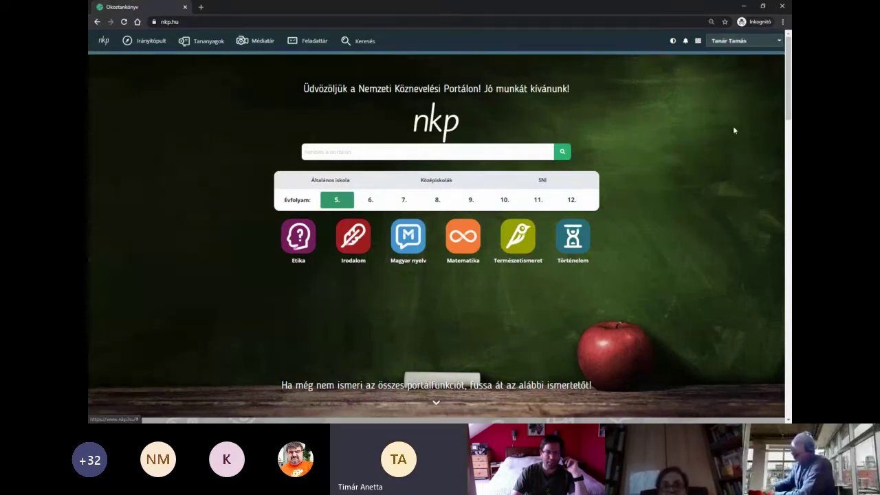
# - Go to the Tanulócsoportok page from the header's apps grid, where no groups exist yet
pyautogui.click(698, 41)
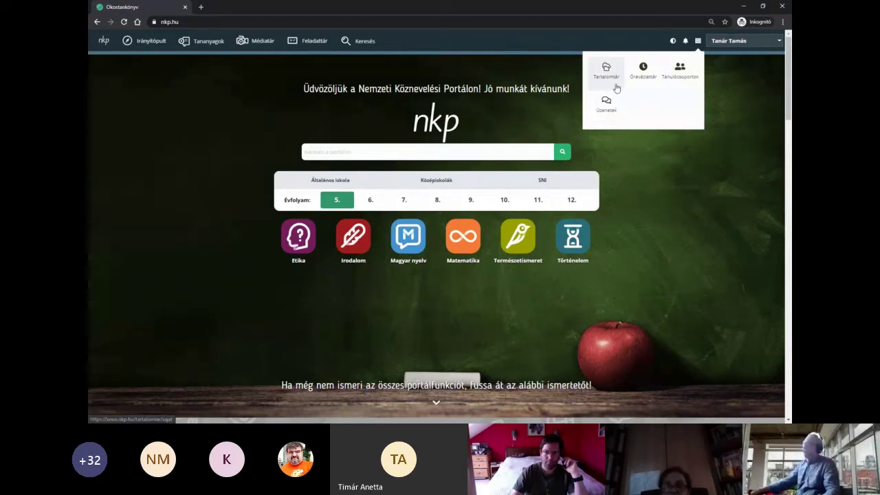
pyautogui.click(676, 83)
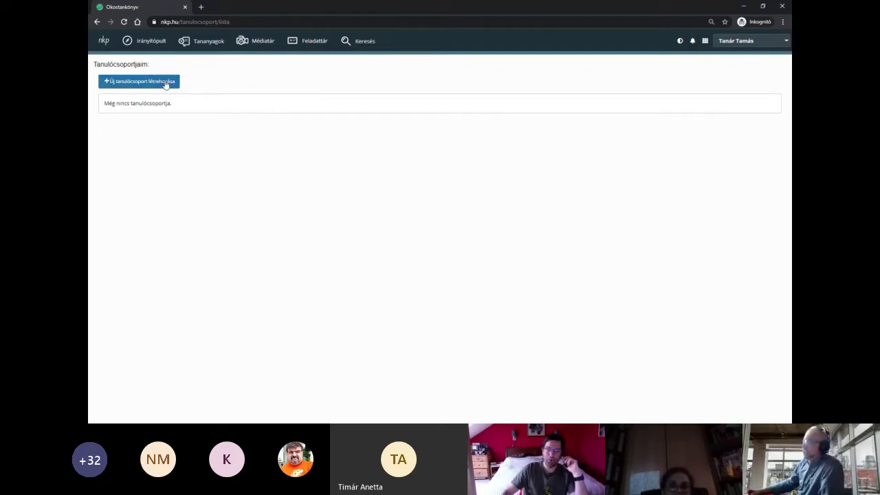
# - Start a new learning group, then follow the warning through to the profile page
pyautogui.click(166, 84)
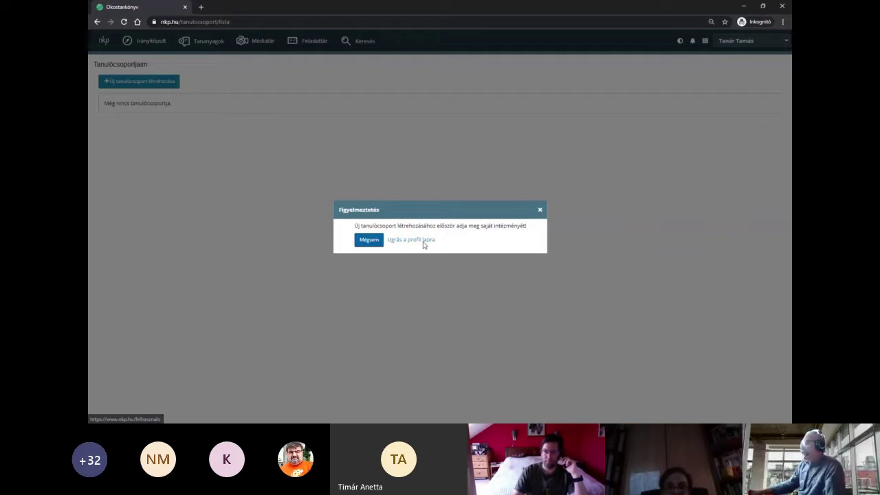
pyautogui.click(423, 242)
# - Search 'hatvani' under Intézmény and assign Hatvani Kossuth Lajos Általános Iskola (001) to the profile
pyautogui.scroll(-3, 588, 235)
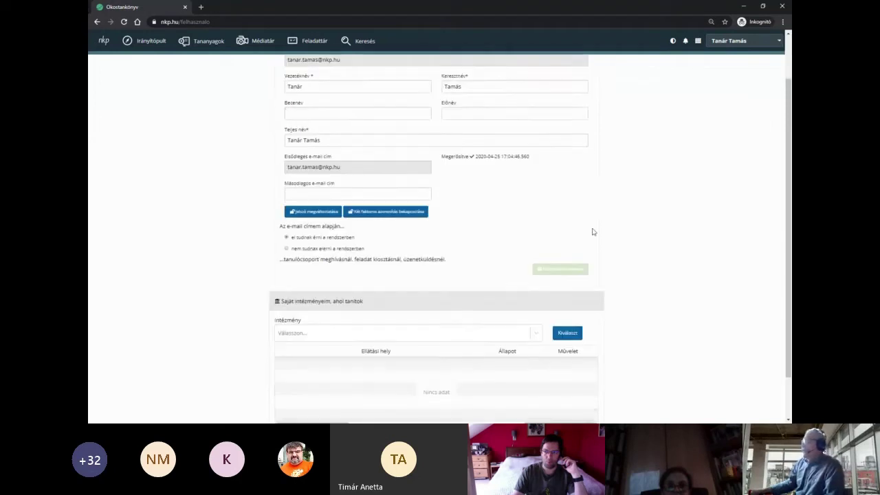
pyautogui.scroll(3, 626, 231)
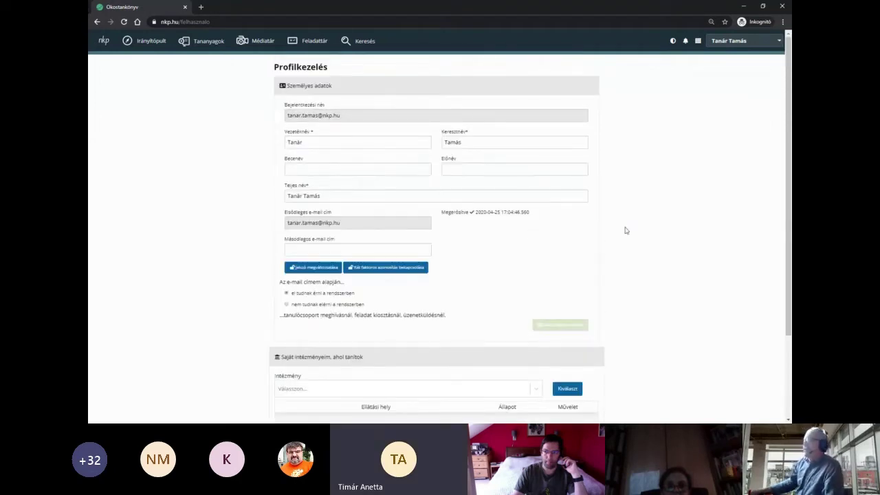
pyautogui.click(731, 46)
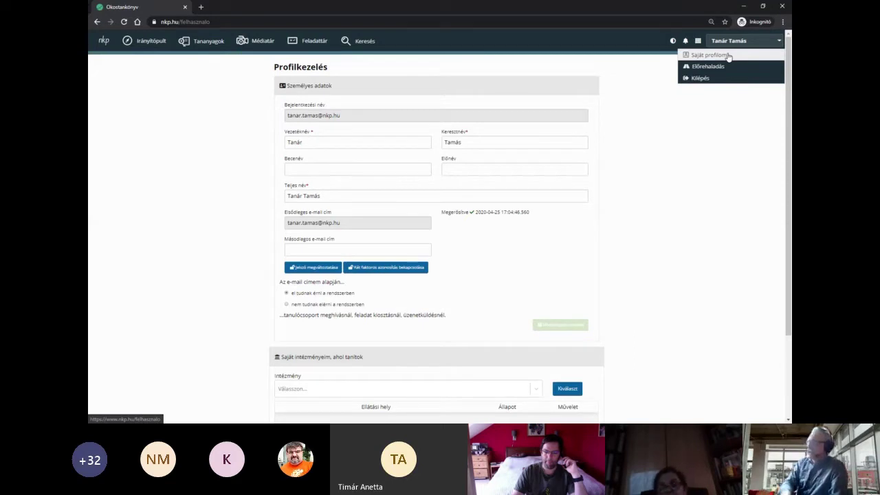
pyautogui.click(729, 57)
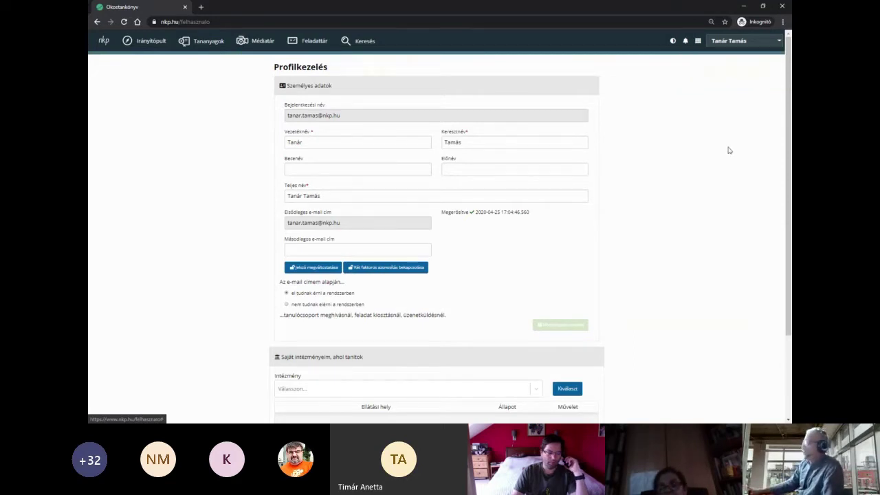
pyautogui.scroll(-2, 269, 210)
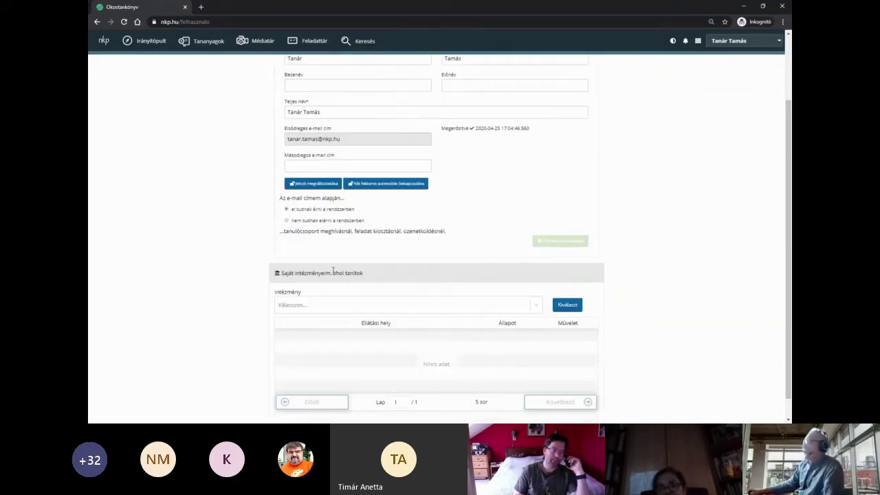
pyautogui.click(337, 307)
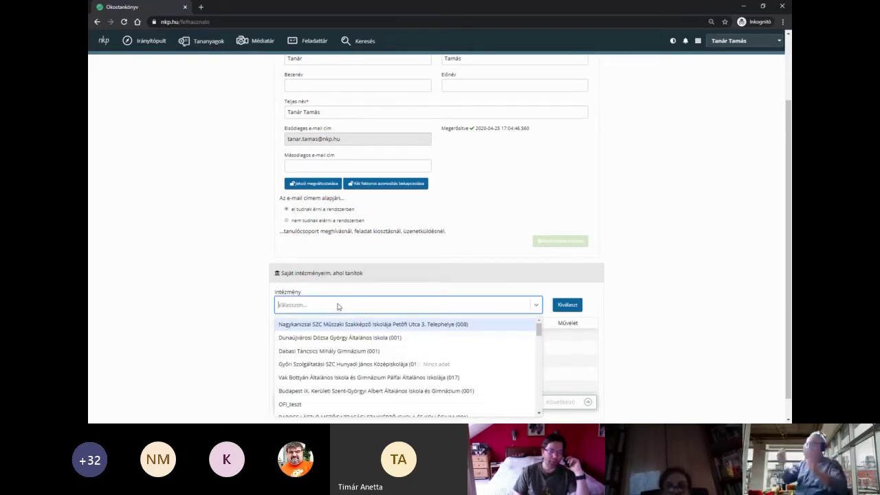
pyautogui.write('hatvani')
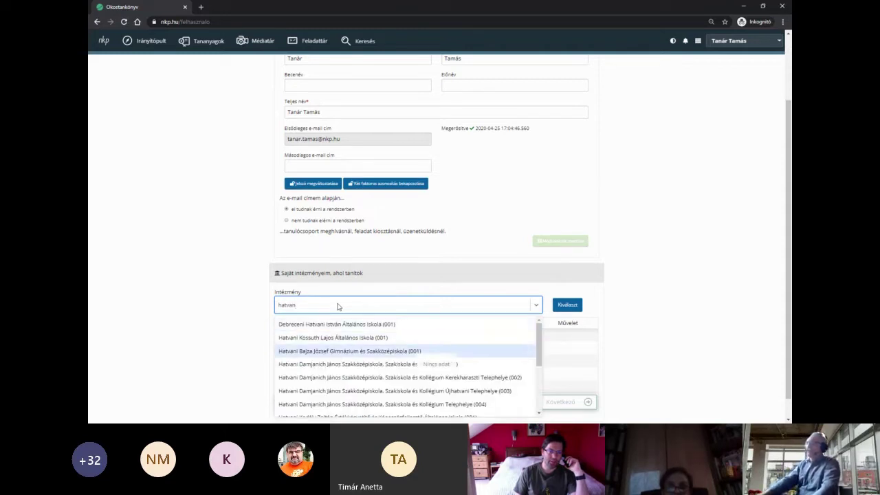
pyautogui.press('Up')
pyautogui.press('Return')
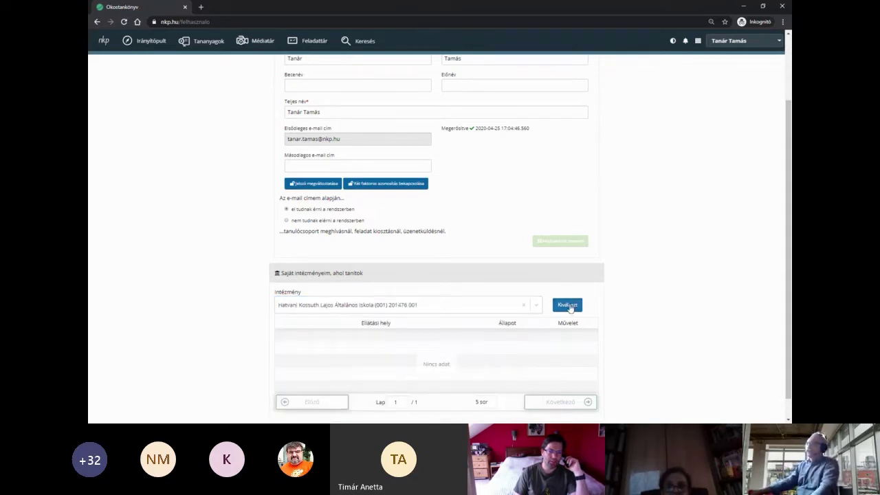
pyautogui.click(568, 306)
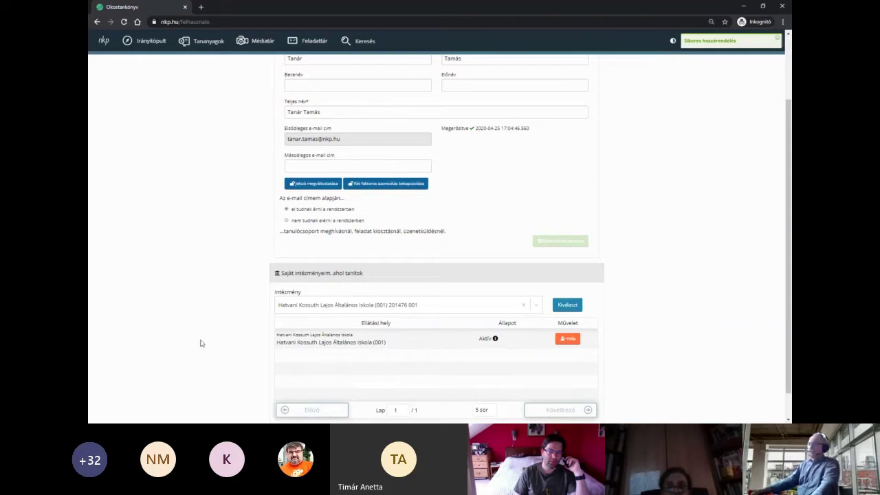
# - Return to the Tanulócsoportjaim list from the apps grid
pyautogui.scroll(-1, 201, 343)
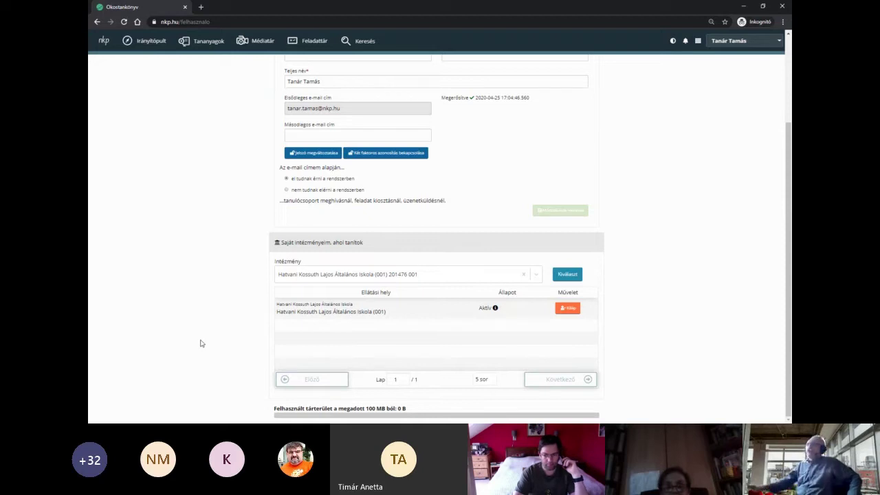
pyautogui.scroll(2, 732, 260)
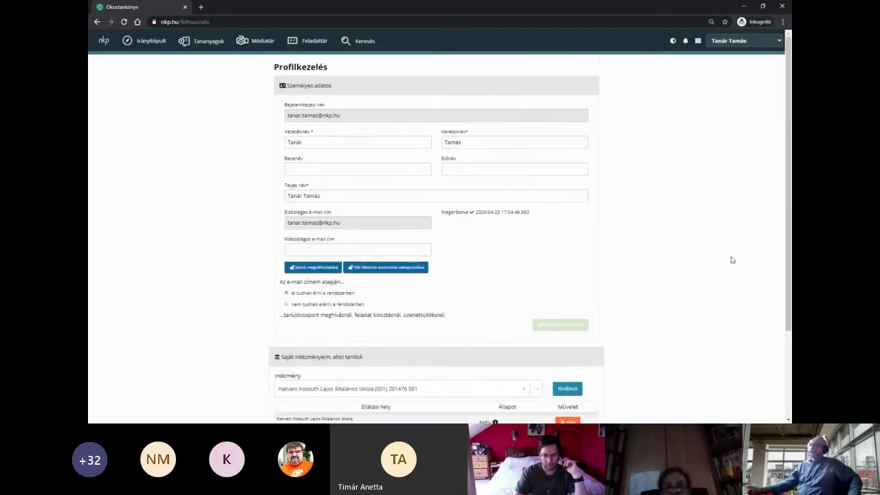
pyautogui.scroll(-2, 732, 260)
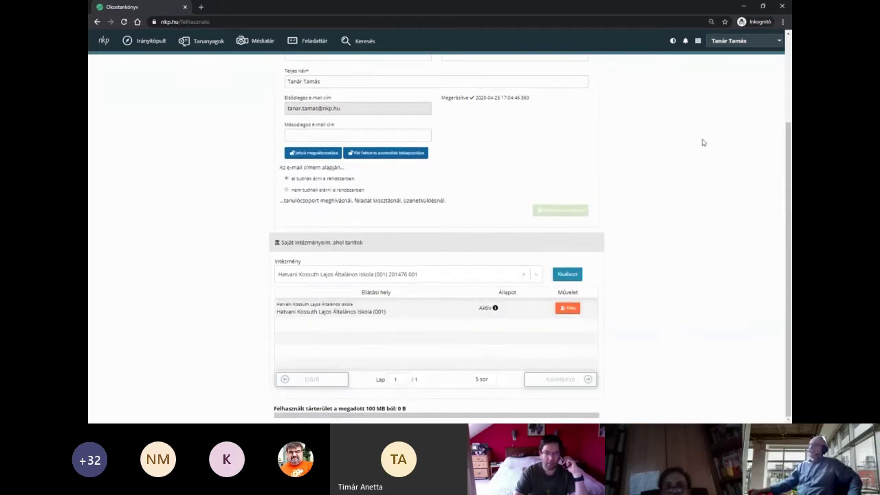
pyautogui.click(697, 40)
pyautogui.click(686, 72)
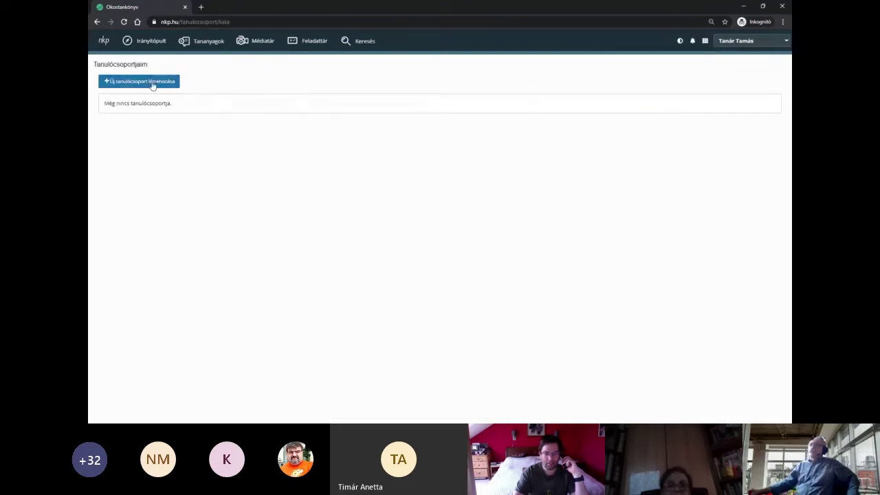
# - Create the group '5.b Táltosok' under Hatvani Kossuth Lajos Általános Iskola (001)
pyautogui.click(152, 83)
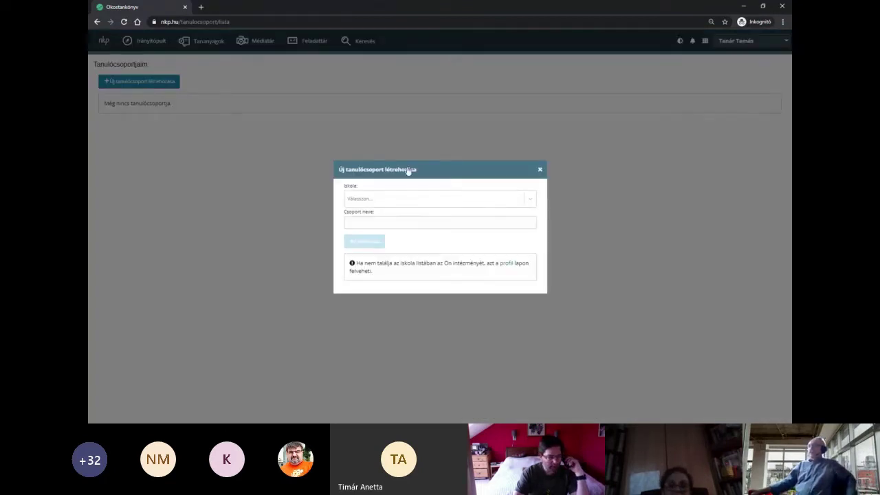
pyautogui.click(480, 202)
pyautogui.click(406, 219)
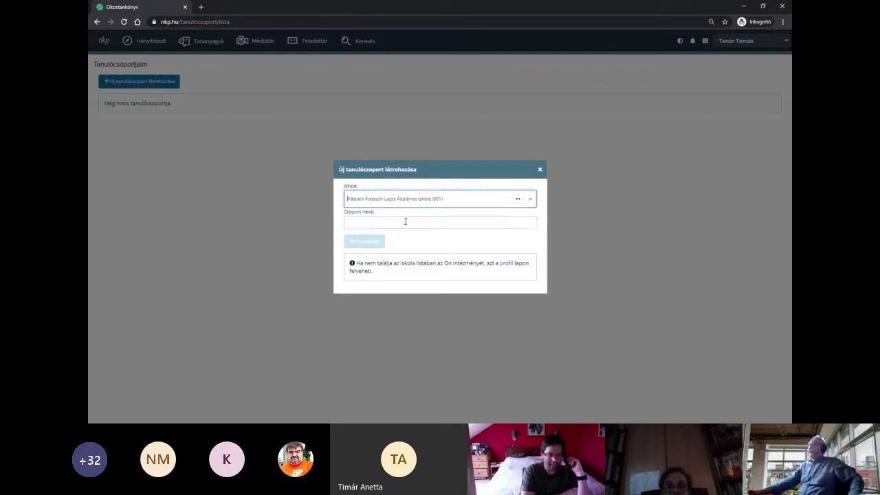
pyautogui.click(348, 222)
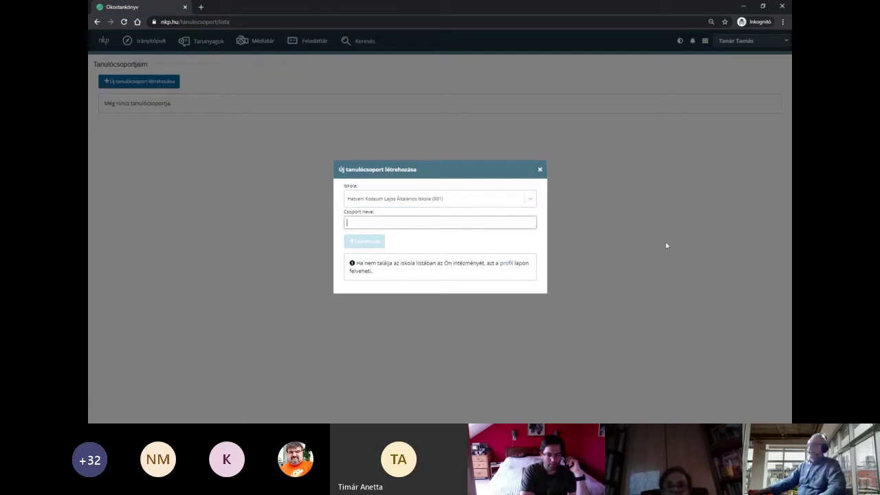
pyautogui.write('5.b')
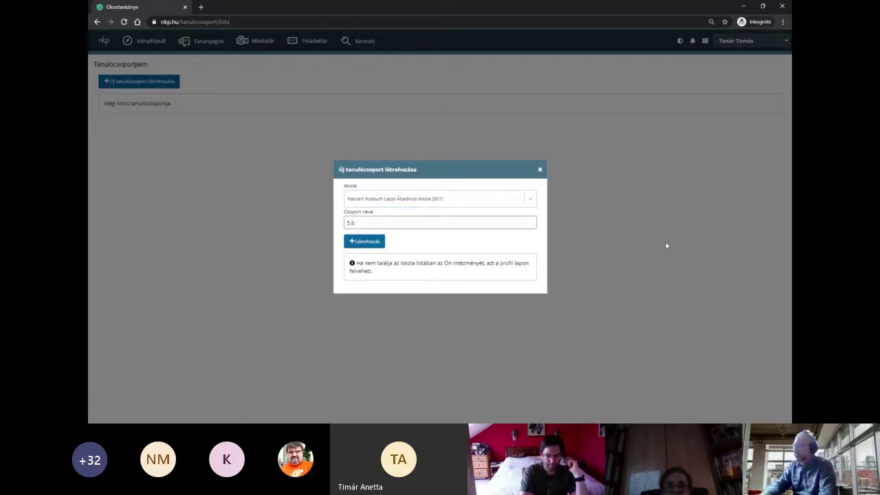
pyautogui.write(' tál')
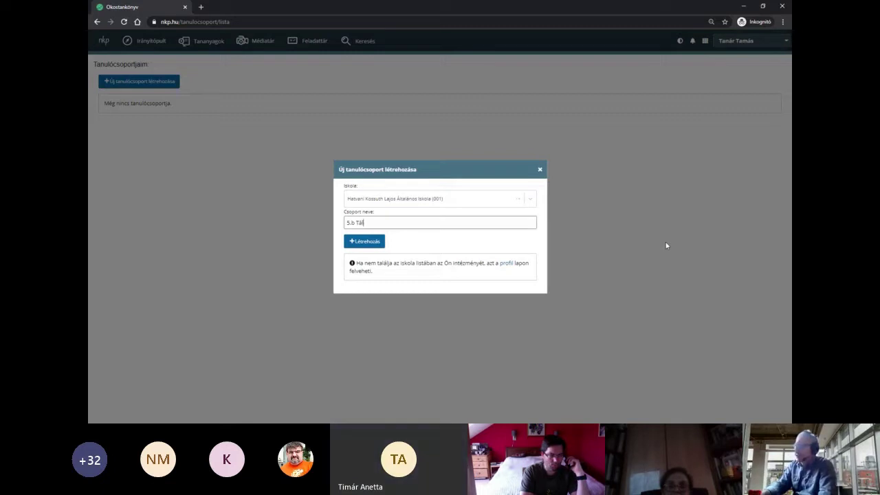
pyautogui.write('tosok')
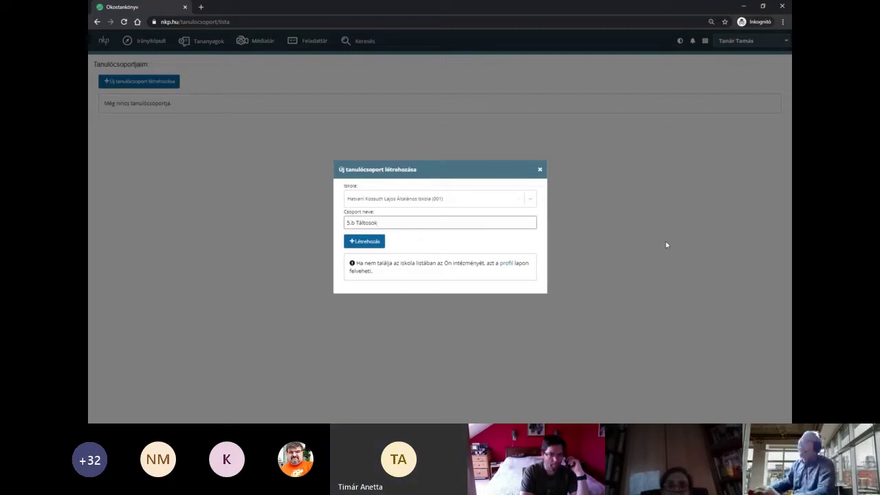
pyautogui.click(376, 246)
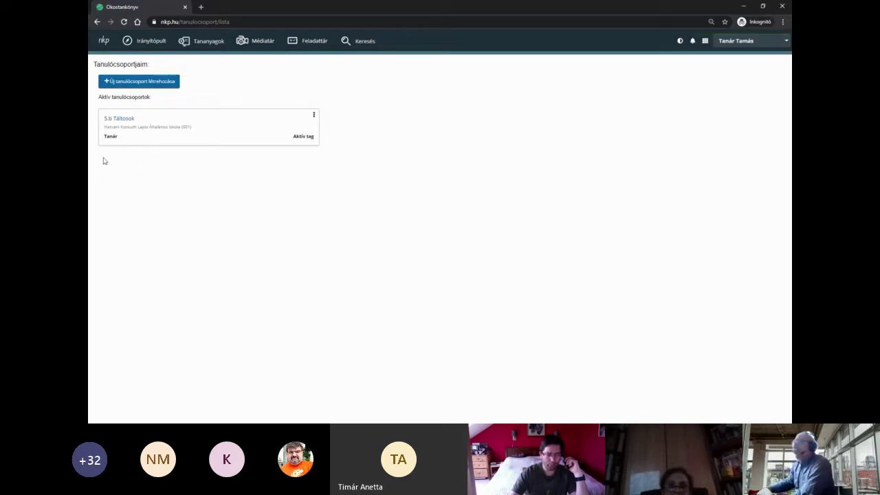
# - Cancel the Csoport törlése prompt and open the 5.b Táltosok group page instead
pyautogui.click(314, 116)
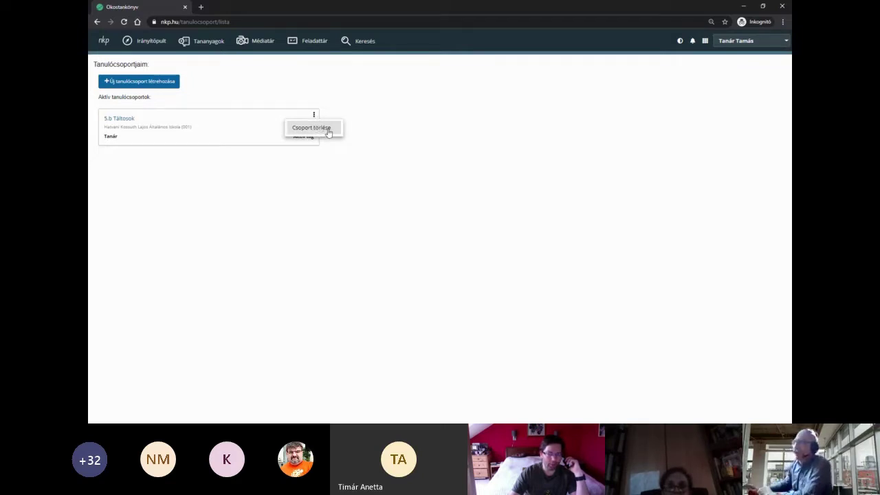
pyautogui.click(311, 128)
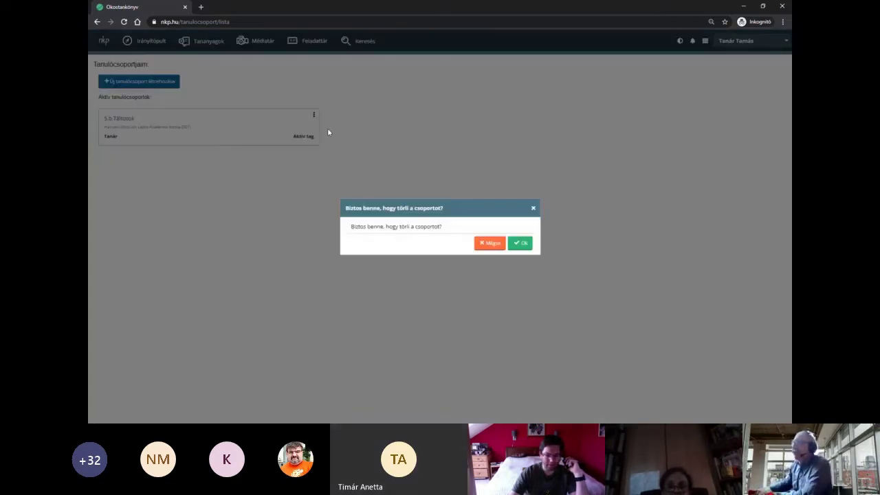
pyautogui.click(488, 250)
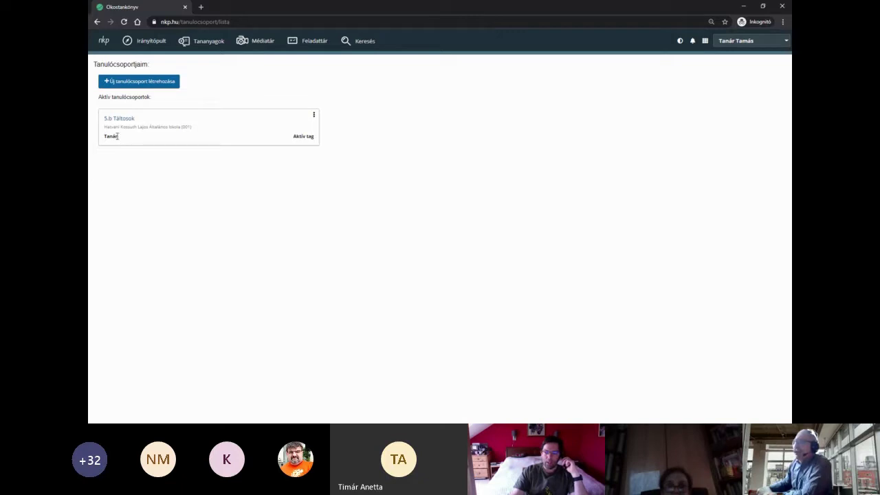
pyautogui.doubleClick(117, 136)
pyautogui.click(118, 141)
pyautogui.doubleClick(118, 141)
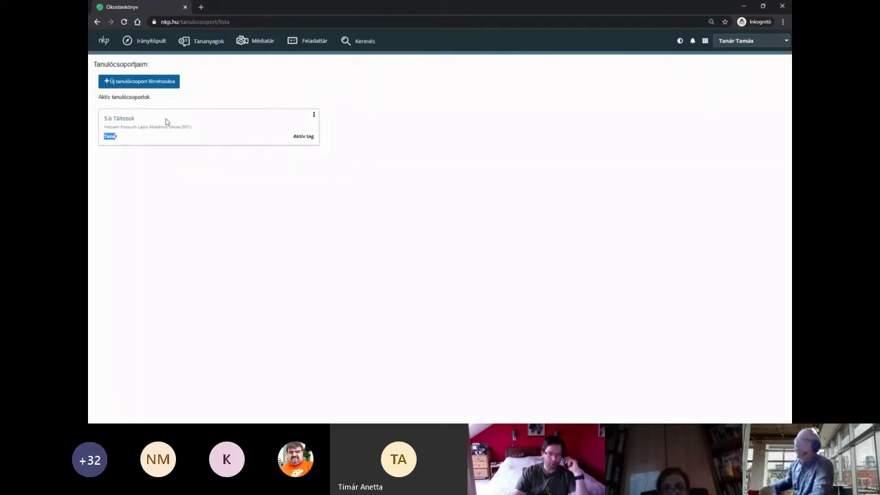
pyautogui.click(125, 123)
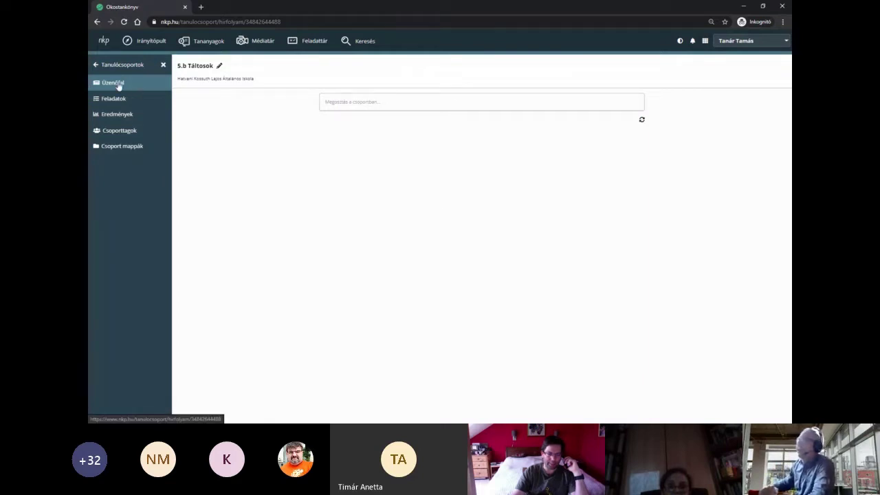
# - Switch from the group's posting box to its Csoporttagok list
pyautogui.click(374, 103)
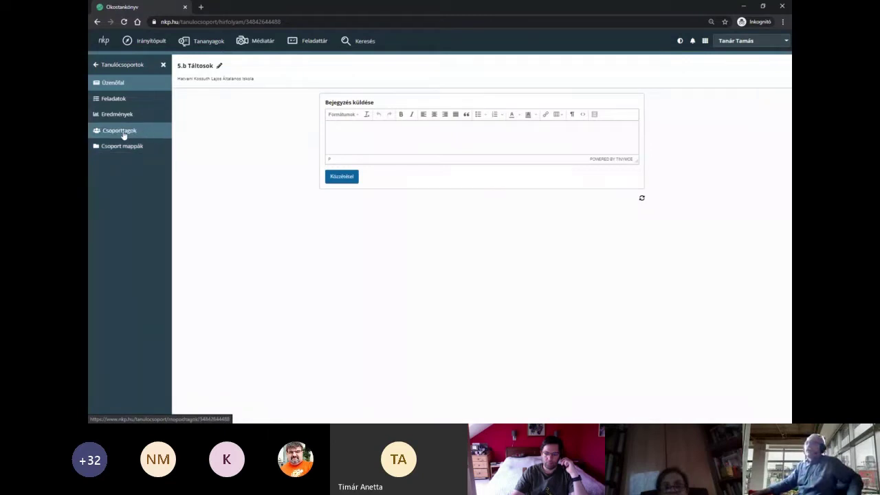
pyautogui.click(123, 133)
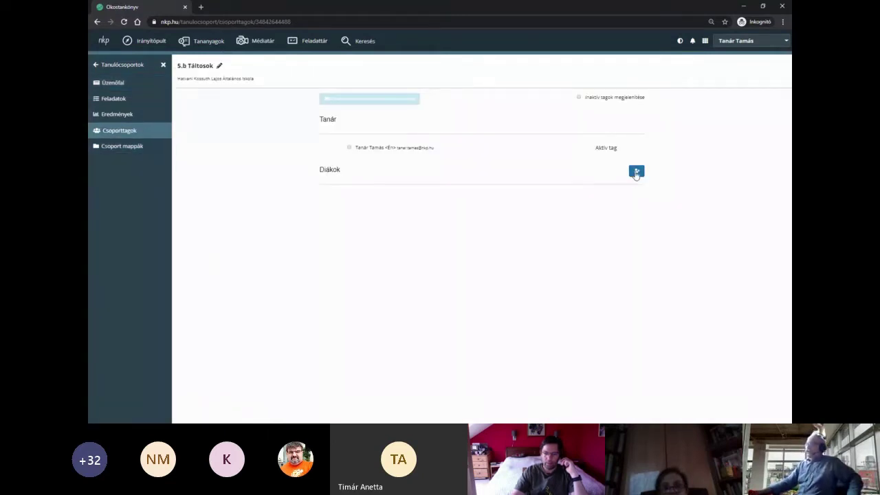
# - Invite the student to the group by their e-mail address and send the invitation
pyautogui.click(637, 172)
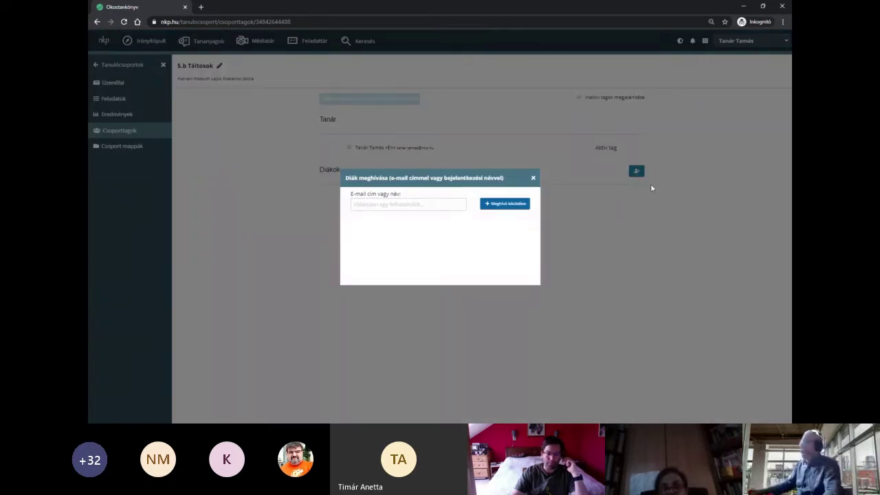
pyautogui.click(418, 204)
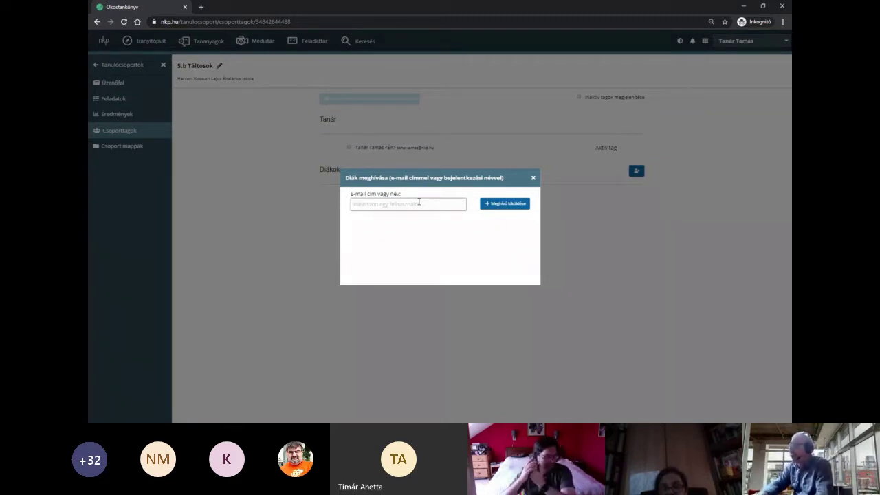
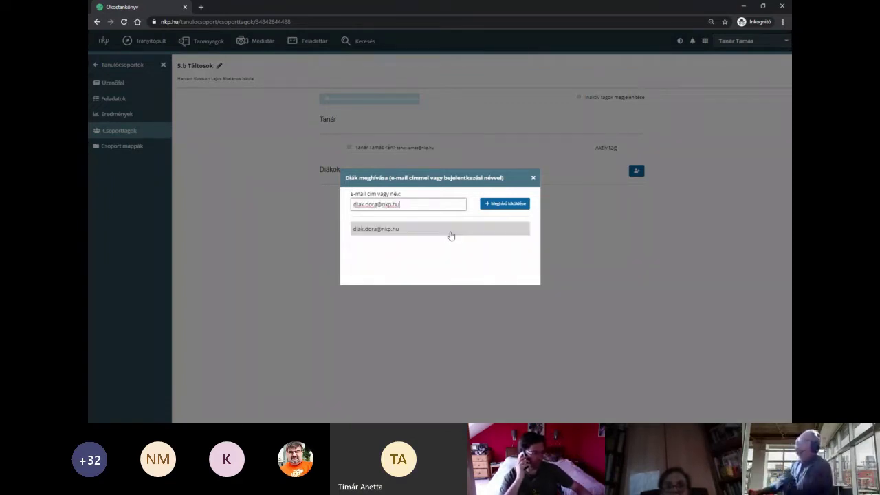
pyautogui.click(444, 236)
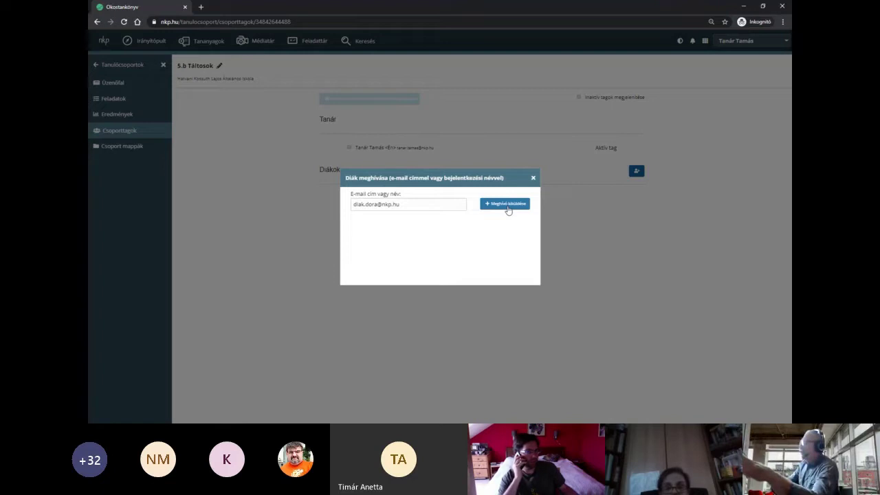
pyautogui.click(507, 204)
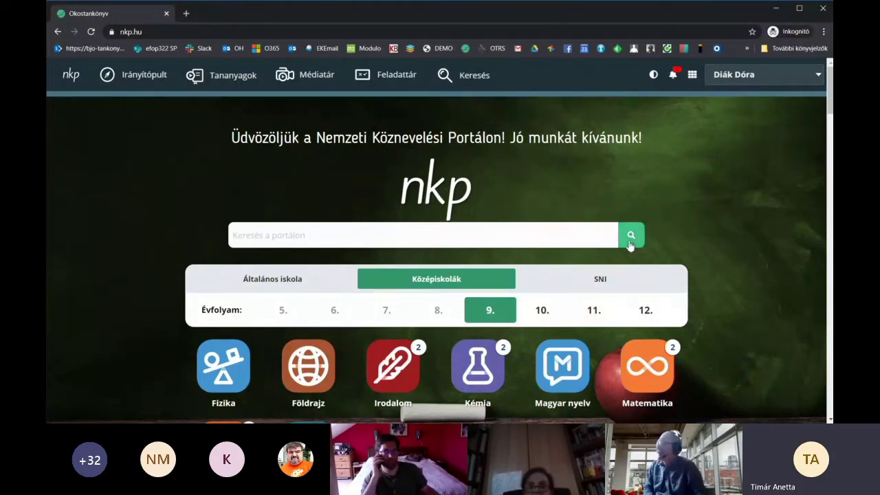
# - As the student, reload the home page until the bell shows the new group invitation
pyautogui.click(715, 74)
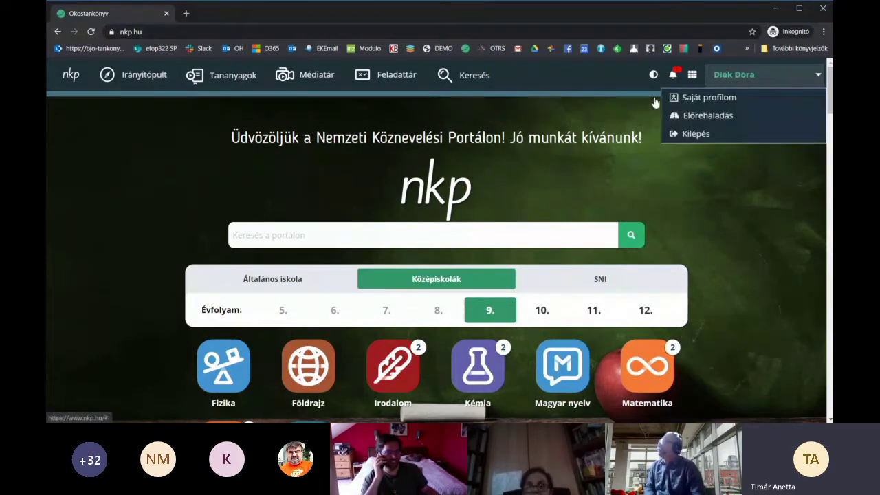
pyautogui.click(468, 174)
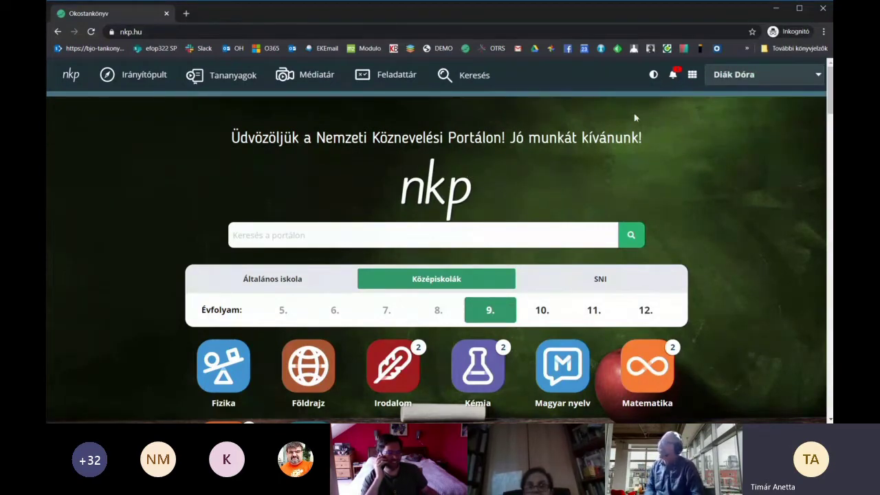
pyautogui.click(674, 77)
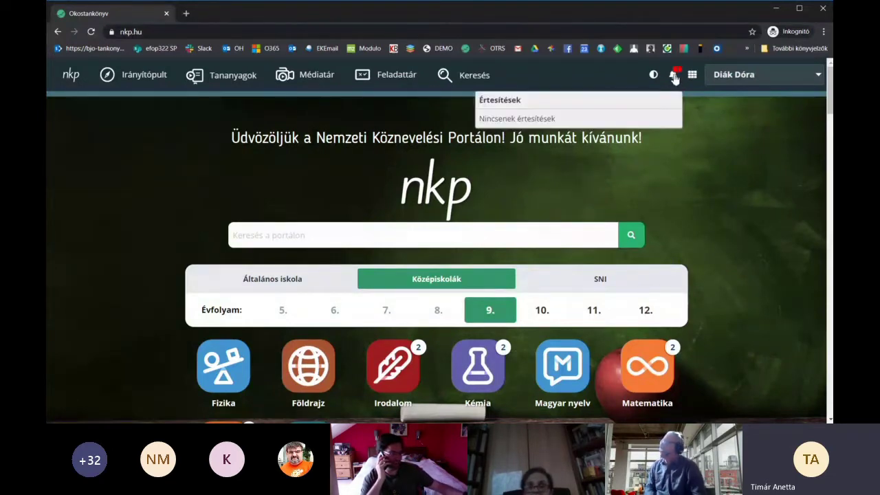
pyautogui.click(675, 75)
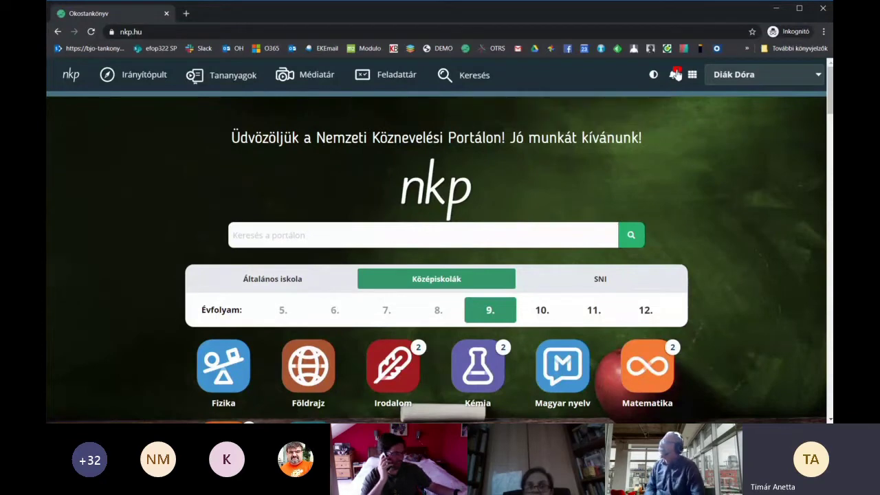
pyautogui.click(676, 73)
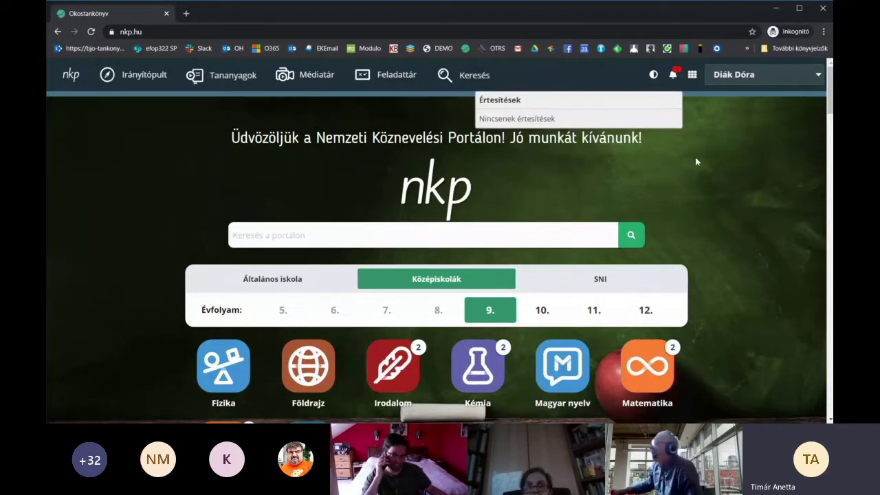
pyautogui.click(90, 32)
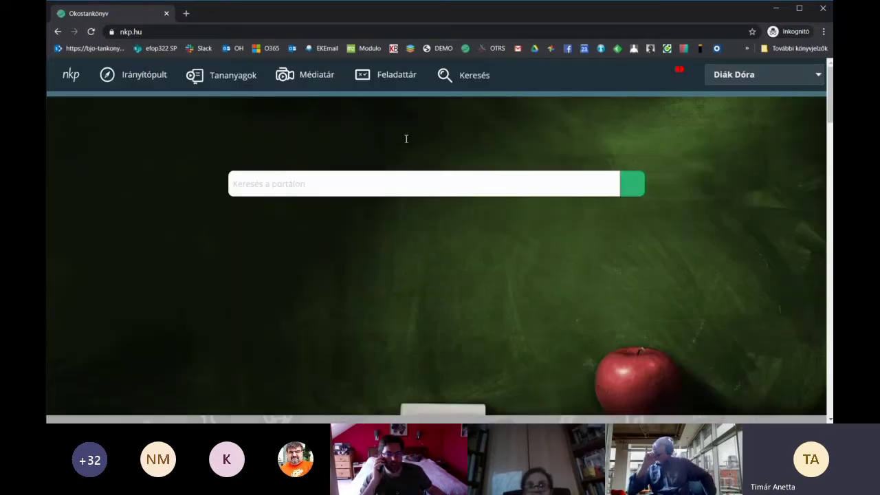
pyautogui.click(673, 79)
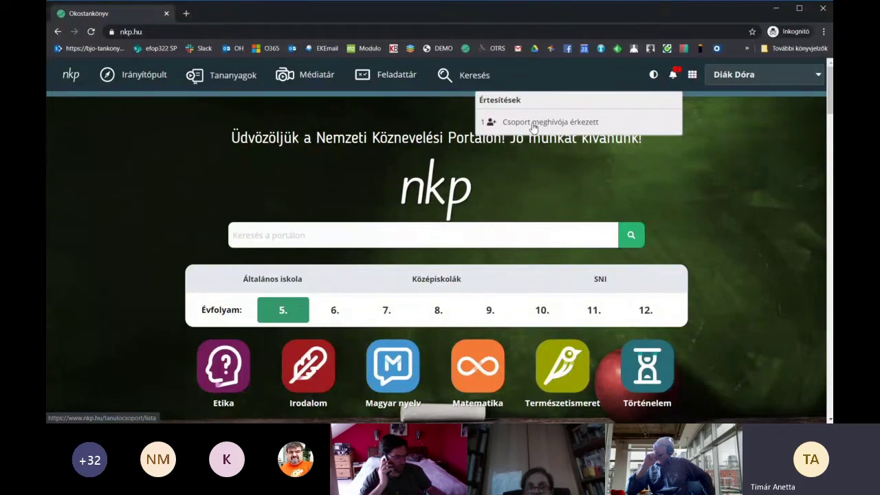
# - Open the group invitation notification, accept 5.b Táltosok membership and confirm with Ok
pyautogui.click(533, 127)
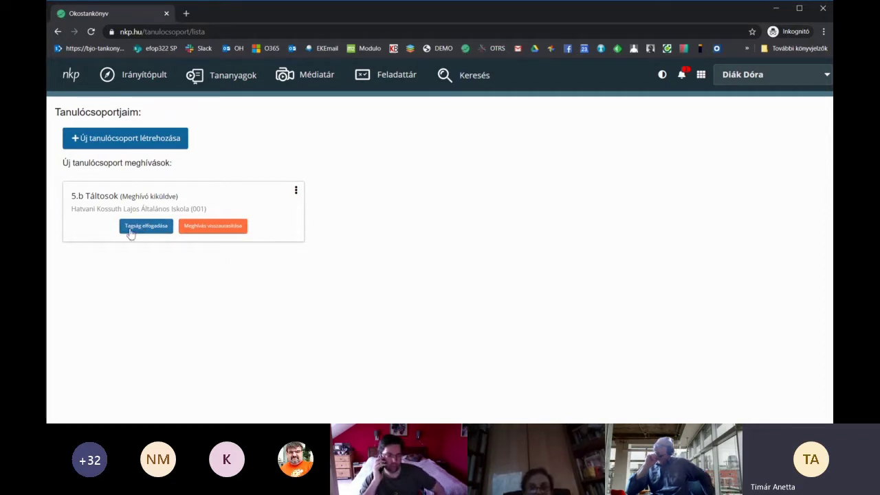
pyautogui.click(152, 229)
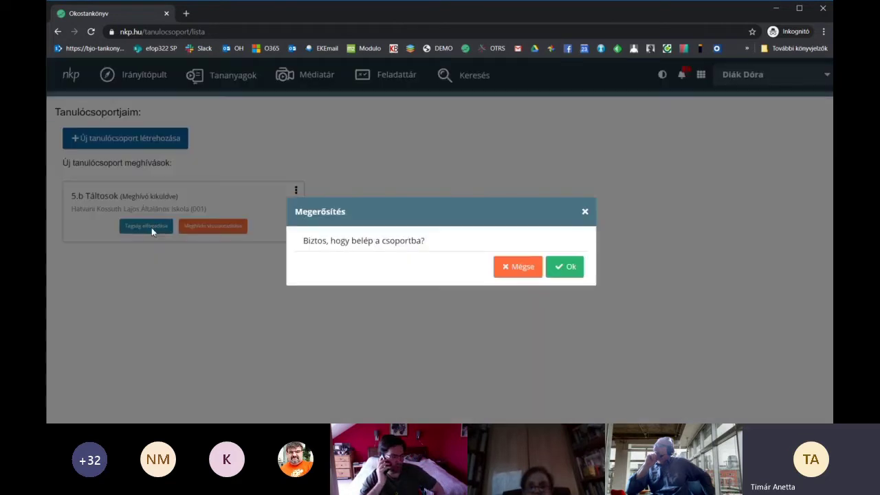
pyautogui.click(571, 267)
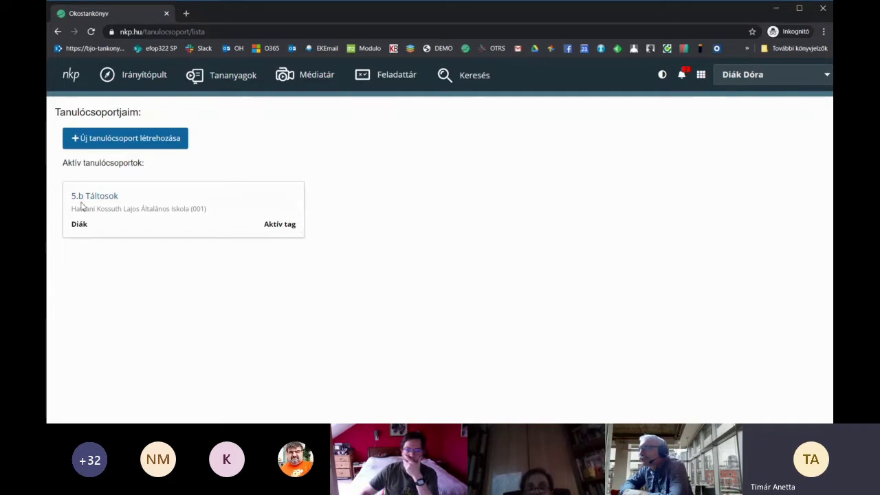
# - Publish a post with 'Kedves Tanár Úr!' and 'Üdv!' on two lines to the 5.b Táltosok board
pyautogui.click(76, 200)
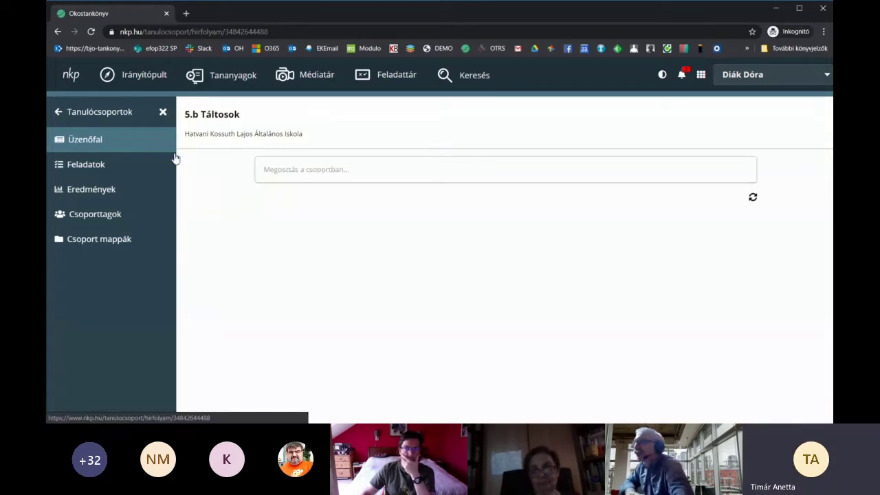
pyautogui.click(296, 170)
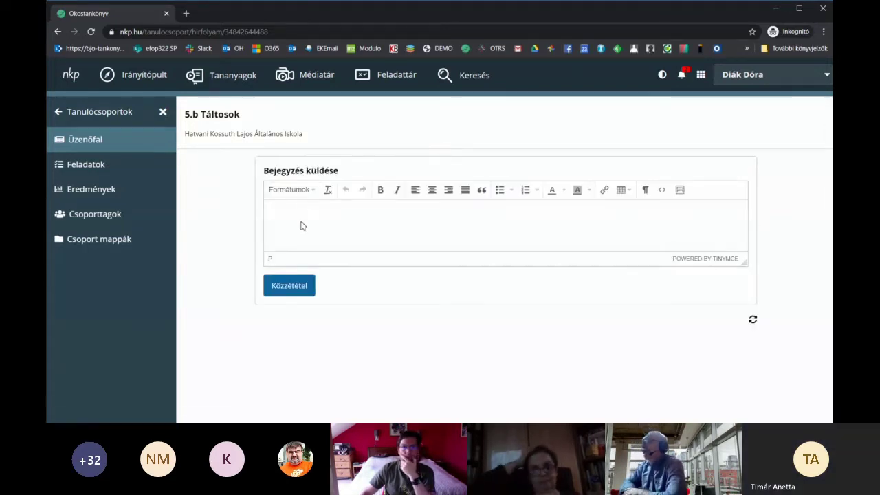
pyautogui.write('Ke')
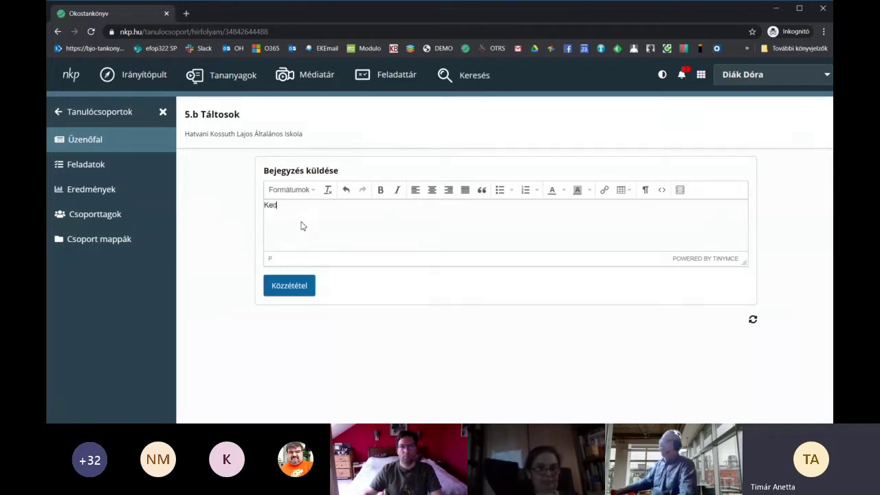
pyautogui.write('dves Tanú')
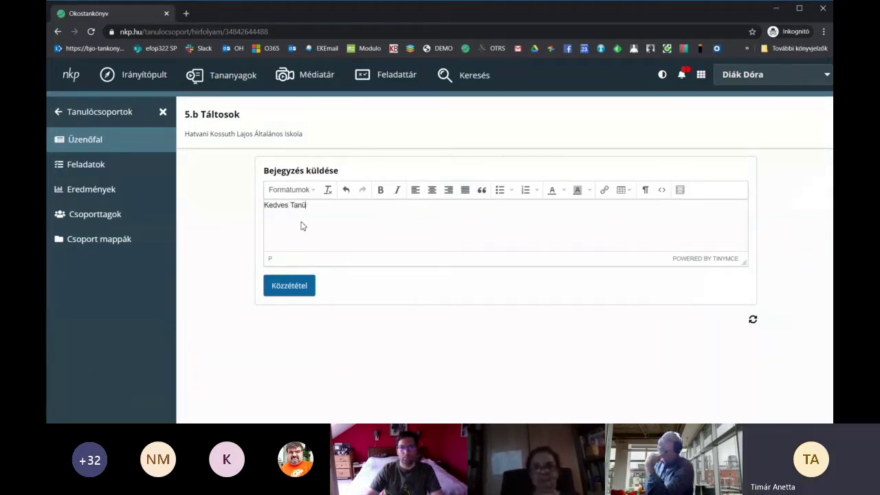
pyautogui.press('BackSpace')
pyautogui.write('ár Úr')
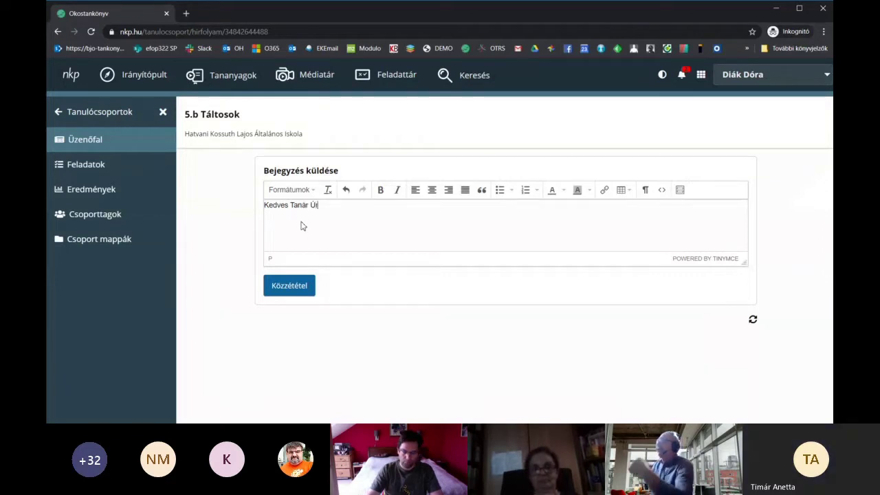
pyautogui.write('!')
pyautogui.press('Return')
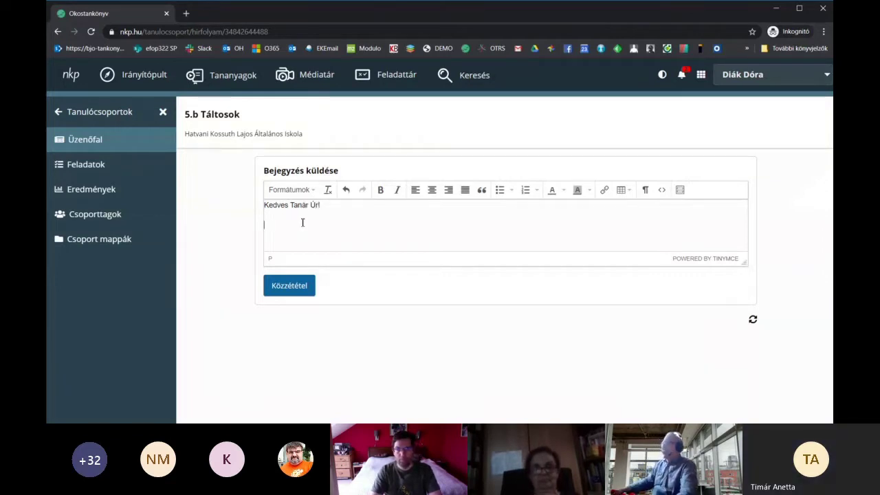
pyautogui.write('Üdv')
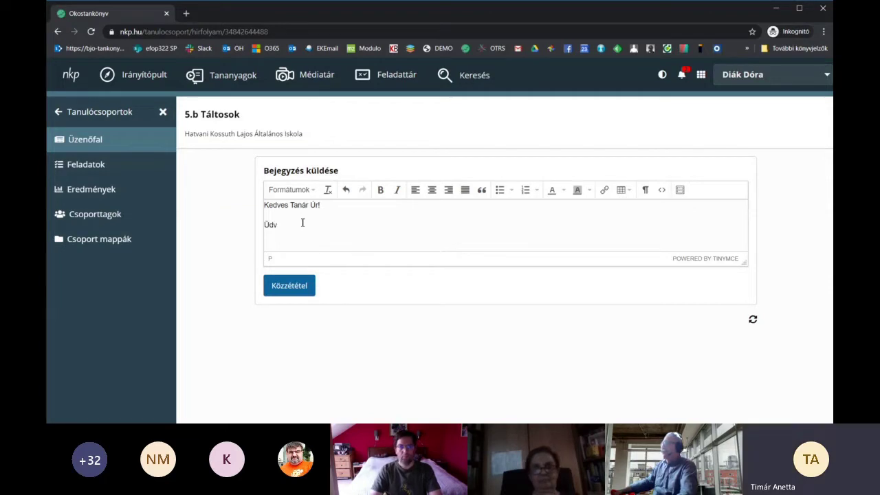
pyautogui.write('!')
pyautogui.click(290, 290)
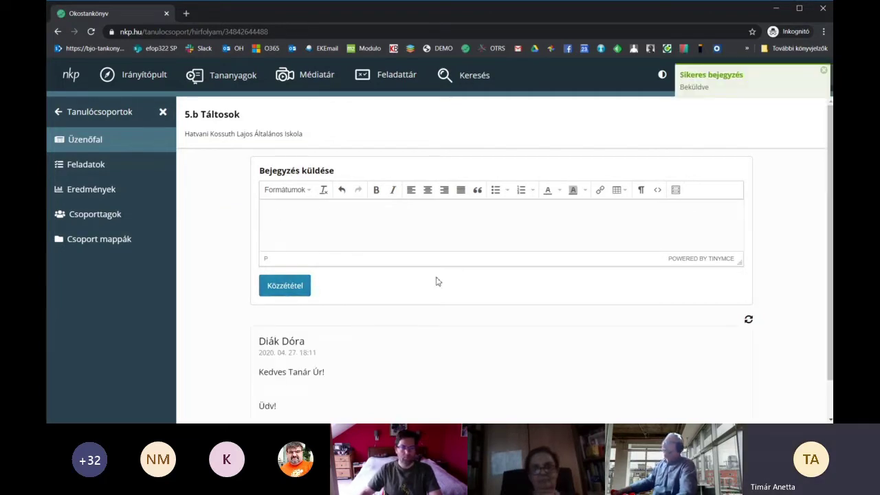
pyautogui.scroll(-1, 436, 282)
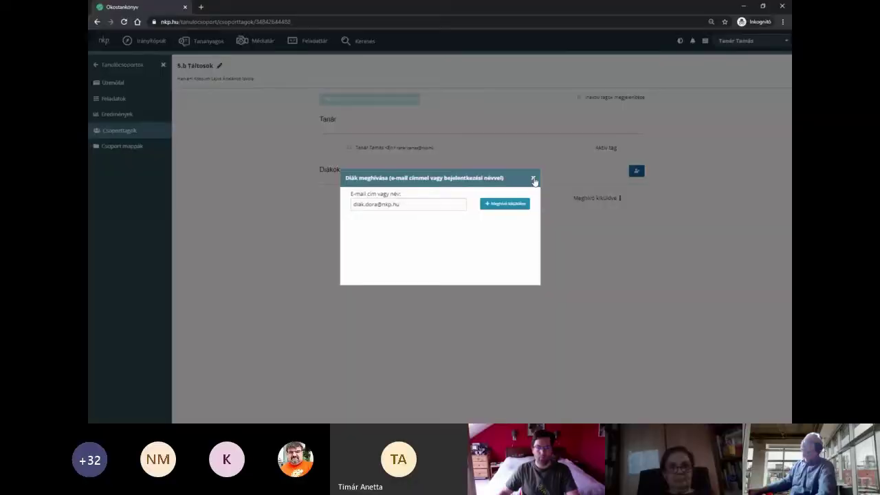
# - Post an 'Üdvözlet!' reply on the group message wall and dismiss the student post's options
pyautogui.click(534, 179)
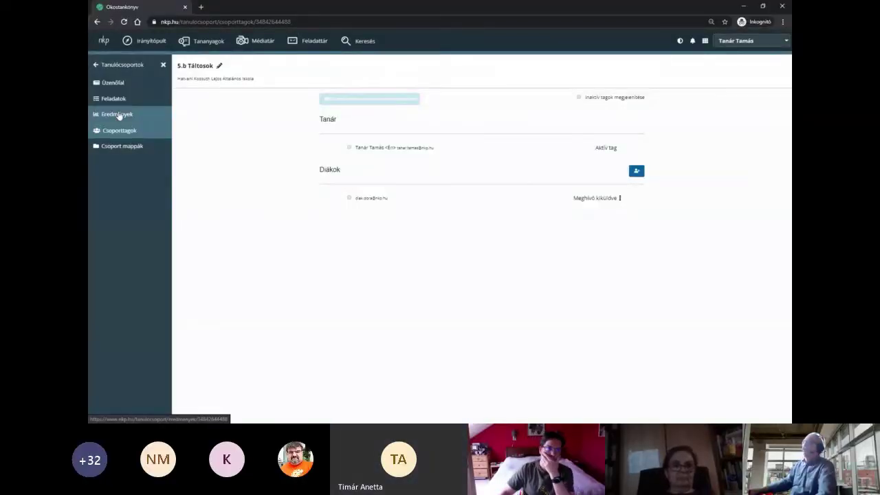
pyautogui.click(113, 84)
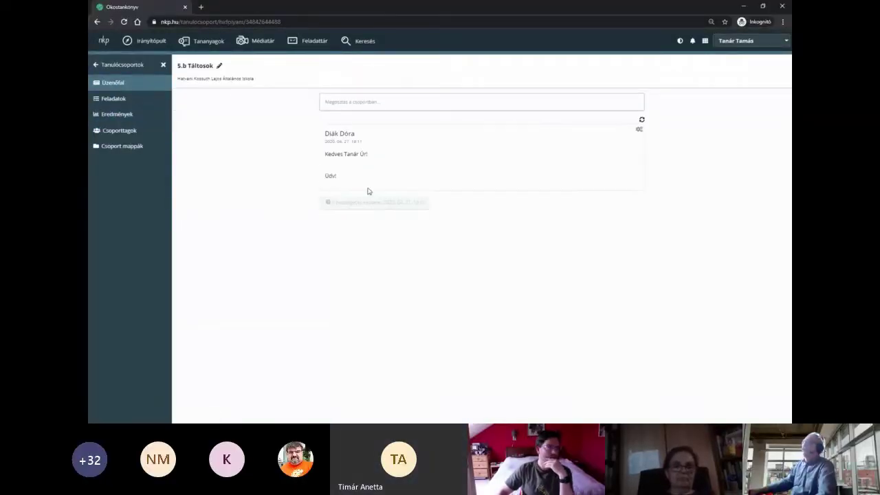
pyautogui.click(379, 103)
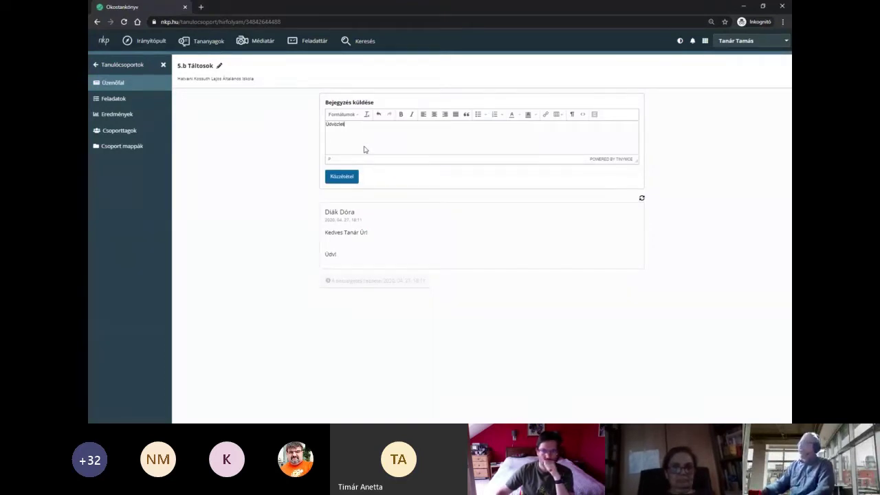
pyautogui.click(355, 177)
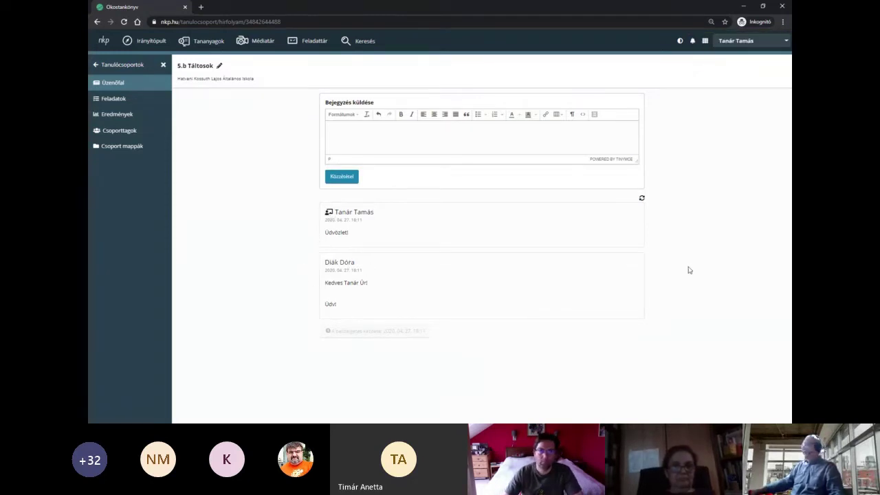
pyautogui.click(639, 260)
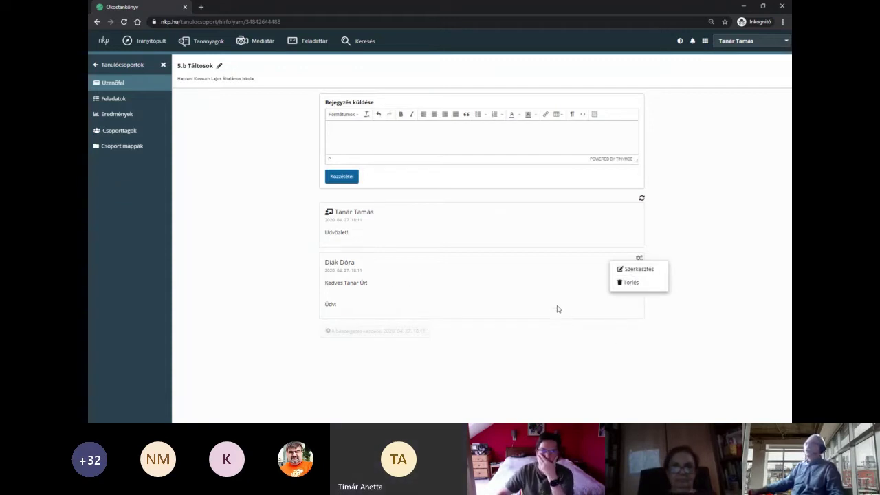
pyautogui.click(230, 200)
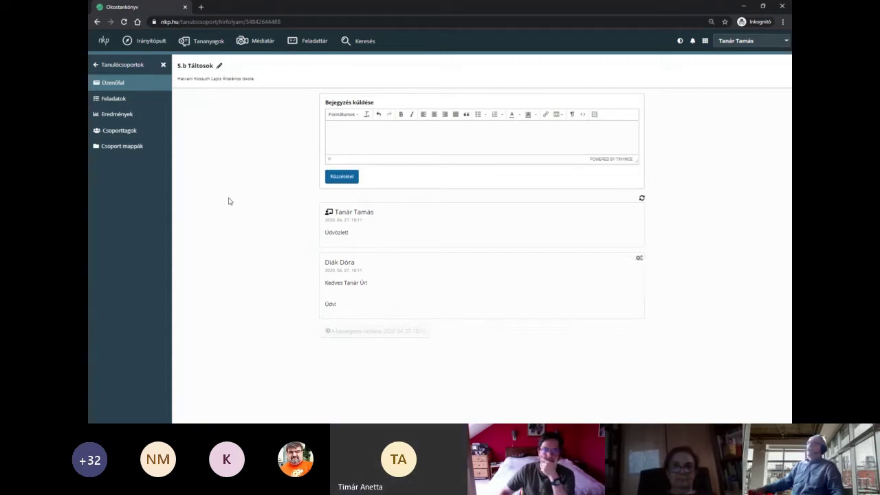
# - Open the group member list and check a student's options without removing anyone
pyautogui.click(121, 130)
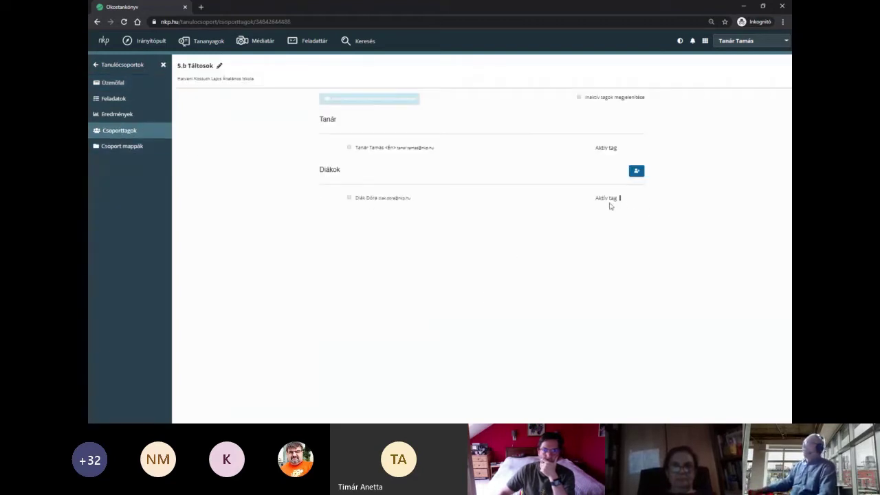
pyautogui.click(620, 201)
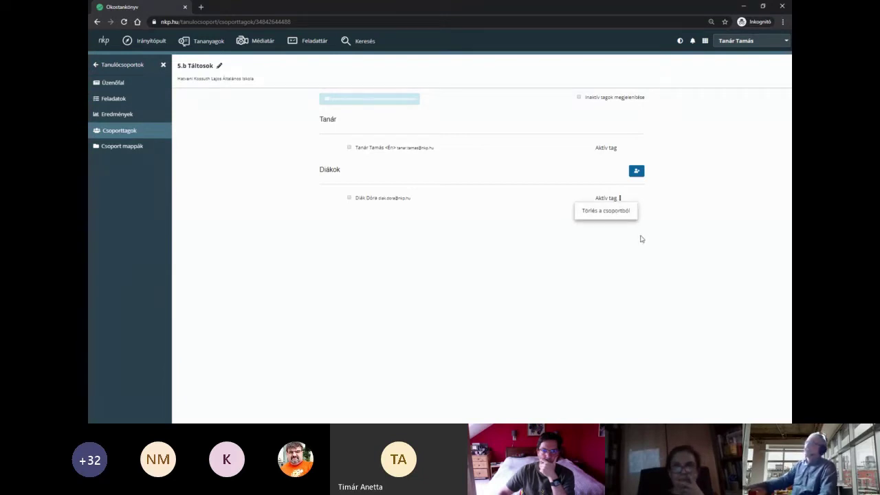
pyautogui.click(309, 314)
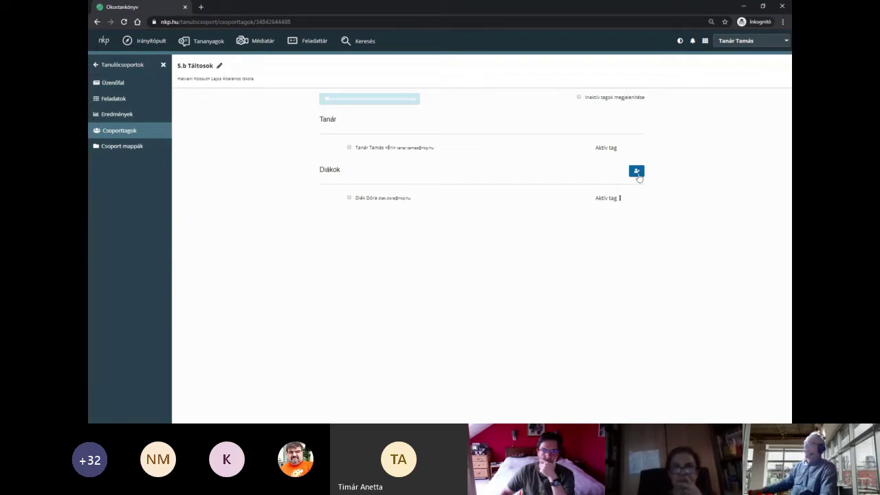
# - Invite another student by their e-mail address and close the invitation window
pyautogui.click(637, 171)
pyautogui.click(403, 204)
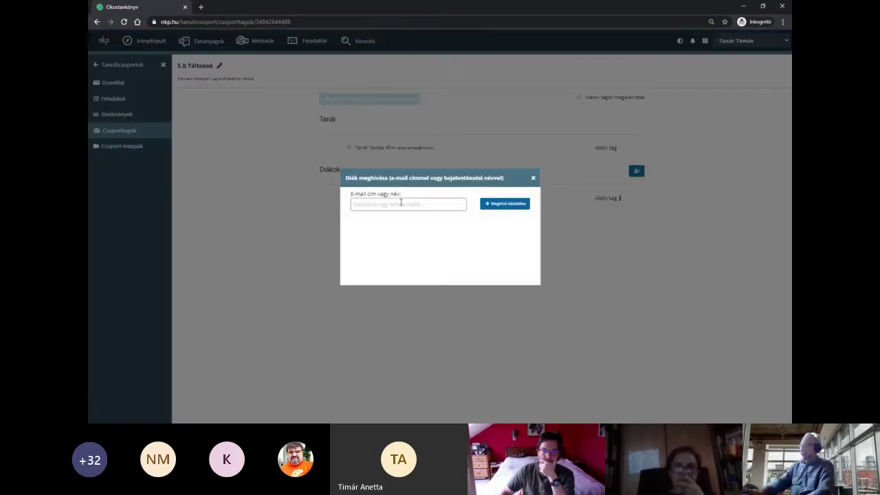
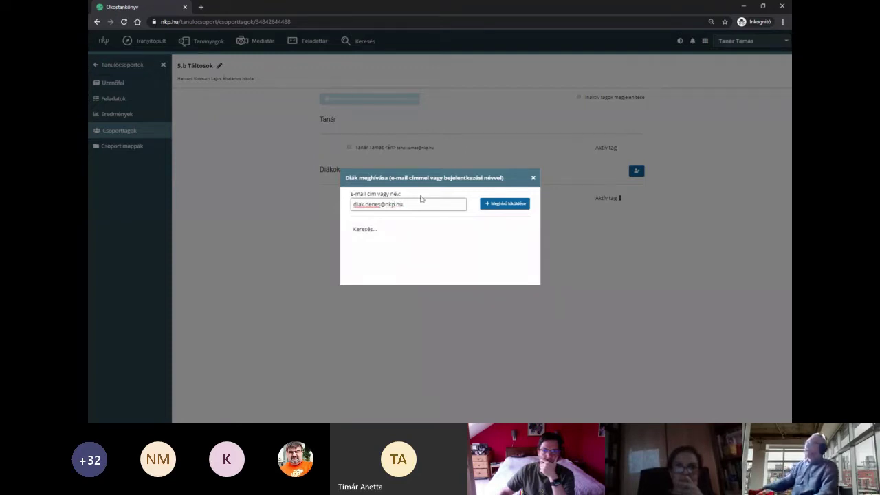
pyautogui.click(418, 228)
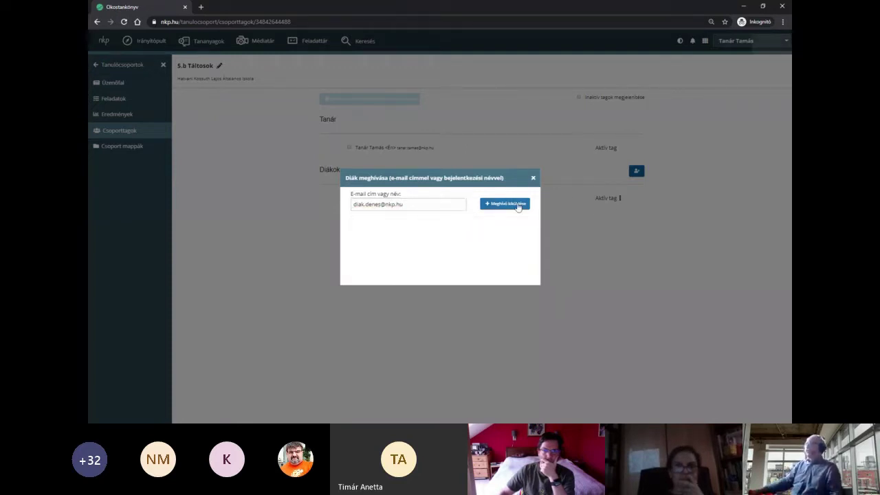
pyautogui.click(519, 205)
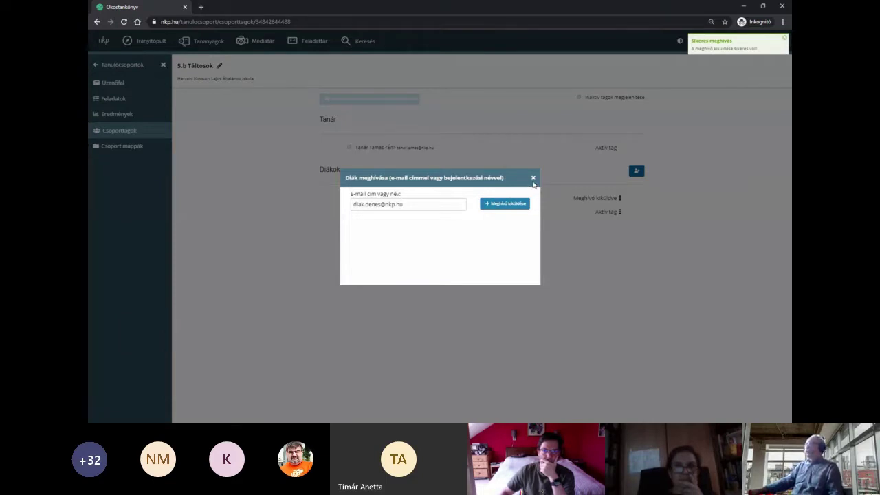
pyautogui.click(533, 178)
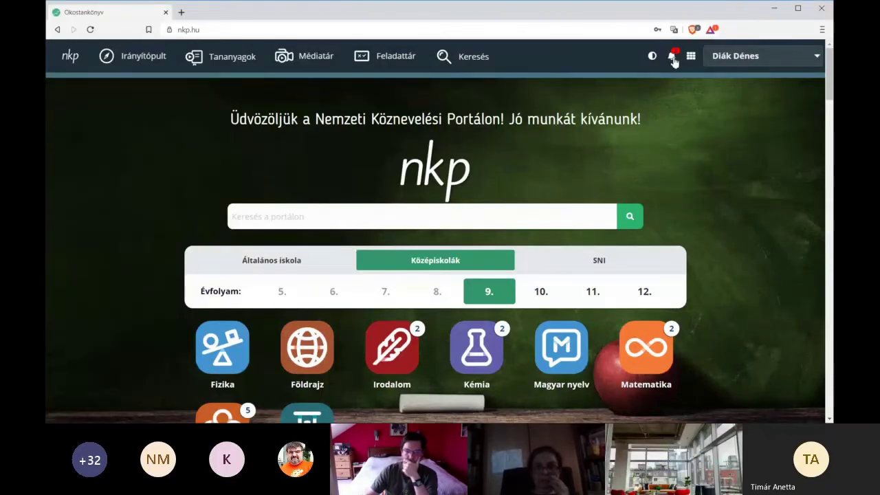
# - As the student, open the group invitation notification, accept membership and confirm with Ok
pyautogui.click(672, 58)
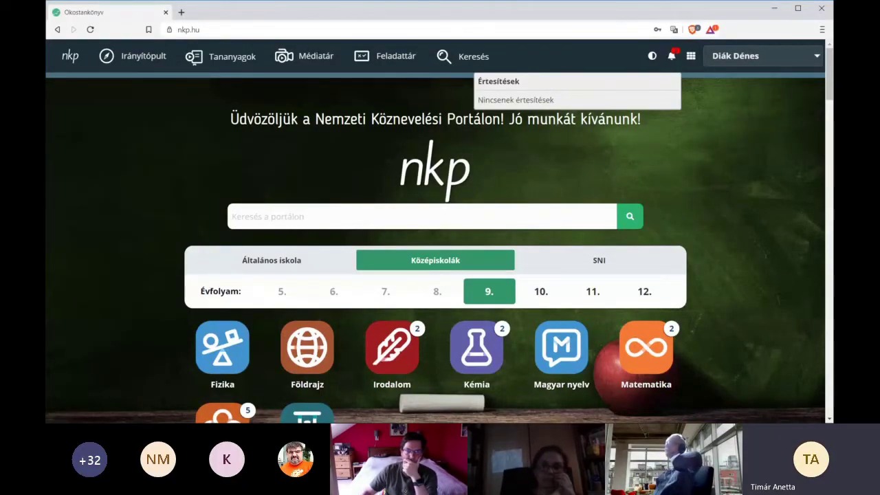
pyautogui.click(710, 54)
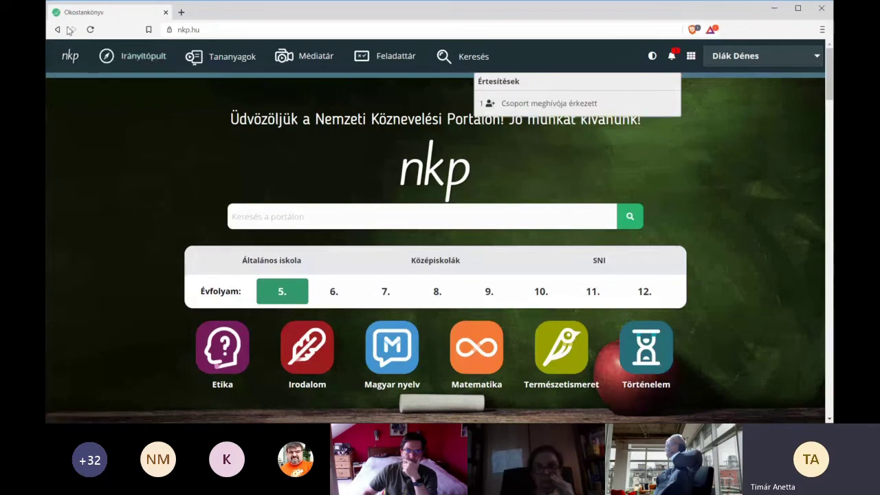
pyautogui.click(568, 106)
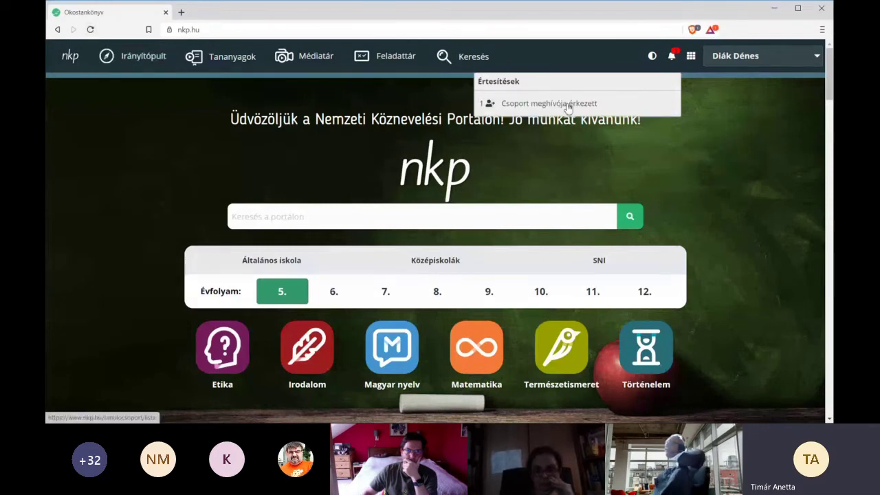
pyautogui.click(146, 208)
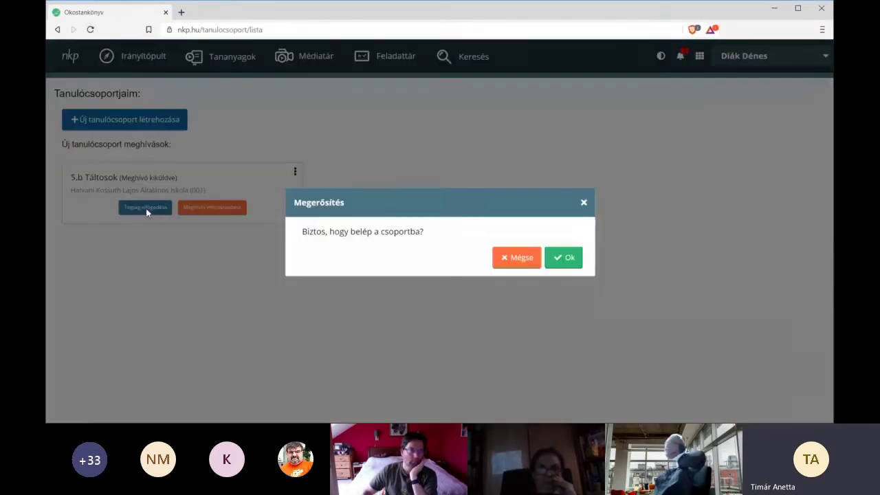
pyautogui.click(561, 262)
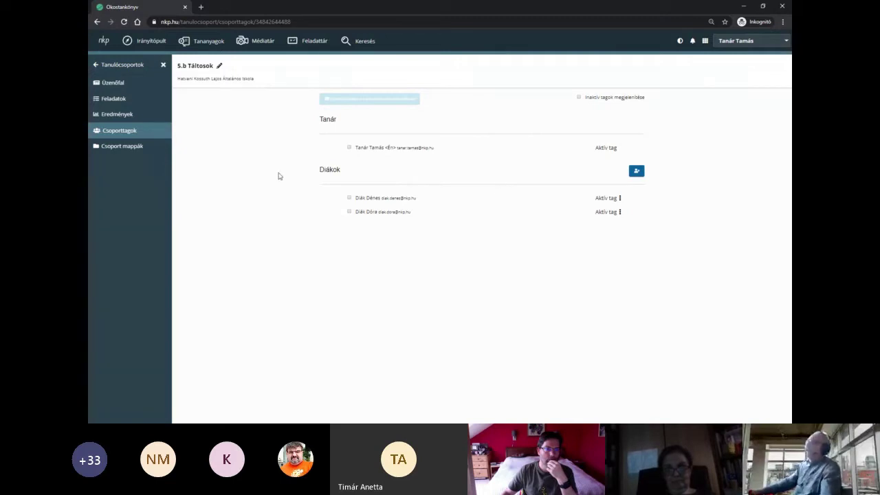
# - Tick both students, start a new message to them, then close it unsent
pyautogui.click(348, 199)
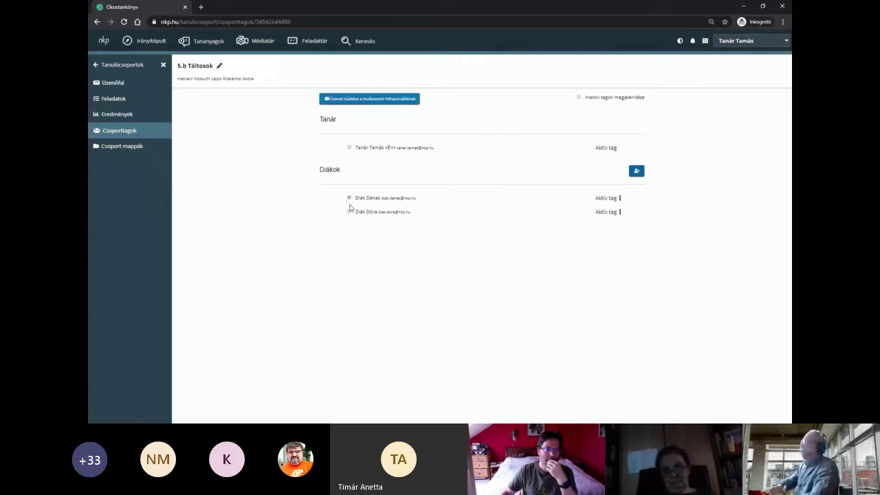
pyautogui.click(350, 213)
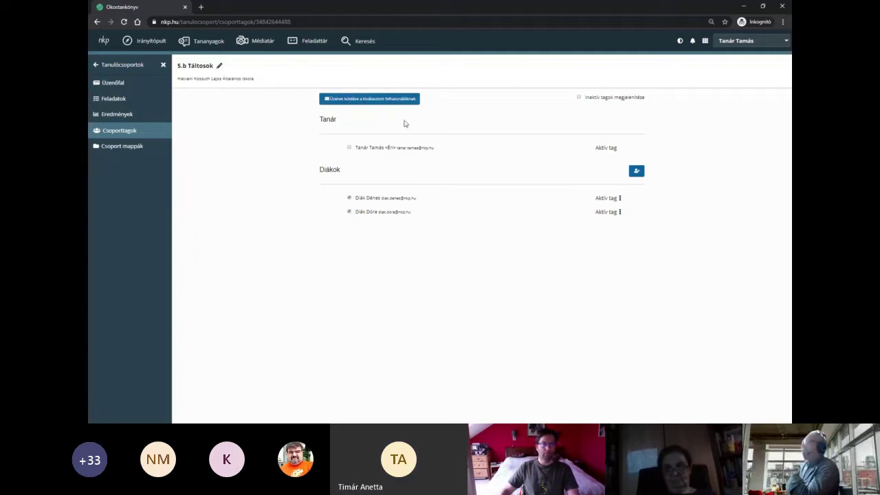
pyautogui.click(399, 100)
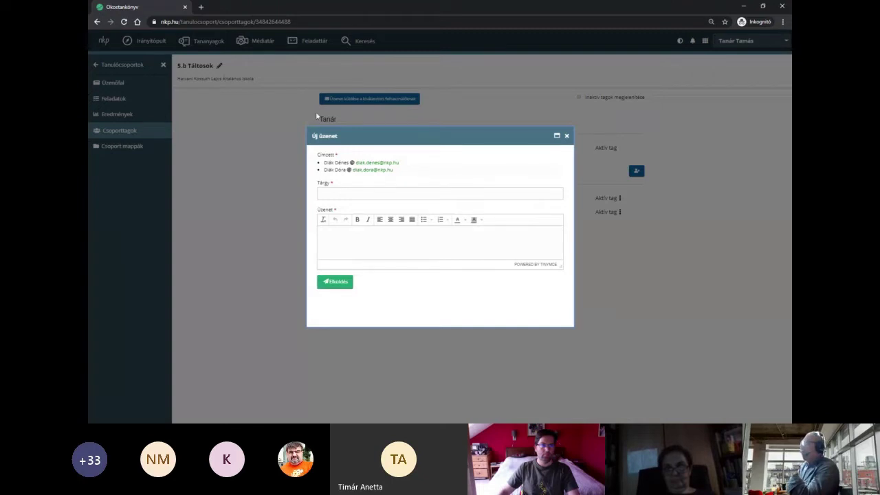
pyautogui.click(349, 196)
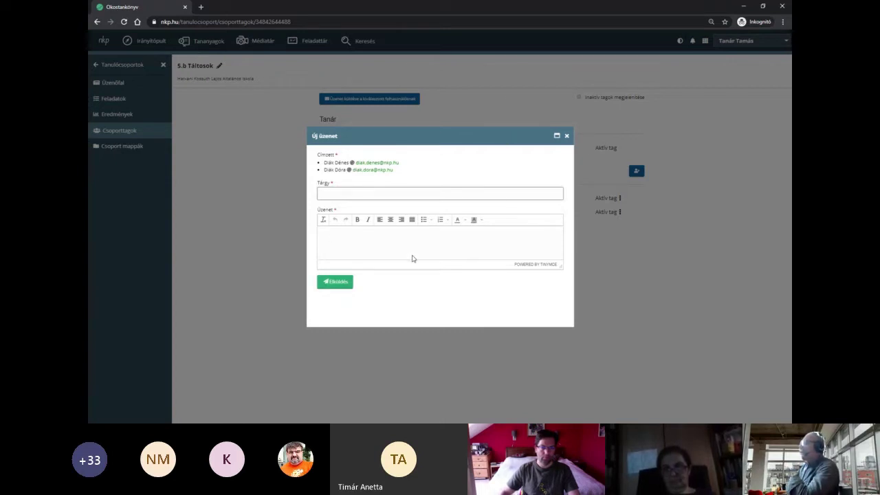
pyautogui.click(567, 136)
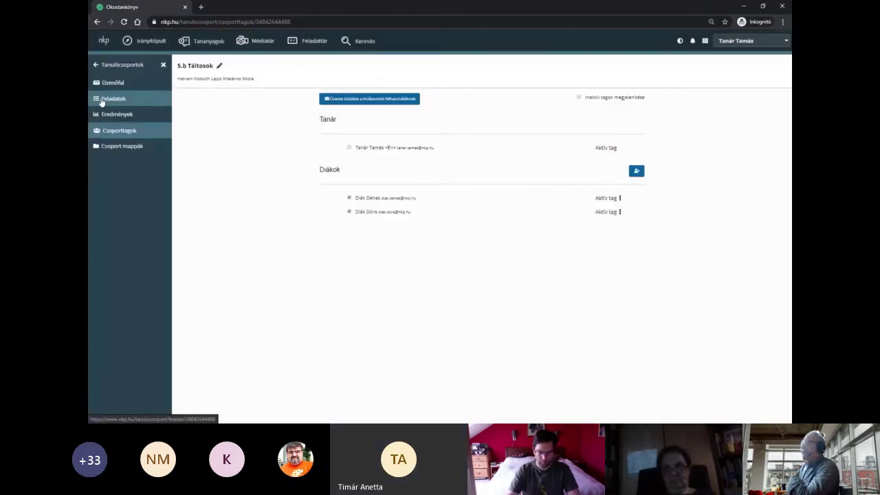
# - Open the 5.b Táltosok Feladatok page and expand the Létrehozás dropdown
pyautogui.click(103, 100)
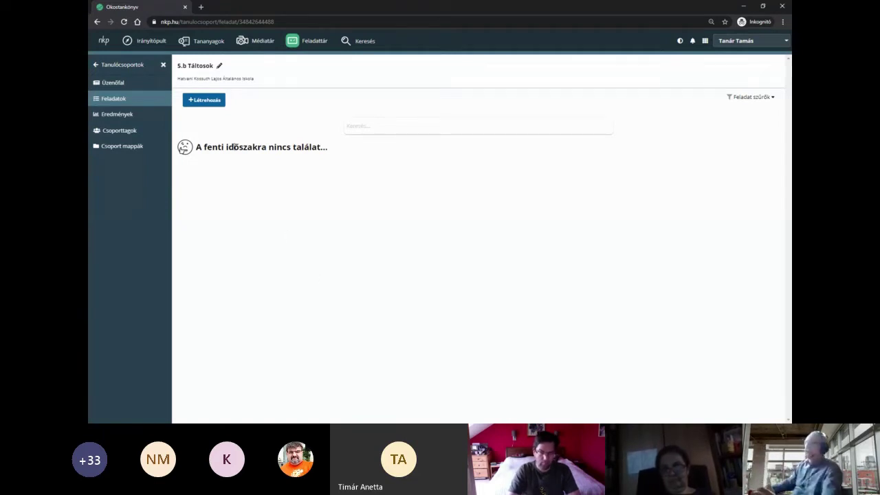
pyautogui.click(214, 107)
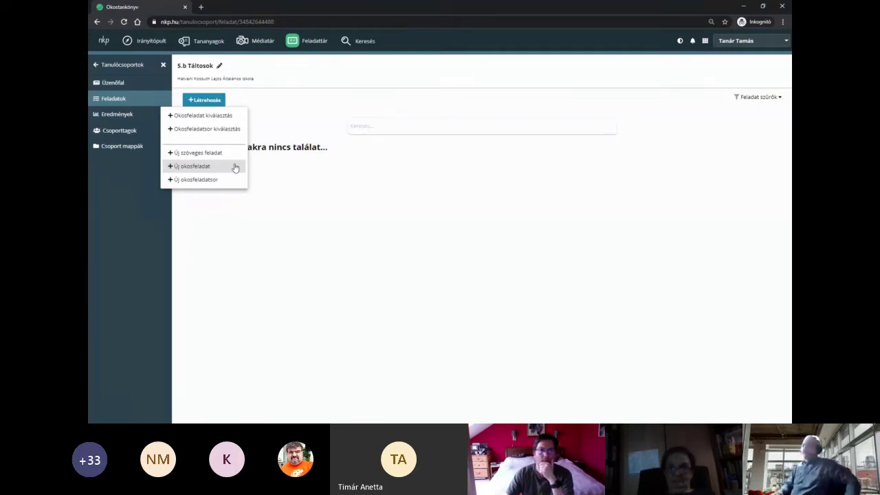
# - Start assigning an existing task and switch to the Közzétett feladatok collection of 14025 tasks
pyautogui.click(234, 119)
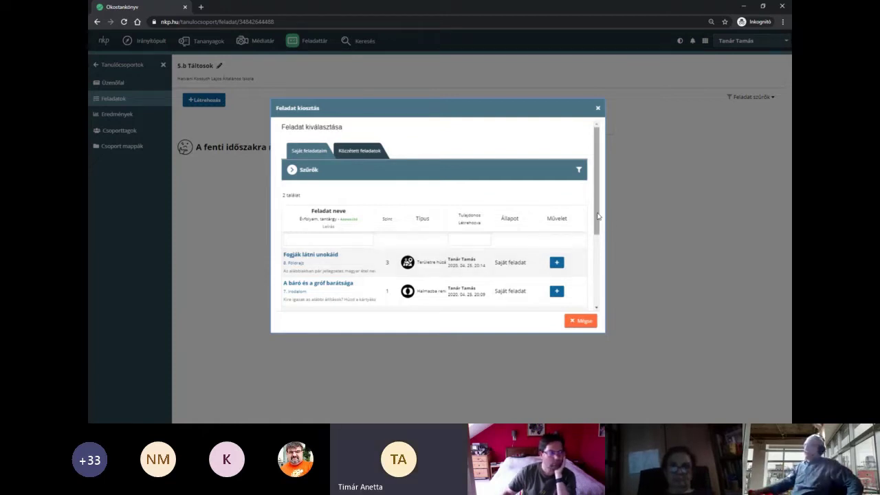
pyautogui.moveTo(599, 217); pyautogui.dragTo(599, 220)
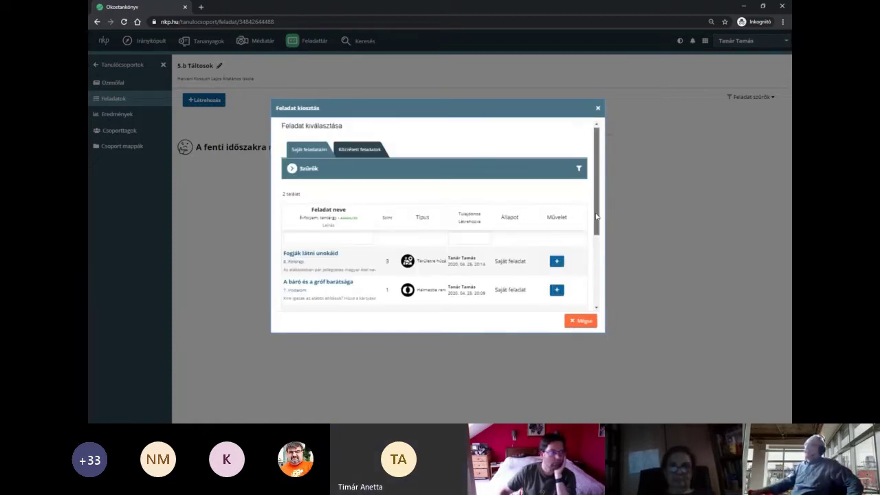
pyautogui.click(378, 151)
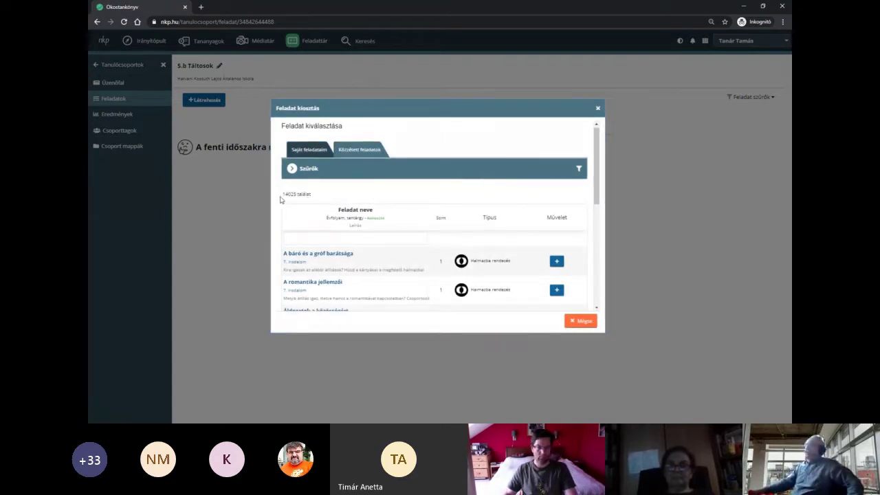
pyautogui.moveTo(282, 196); pyautogui.dragTo(298, 199)
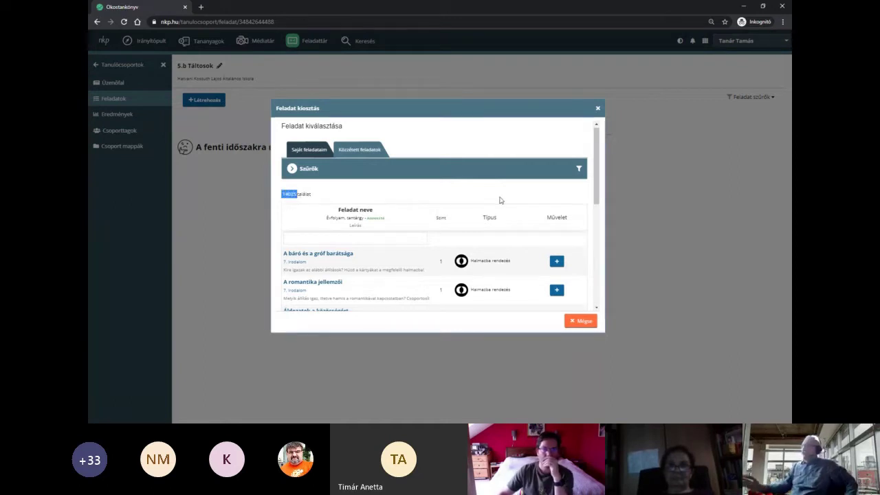
# - Filter the published tasks to 5. osztály and Történelem, then scroll to the results
pyautogui.click(439, 177)
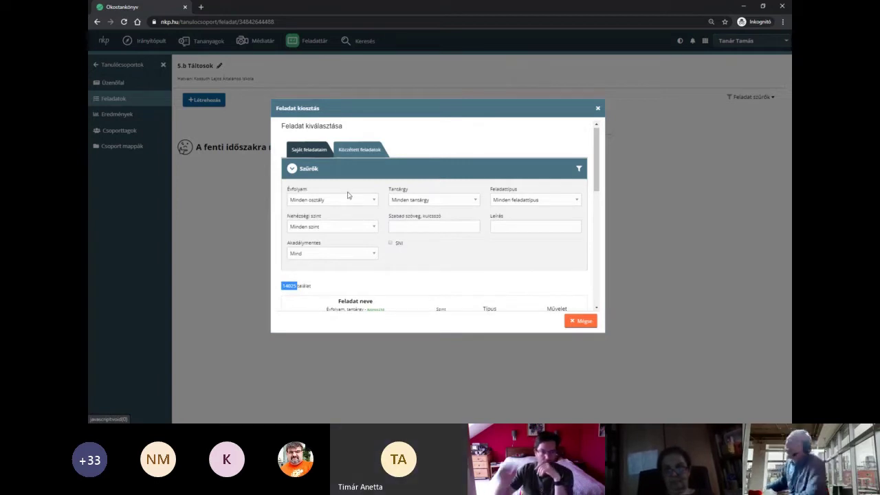
pyautogui.click(320, 199)
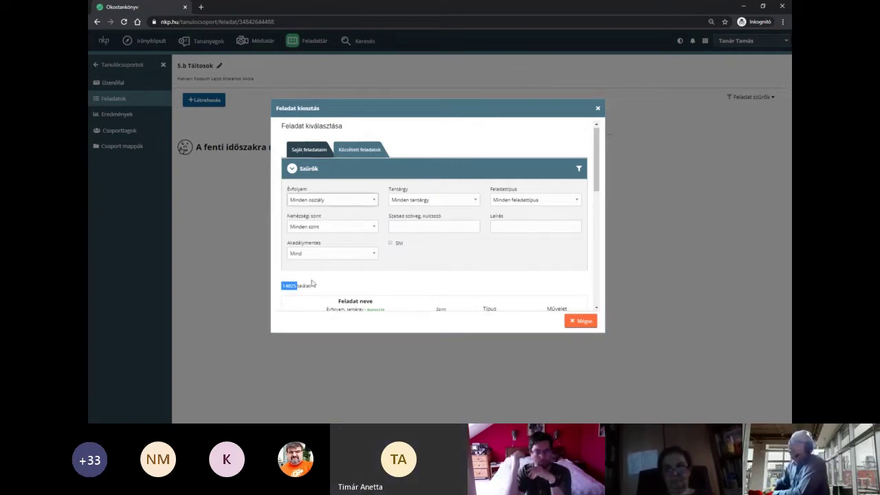
pyautogui.click(317, 286)
pyautogui.click(435, 200)
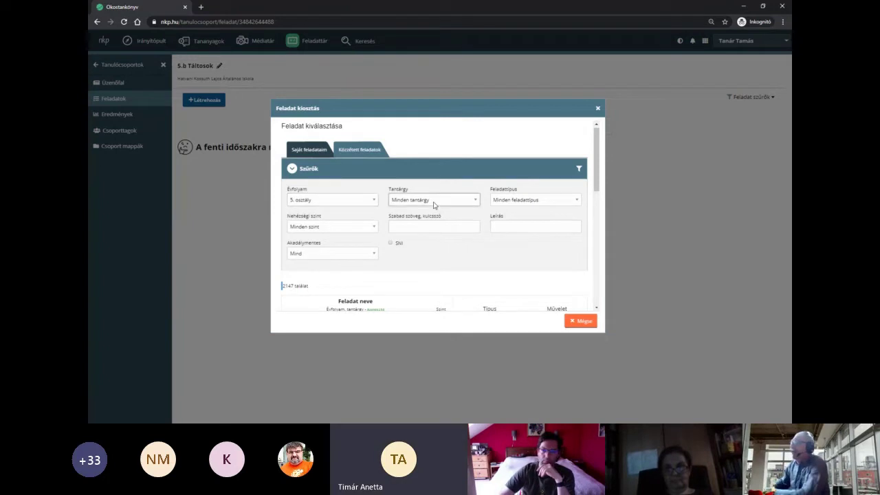
pyautogui.write('tö')
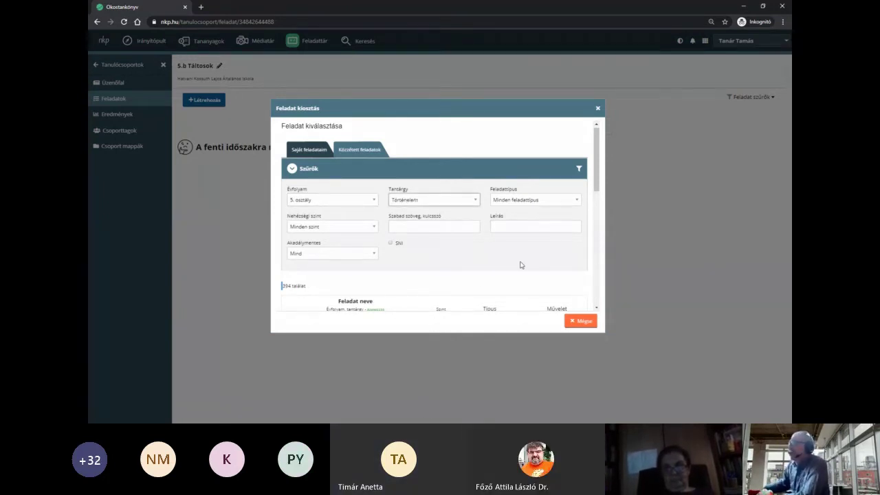
pyautogui.scroll(-3, 520, 264)
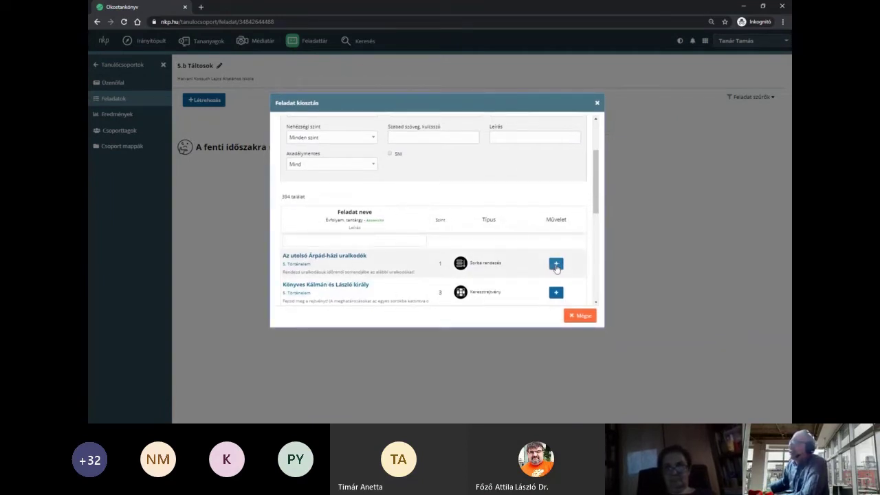
pyautogui.click(557, 264)
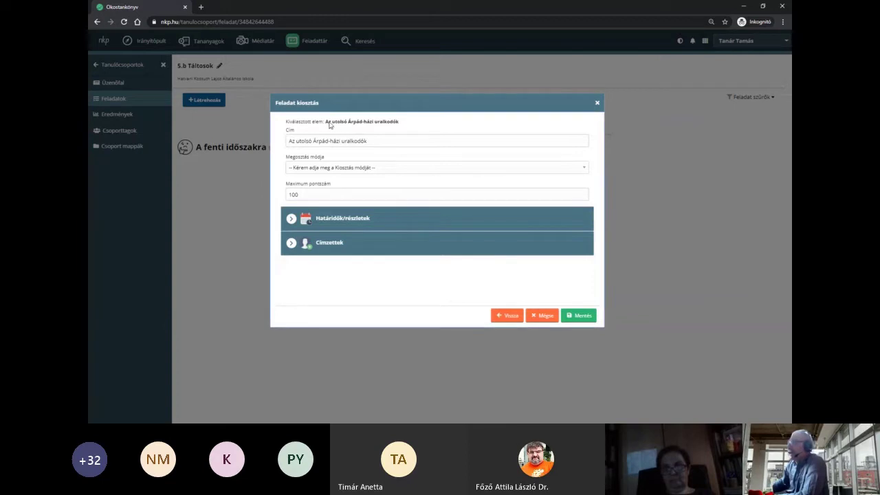
pyautogui.moveTo(326, 124); pyautogui.dragTo(402, 124)
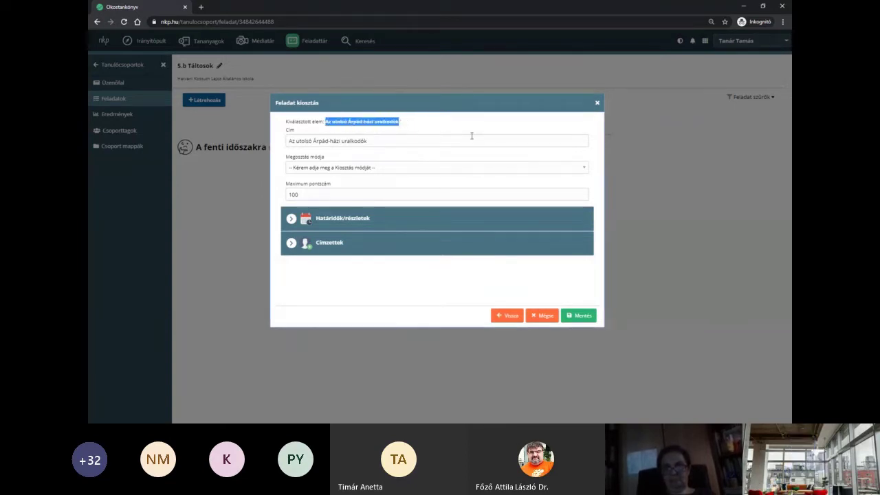
pyautogui.moveTo(387, 140); pyautogui.dragTo(288, 141)
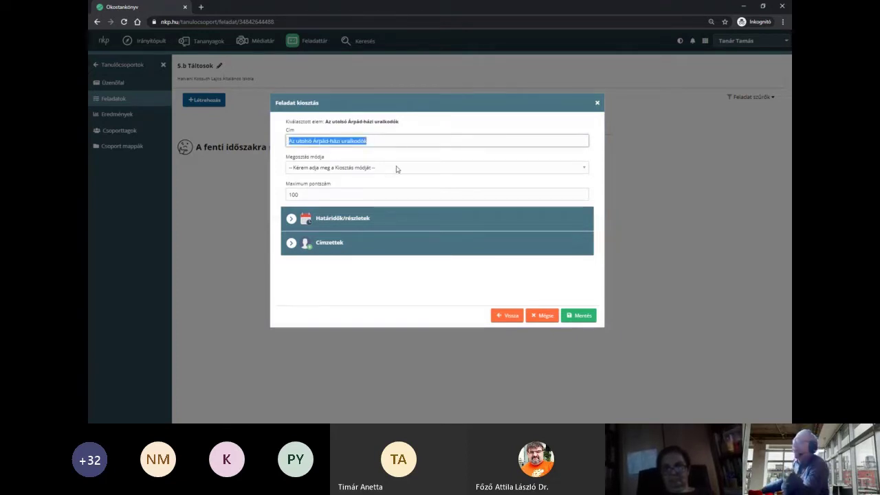
pyautogui.click(361, 171)
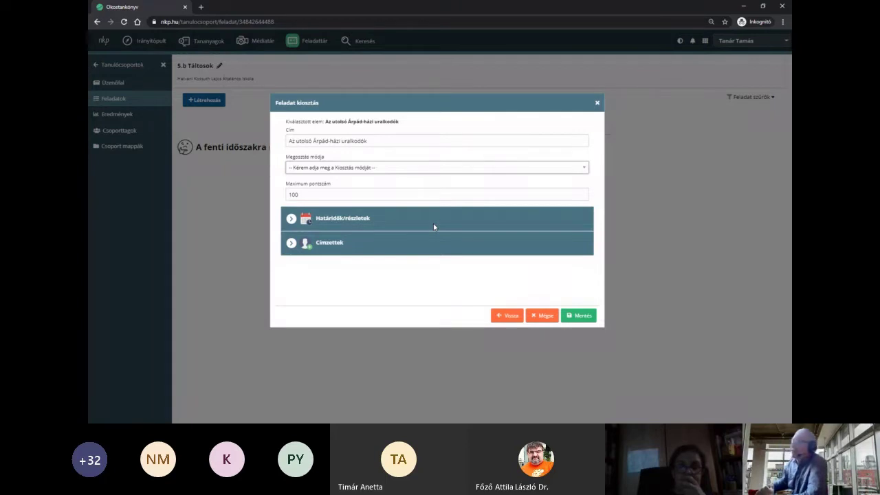
pyautogui.click(357, 198)
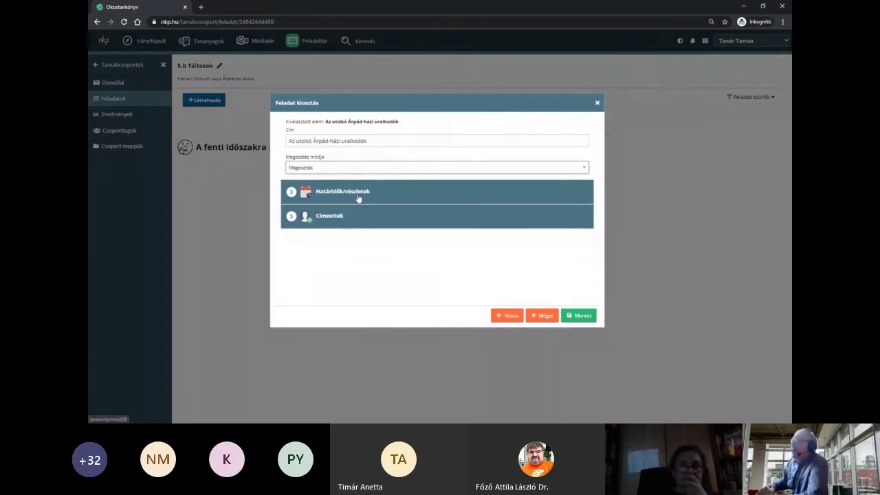
pyautogui.click(358, 198)
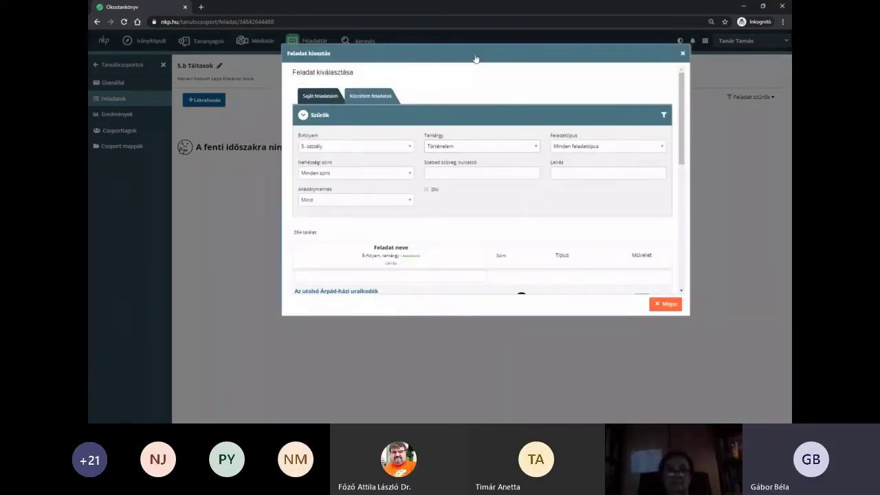
# - Pick 'Az utolsó Árpád-házi uralkodók' and set its sharing mode to Megosztás
pyautogui.moveTo(476, 58); pyautogui.dragTo(455, 82)
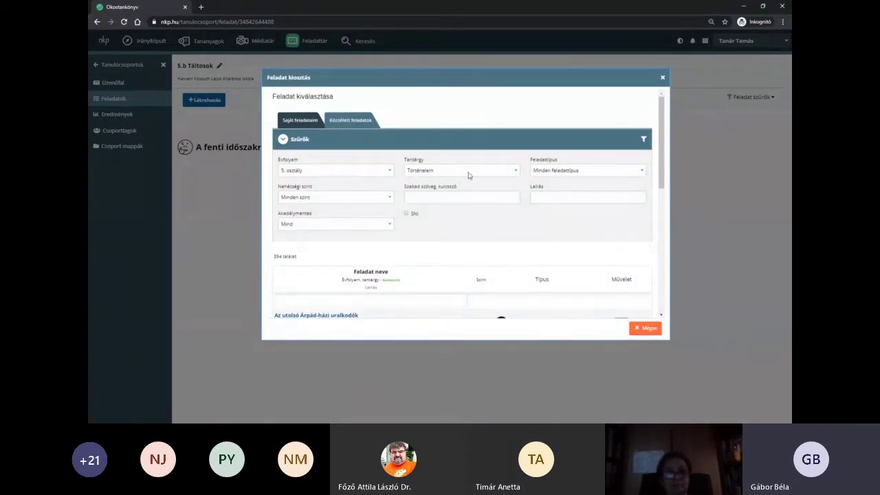
pyautogui.scroll(-2, 494, 242)
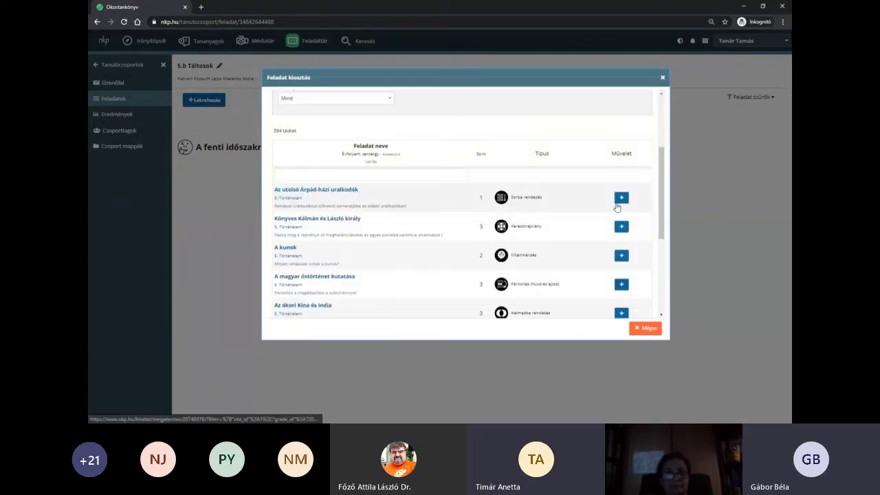
pyautogui.click(621, 198)
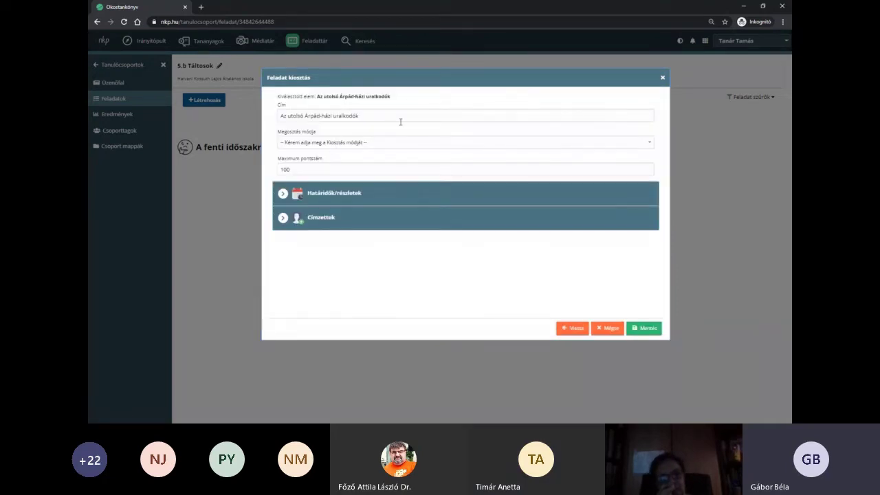
pyautogui.click(343, 147)
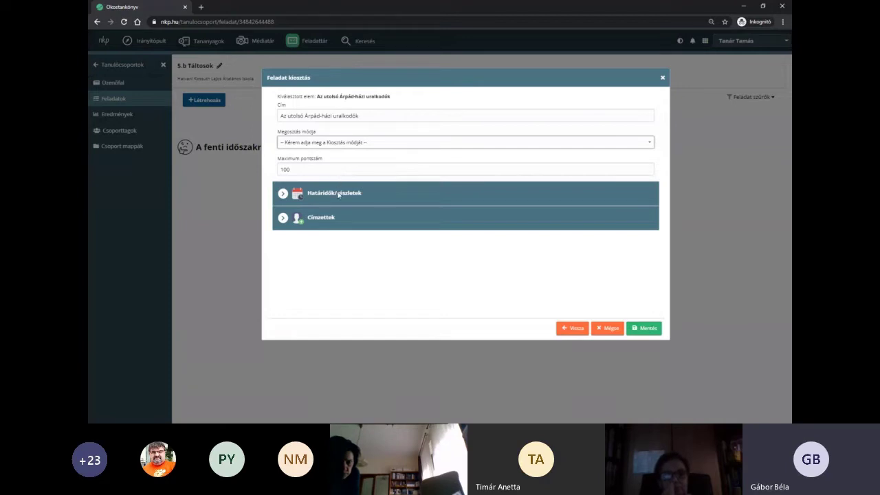
pyautogui.click(339, 172)
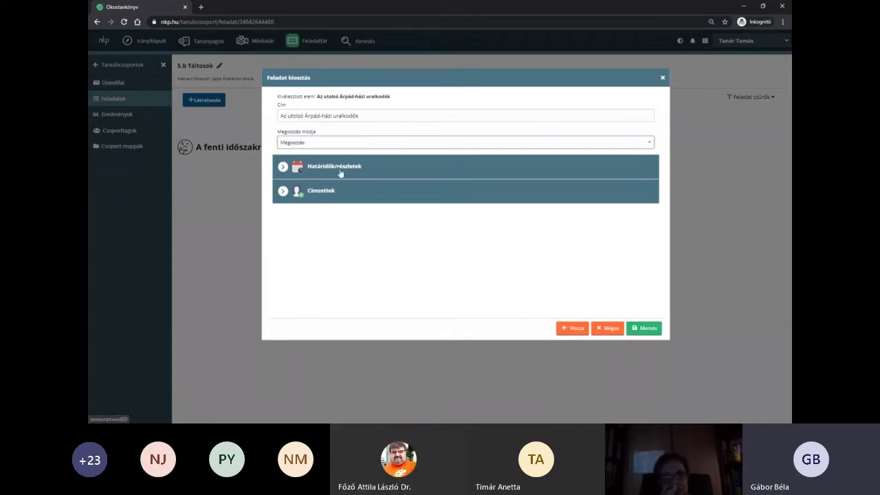
# - Enter the description 'Tovabbi leírás' under Határidők/részletek and review the recipient options
pyautogui.click(338, 172)
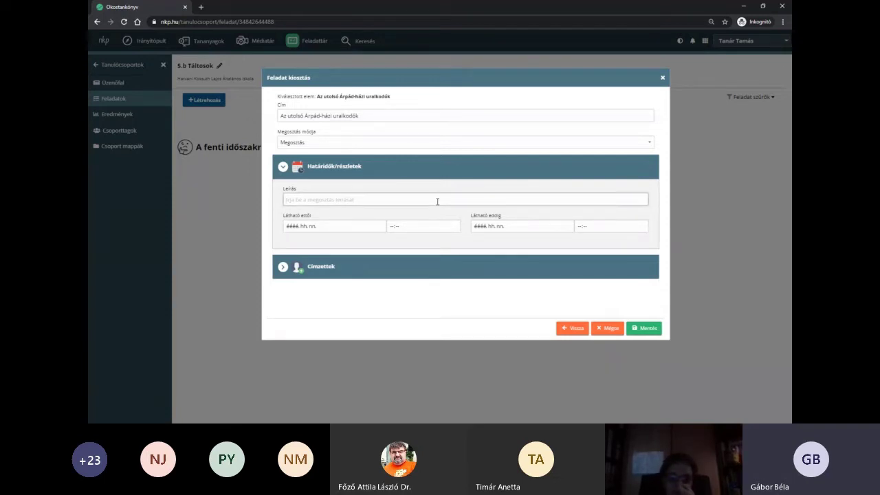
pyautogui.write('To')
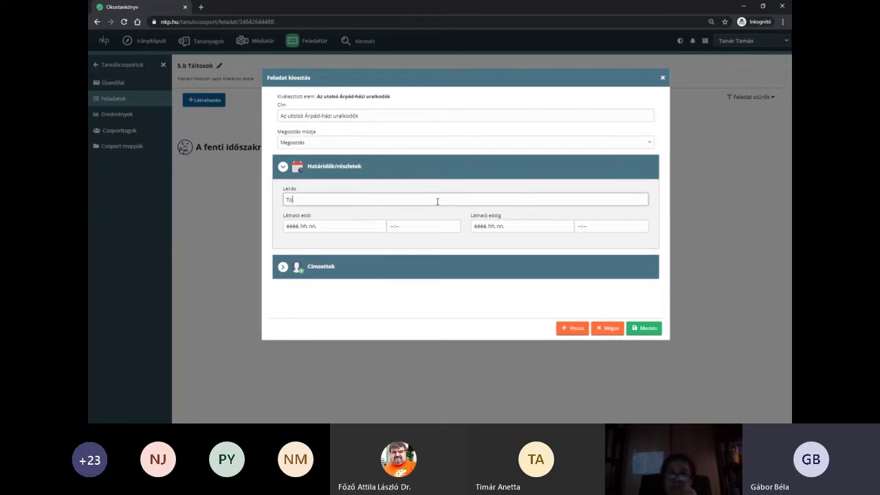
pyautogui.write('vabbi le')
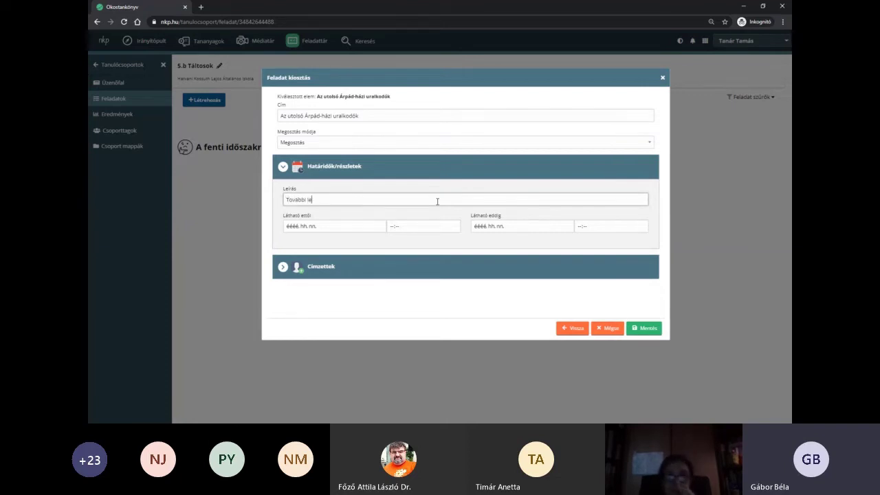
pyautogui.write('írás')
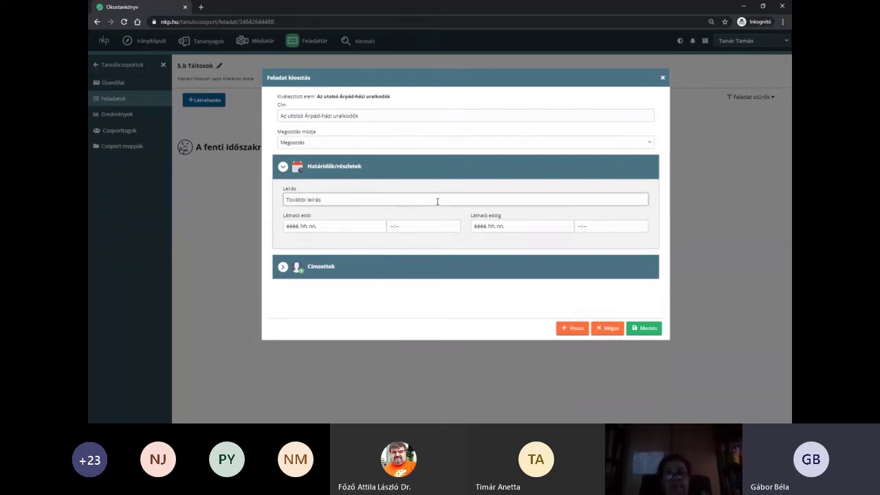
pyautogui.click(416, 175)
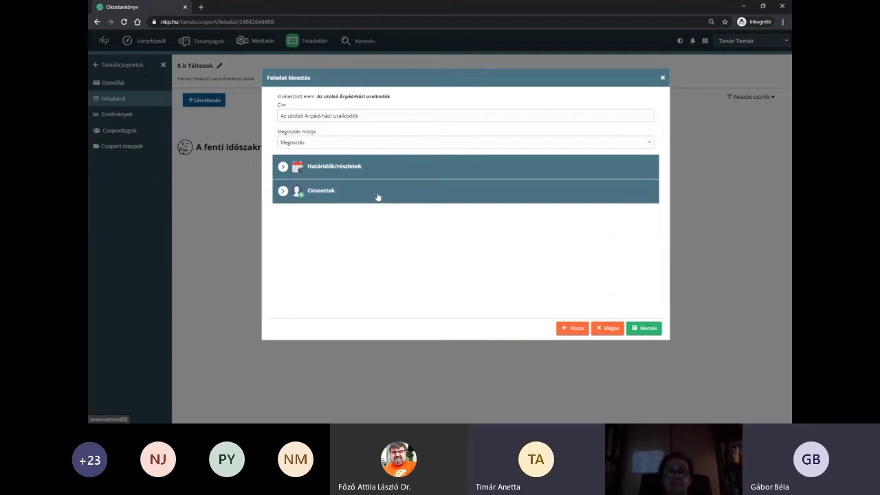
pyautogui.click(378, 197)
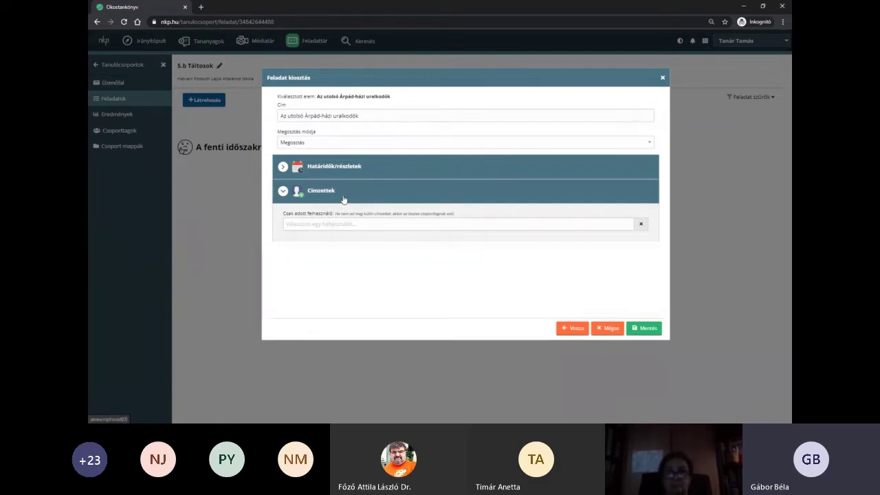
pyautogui.click(344, 199)
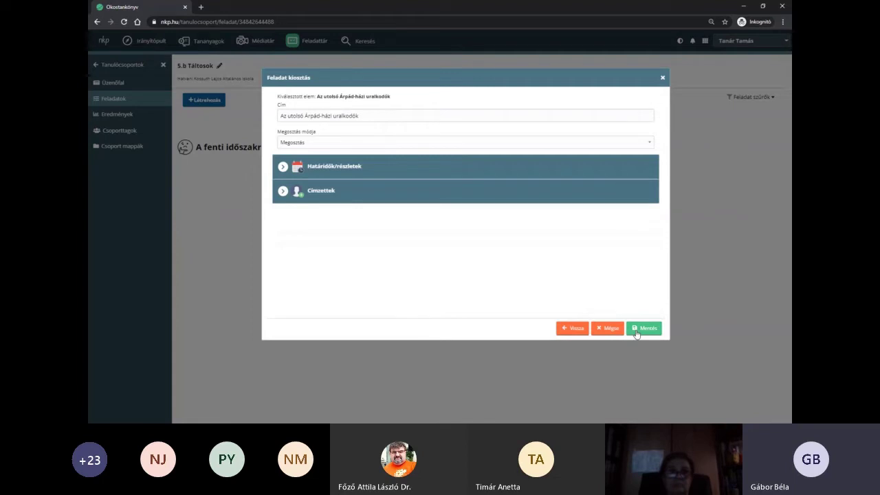
# - Save the share, then try the Szöveges feladat and Okosfeladat task filters and clear them
pyautogui.click(637, 333)
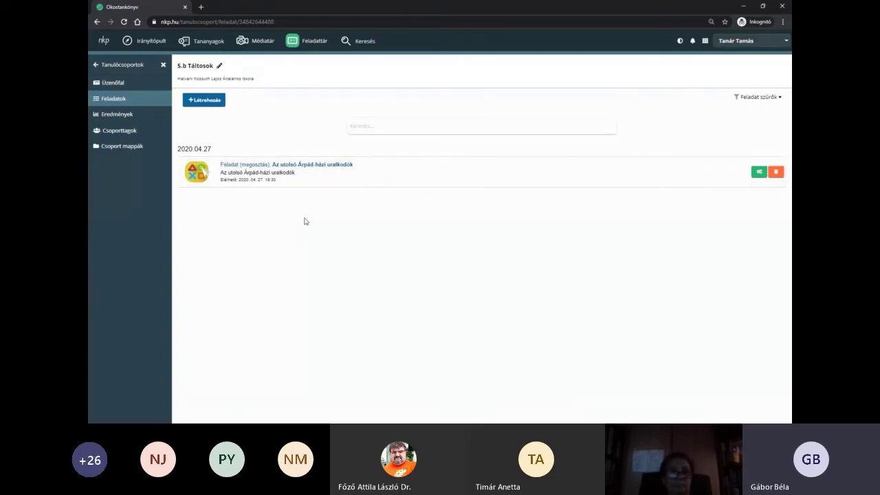
pyautogui.click(392, 127)
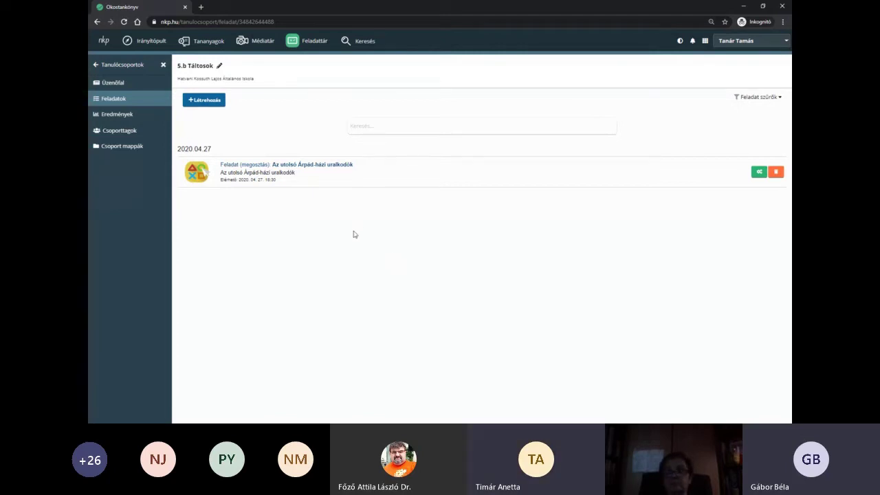
pyautogui.click(762, 102)
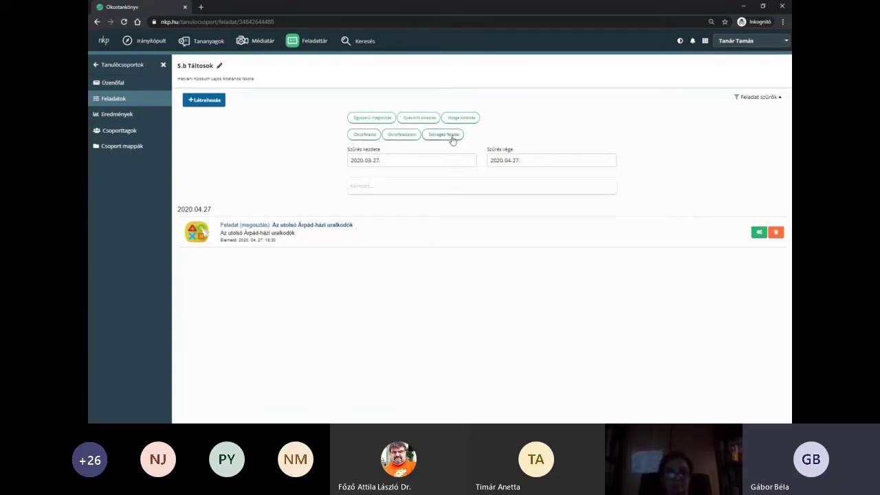
pyautogui.click(452, 138)
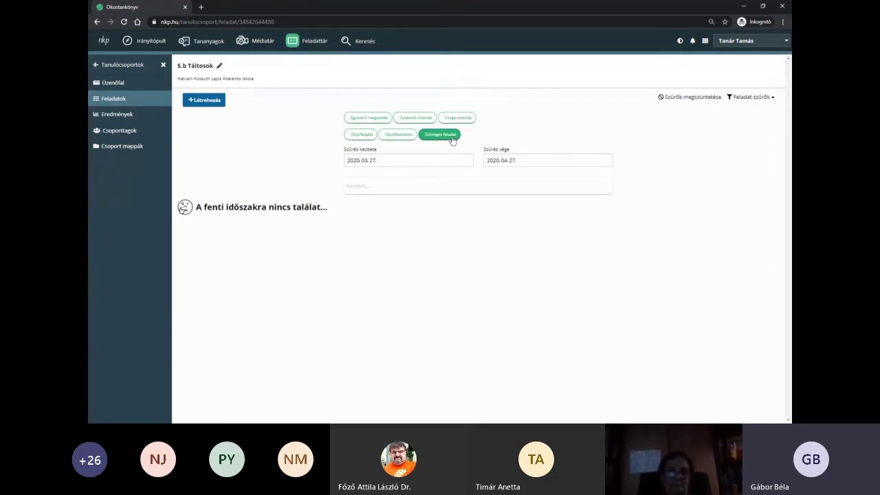
pyautogui.click(369, 133)
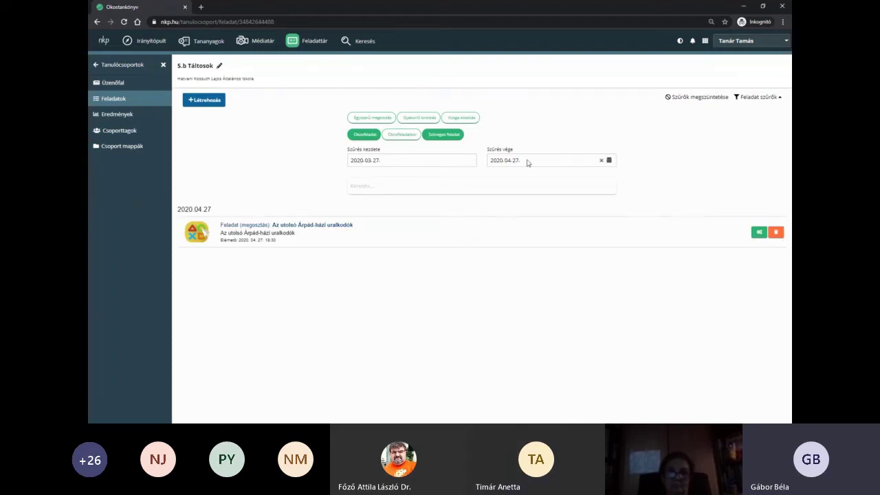
pyautogui.click(712, 100)
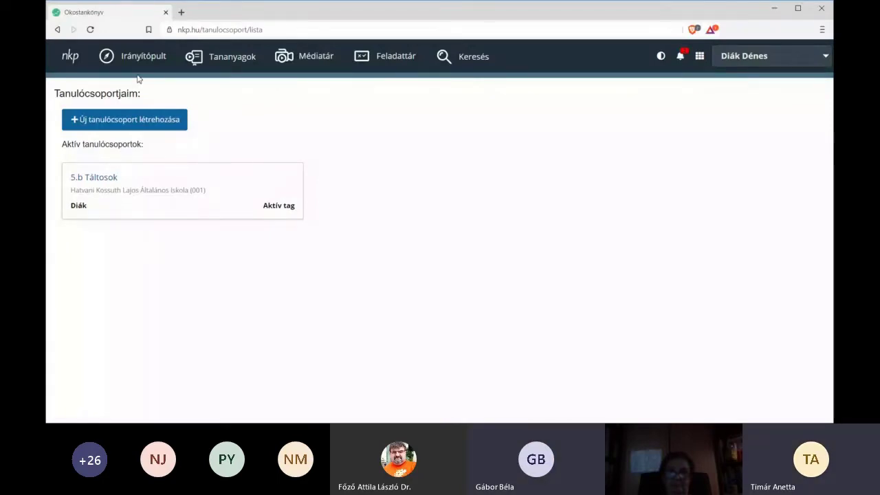
# - Reload the student's page and open the new Megosztás notification from the bell
pyautogui.click(91, 30)
pyautogui.click(681, 58)
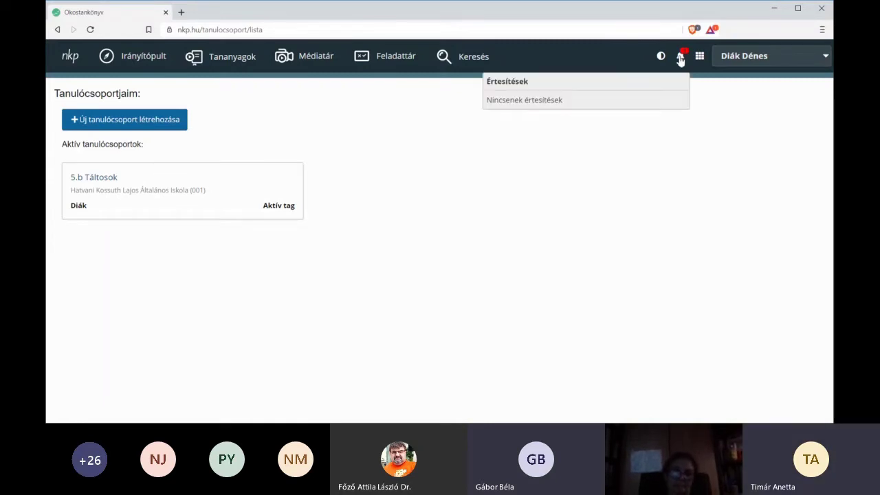
pyautogui.click(643, 158)
pyautogui.click(682, 59)
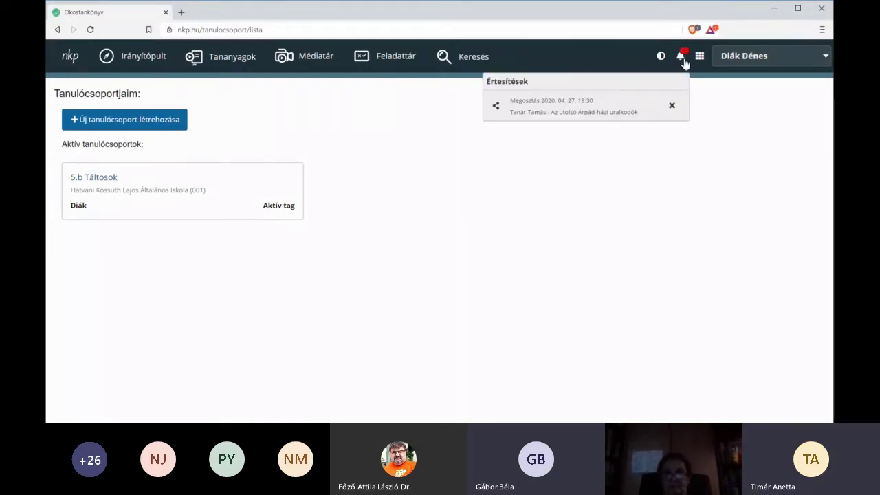
pyautogui.click(592, 113)
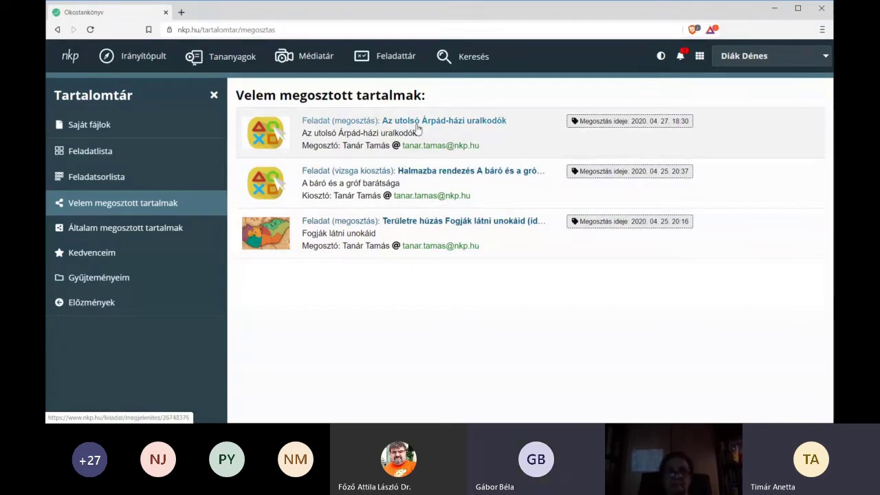
# - Order the rulers IV. Béla, V. István, IV. László, III. András and check the solution
pyautogui.click(417, 128)
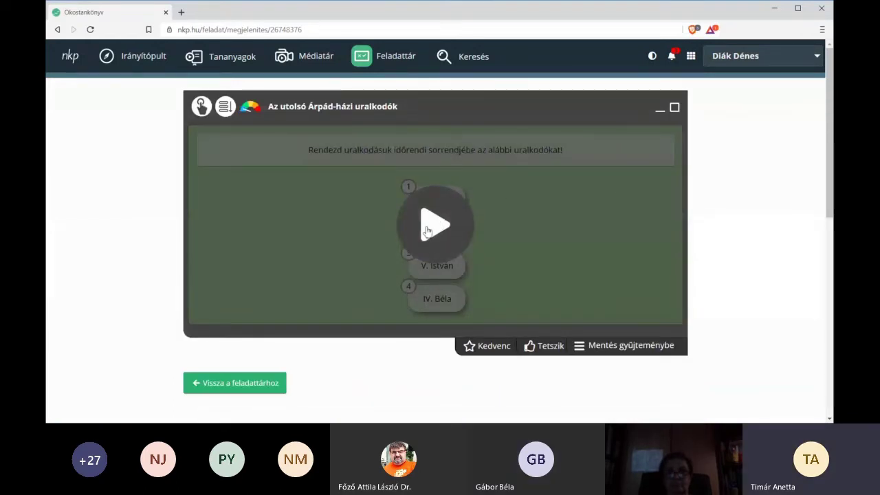
pyautogui.click(545, 233)
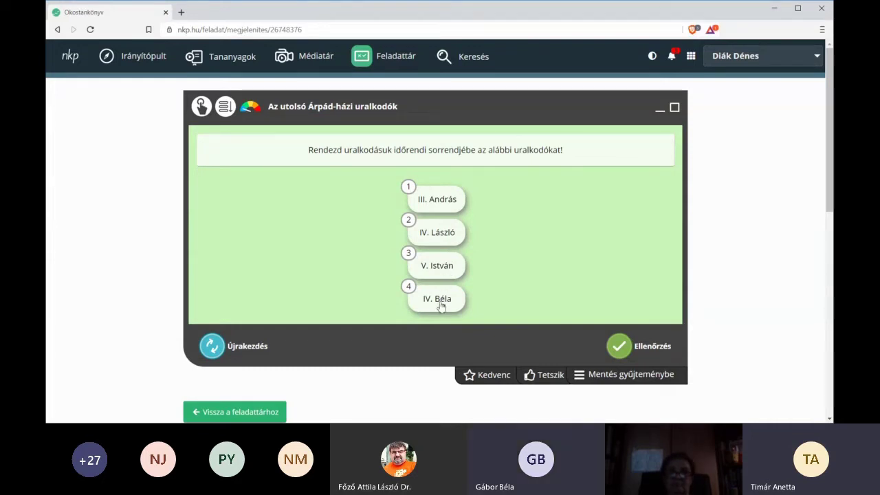
pyautogui.moveTo(440, 301); pyautogui.dragTo(448, 199)
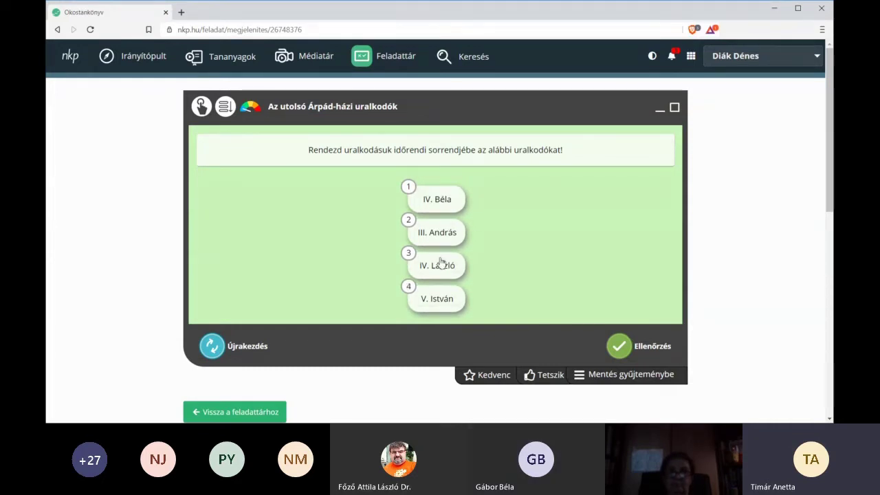
pyautogui.moveTo(434, 234); pyautogui.dragTo(439, 301)
pyautogui.moveTo(434, 236); pyautogui.dragTo(437, 270)
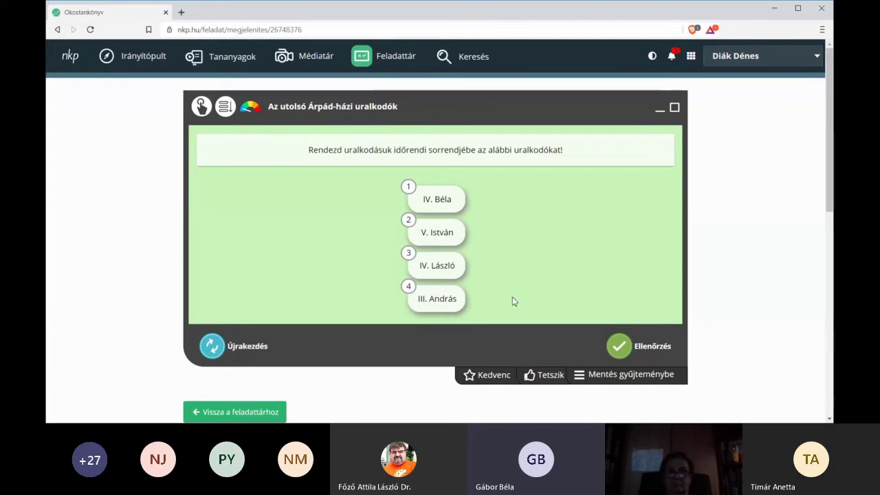
pyautogui.click(623, 346)
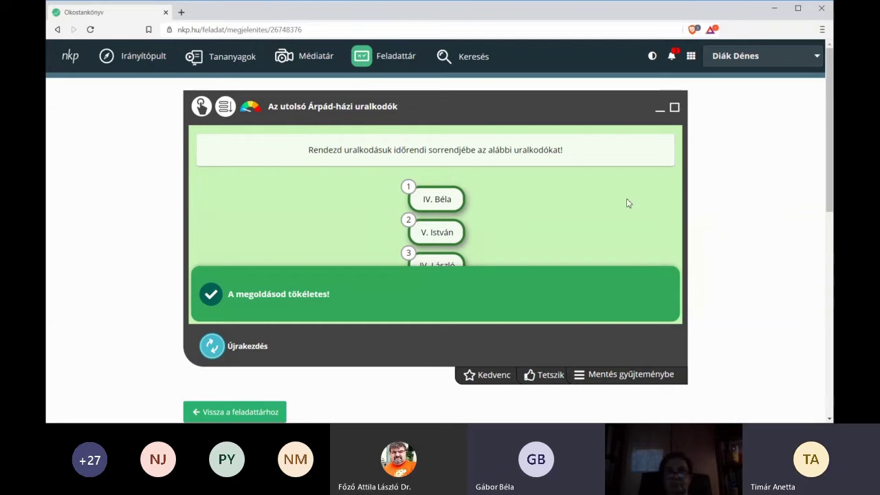
# - Restart the ruler-ordering quiz and submit a wrong order with IV. Béla in third place
pyautogui.click(212, 347)
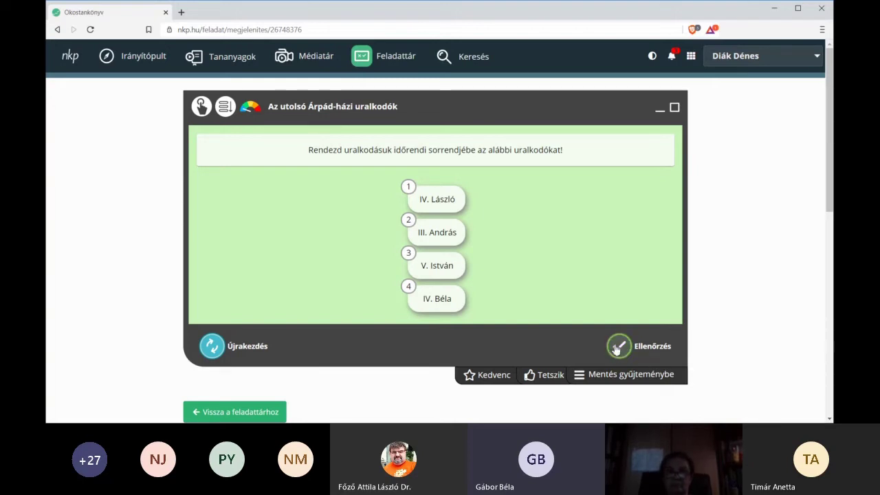
pyautogui.click(212, 347)
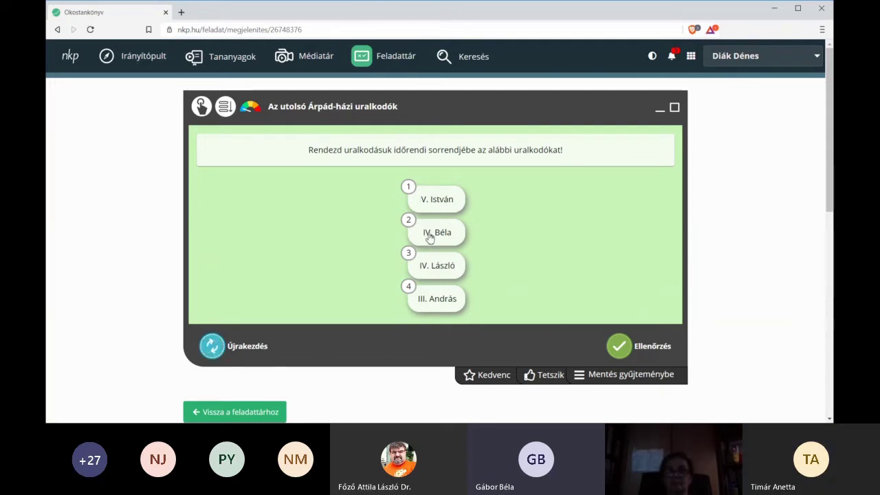
pyautogui.moveTo(430, 234); pyautogui.dragTo(434, 272)
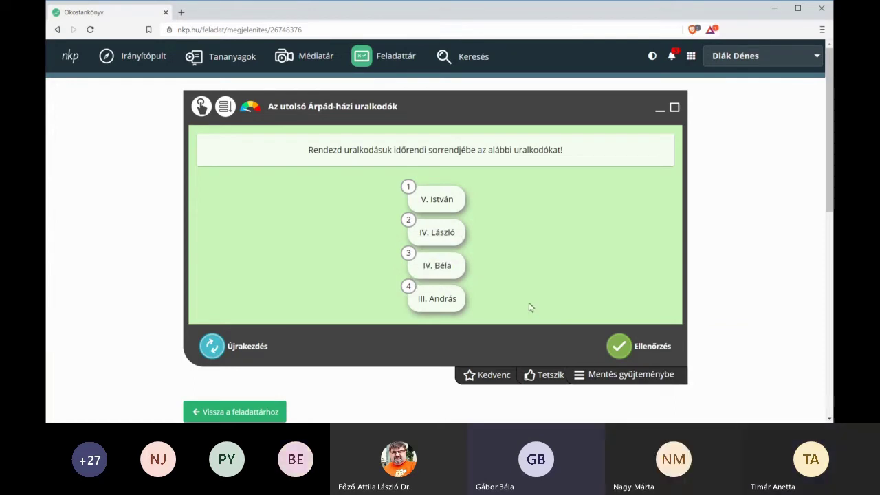
pyautogui.click(621, 346)
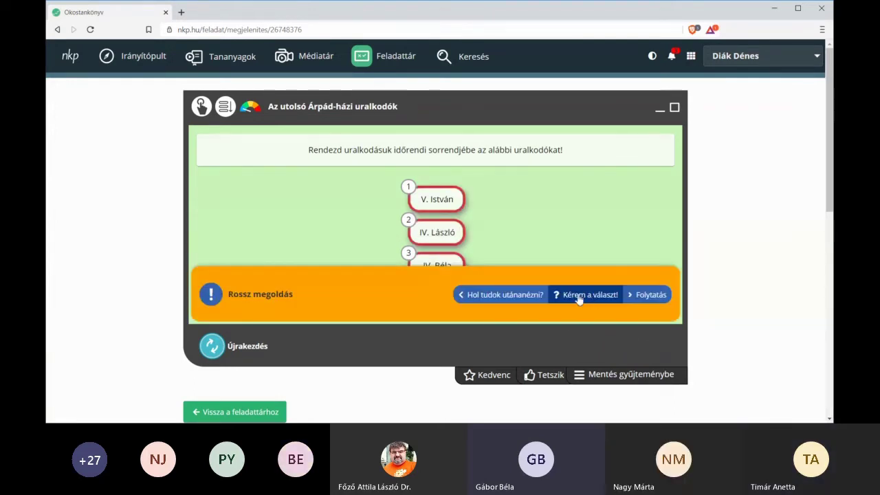
# - Review the suggested Történelem lesson links under Hol tudok utánanézni?, then hide them
pyautogui.click(500, 296)
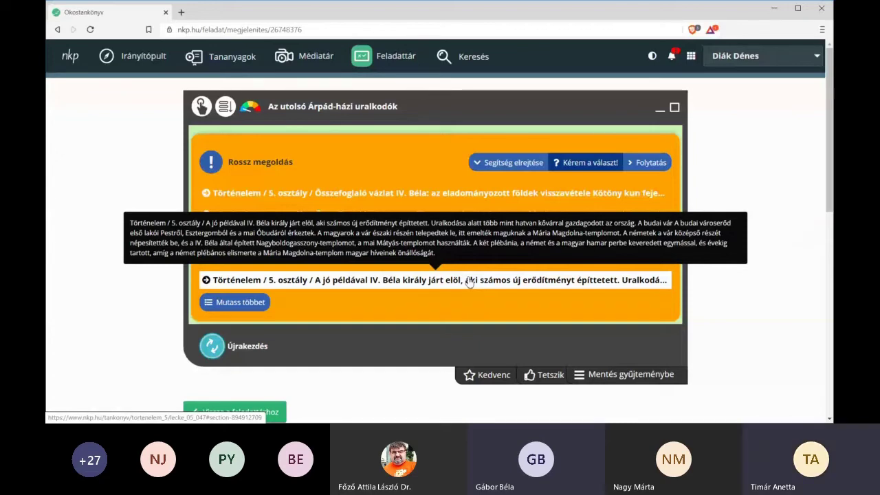
pyautogui.click(478, 164)
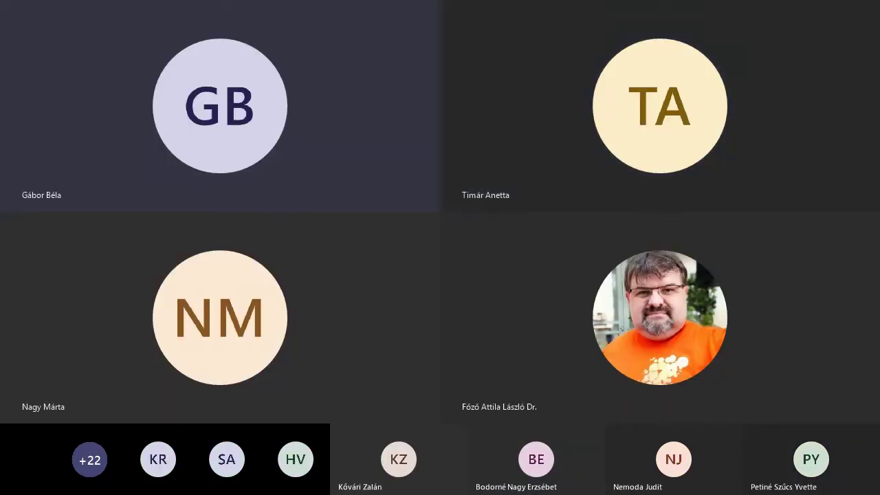
pyautogui.click(215, 104)
# - From the published smart tasks, pick A kunok to assign to 5.b Táltosok
pyautogui.click(214, 115)
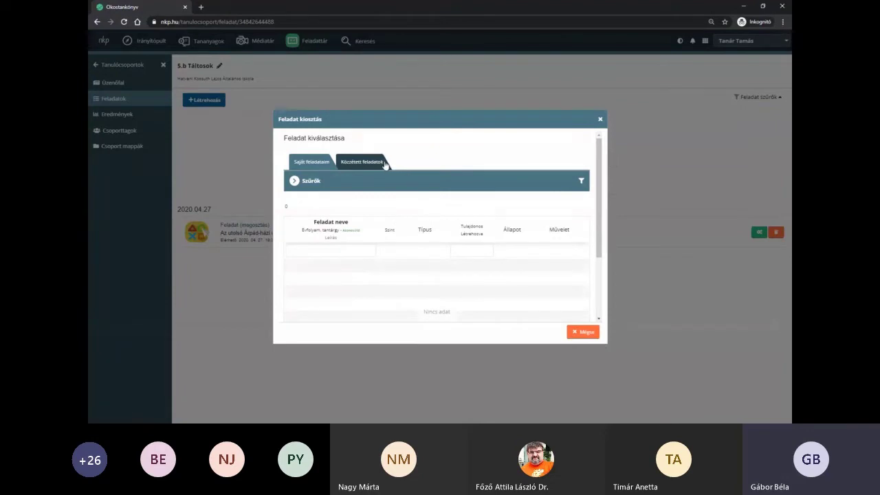
pyautogui.click(384, 165)
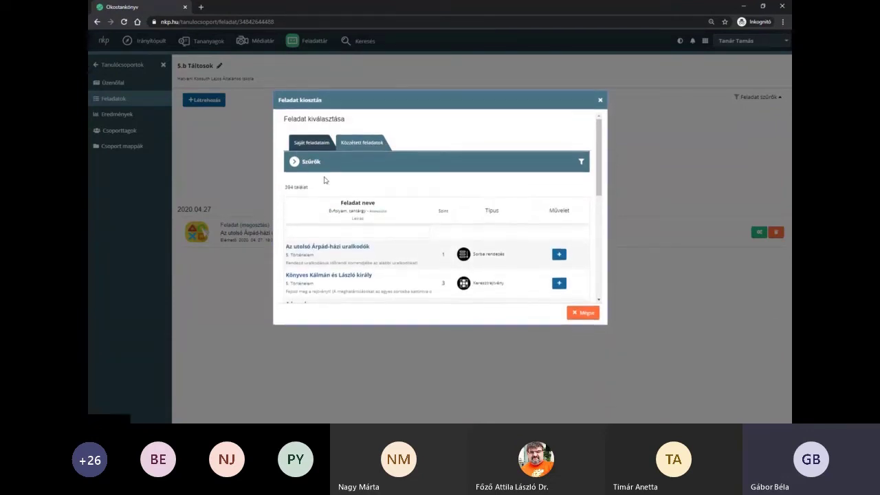
pyautogui.click(311, 163)
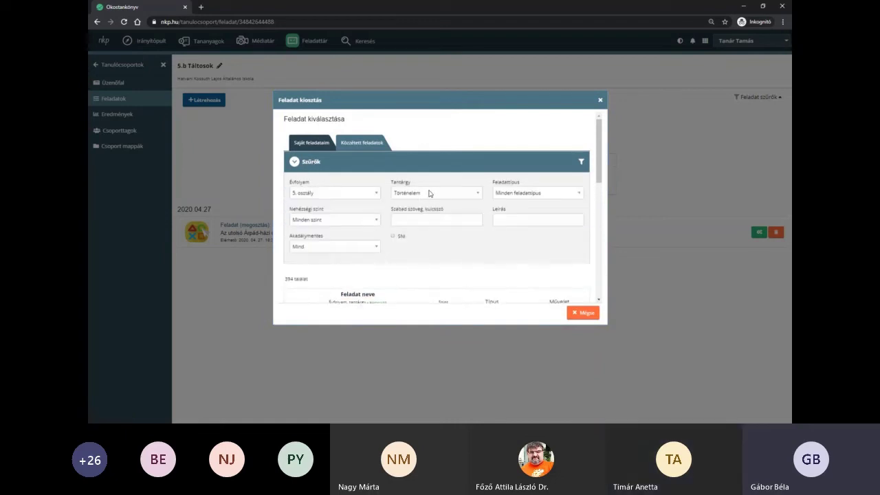
pyautogui.click(429, 169)
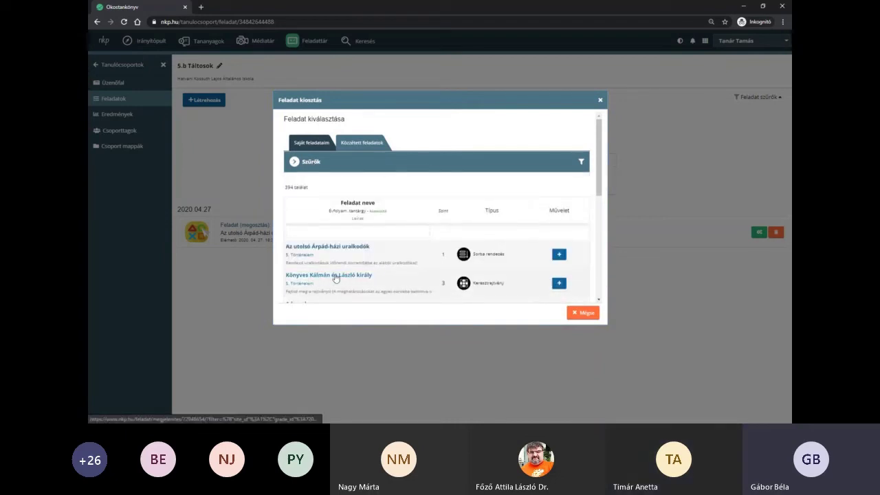
pyautogui.scroll(-1, 378, 279)
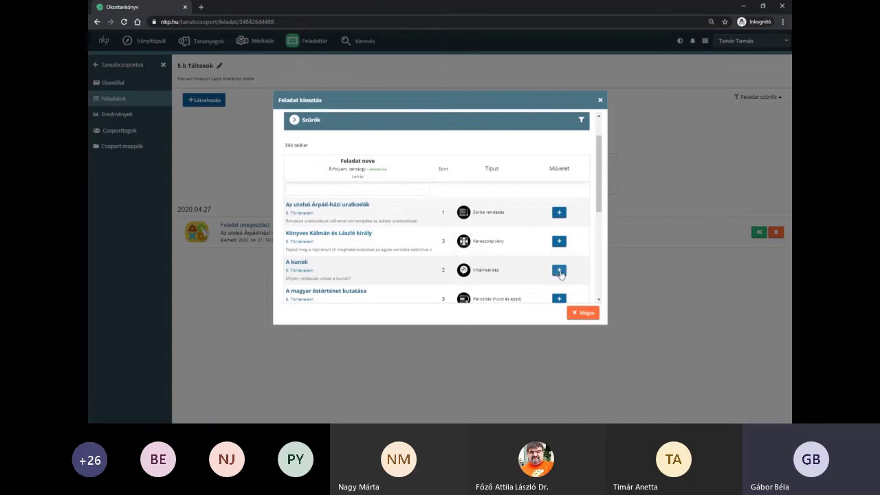
pyautogui.click(559, 270)
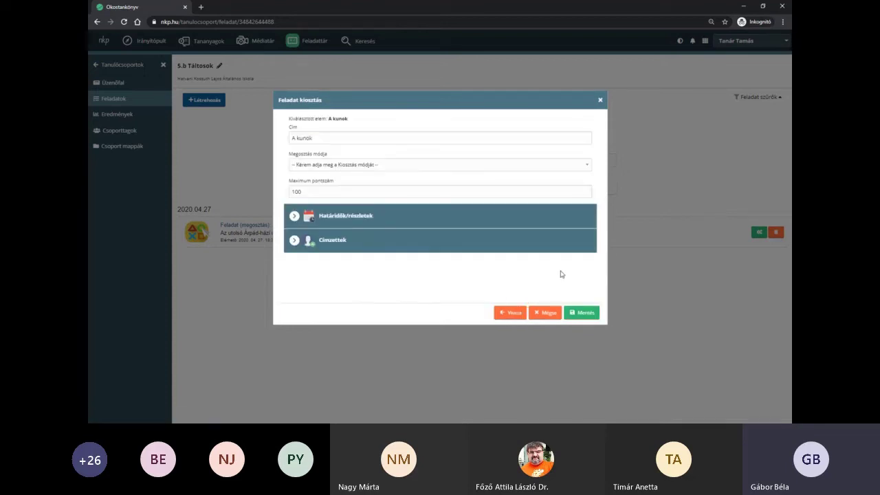
# - Set A kunok to Gyakorló kiosztás, deadline 2020.04.28 18:34, maximum 2 plays, and save
pyautogui.click(325, 205)
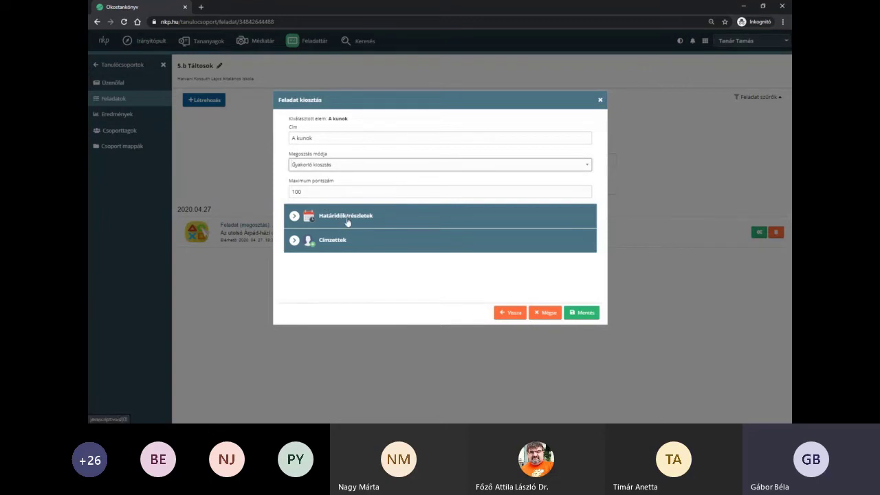
pyautogui.click(349, 221)
pyautogui.scroll(-1, 397, 234)
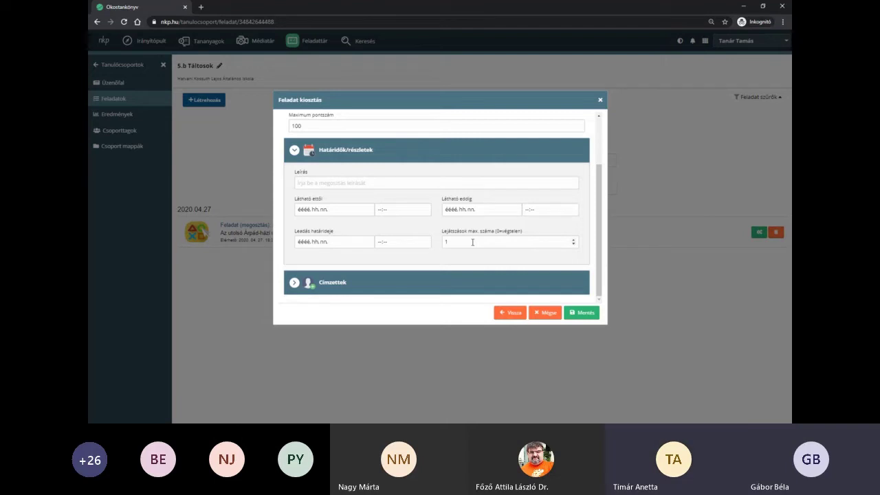
pyautogui.click(367, 245)
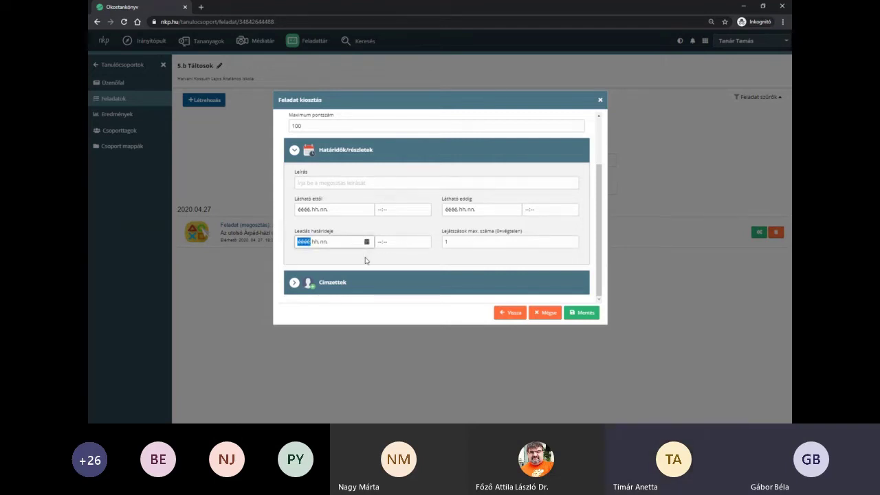
pyautogui.click(367, 243)
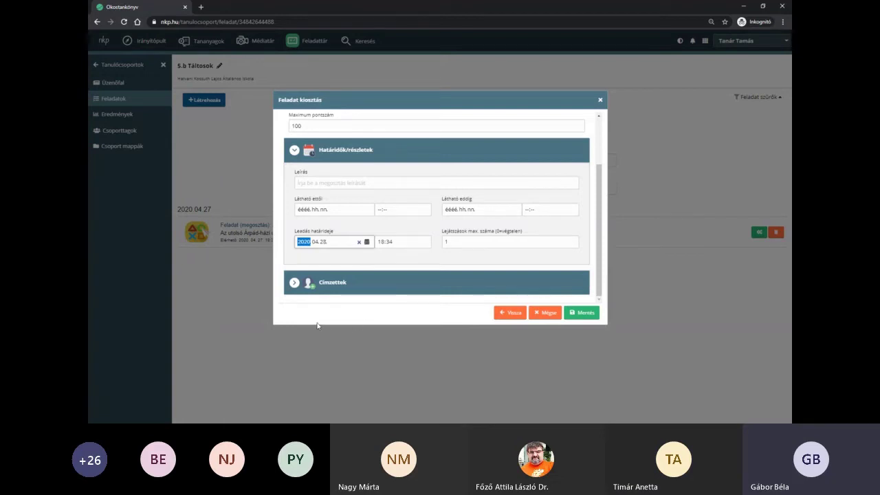
pyautogui.click(461, 242)
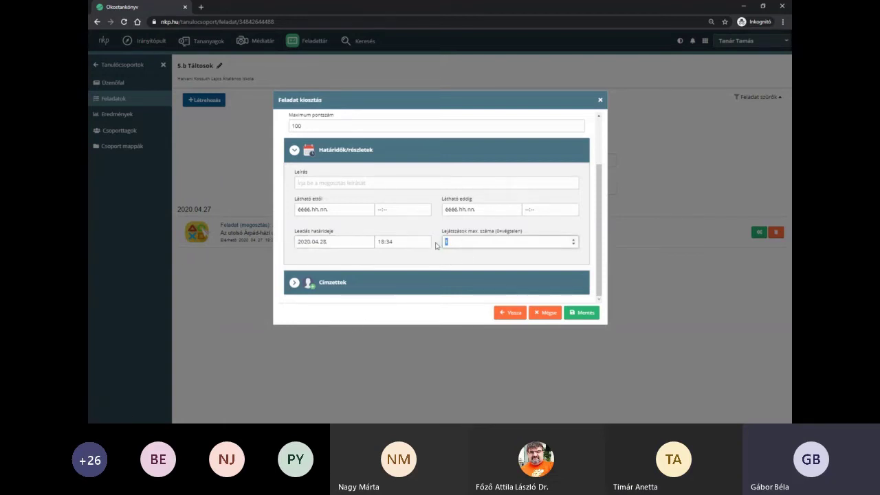
pyautogui.click(573, 241)
pyautogui.click(474, 152)
pyautogui.click(585, 315)
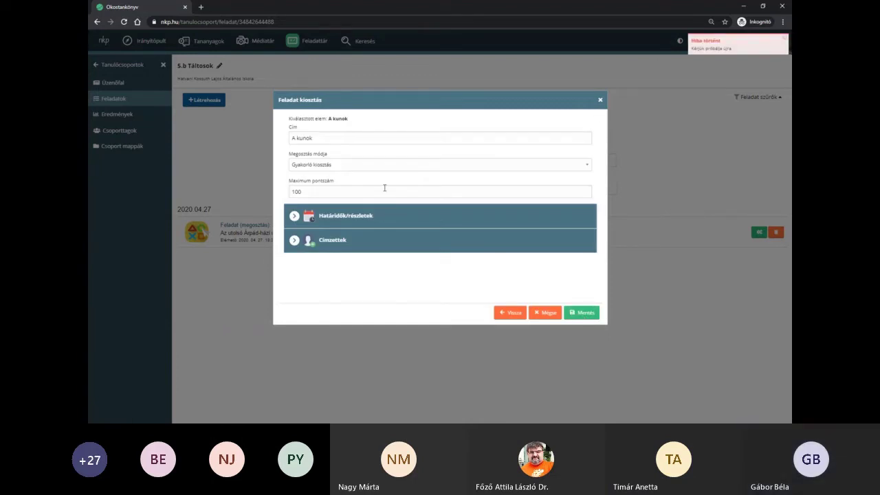
# - Clear the Leadás határideje deadline and retry saving A kunok without it
pyautogui.click(378, 217)
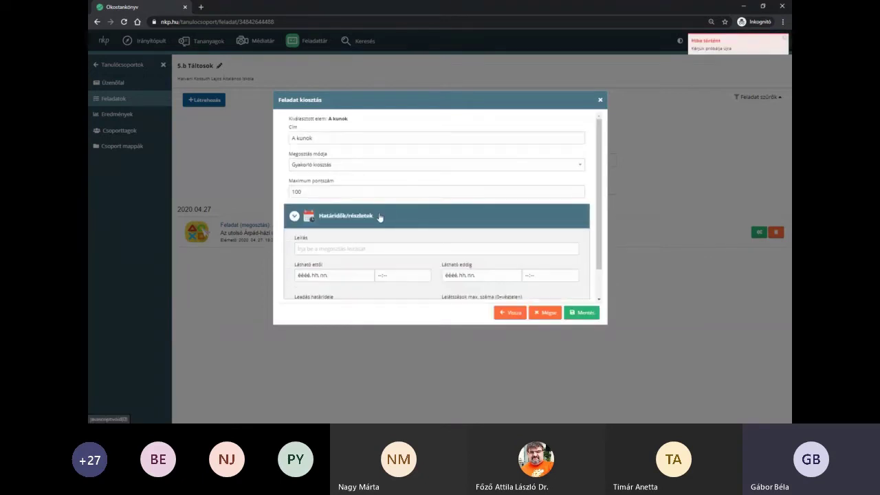
pyautogui.scroll(-2, 514, 275)
pyautogui.click(449, 242)
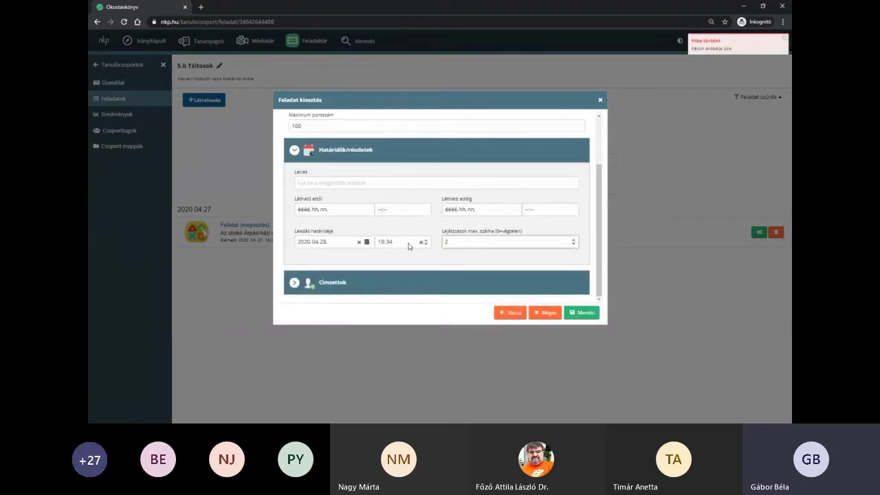
pyautogui.click(423, 243)
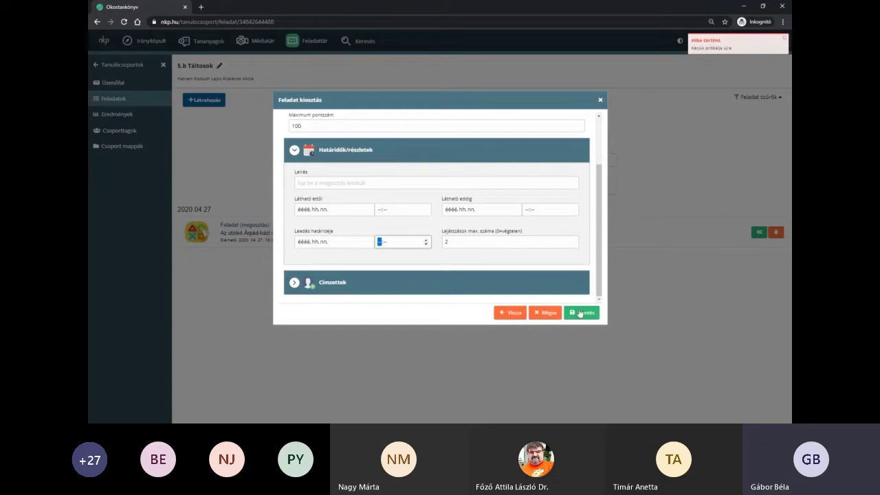
pyautogui.click(580, 312)
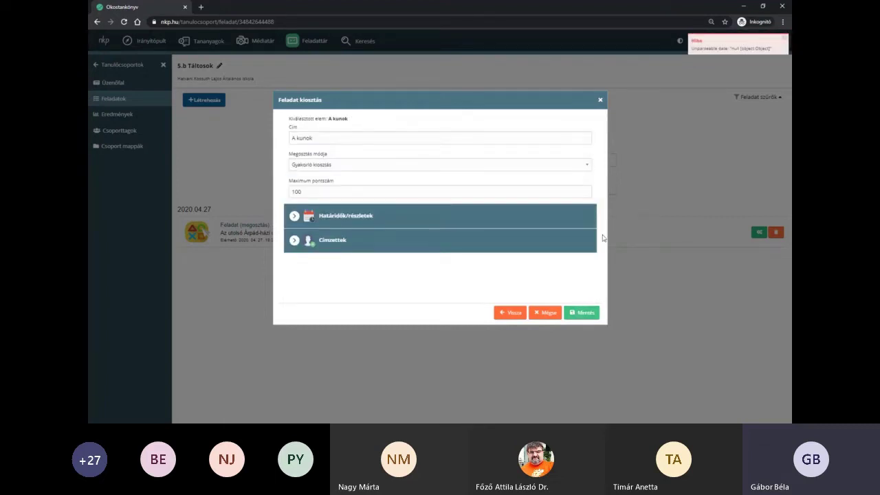
# - Reset maximum plays to 1, save again, then close the failing sharing form
pyautogui.click(457, 220)
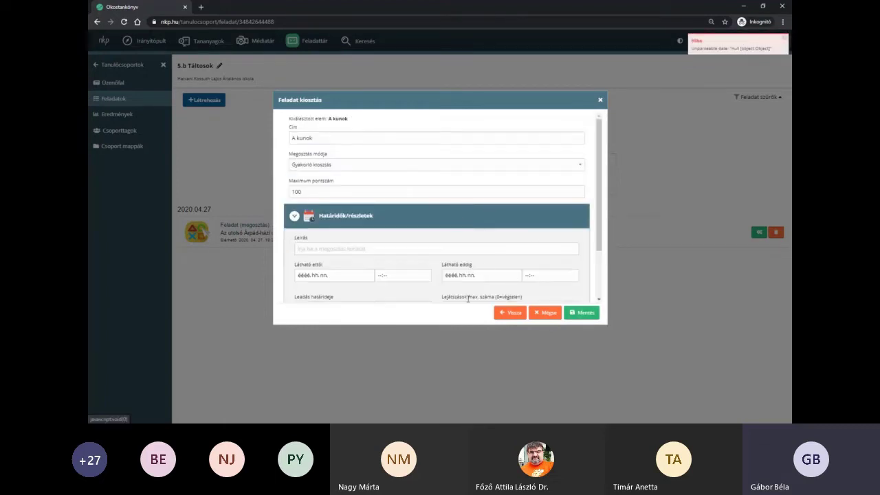
pyautogui.scroll(-2, 560, 265)
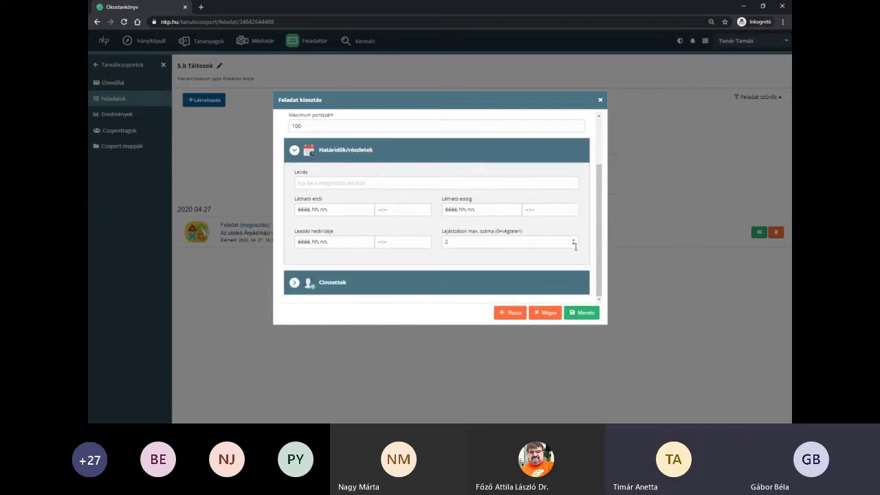
pyautogui.doubleClick(573, 245)
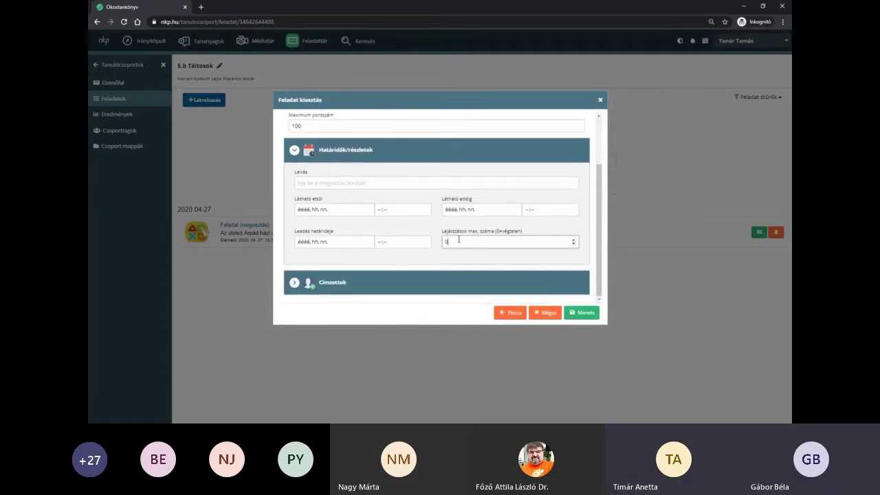
pyautogui.click(574, 241)
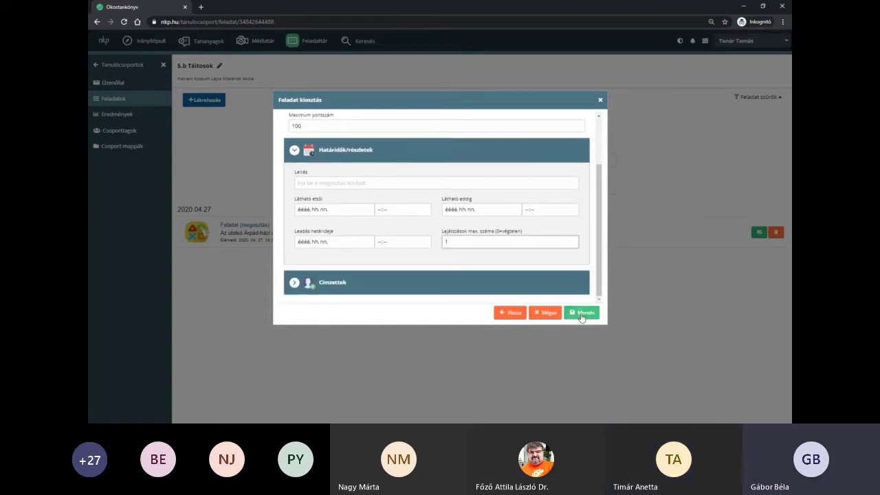
pyautogui.click(582, 313)
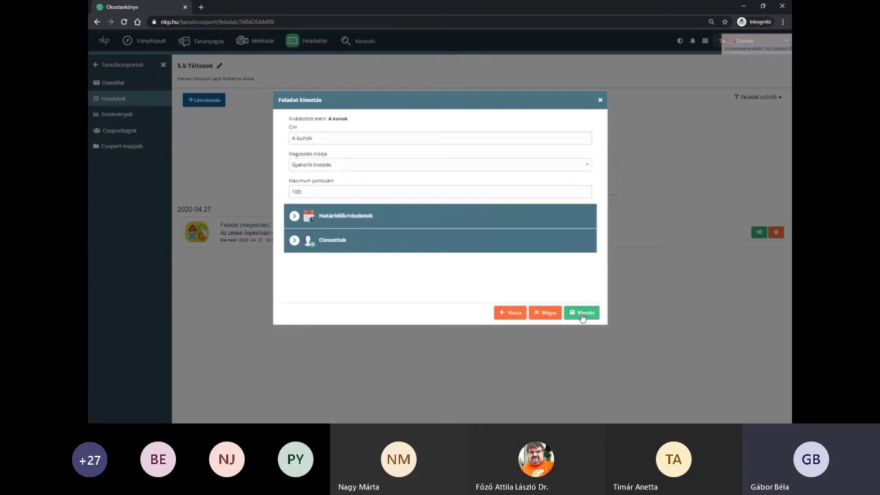
pyautogui.click(600, 100)
pyautogui.click(204, 100)
# - Select A kunok again, choose Gyakorló kiosztás, and save with the default 100-point maximum
pyautogui.click(213, 117)
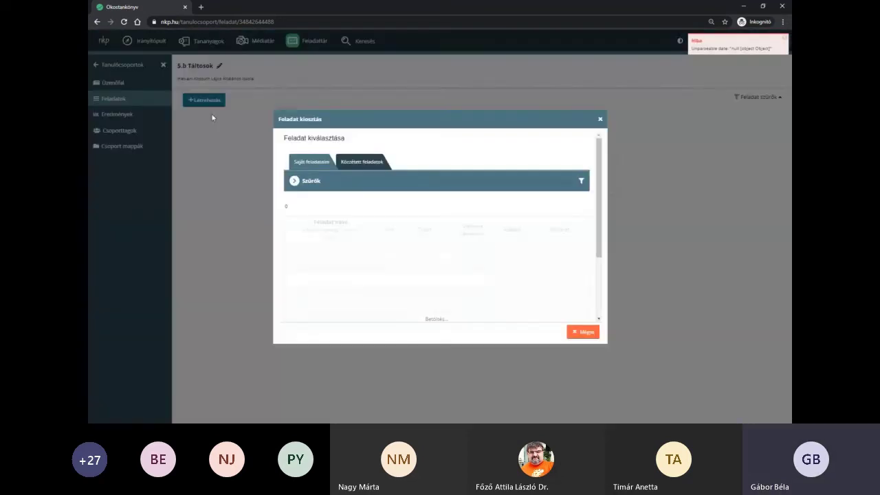
pyautogui.scroll(-2, 378, 204)
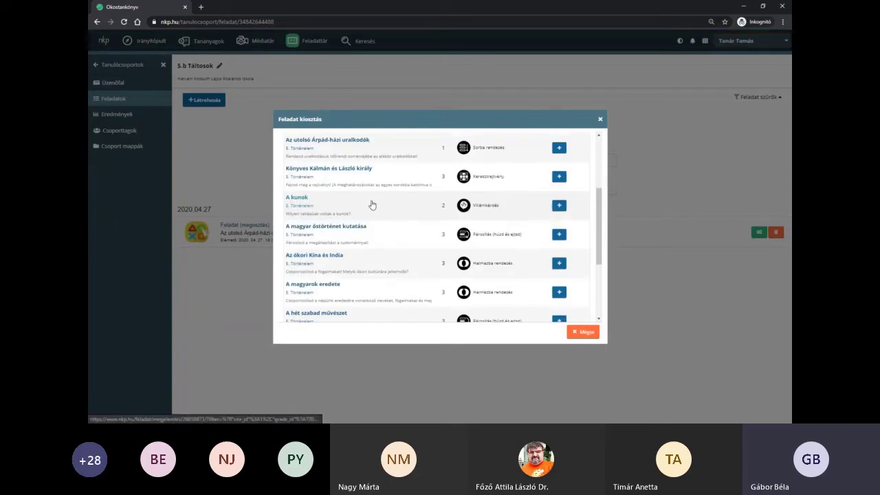
pyautogui.click(559, 206)
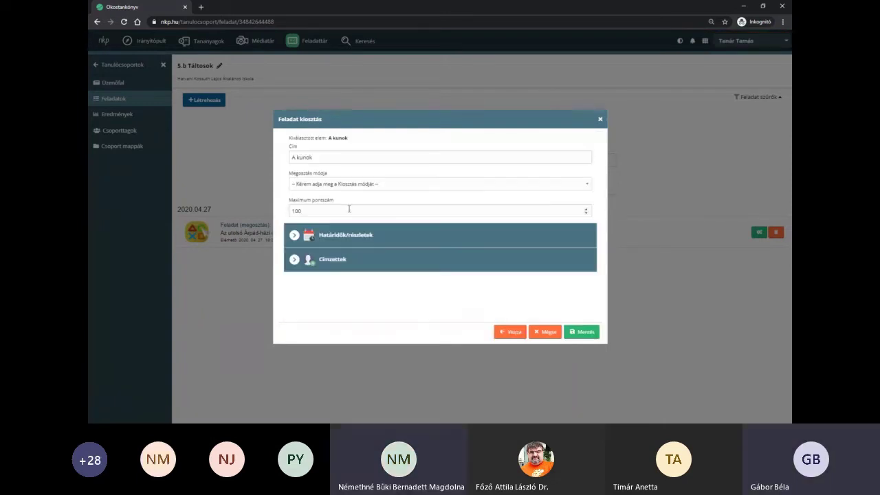
pyautogui.click(331, 222)
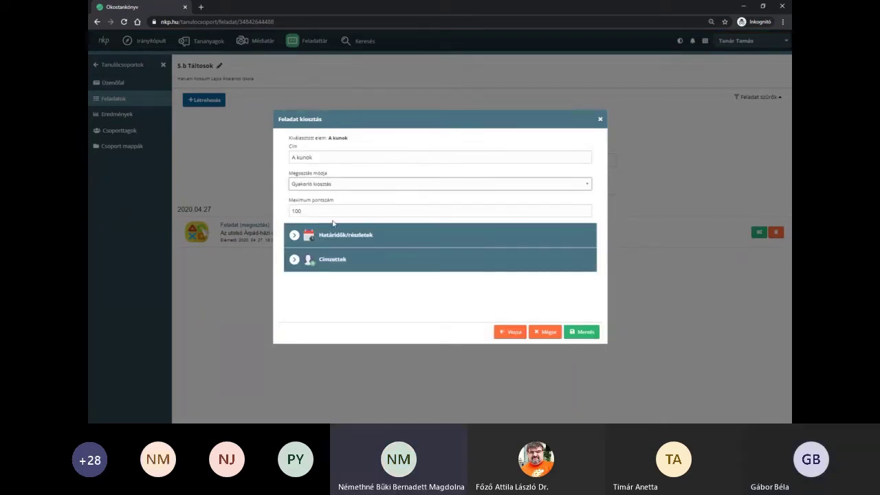
pyautogui.click(590, 333)
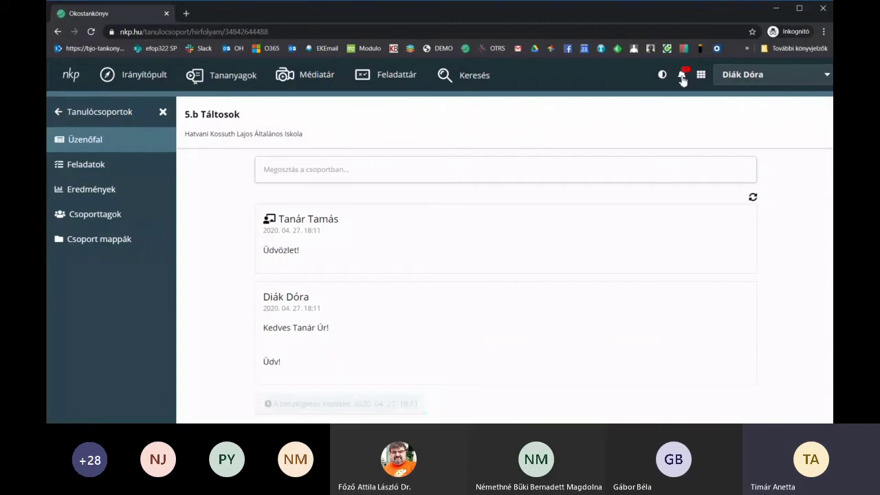
# - From the student's notifications, open the 'Gyakorló kiosztás – A kunok' assignment page
pyautogui.click(683, 77)
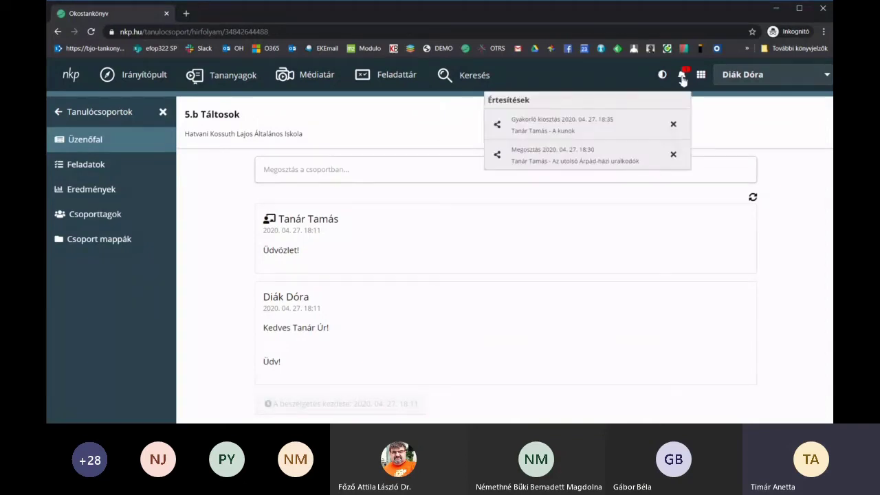
pyautogui.click(531, 134)
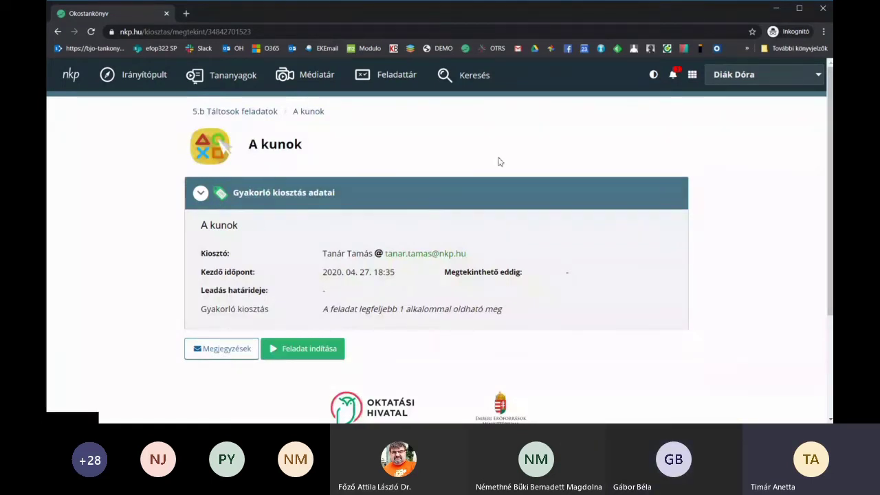
pyautogui.scroll(-2, 528, 128)
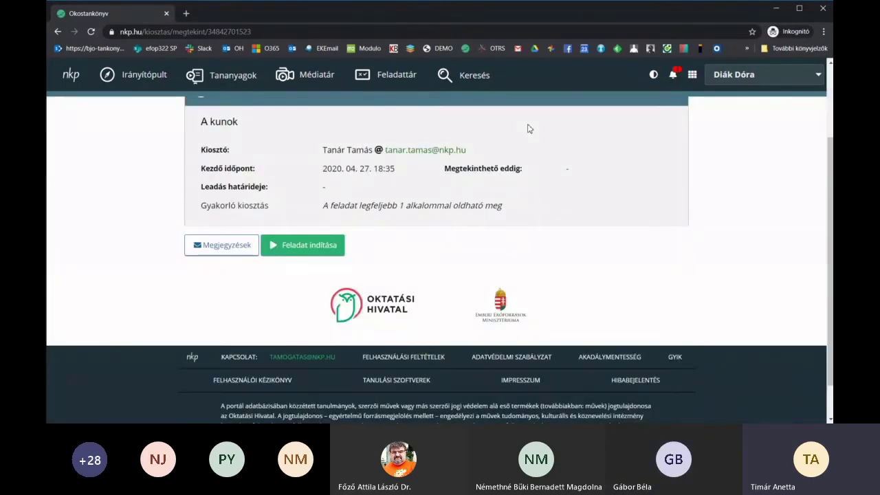
pyautogui.scroll(1, 528, 129)
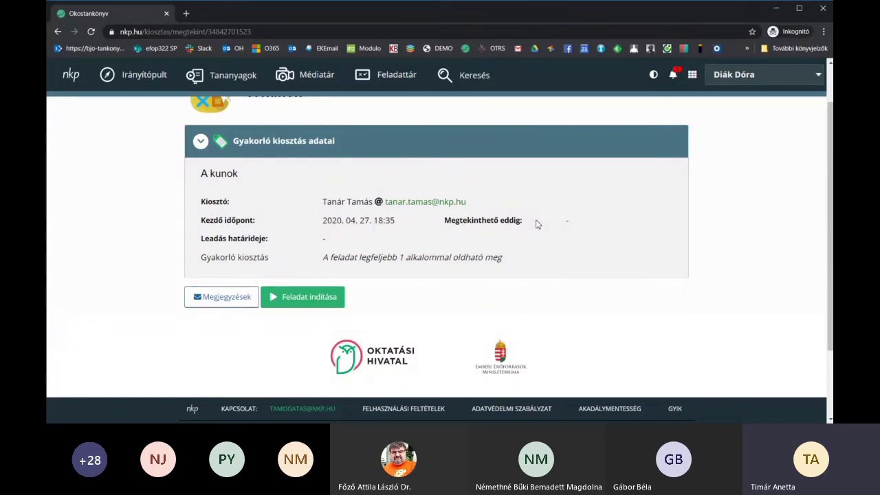
# - Start the A kunok task, answer pogány, check it, and submit with Végeztem
pyautogui.click(303, 303)
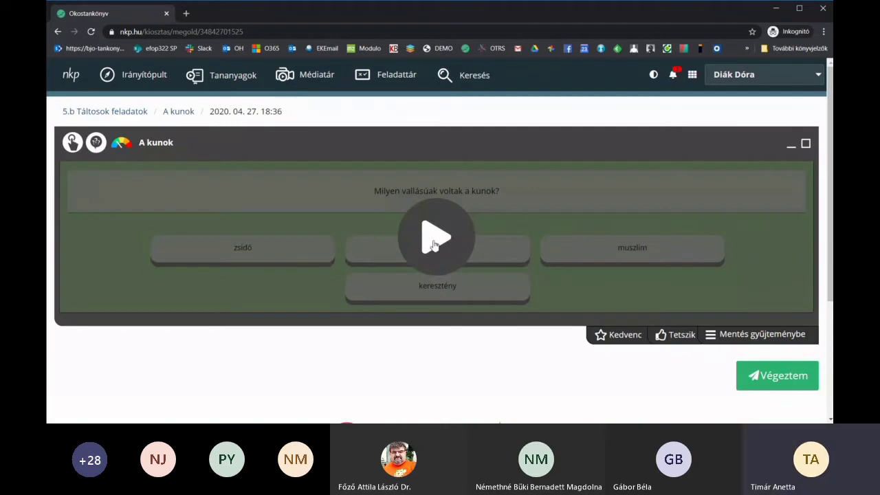
pyautogui.click(433, 245)
pyautogui.click(442, 252)
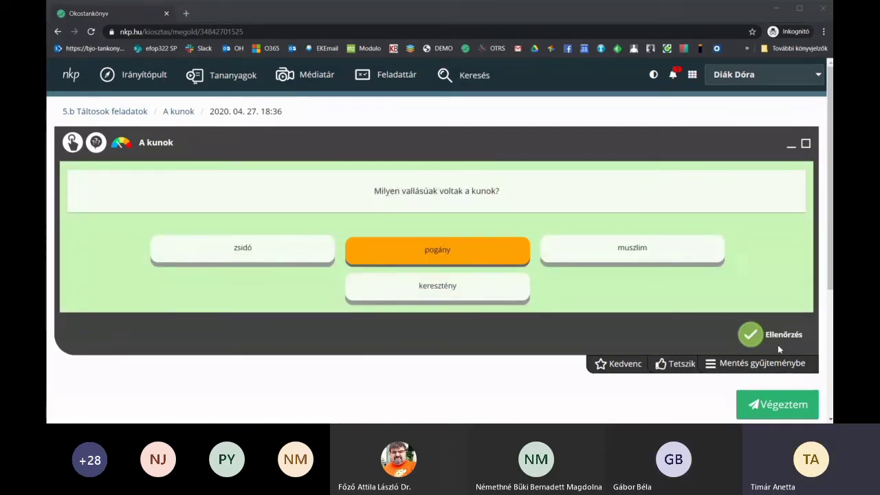
pyautogui.click(749, 336)
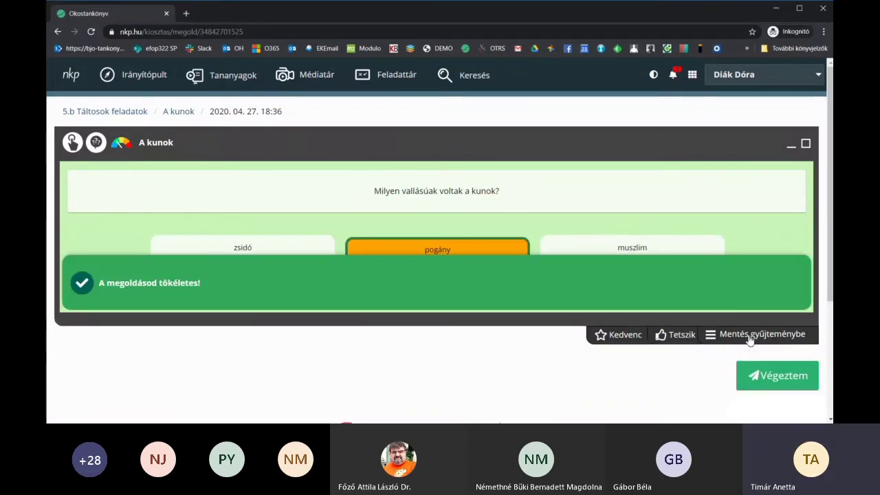
pyautogui.scroll(-2, 219, 330)
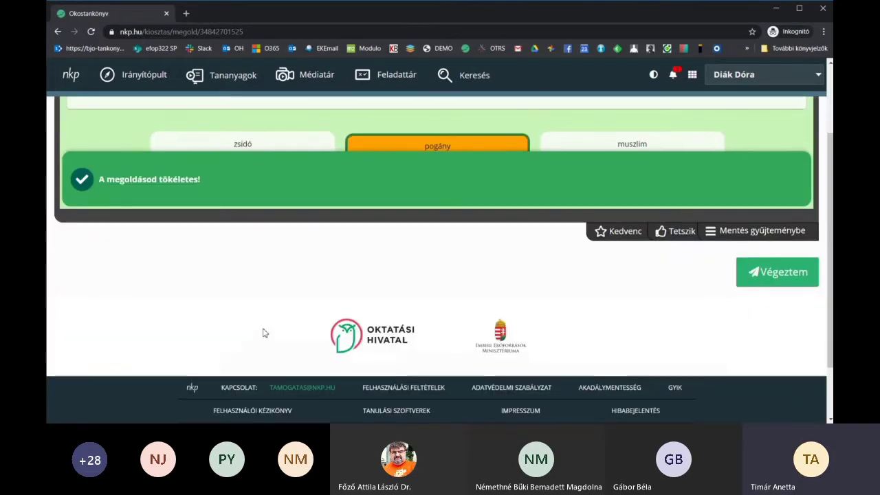
pyautogui.click(759, 275)
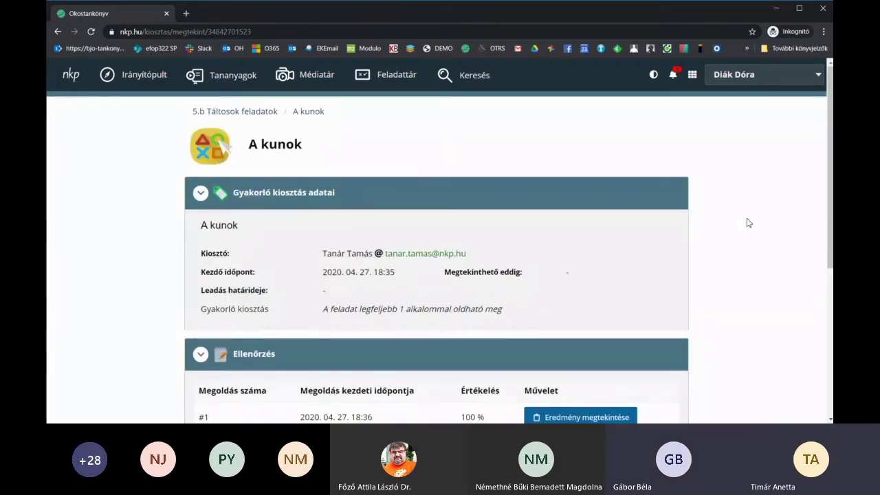
# - Open Eredmény megtekintése to view the submitted solution's 100% score and replay
pyautogui.scroll(-2, 749, 223)
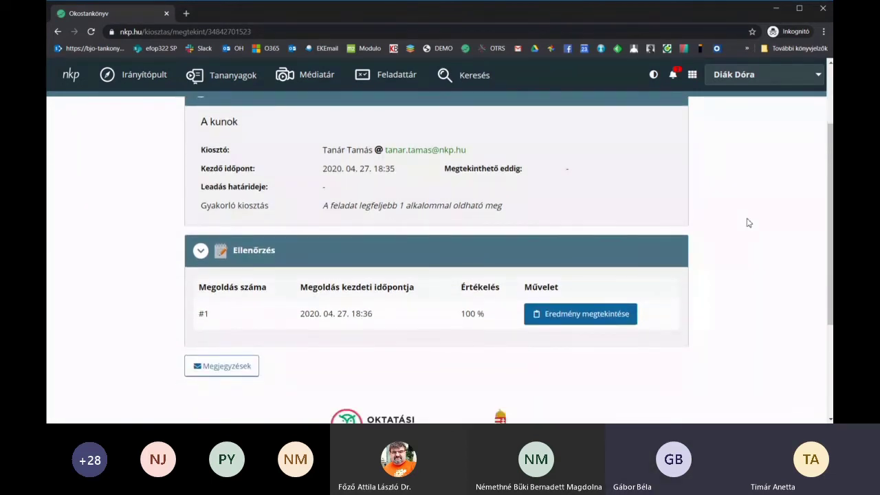
pyautogui.scroll(-1, 749, 223)
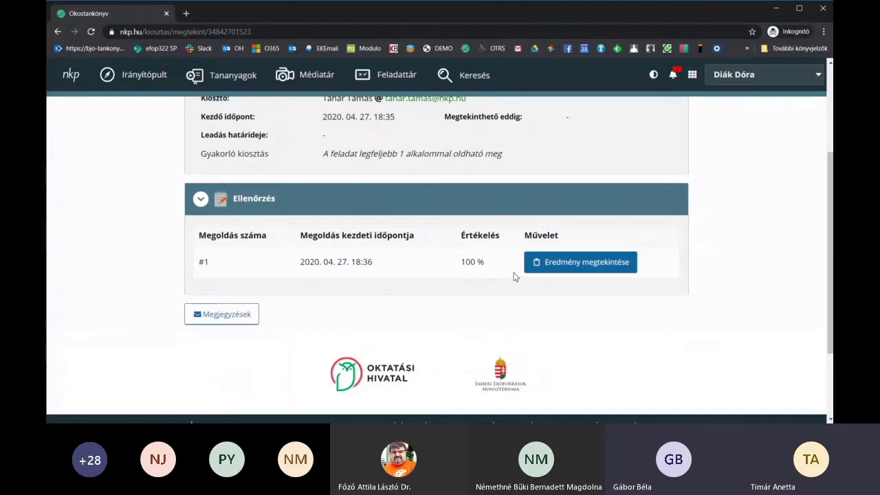
pyautogui.click(572, 266)
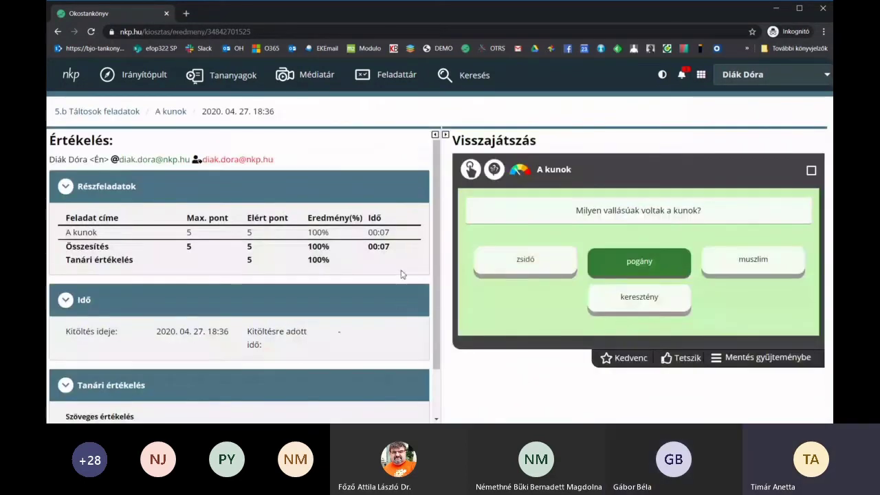
pyautogui.scroll(-1, 402, 274)
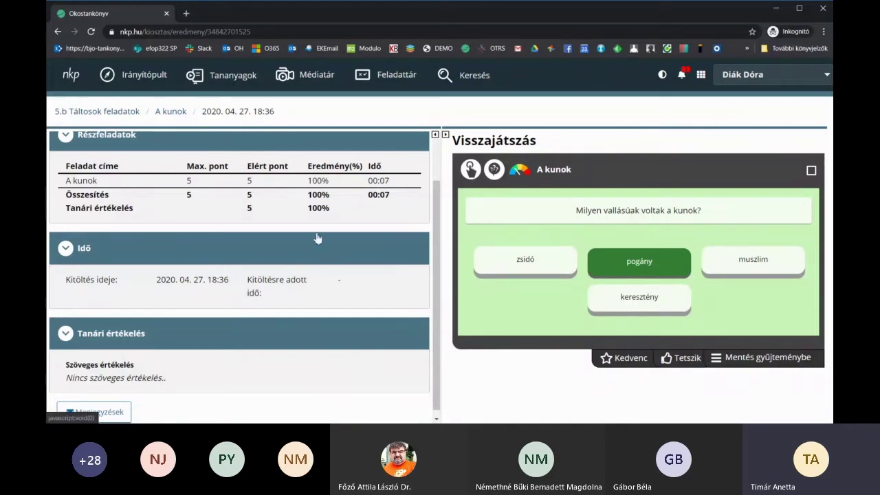
pyautogui.scroll(-1, 318, 239)
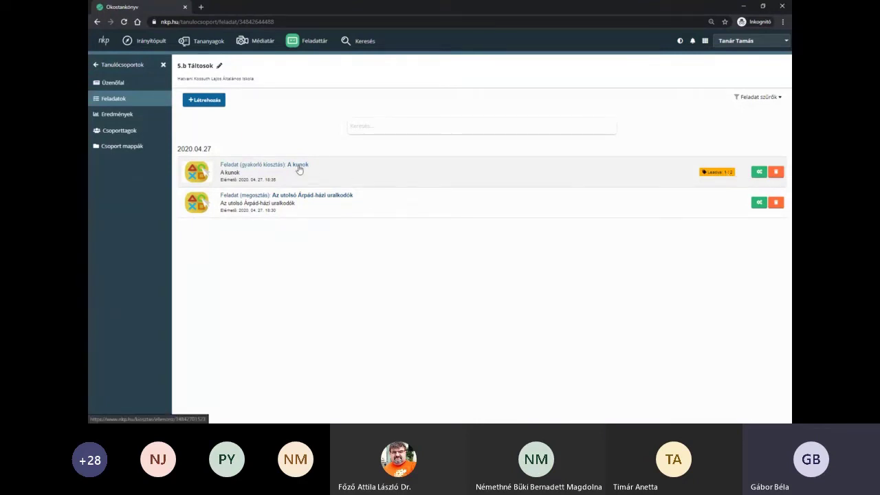
# - Open A kunok, expand '1 megoldás', and open the student's solution for checking
pyautogui.click(299, 167)
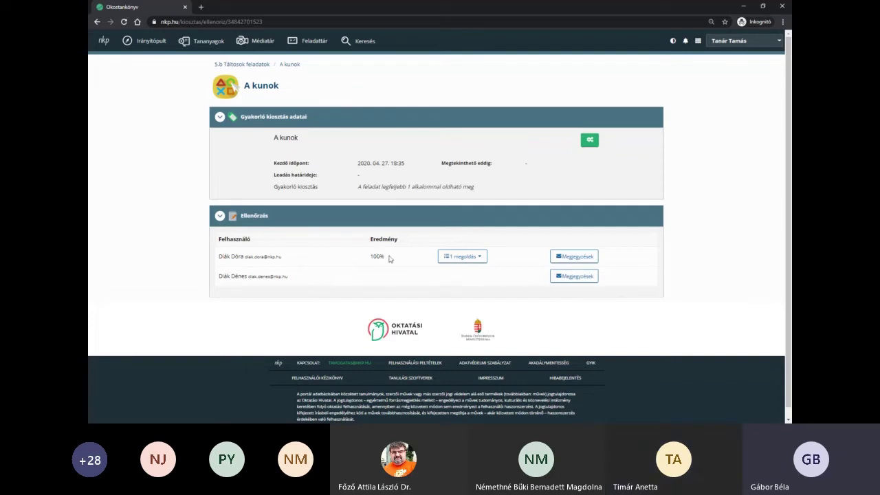
pyautogui.moveTo(385, 259); pyautogui.dragTo(371, 256)
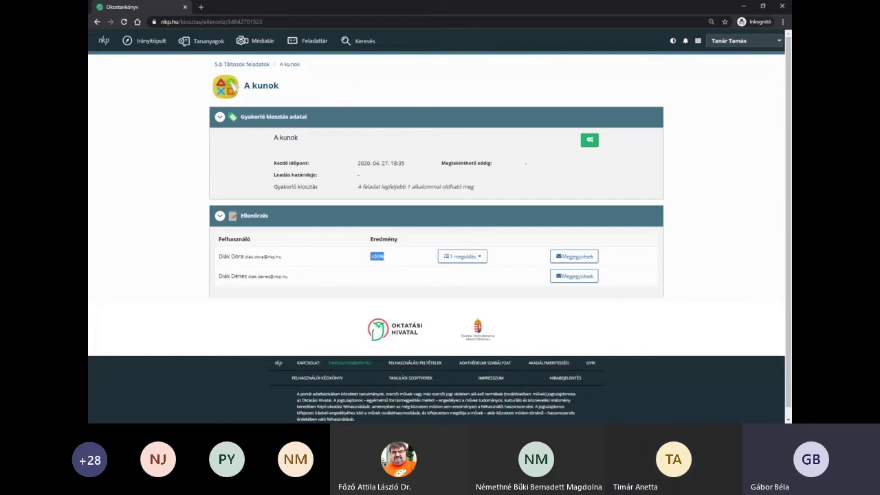
pyautogui.click(388, 260)
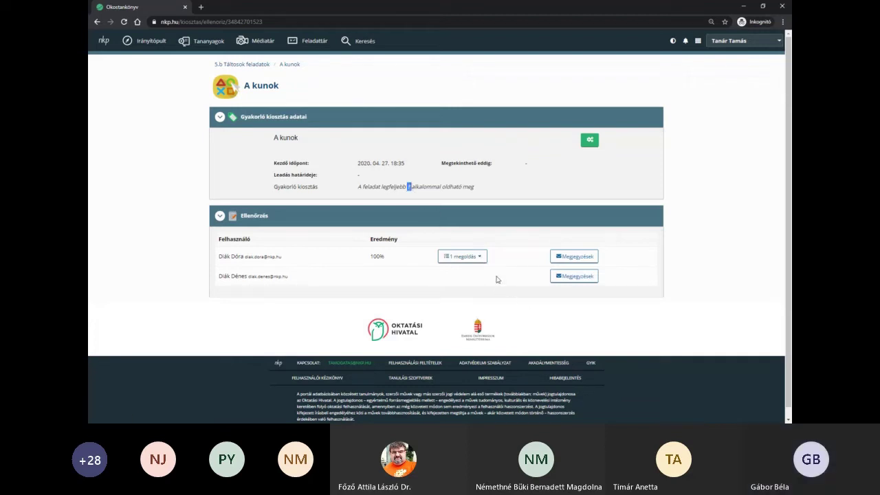
pyautogui.click(462, 256)
pyautogui.scroll(-2, 583, 266)
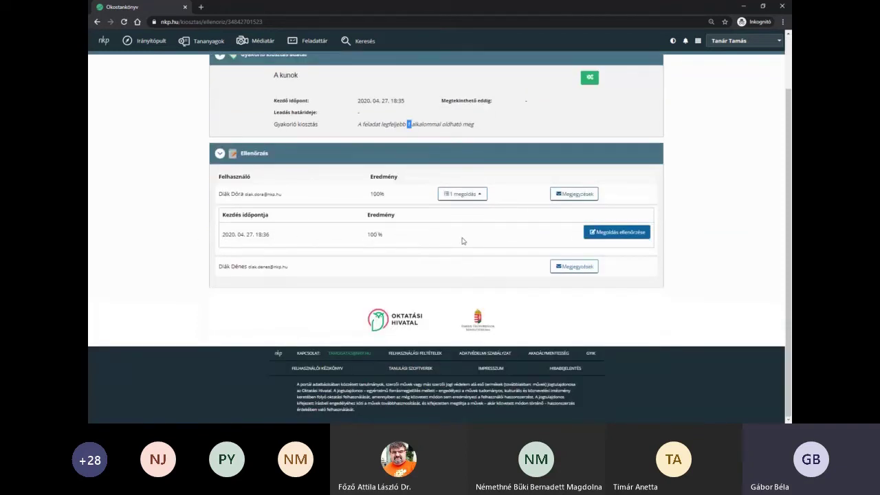
pyautogui.click(616, 234)
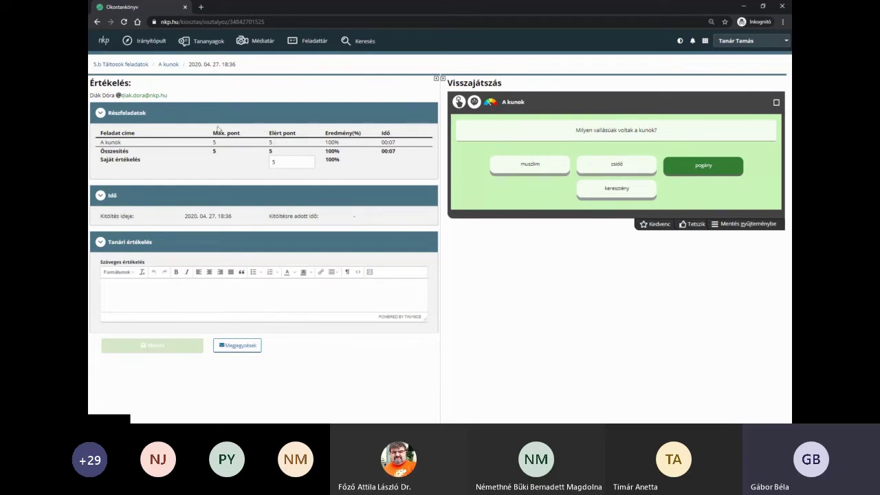
# - Set the teacher's Saját értékelés score for the solution to 5 points
pyautogui.click(287, 160)
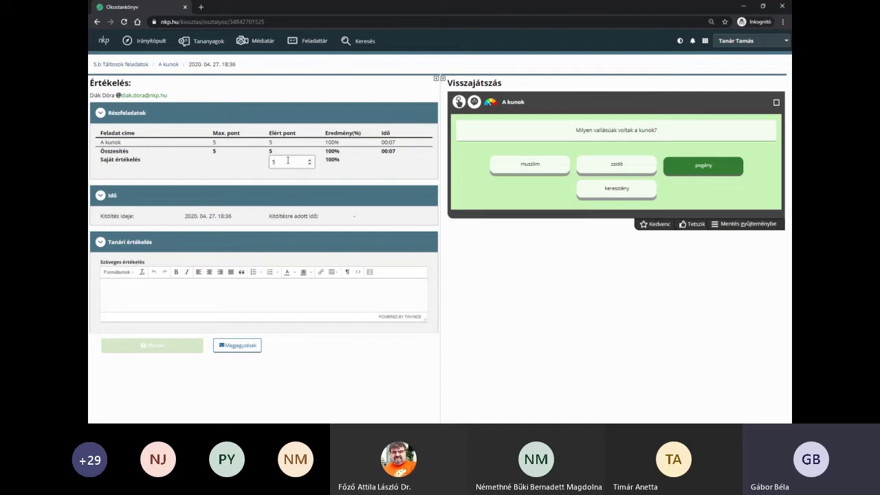
pyautogui.click(288, 161)
pyautogui.press('BackSpace')
pyautogui.write('06')
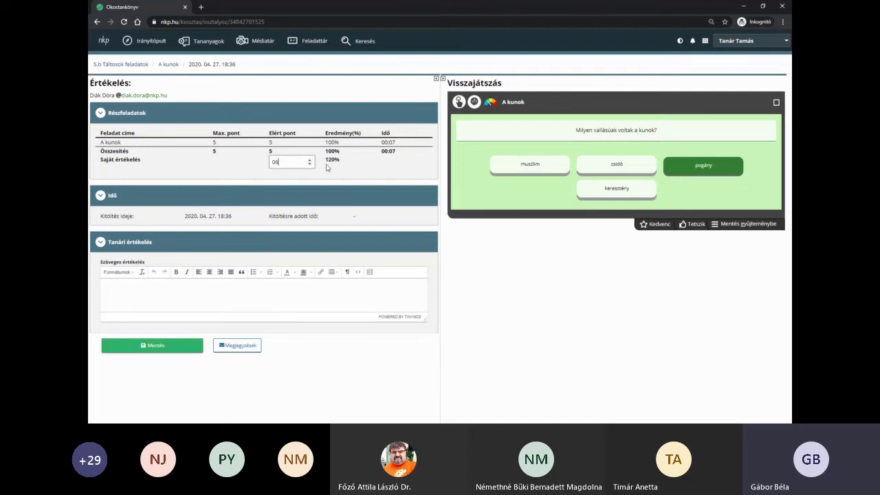
pyautogui.press('BackSpace')
pyautogui.click(310, 163)
pyautogui.click(310, 162)
pyautogui.click(309, 160)
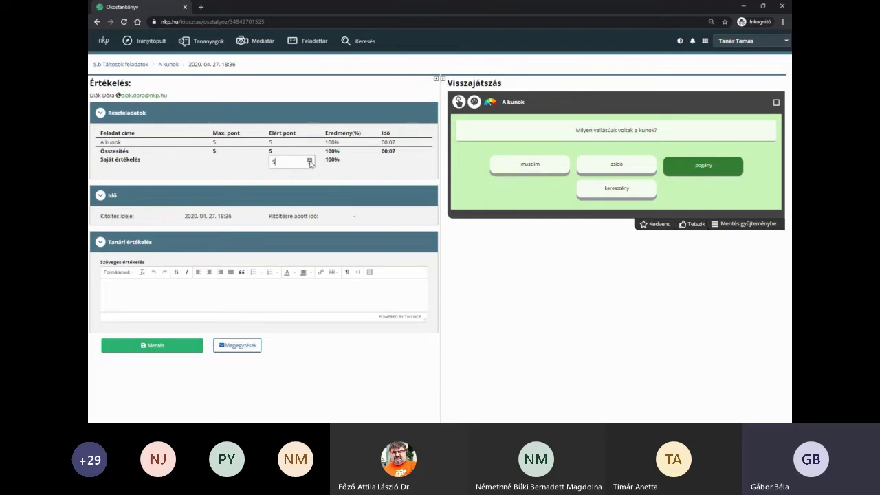
# - Enter the evaluation comment 'Ez szép volt!' and save the grade
pyautogui.click(222, 297)
pyautogui.write('Ez')
pyautogui.write(' az')
pyautogui.write('ép volt!')
pyautogui.click(156, 348)
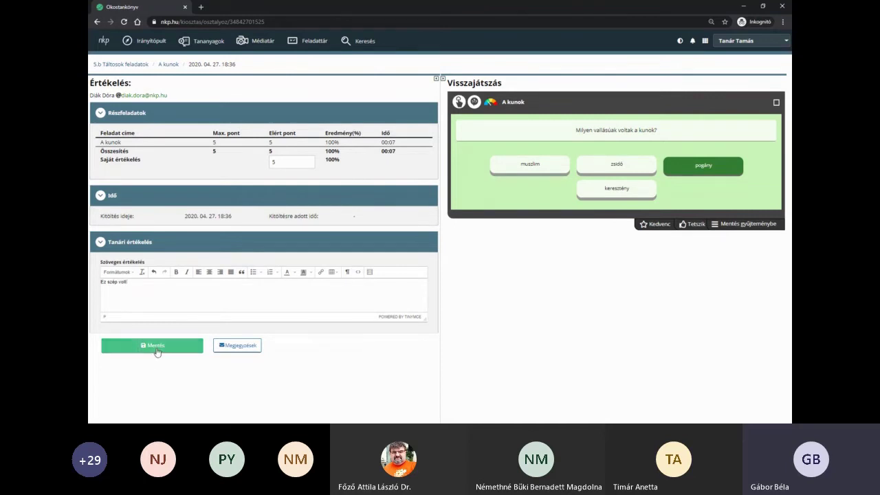
# - Return to Feladatok via the breadcrumbs, reopen A kunok, and open the student's Megjegyzések thread
pyautogui.click(163, 66)
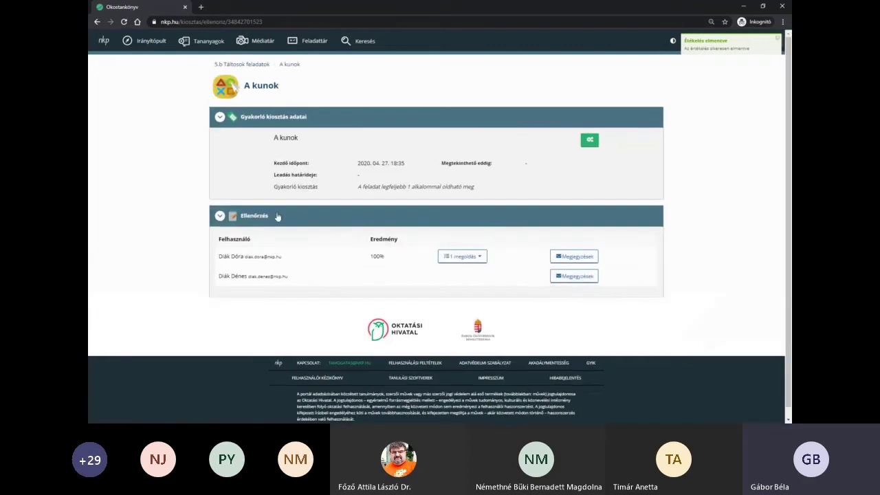
pyautogui.click(259, 65)
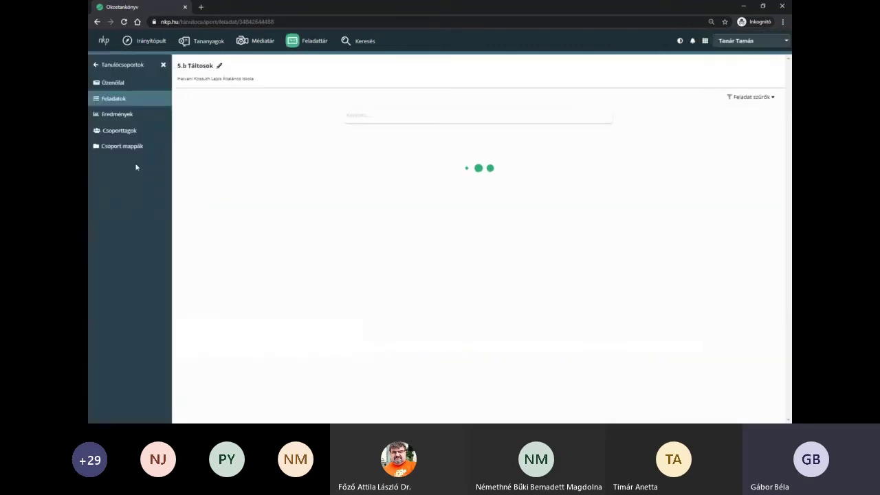
pyautogui.click(121, 103)
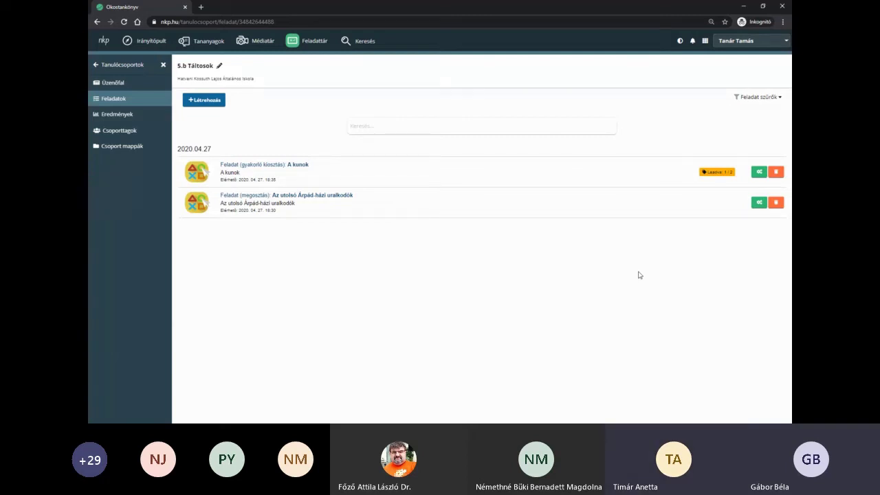
pyautogui.click(300, 166)
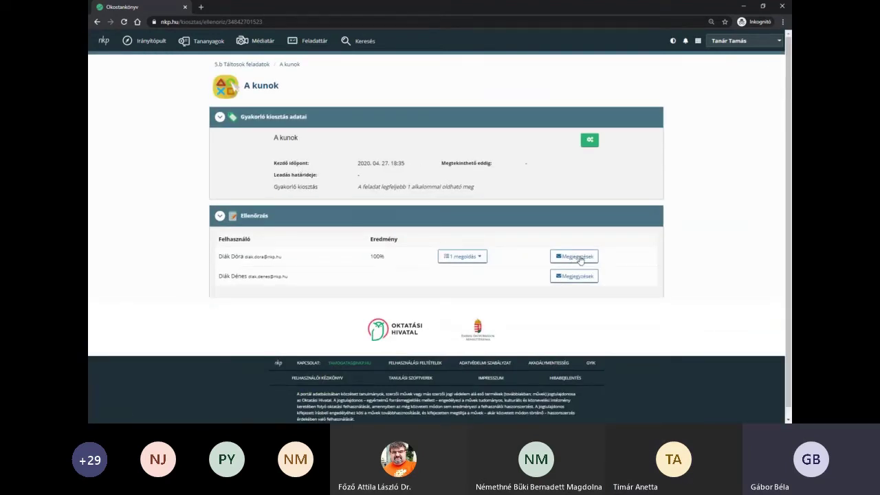
pyautogui.click(578, 257)
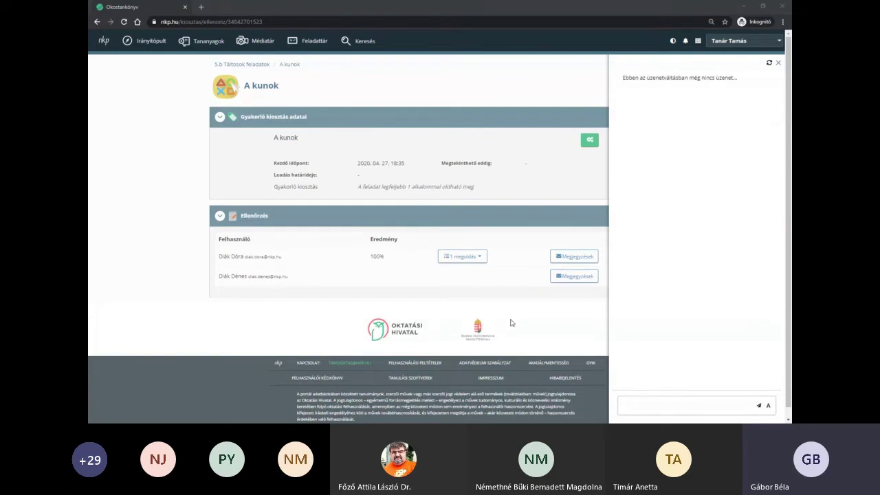
# - Send the student the comment 'Ez szép volt!' on their A kunok result
pyautogui.click(672, 406)
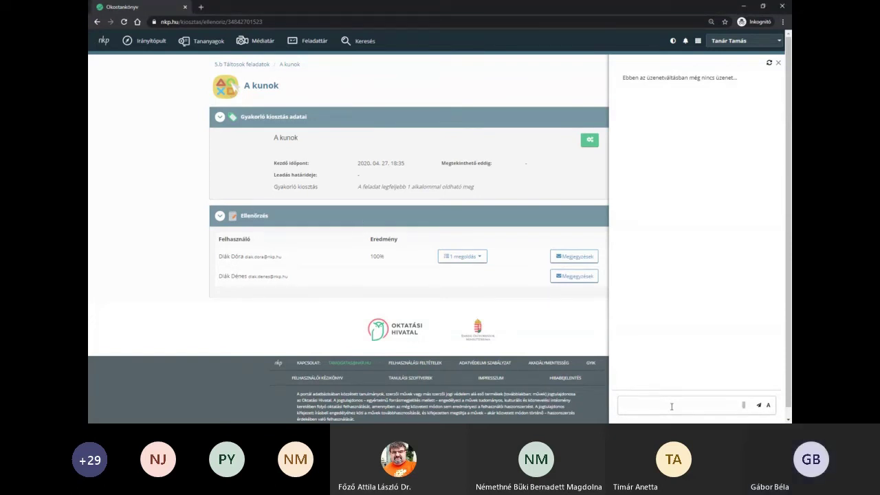
pyautogui.write('Ez szép volt')
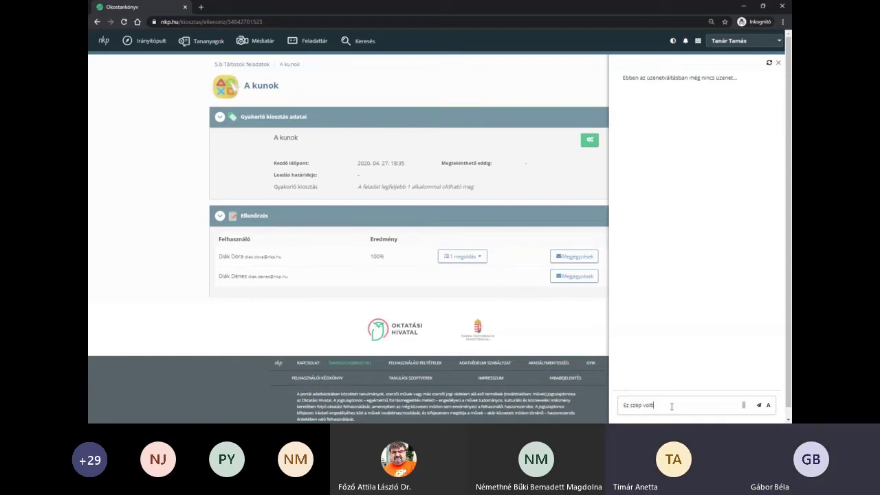
pyautogui.write('!')
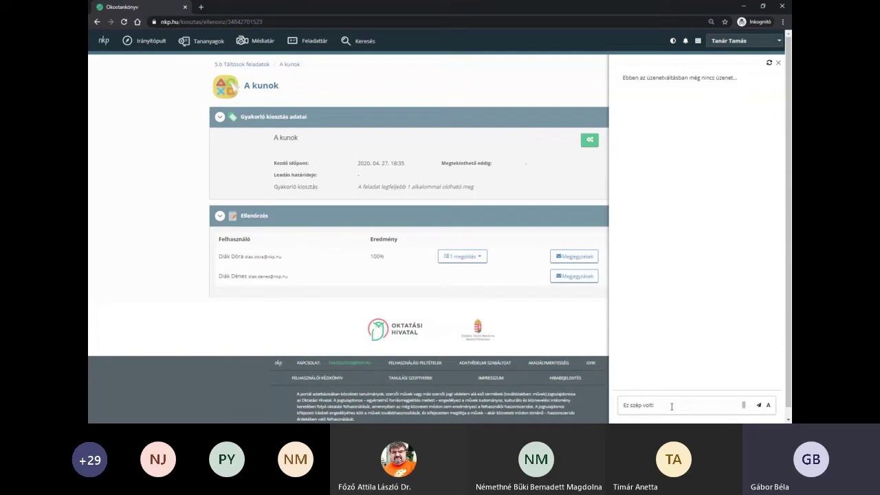
pyautogui.click(760, 407)
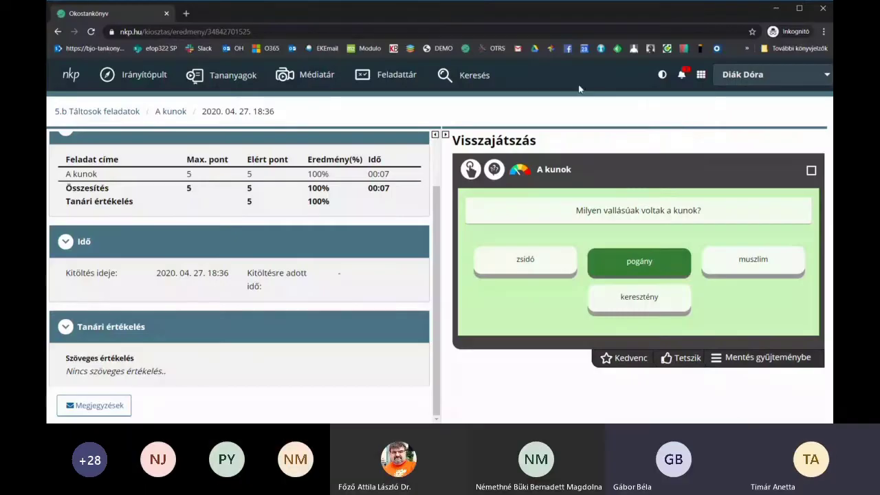
# - On the student side, reload the A kunok result and open its Megjegyzések to see 'Ez szép volt!'
pyautogui.click(90, 31)
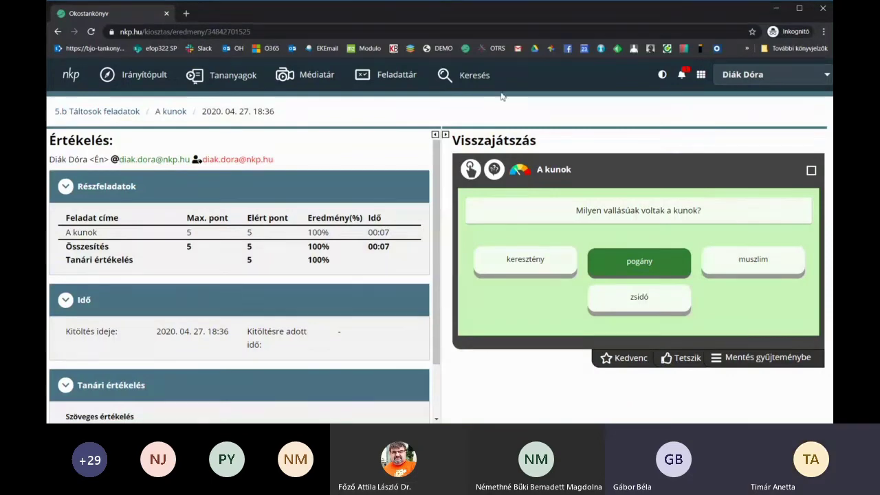
pyautogui.moveTo(444, 77)
pyautogui.scroll(-2, 309, 254)
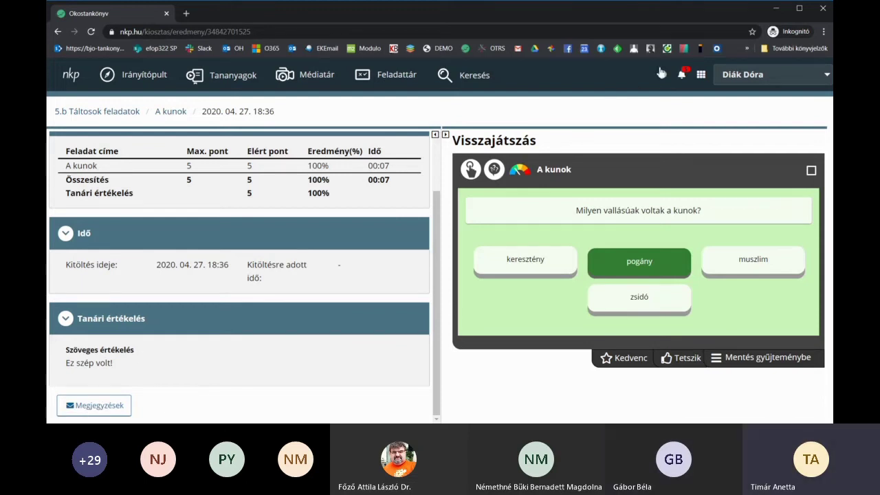
pyautogui.click(684, 76)
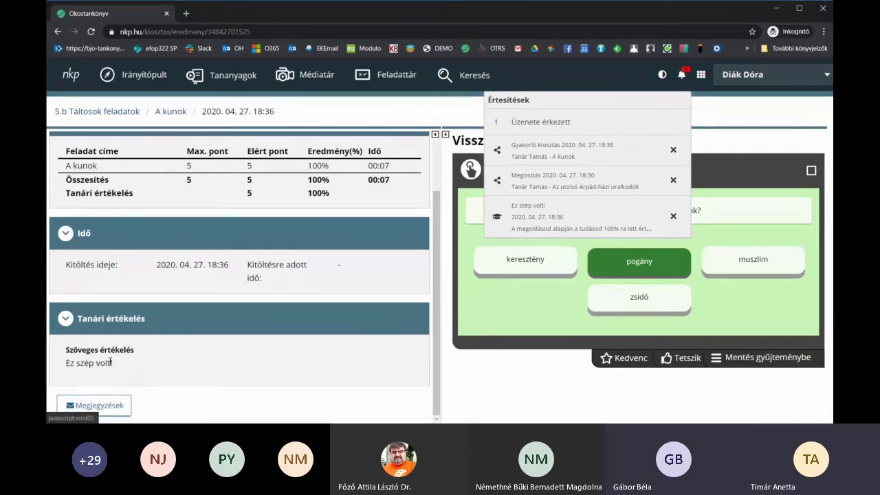
pyautogui.click(163, 367)
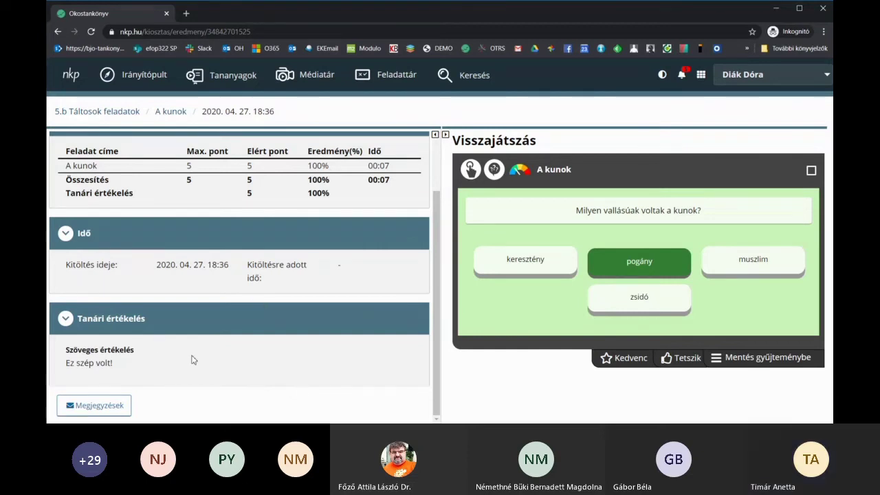
pyautogui.click(91, 407)
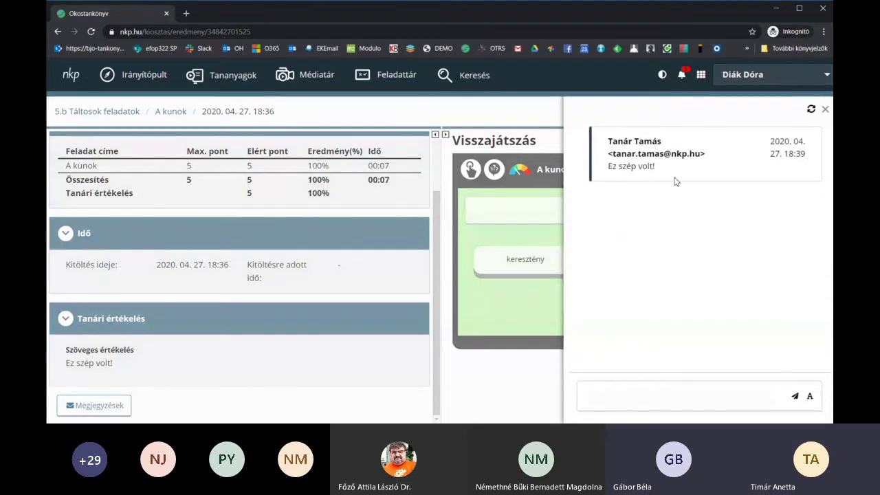
# - Post the reply 'Köszönöm!' to the teacher's comment
pyautogui.click(614, 394)
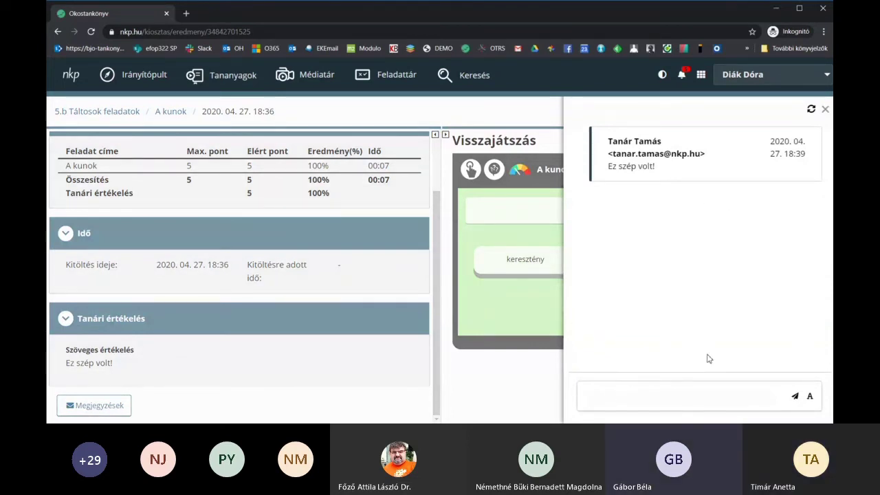
pyautogui.click(598, 394)
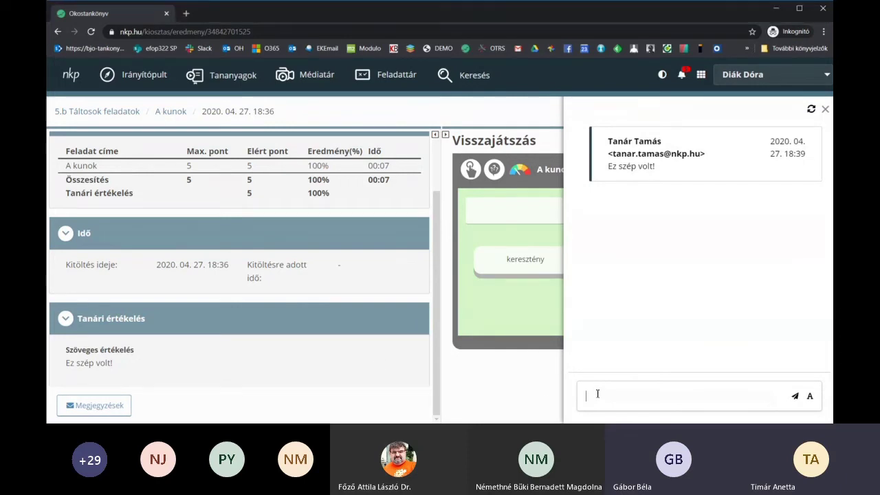
pyautogui.write('Kösz')
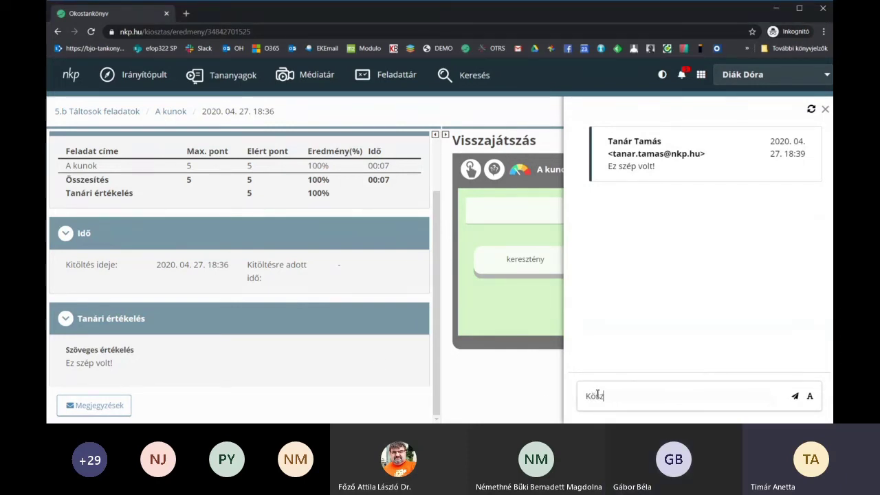
pyautogui.write('önön')
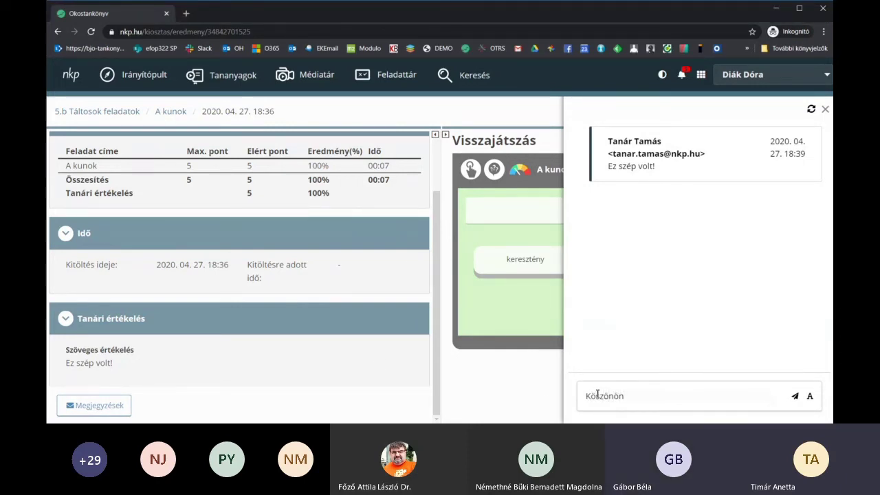
pyautogui.press('BackSpace')
pyautogui.write('m!')
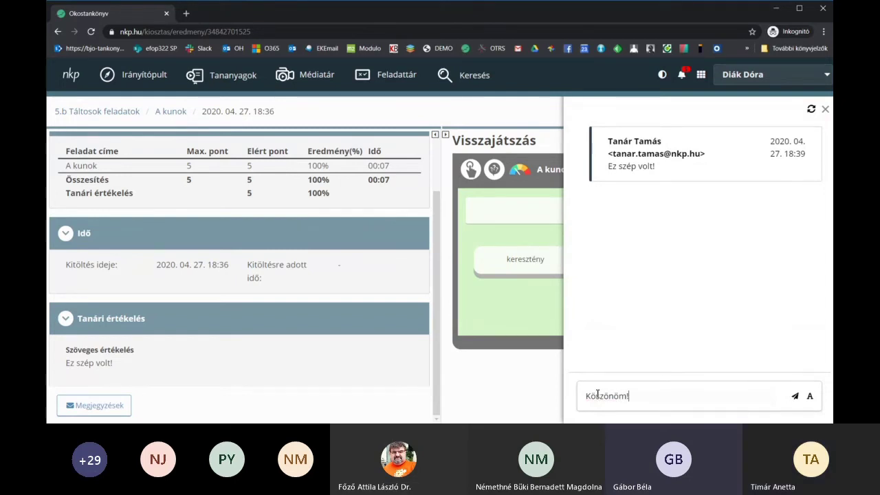
pyautogui.press('Return')
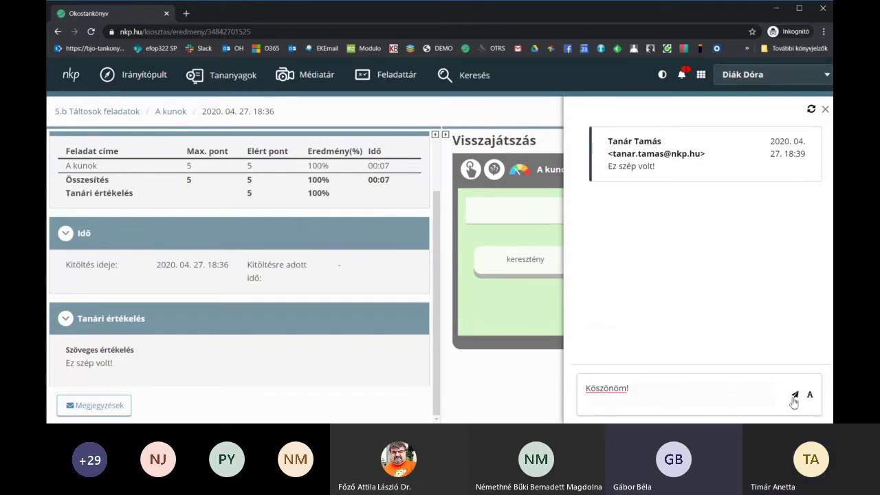
pyautogui.click(796, 396)
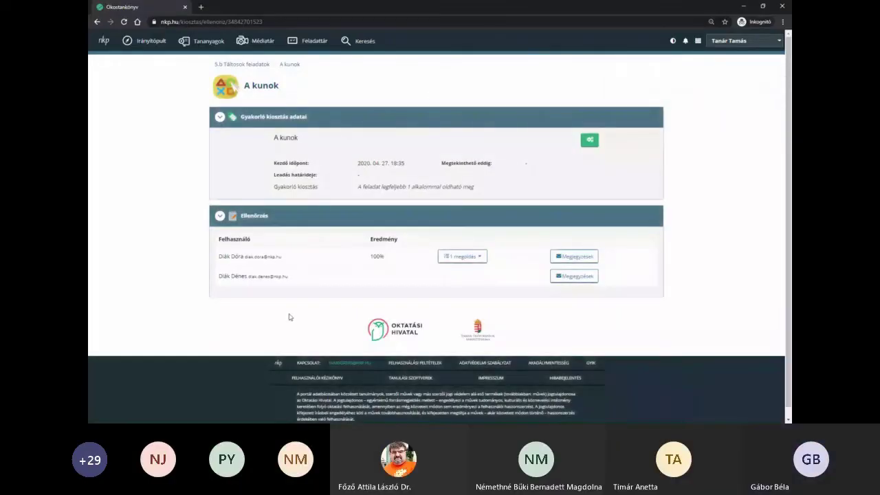
# - Create a new text task (Új szöveges feladat) titled 'Szöveges feladat' for the group
pyautogui.click(255, 65)
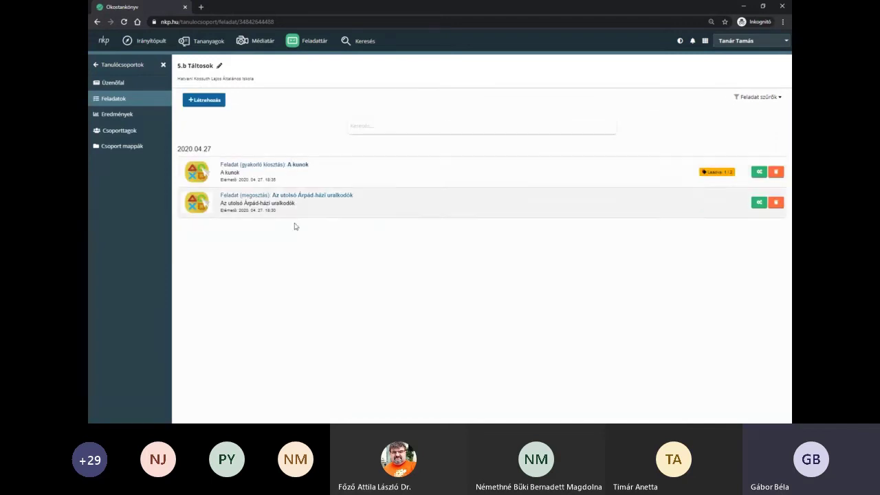
pyautogui.click(201, 104)
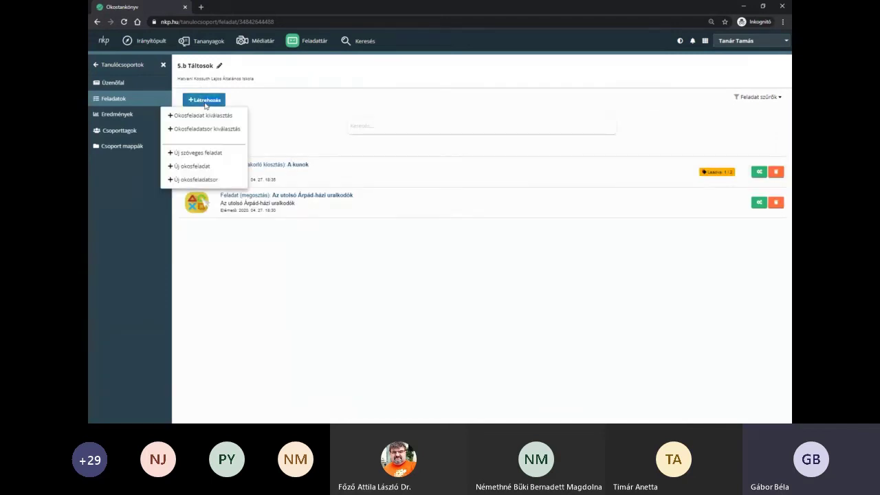
pyautogui.click(208, 153)
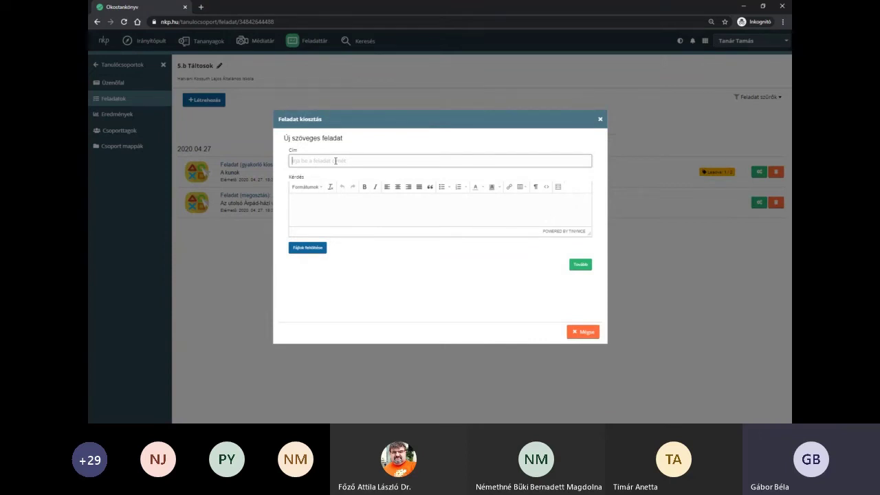
pyautogui.write('Szöveges feladat')
# - Paste the democracy sorting question into the Kérdés editor and enlarge the editor
pyautogui.click(316, 188)
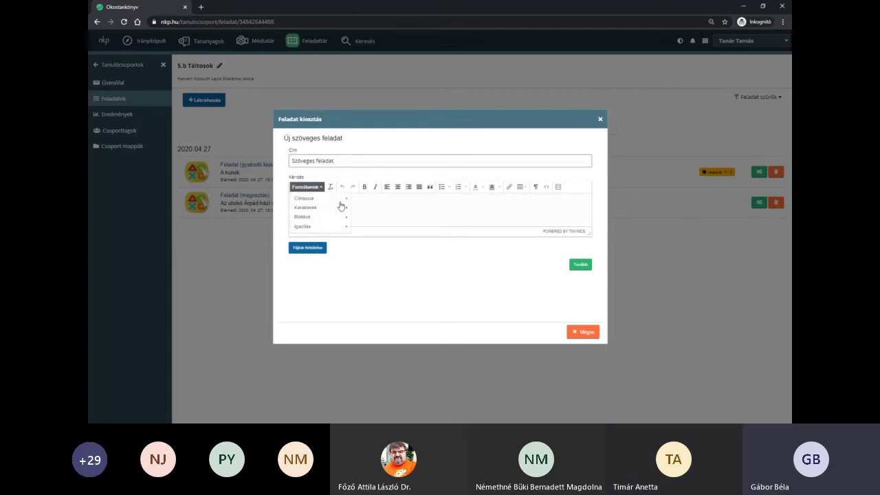
pyautogui.moveTo(338, 204)
pyautogui.click(496, 208)
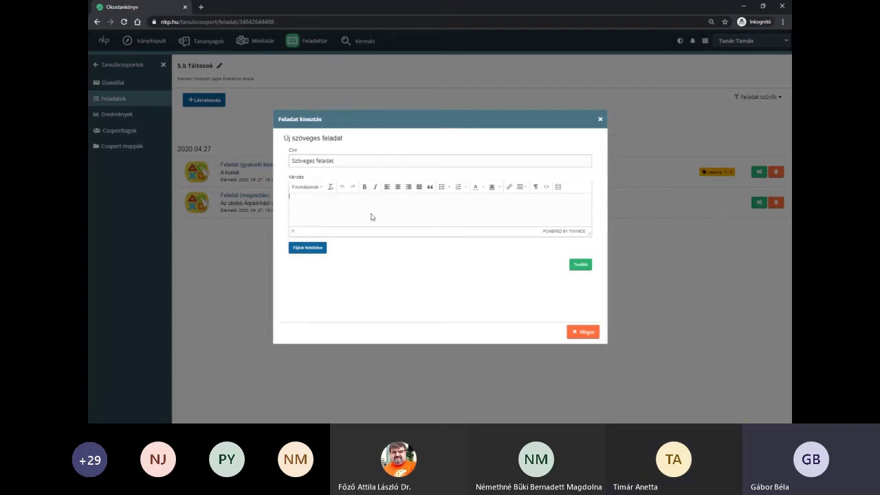
pyautogui.click(321, 249)
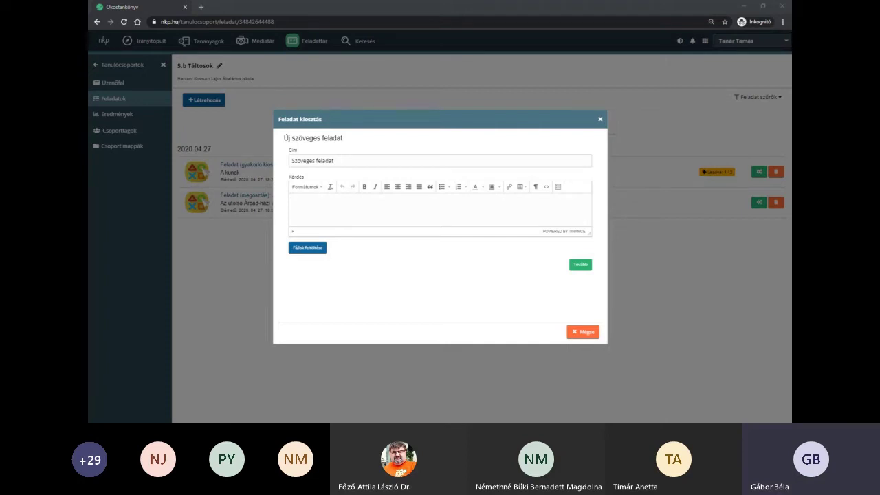
pyautogui.click(405, 203)
pyautogui.hotkey('ctrl', 'v')
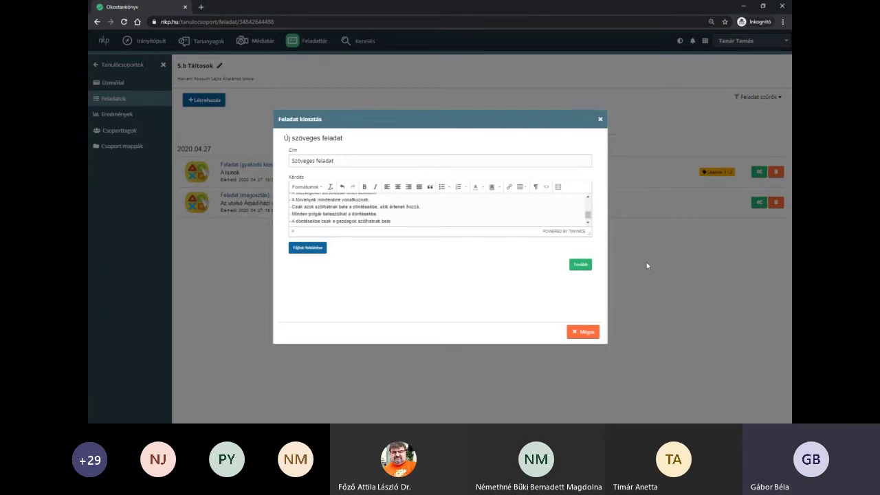
pyautogui.moveTo(588, 233); pyautogui.dragTo(596, 302)
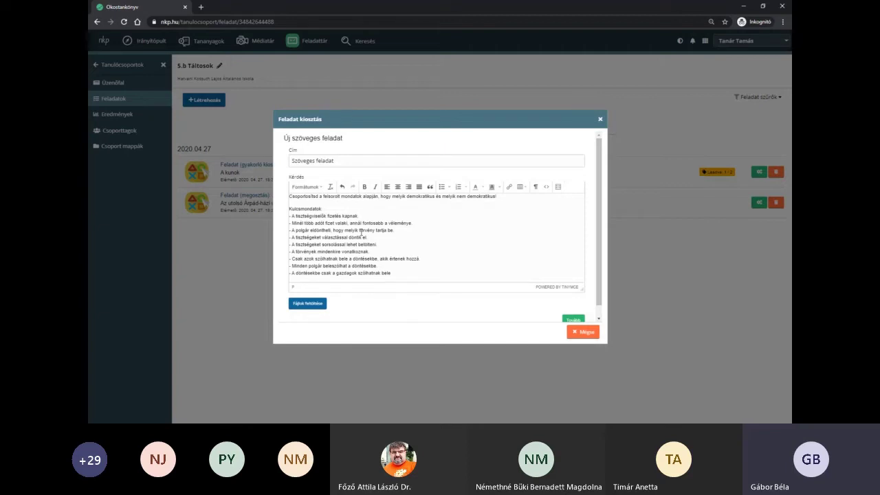
# - Attach the Történelem_demo file and continue to sharing, showing Gyakorló kiosztás with 100 maximum points
pyautogui.click(308, 304)
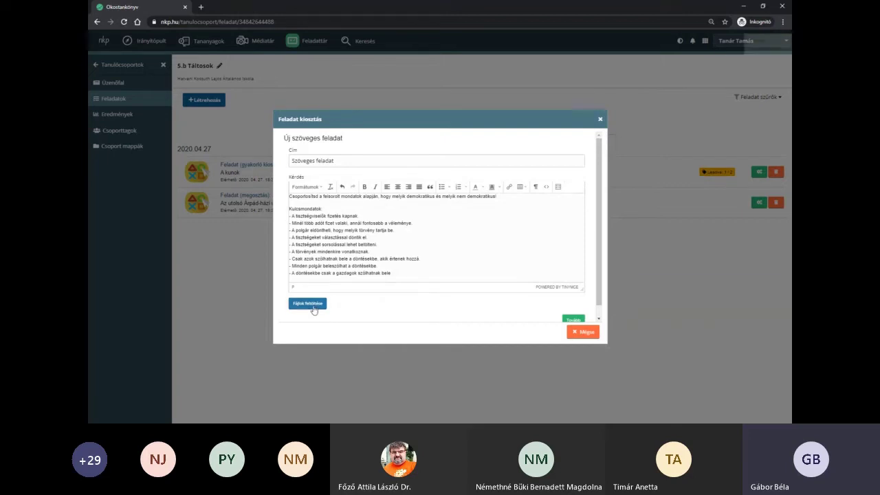
pyautogui.scroll(-2, 369, 270)
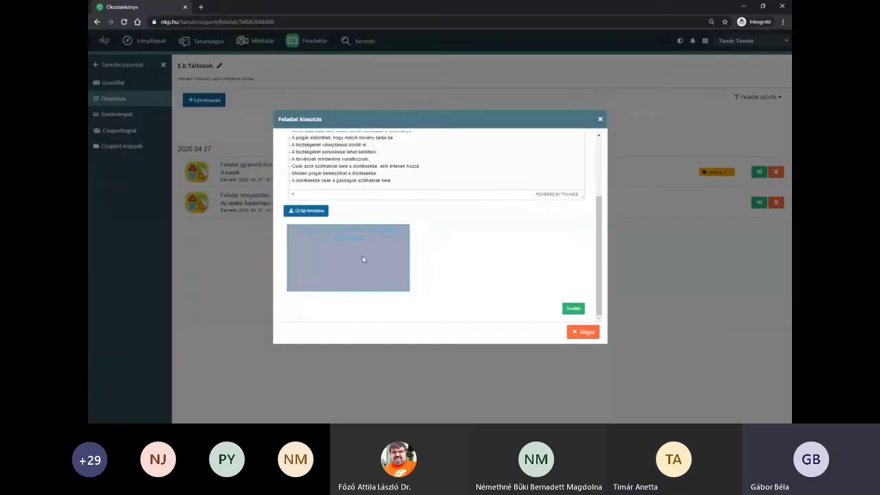
pyautogui.moveTo(364, 257); pyautogui.dragTo(364, 259)
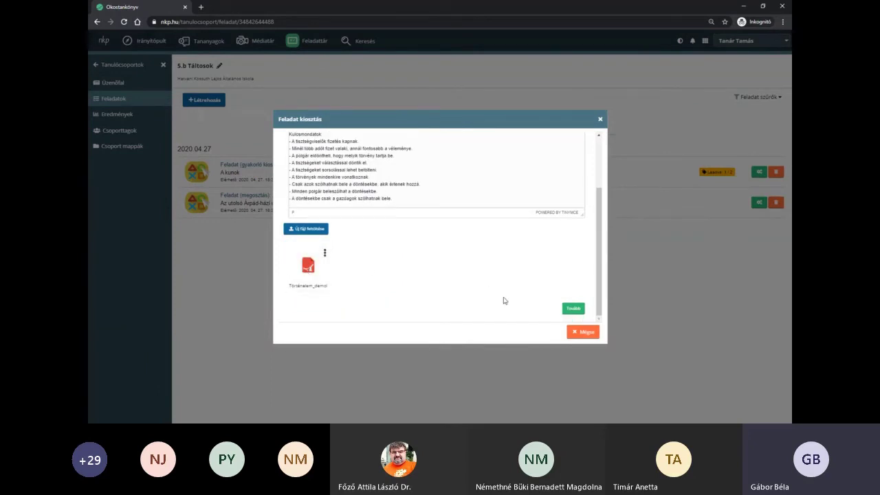
pyautogui.click(572, 309)
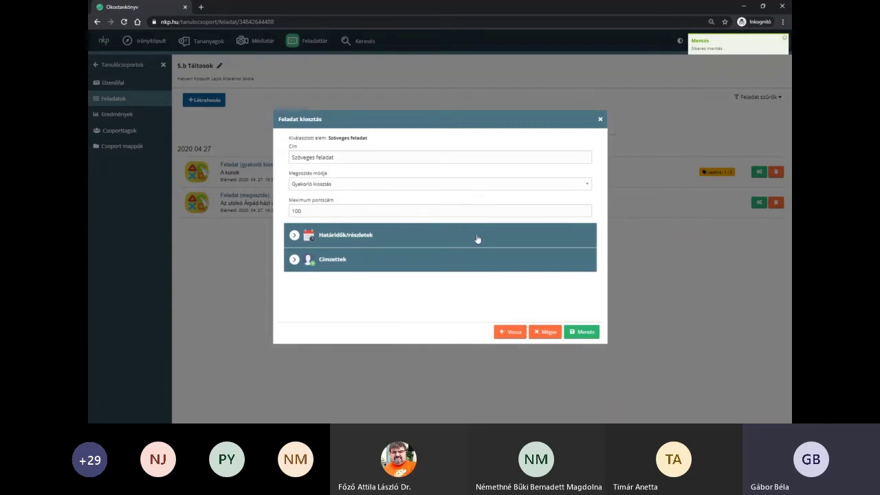
pyautogui.click(356, 185)
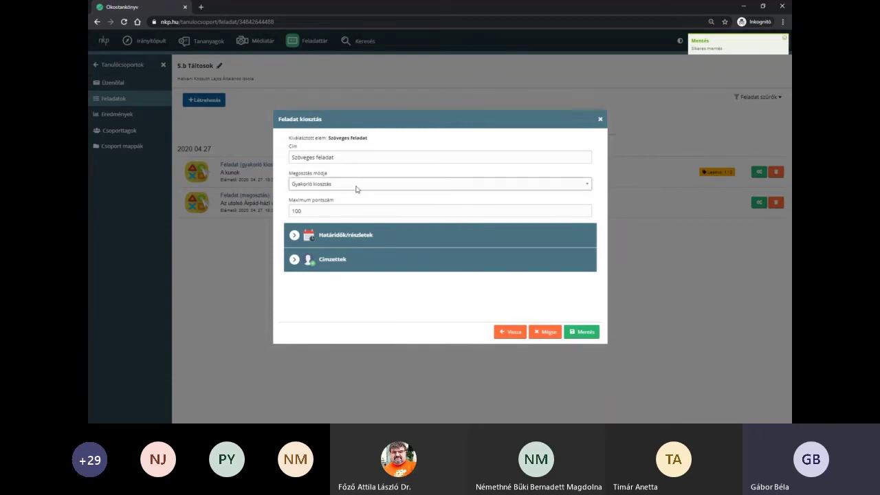
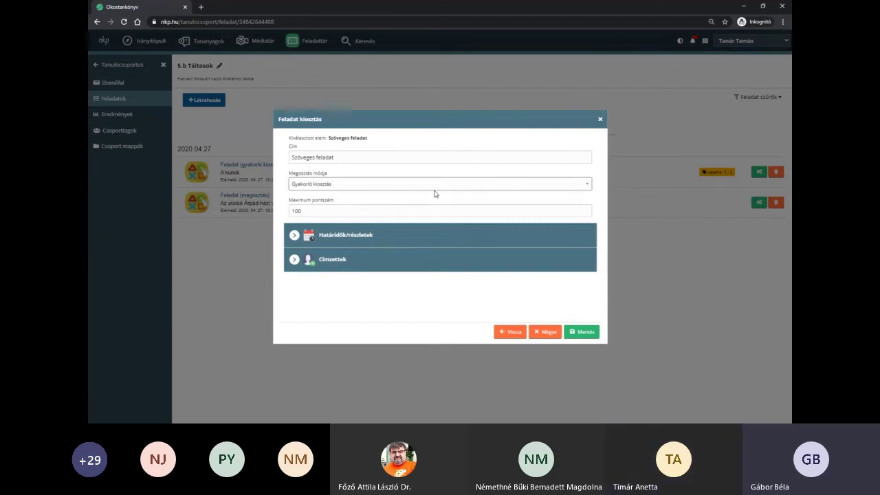
# - Save Szöveges feladat for 5.b Táltosok as a 100-point practice assignment after reviewing the deadline details
pyautogui.moveTo(459, 118); pyautogui.dragTo(465, 91)
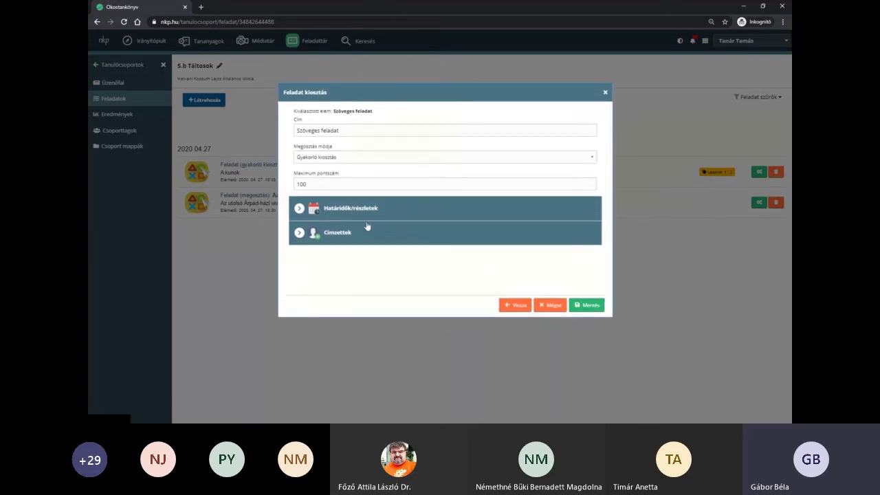
pyautogui.click(368, 219)
pyautogui.scroll(-1, 317, 249)
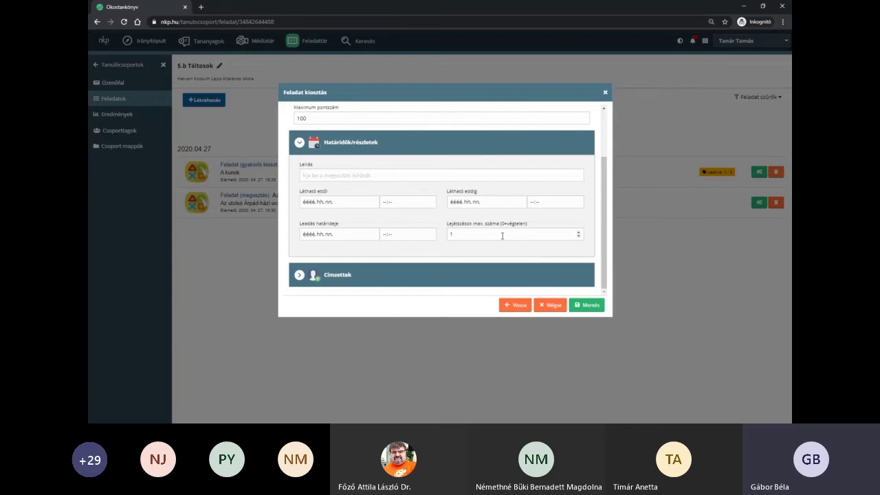
pyautogui.click(472, 152)
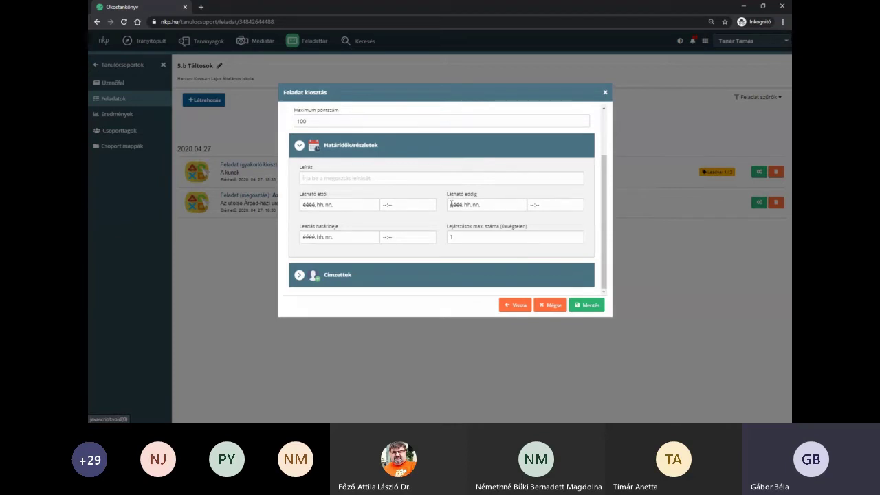
pyautogui.click(586, 307)
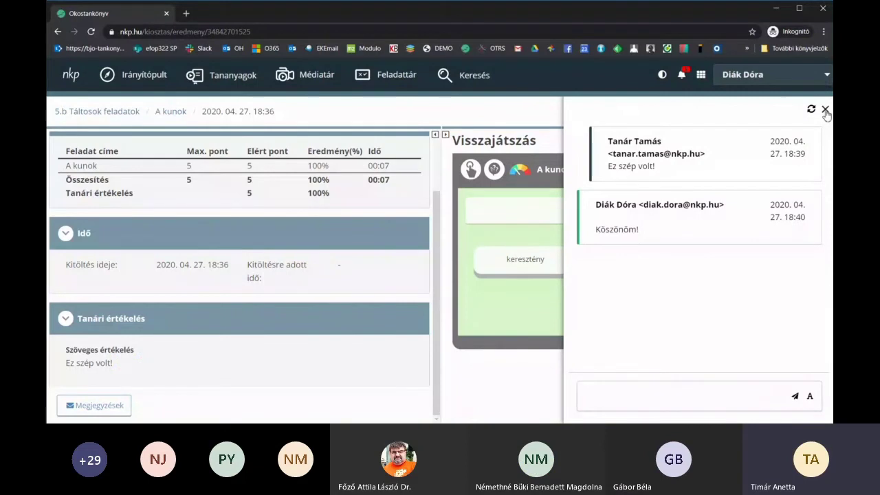
# - Close the notes panel, read the A kunok message, then open the new Szöveges feladat notification
pyautogui.click(825, 109)
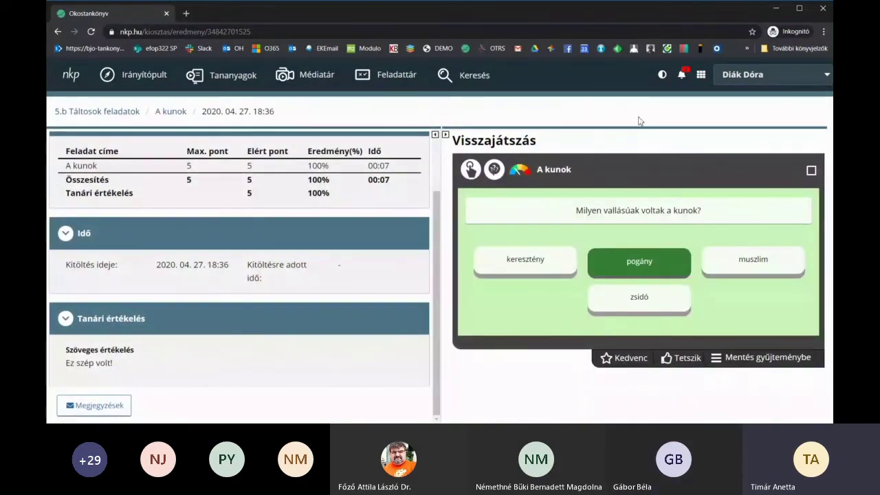
pyautogui.click(683, 76)
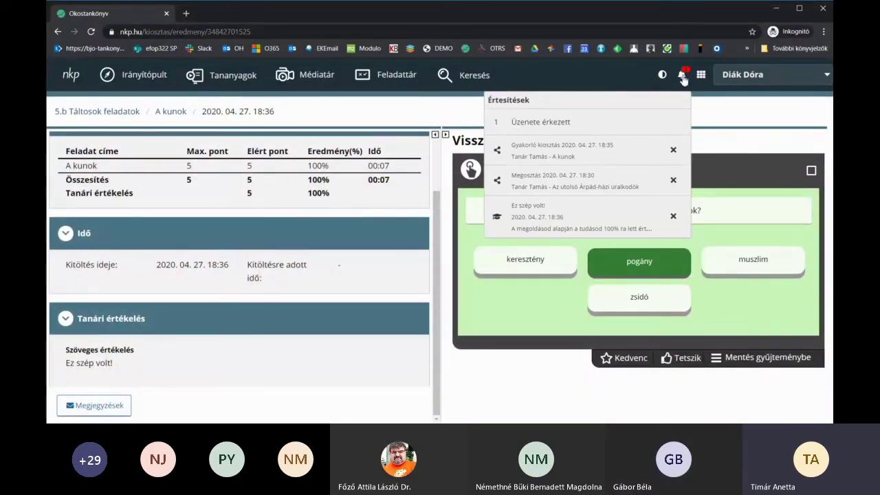
pyautogui.click(543, 122)
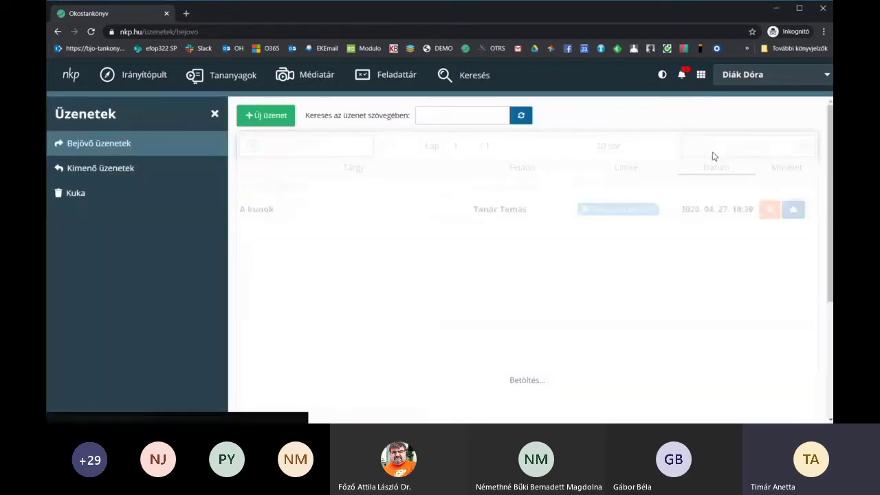
pyautogui.click(263, 215)
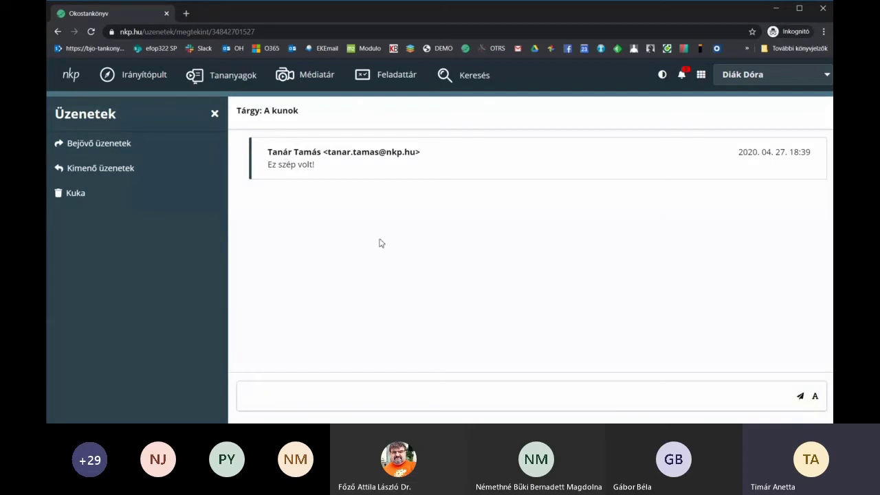
pyautogui.click(683, 78)
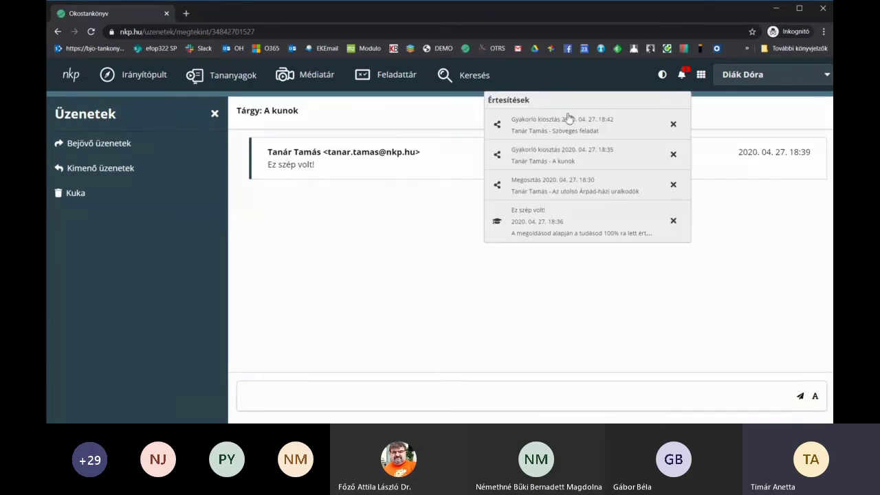
pyautogui.click(559, 127)
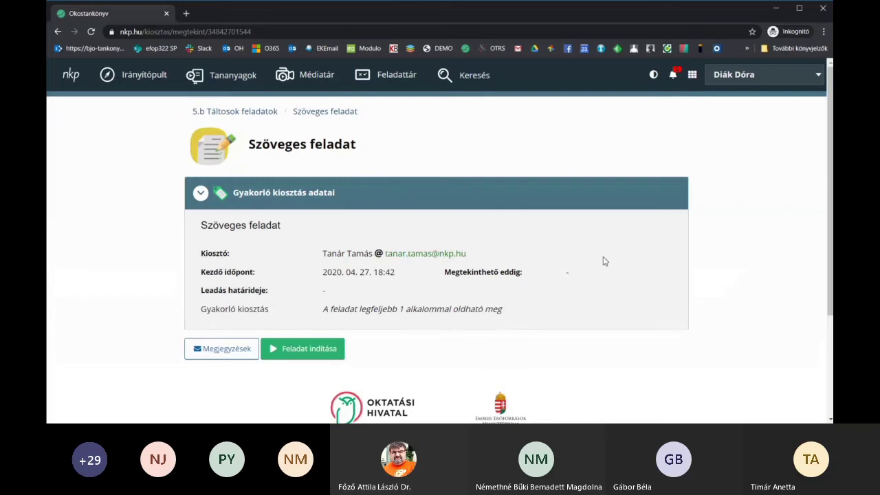
# - Start the Szöveges feladat, copy its nine Kulcsmondatok, and place the cursor in the Válasz box
pyautogui.click(321, 351)
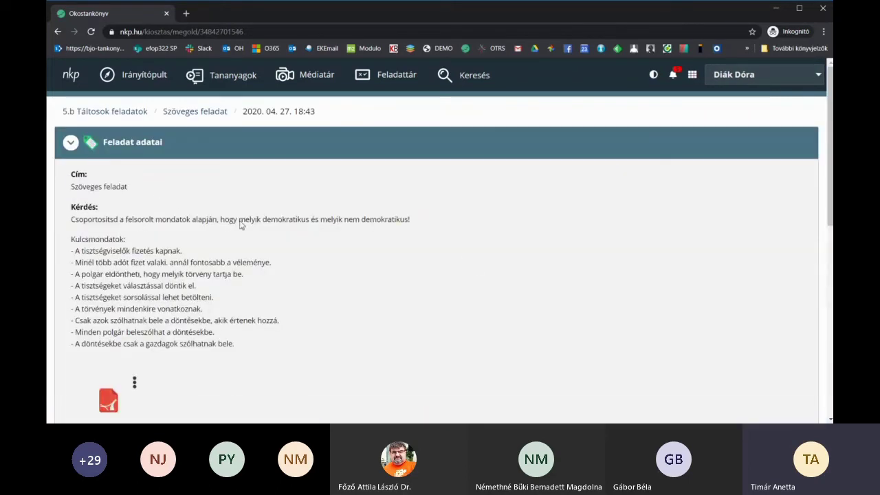
pyautogui.scroll(-1, 372, 227)
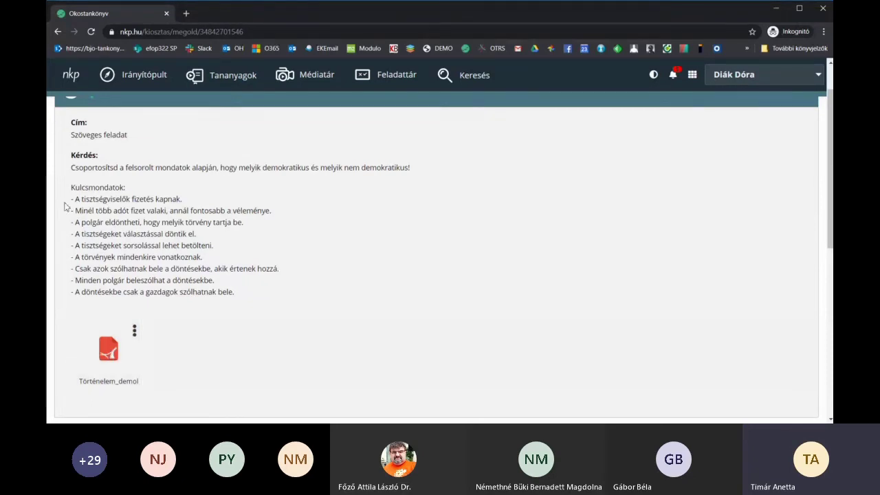
pyautogui.moveTo(76, 200); pyautogui.dragTo(184, 200)
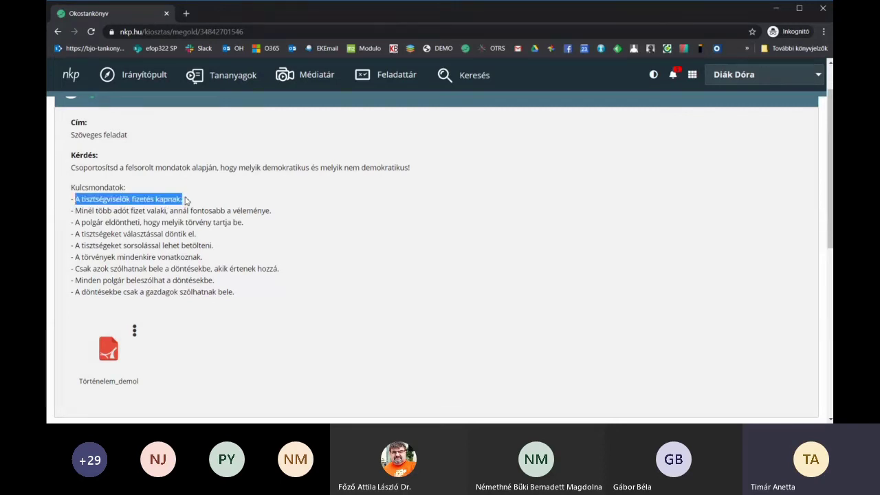
pyautogui.scroll(-2, 186, 200)
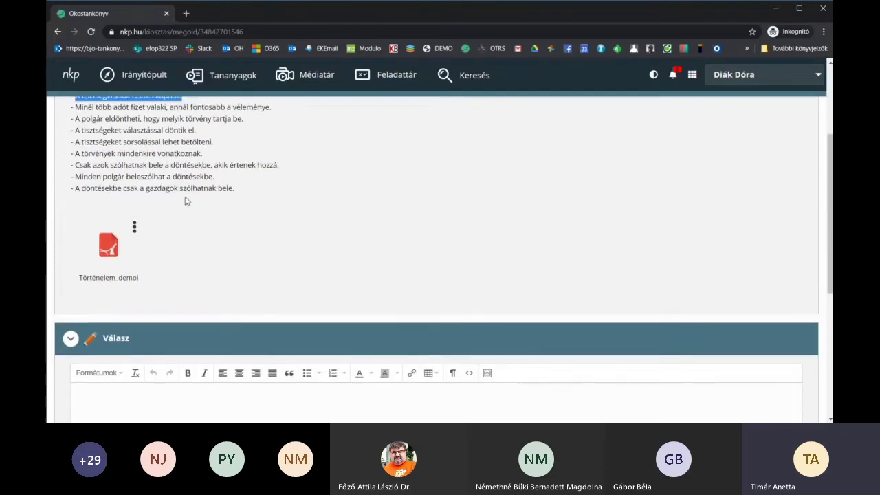
pyautogui.scroll(1, 186, 200)
pyautogui.scroll(1, 186, 200)
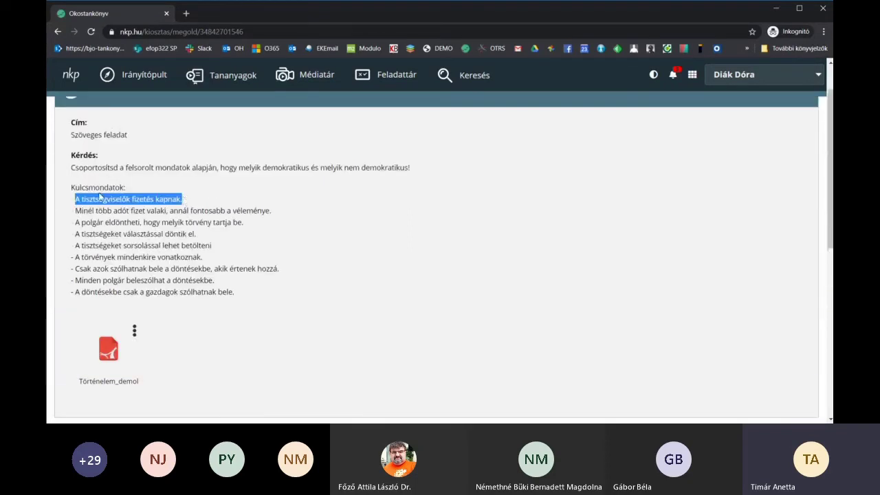
pyautogui.click(93, 201)
pyautogui.moveTo(76, 200); pyautogui.dragTo(250, 300)
pyautogui.hotkey('ctrl', 'c')
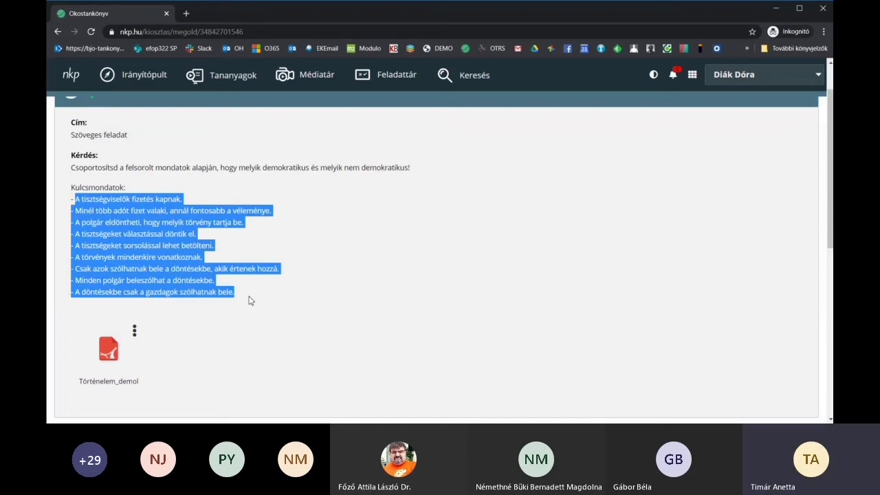
pyautogui.scroll(-3, 250, 301)
pyautogui.click(128, 312)
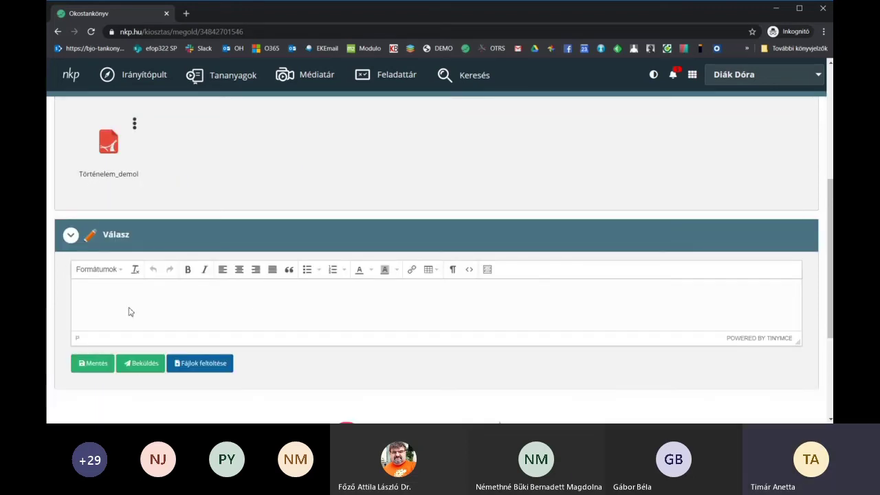
# - Paste the key sentences into the answer and make the second and fourth sentences bold
pyautogui.hotkey('ctrl', 'v')
pyautogui.scroll(5, 290, 310)
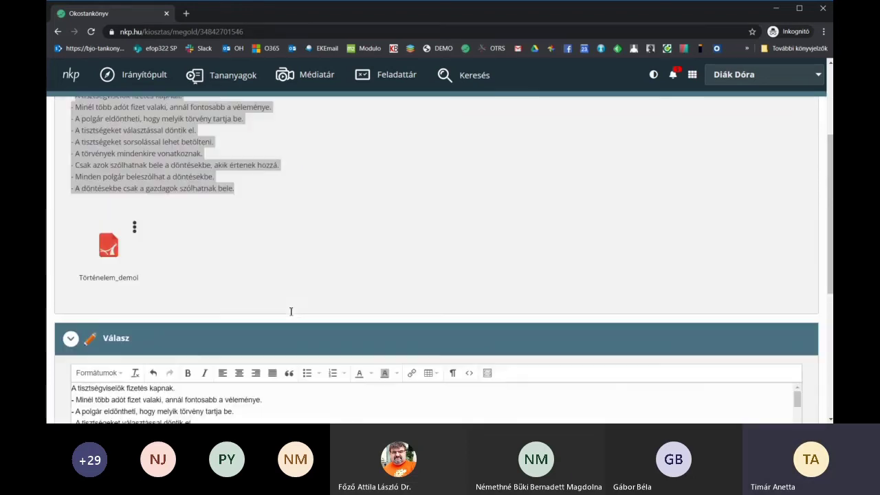
pyautogui.scroll(-3, 426, 402)
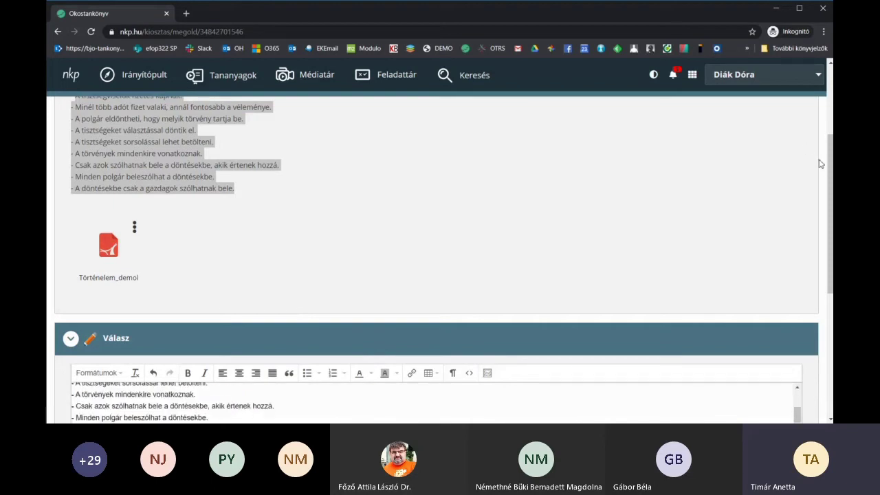
pyautogui.scroll(-3, 820, 165)
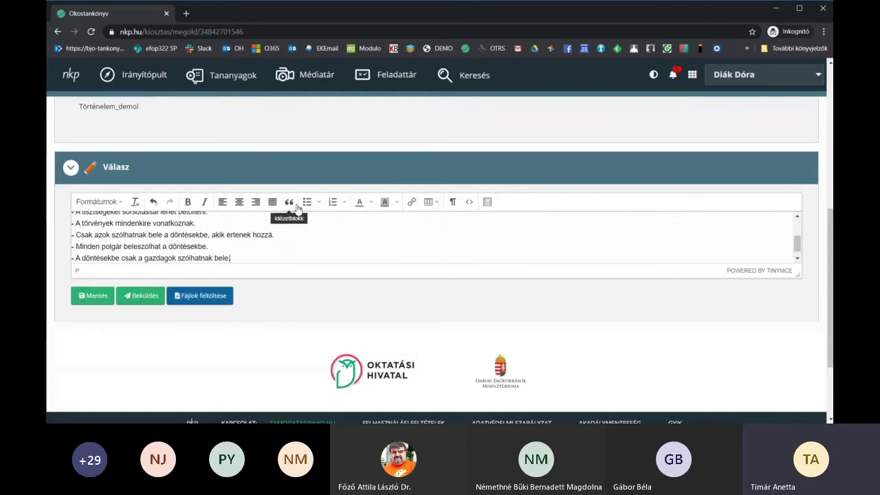
pyautogui.scroll(3, 304, 245)
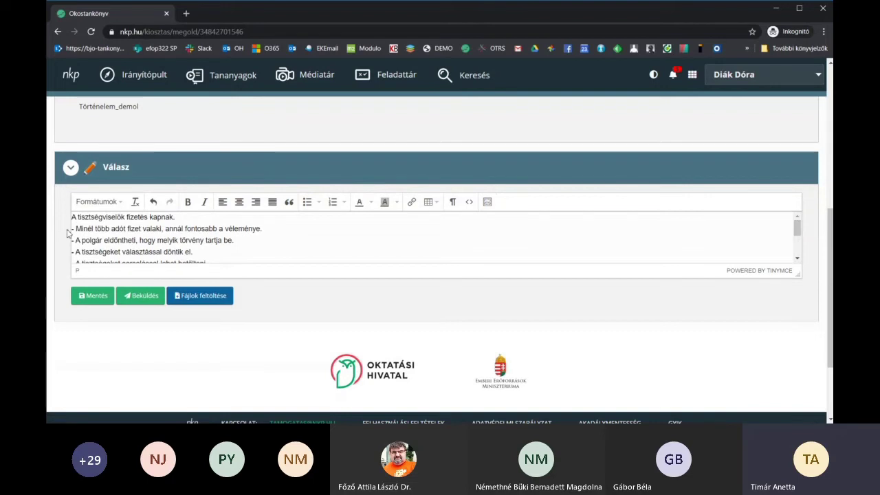
pyautogui.moveTo(74, 229); pyautogui.dragTo(266, 229)
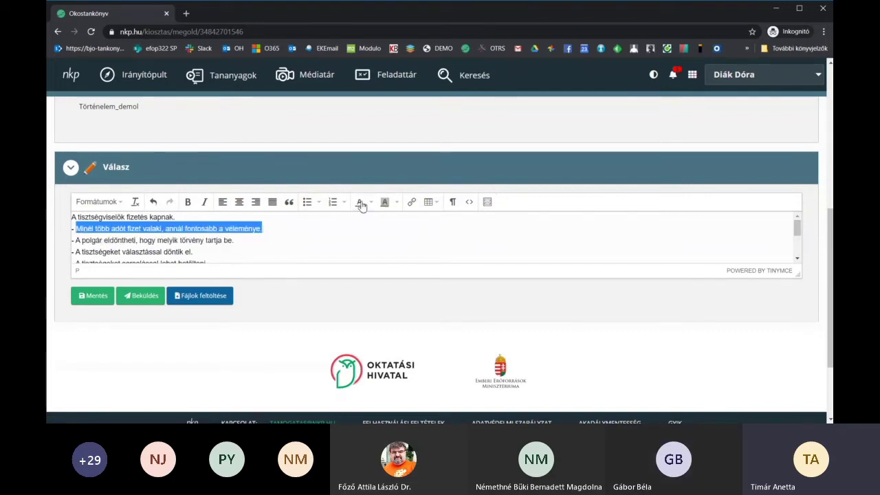
pyautogui.moveTo(76, 252); pyautogui.dragTo(205, 253)
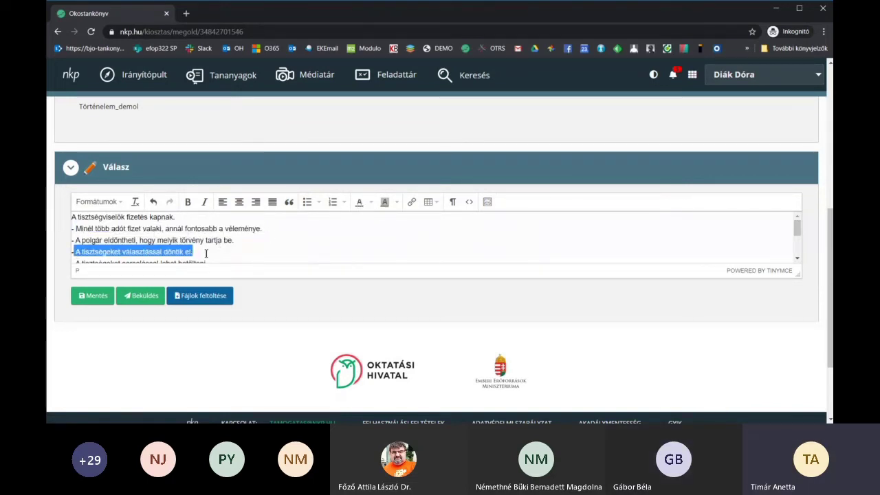
pyautogui.click(188, 202)
pyautogui.moveTo(75, 230); pyautogui.dragTo(262, 229)
pyautogui.click(188, 202)
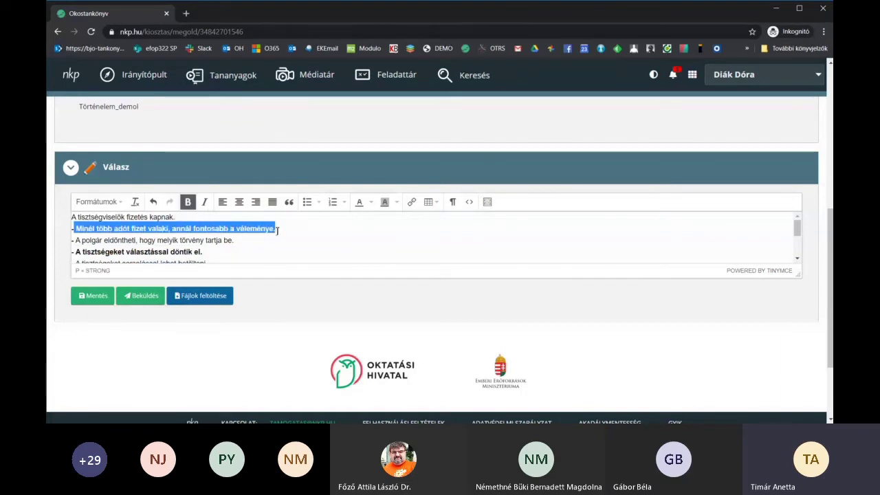
# - Bold the laws-apply-to-everyone sentence and 'Minden polgár beleszólhat a döntésekbe'
pyautogui.scroll(-2, 275, 230)
pyautogui.moveTo(72, 223); pyautogui.dragTo(199, 224)
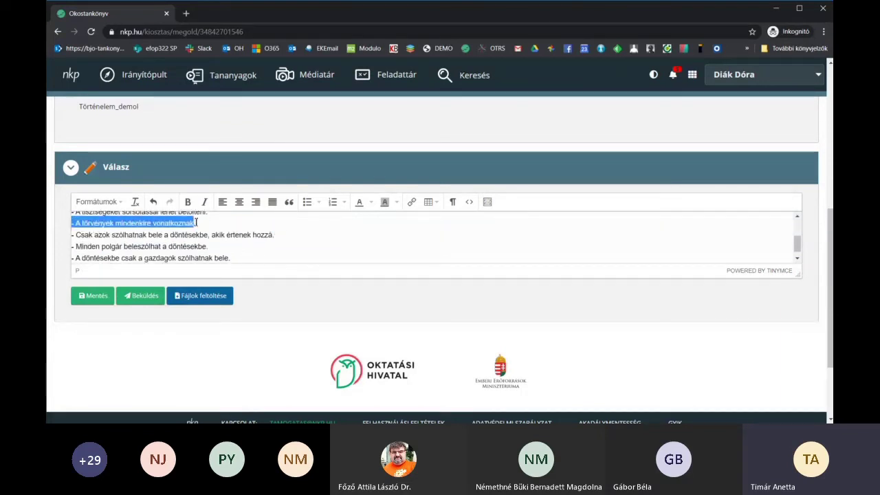
pyautogui.click(188, 202)
pyautogui.moveTo(74, 246); pyautogui.dragTo(208, 246)
pyautogui.click(187, 203)
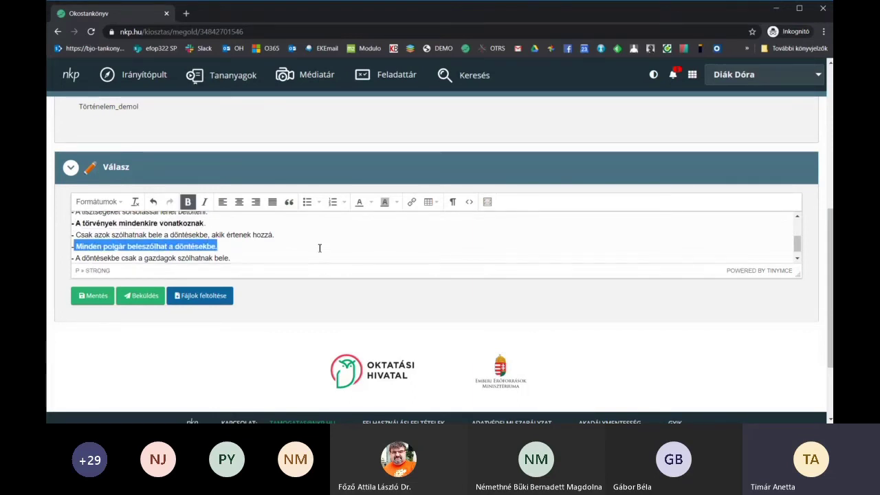
# - Add a final line 'Demokratikus: félkövér', correcting the typo, and submit the answer
pyautogui.scroll(-1, 320, 248)
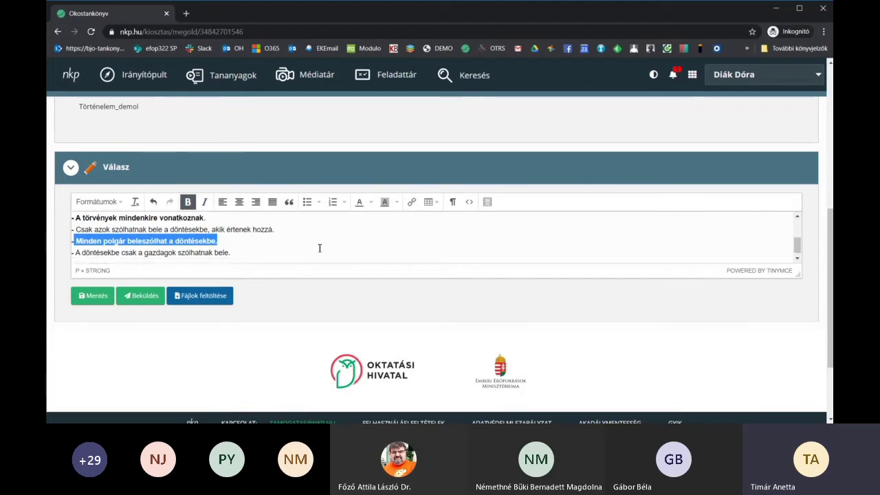
pyautogui.click(244, 248)
pyautogui.press('Return')
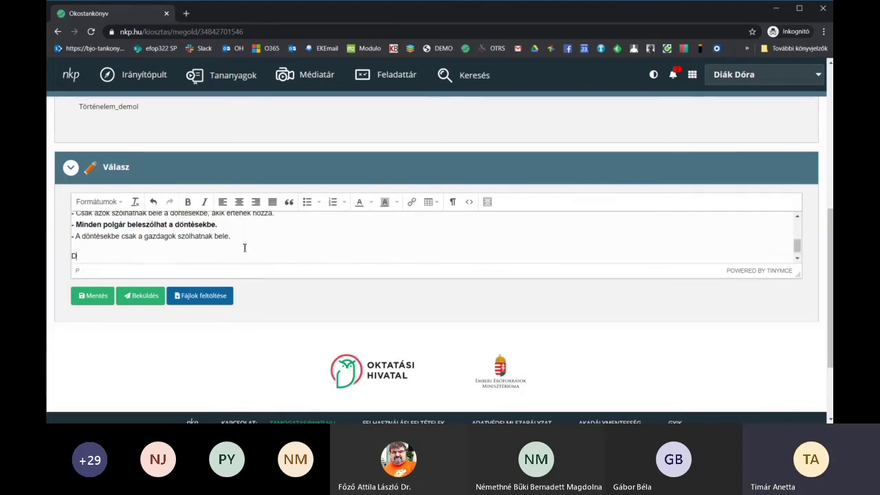
pyautogui.write('Demokratikus')
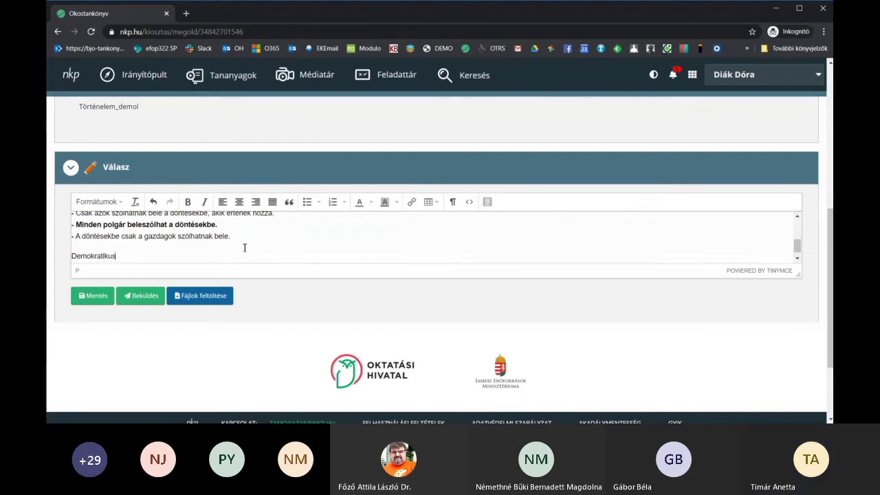
pyautogui.write(': fél')
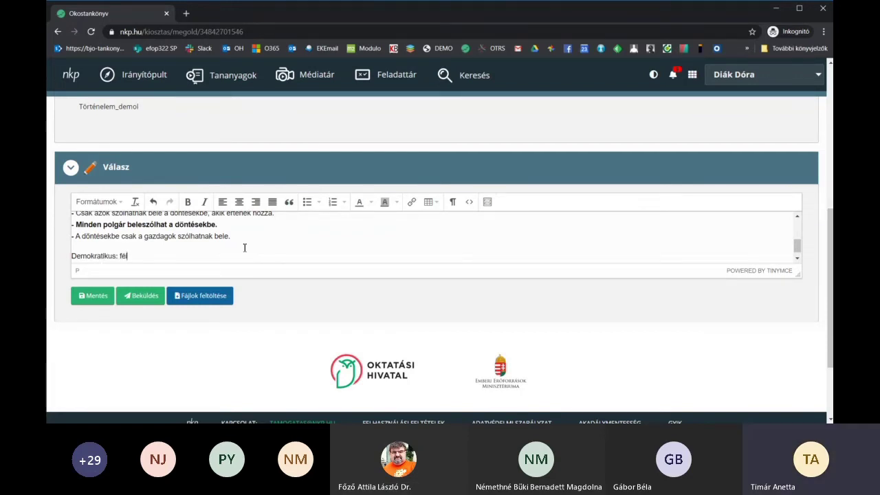
pyautogui.write('köcvér')
pyautogui.click(135, 256)
pyautogui.press('BackSpace')
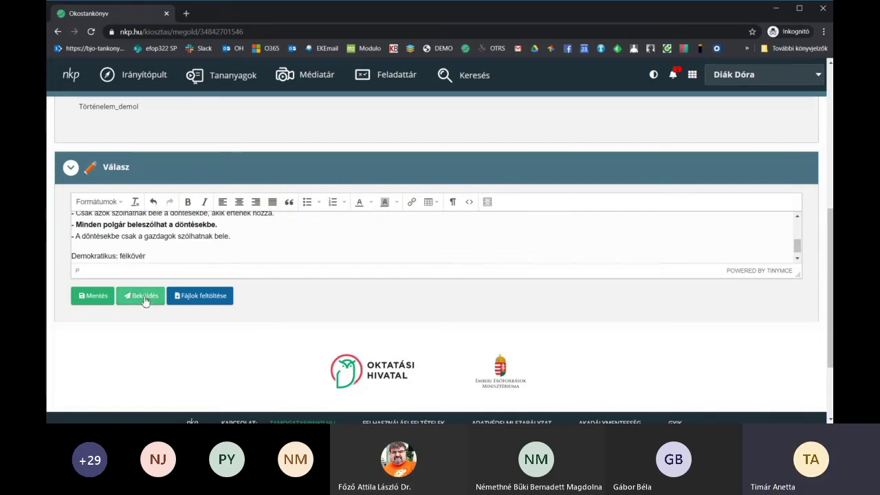
pyautogui.click(141, 296)
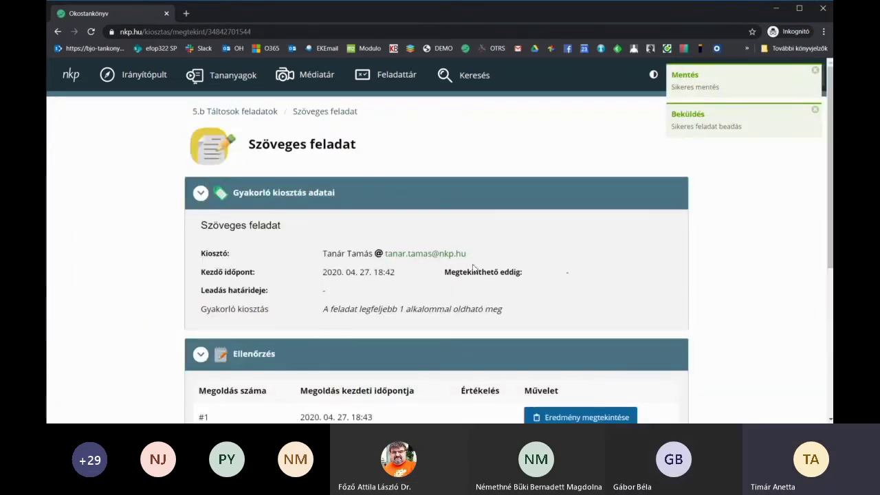
# - Scroll through the submitted Szöveges feladat overview
pyautogui.scroll(-1, 723, 178)
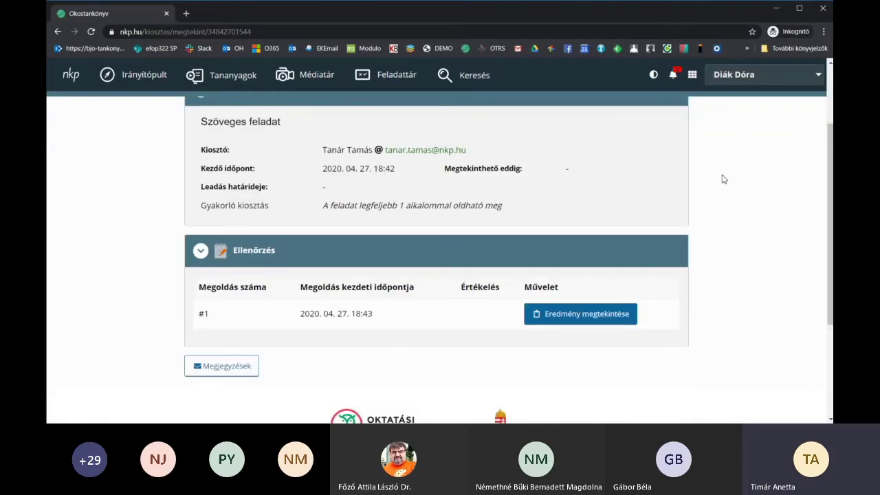
pyautogui.scroll(1, 723, 179)
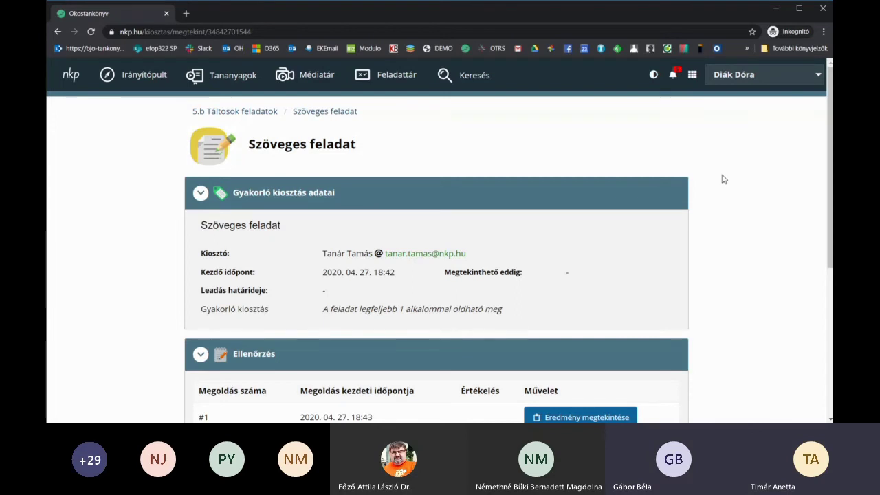
pyautogui.scroll(-3, 723, 179)
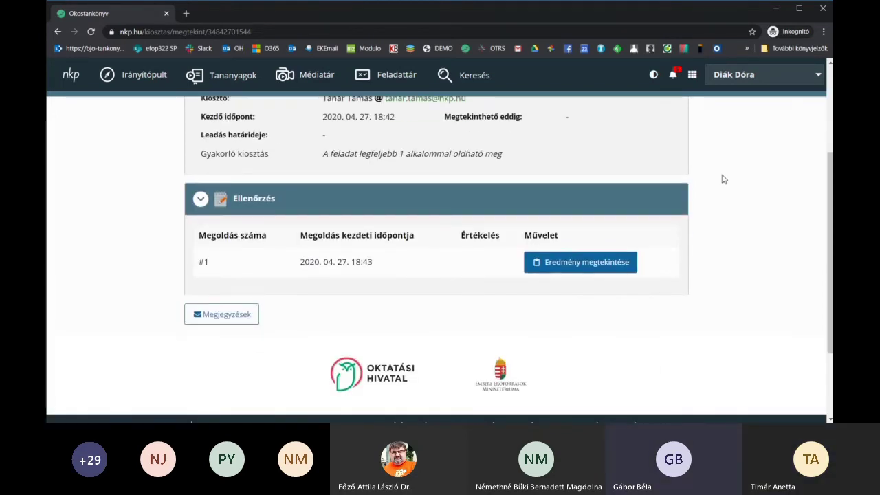
pyautogui.scroll(-2, 722, 179)
pyautogui.scroll(2, 723, 179)
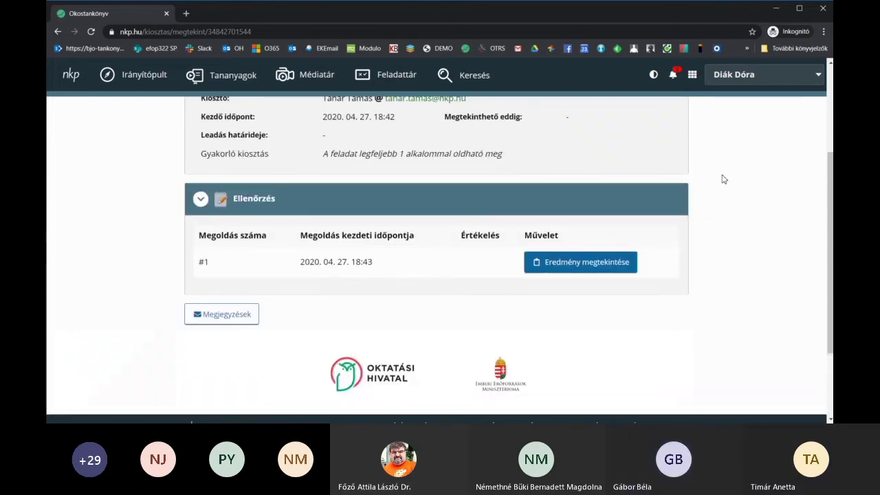
pyautogui.scroll(2, 722, 178)
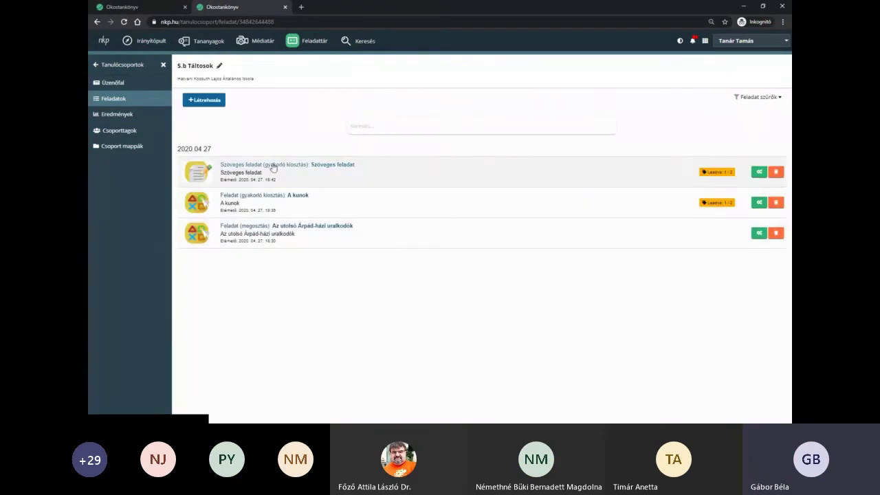
# - Open the student's submitted Szöveges feladat solution for grading
pyautogui.click(279, 170)
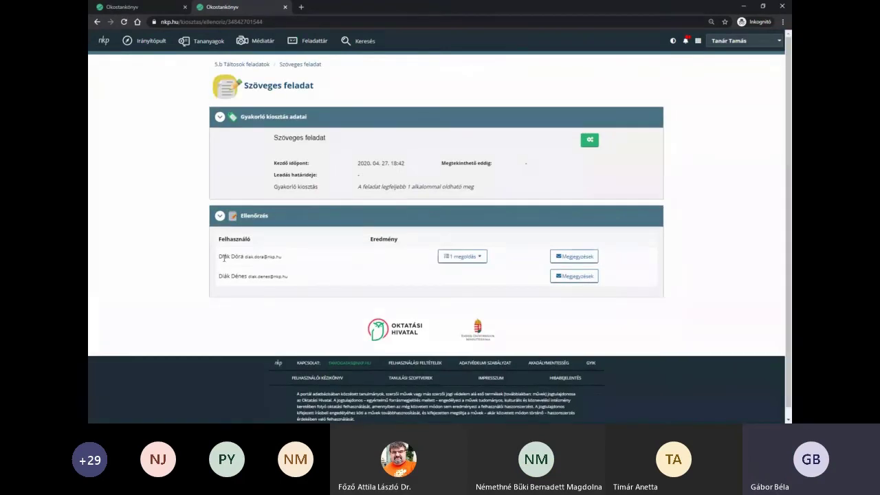
pyautogui.click(482, 258)
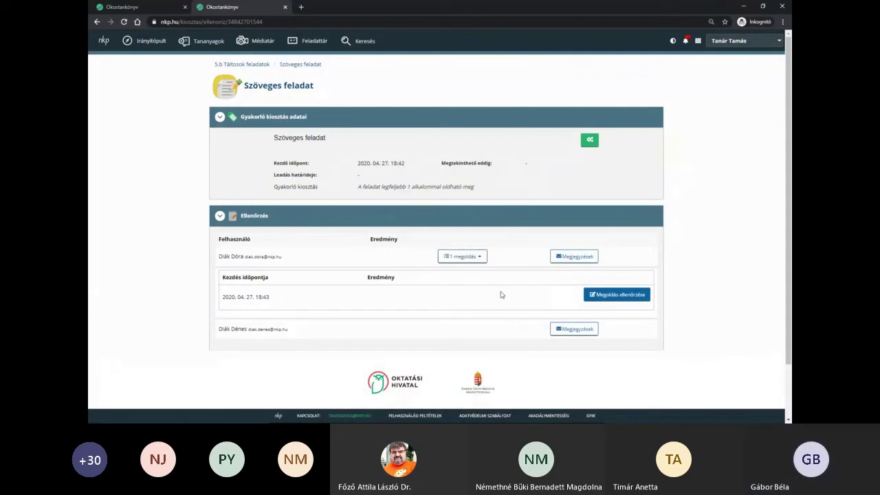
pyautogui.click(618, 295)
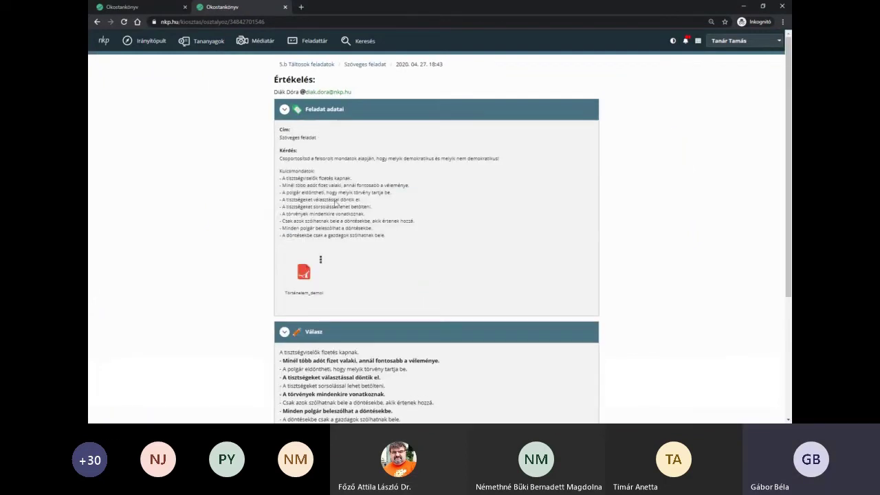
pyautogui.click(349, 115)
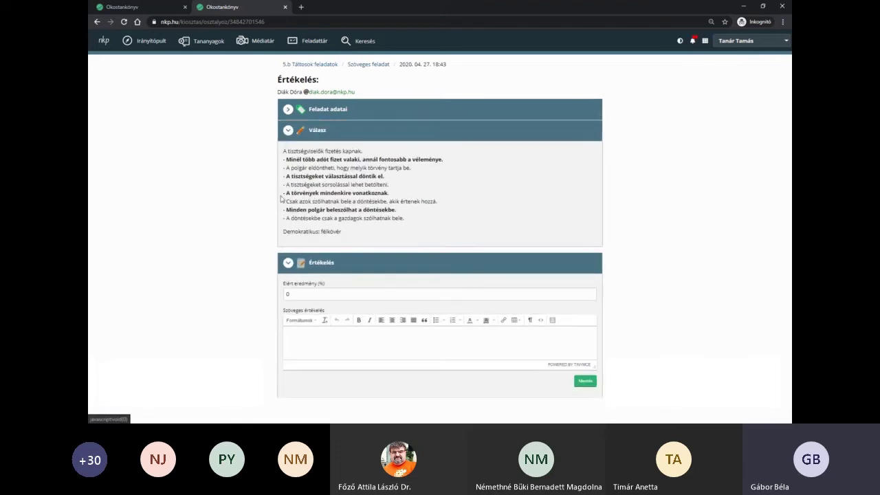
pyautogui.click(387, 130)
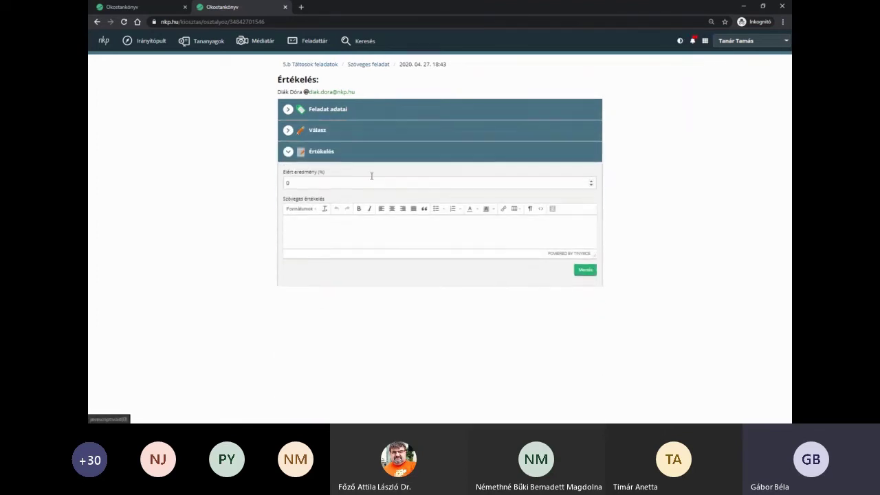
# - Score it 100% with the comment 'Nagyon jó', save, and return to the 5.b Táltosok task list
pyautogui.click(300, 183)
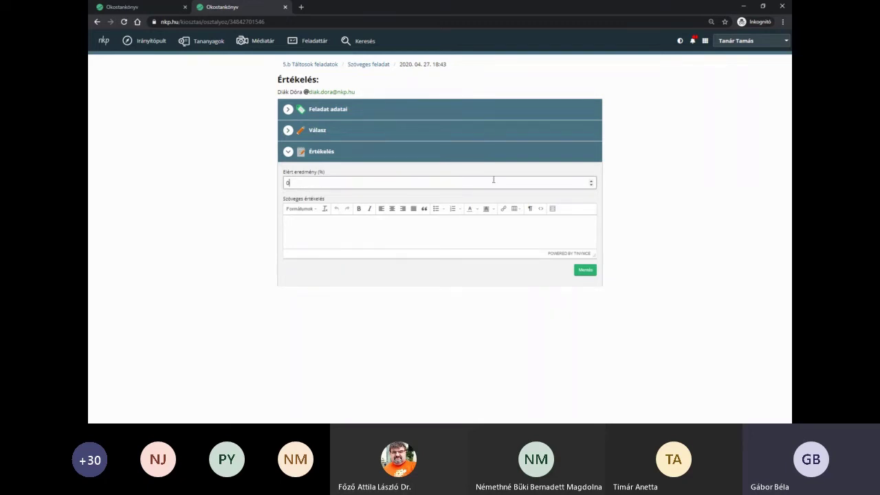
pyautogui.click(323, 237)
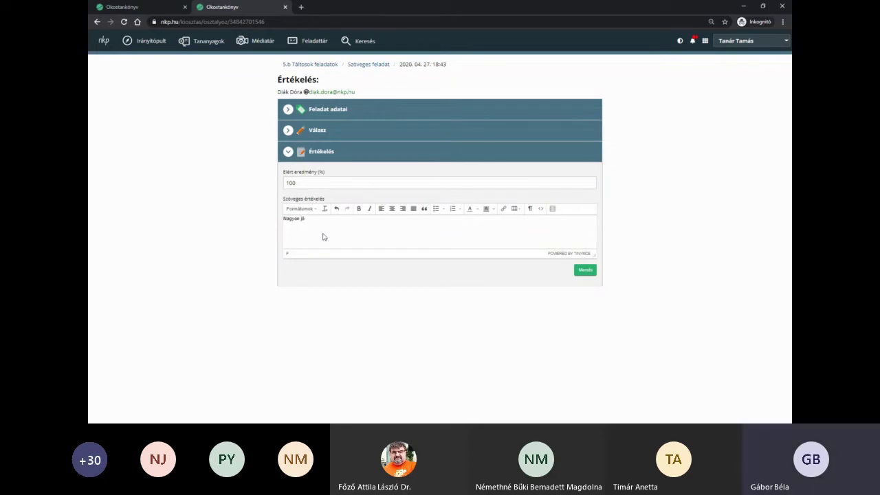
pyautogui.click(585, 270)
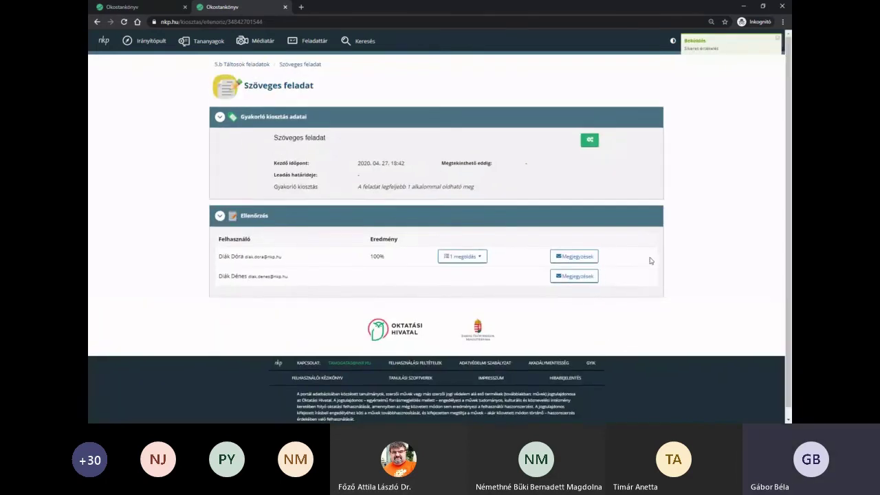
pyautogui.click(263, 67)
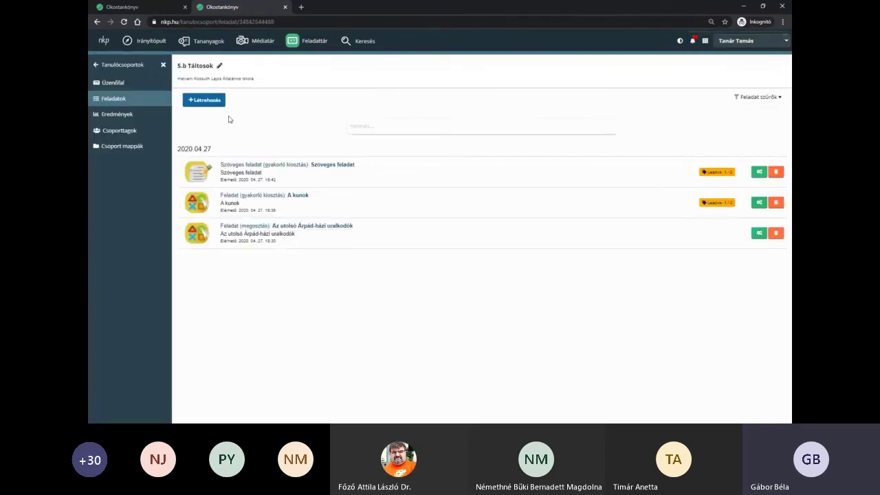
# - Browse published smart tasks filtered to 5. osztály and Történelem
pyautogui.click(207, 103)
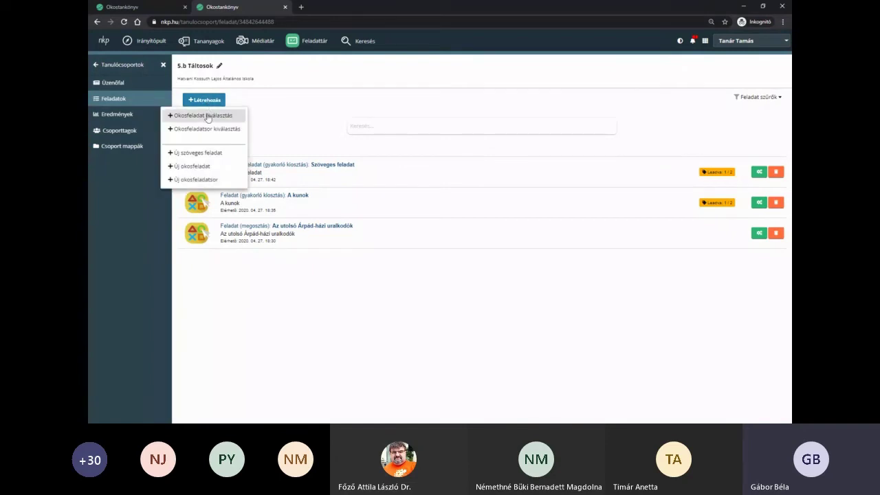
pyautogui.click(208, 115)
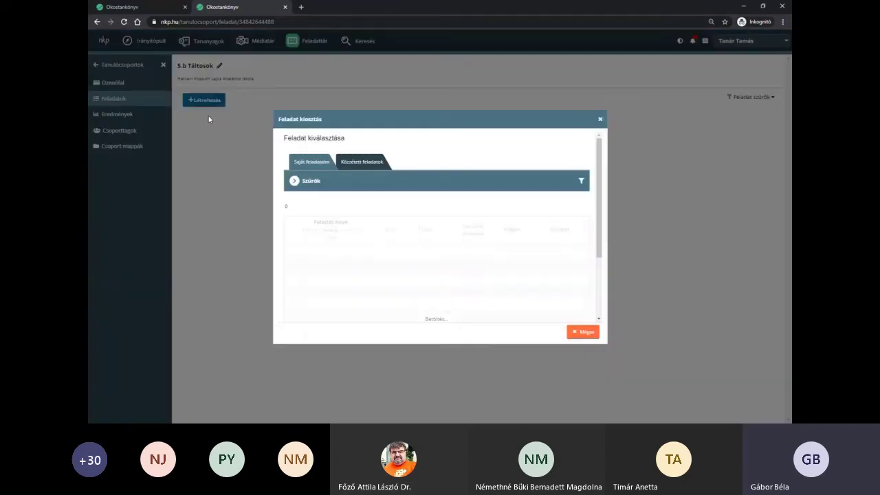
pyautogui.click(362, 163)
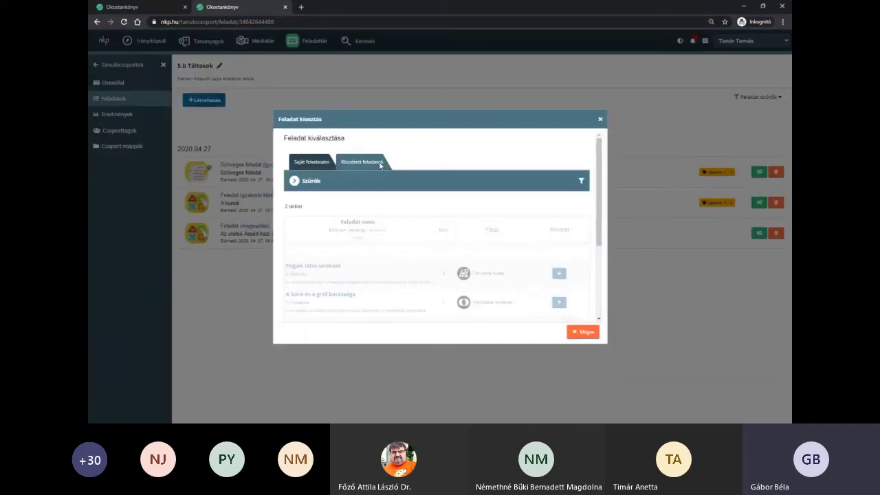
pyautogui.click(306, 182)
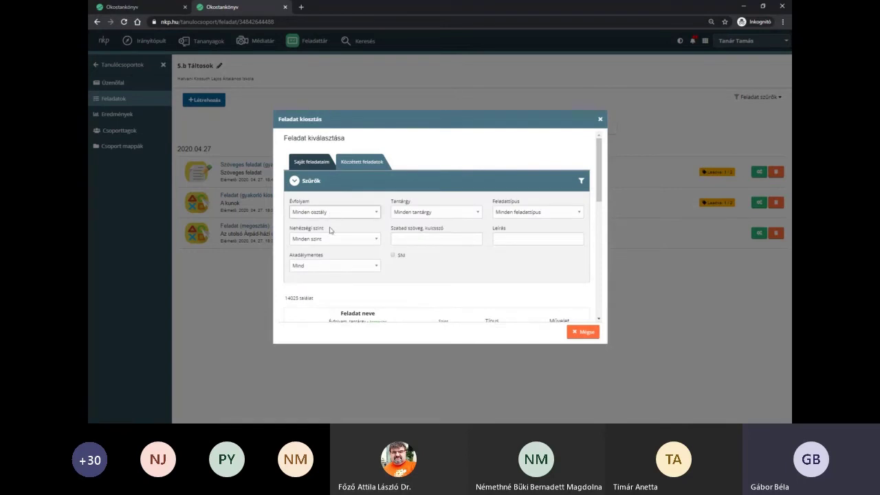
pyautogui.click(325, 289)
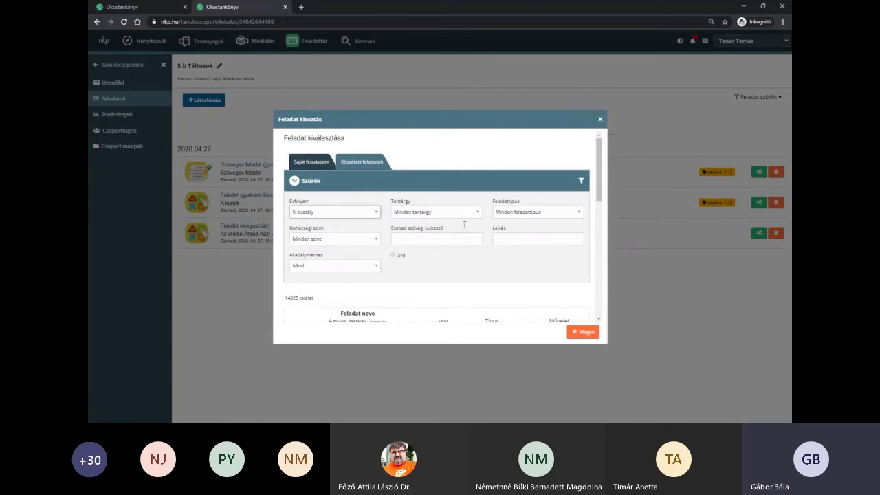
pyautogui.click(427, 214)
pyautogui.click(422, 225)
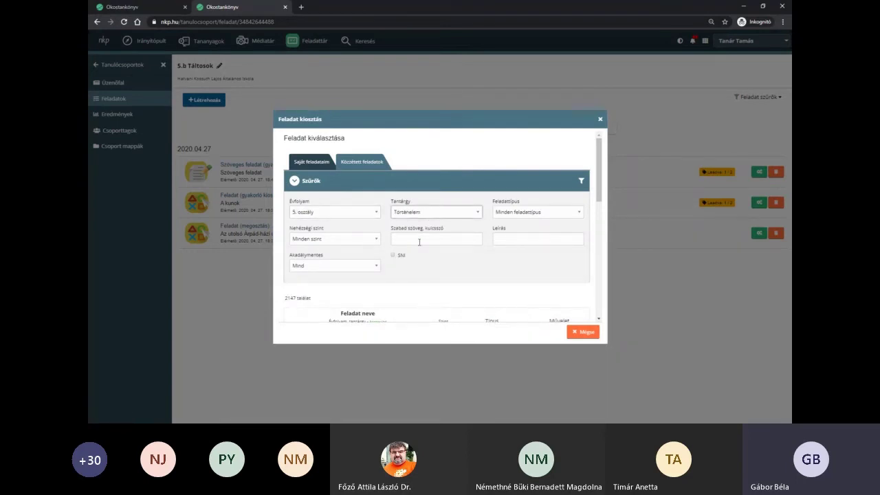
pyautogui.scroll(-2, 338, 282)
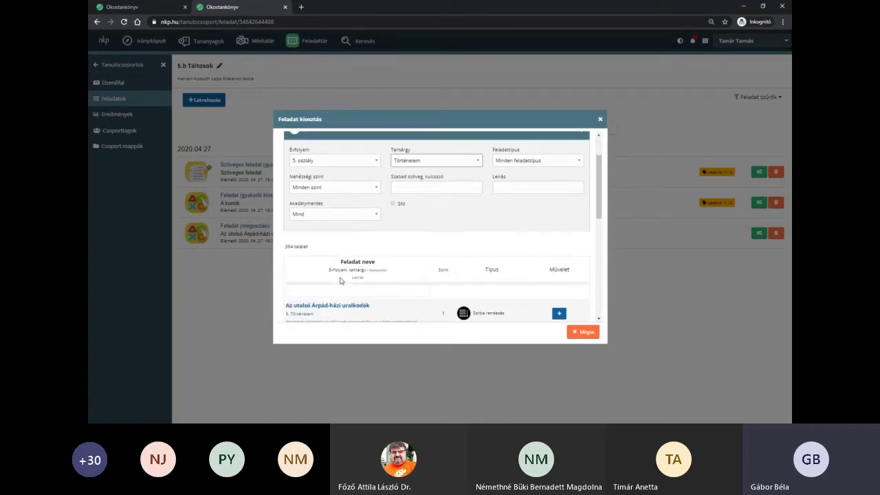
# - Search 'demok' and assign 'Jogok és kötelességek – A demokrácia jellemzői' in Megosztás mode
pyautogui.click(333, 258)
pyautogui.write('de')
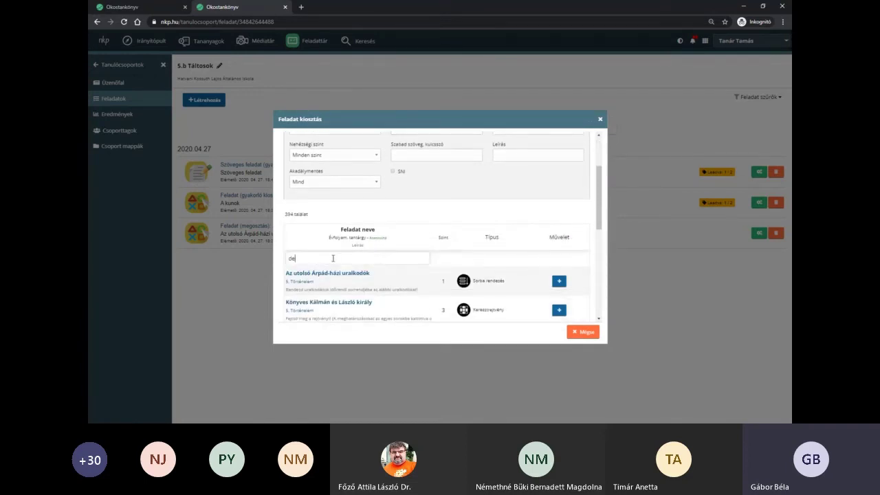
pyautogui.write('mok')
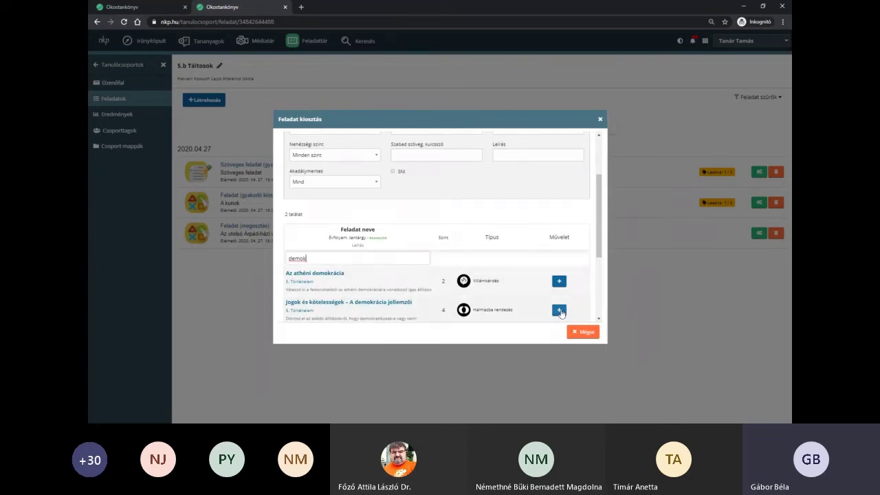
pyautogui.click(559, 311)
pyautogui.click(582, 334)
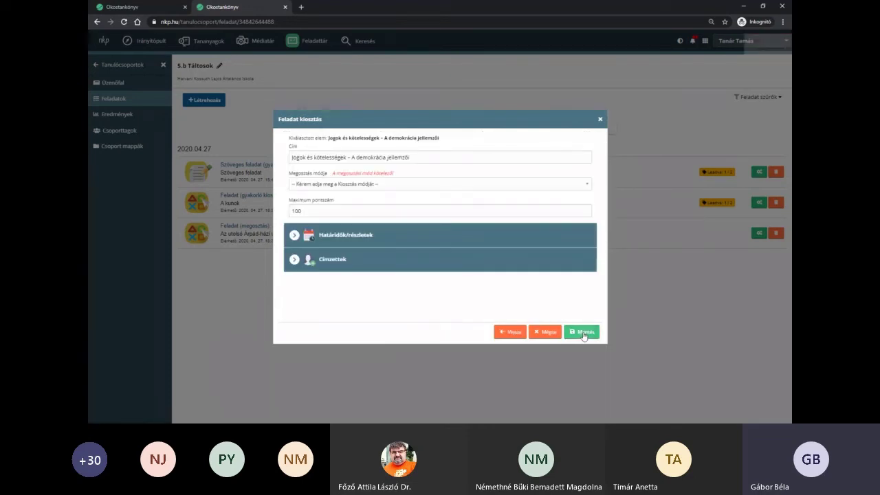
pyautogui.click(324, 217)
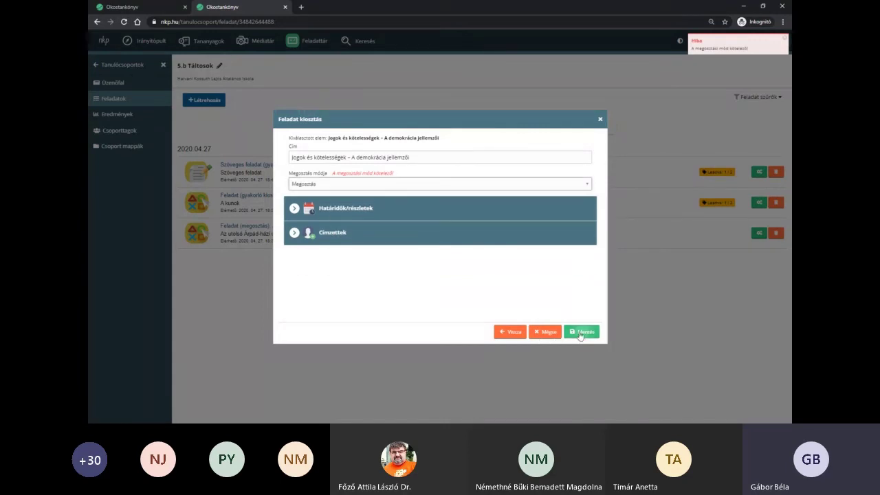
pyautogui.click(582, 333)
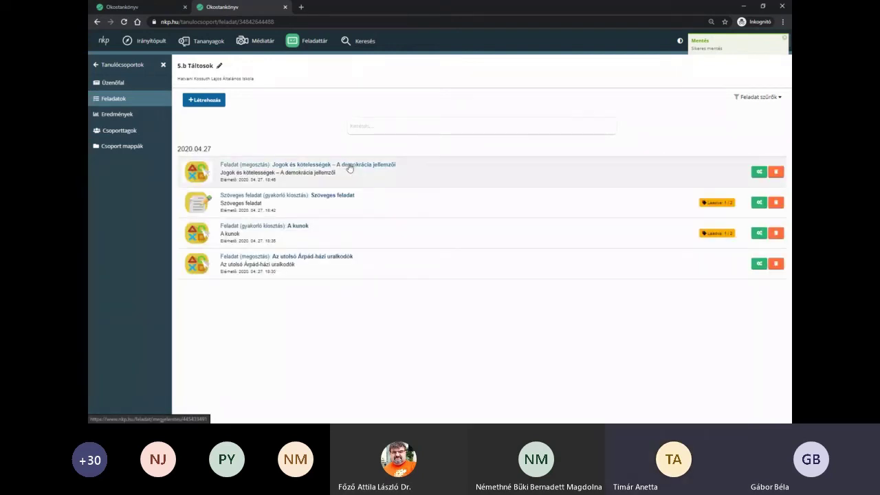
# - Preview the new task, then go to the 5.b Táltosok group's Feladatok list
pyautogui.click(348, 167)
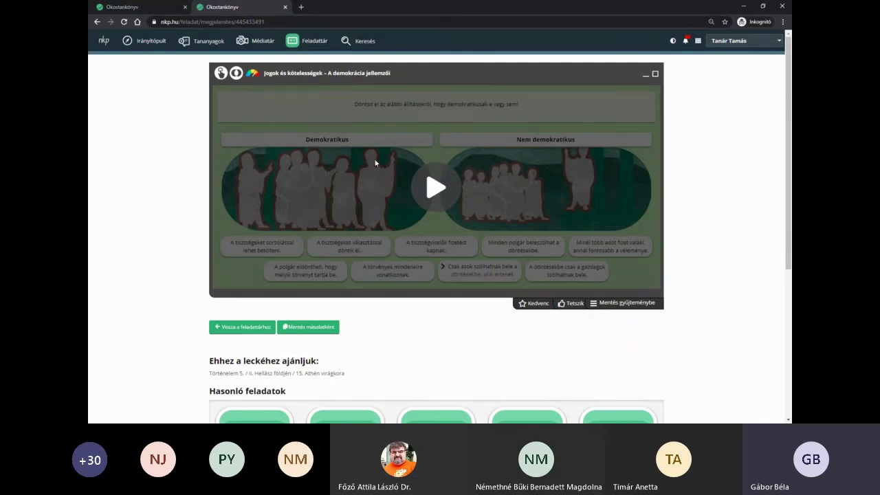
pyautogui.click(698, 41)
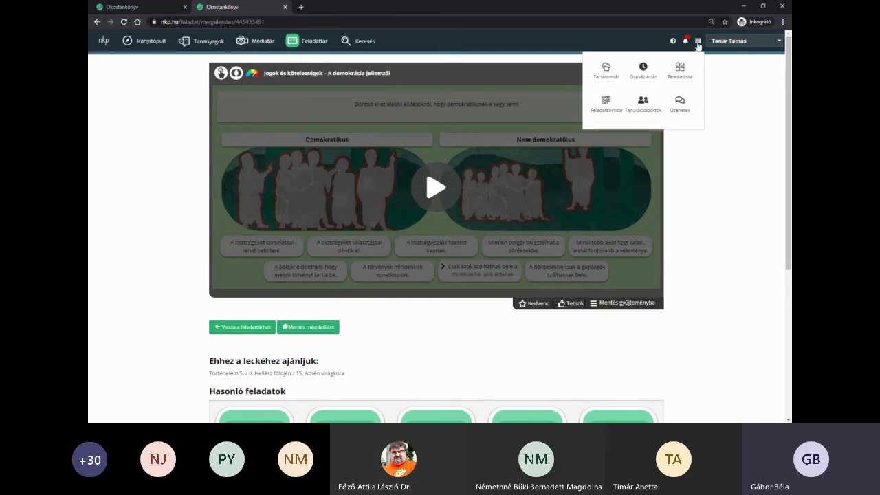
pyautogui.click(639, 106)
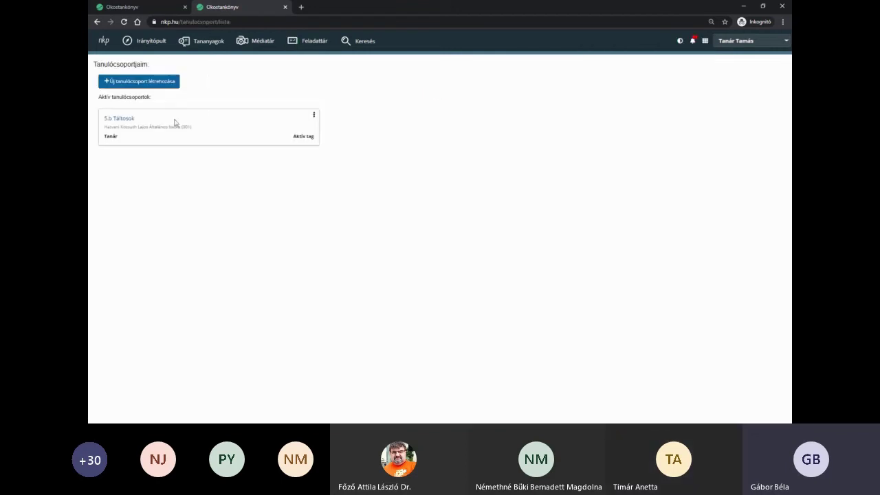
pyautogui.click(121, 119)
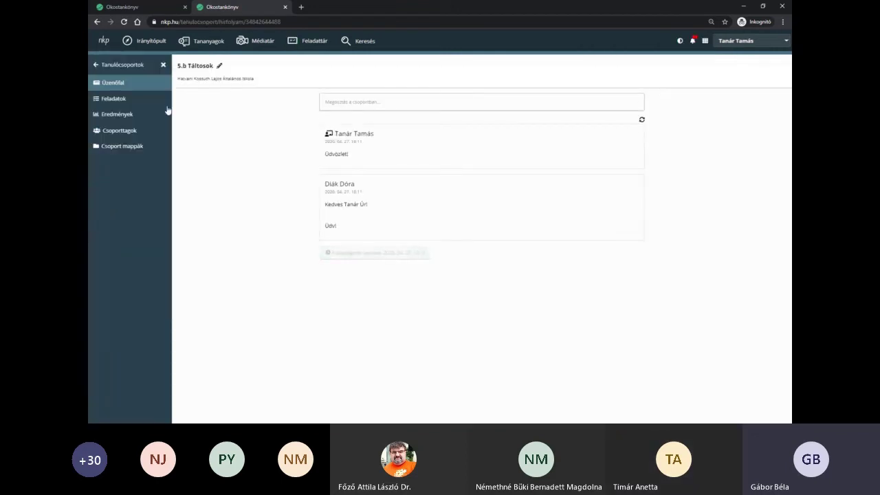
pyautogui.click(119, 98)
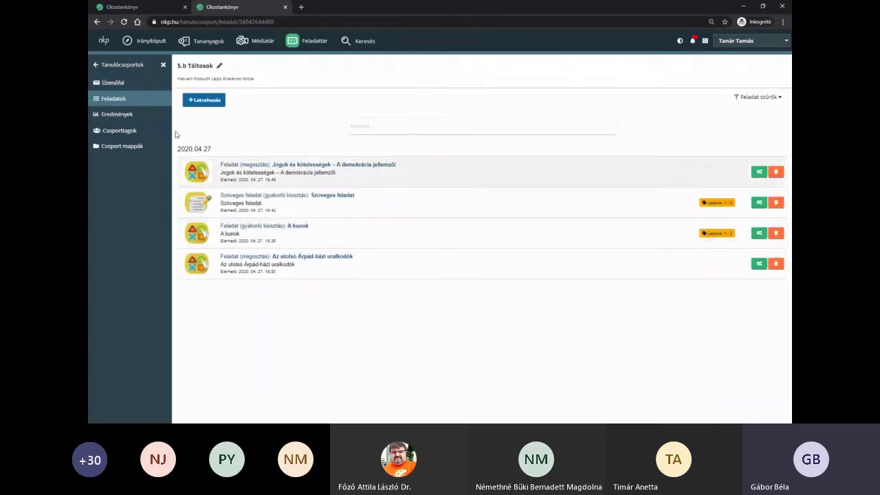
pyautogui.click(108, 118)
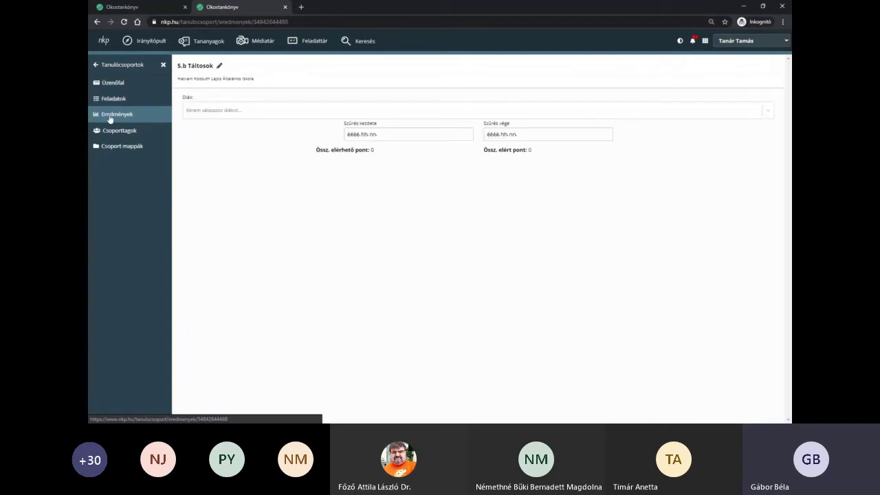
pyautogui.click(235, 112)
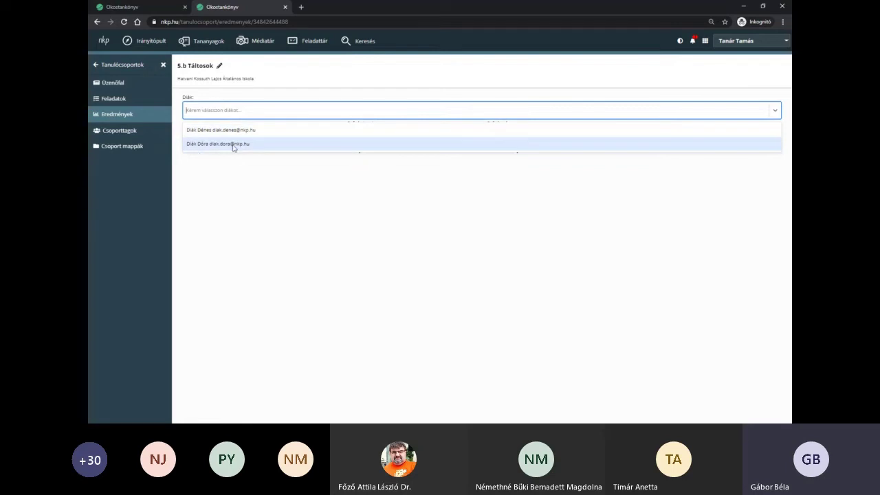
pyautogui.click(233, 146)
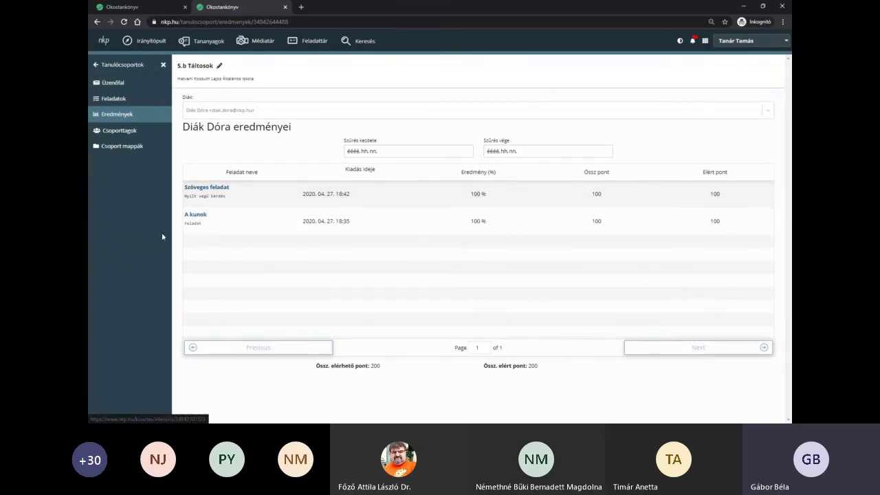
pyautogui.click(275, 112)
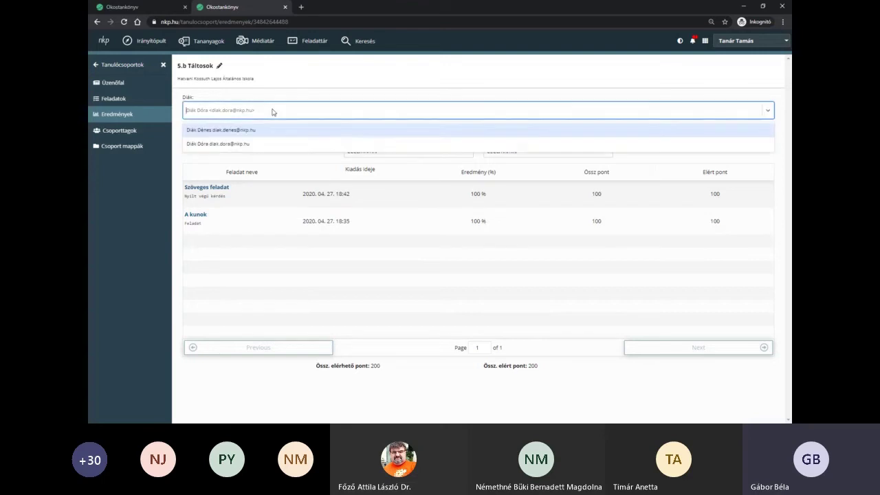
pyautogui.click(242, 135)
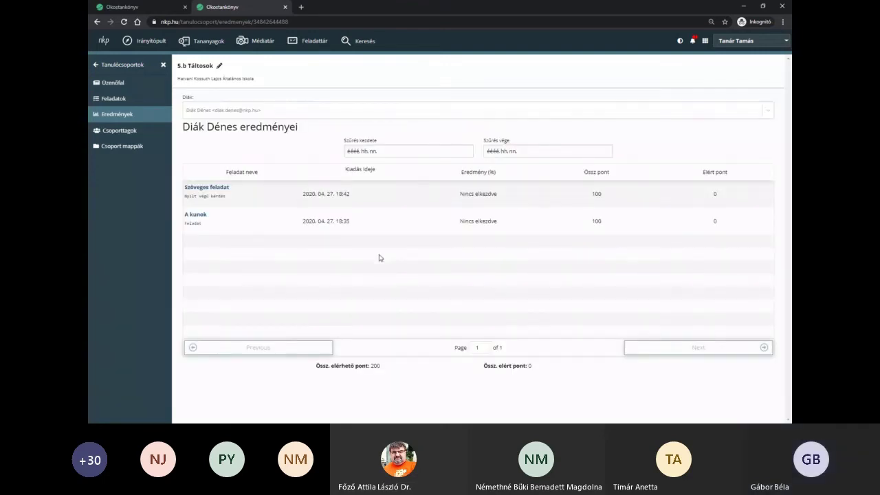
pyautogui.click(236, 112)
pyautogui.click(231, 144)
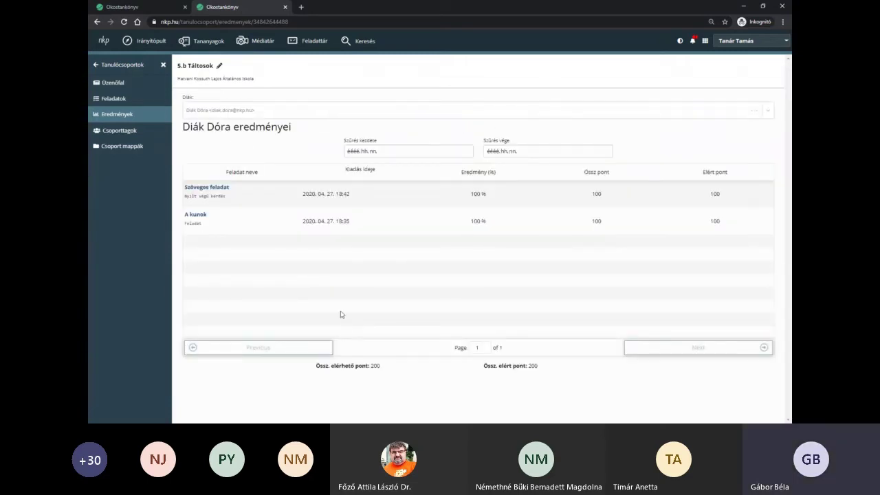
pyautogui.click(267, 110)
pyautogui.click(275, 144)
pyautogui.click(127, 100)
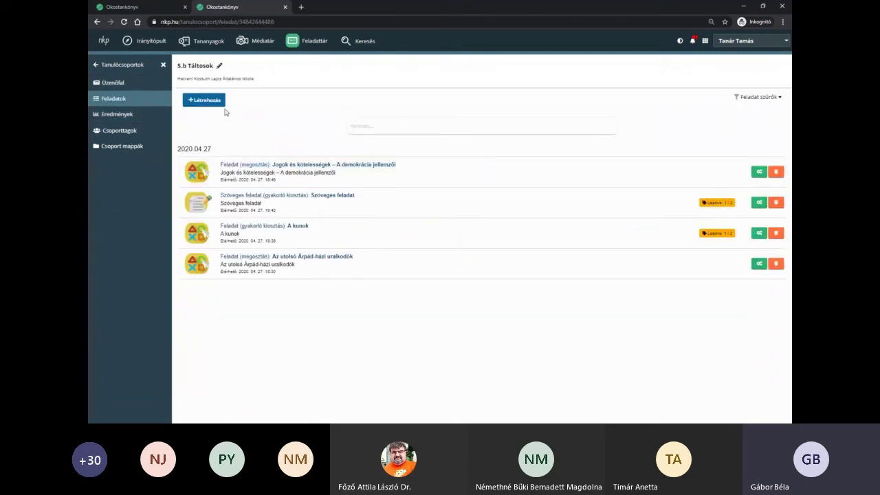
# - Browse published smart task sets filtered to 5. osztály and Történelem
pyautogui.click(218, 106)
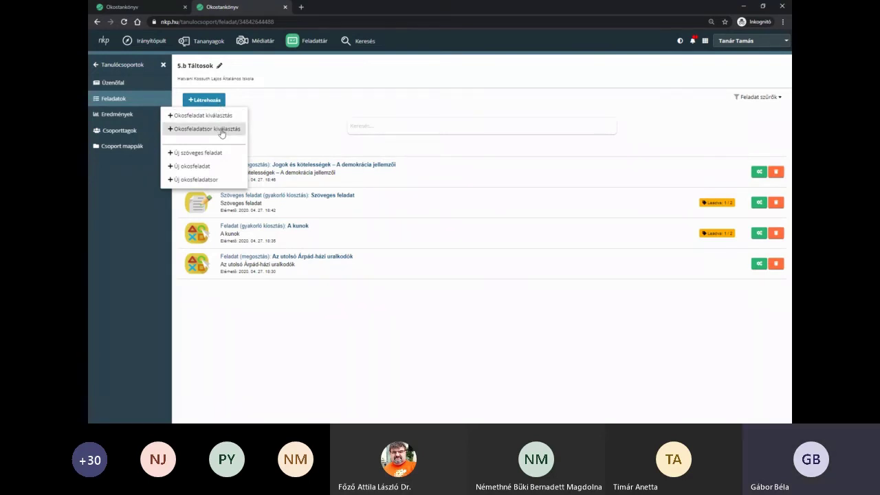
pyautogui.click(222, 131)
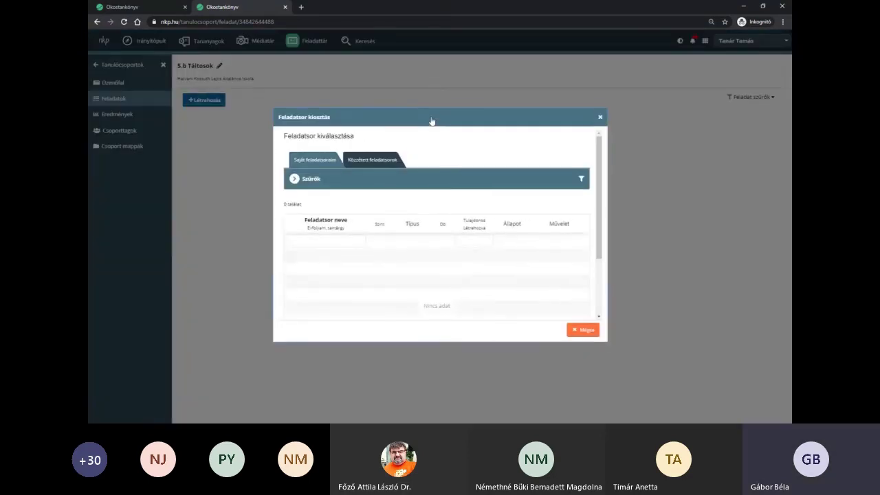
pyautogui.click(377, 149)
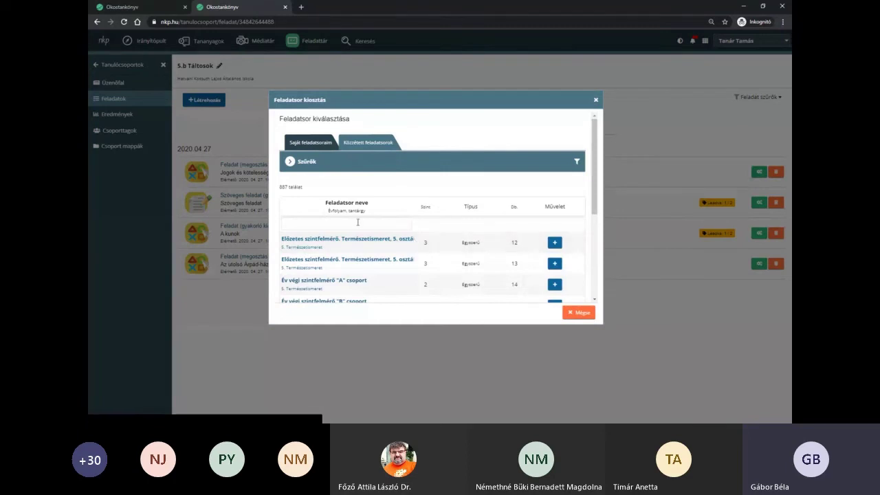
pyautogui.click(382, 162)
pyautogui.click(330, 198)
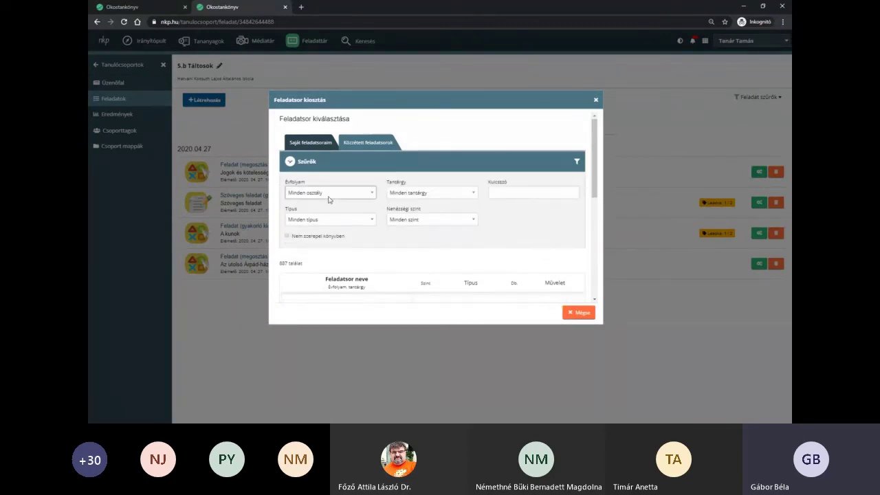
pyautogui.click(325, 278)
pyautogui.click(440, 334)
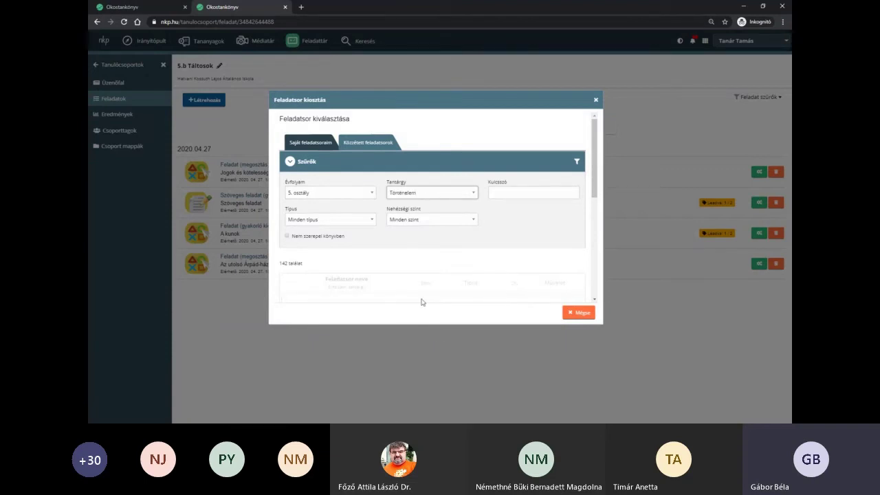
# - Assign the Ókori Róma összefoglaló feladatsor A csoport set as Gyakorló kiosztás and save
pyautogui.scroll(-2, 533, 260)
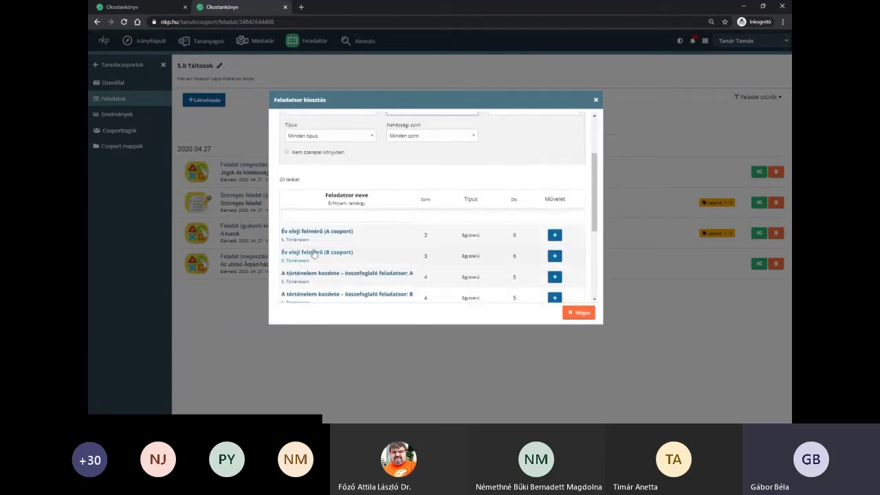
pyautogui.scroll(-3, 314, 252)
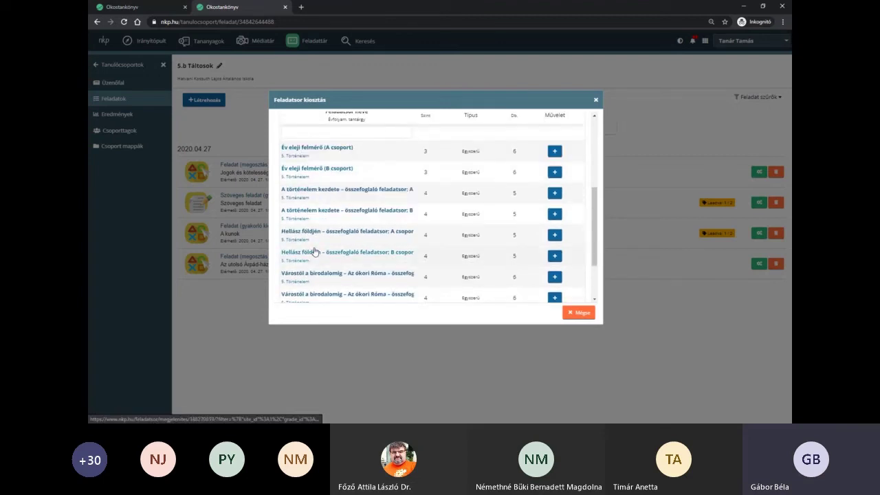
pyautogui.scroll(-1, 445, 252)
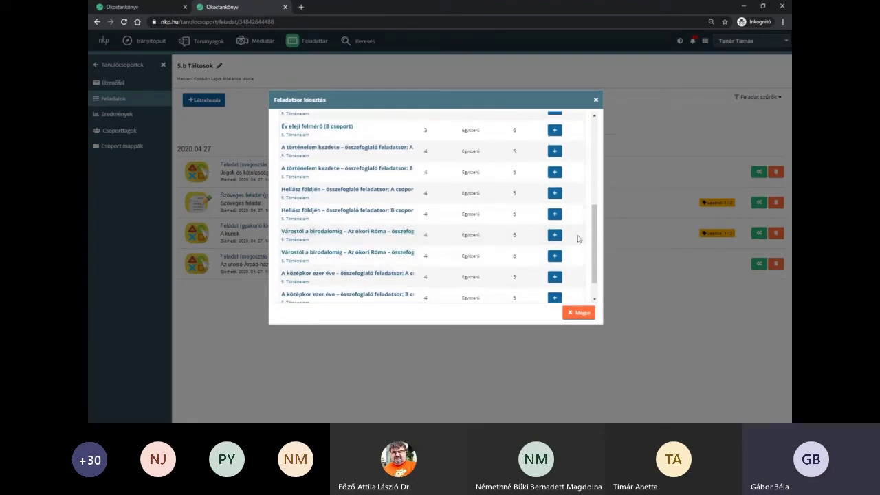
pyautogui.click(554, 236)
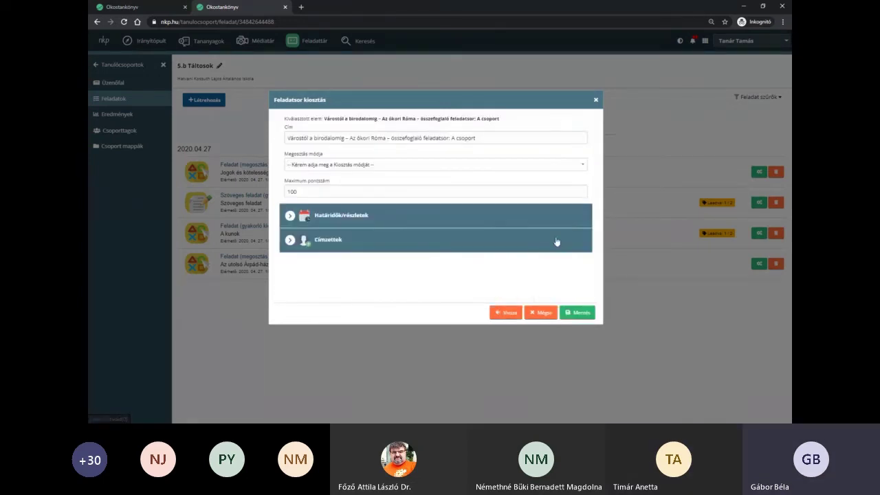
pyautogui.click(352, 165)
pyautogui.click(323, 203)
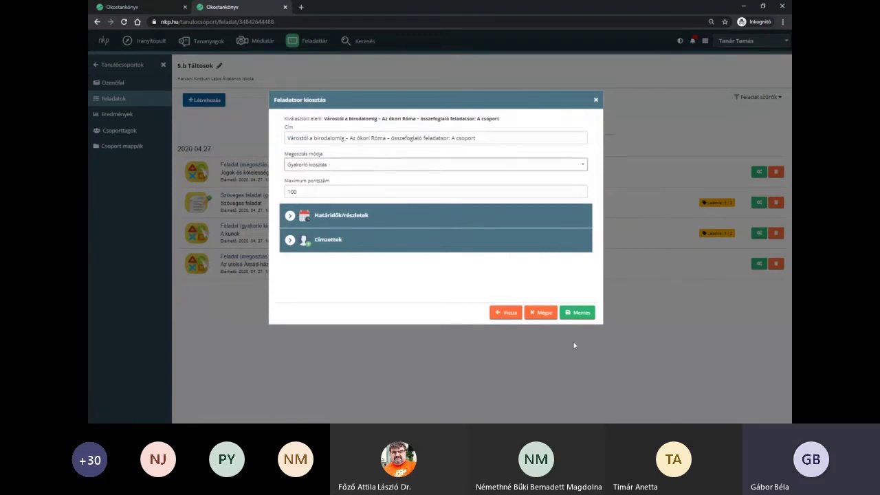
pyautogui.click(581, 317)
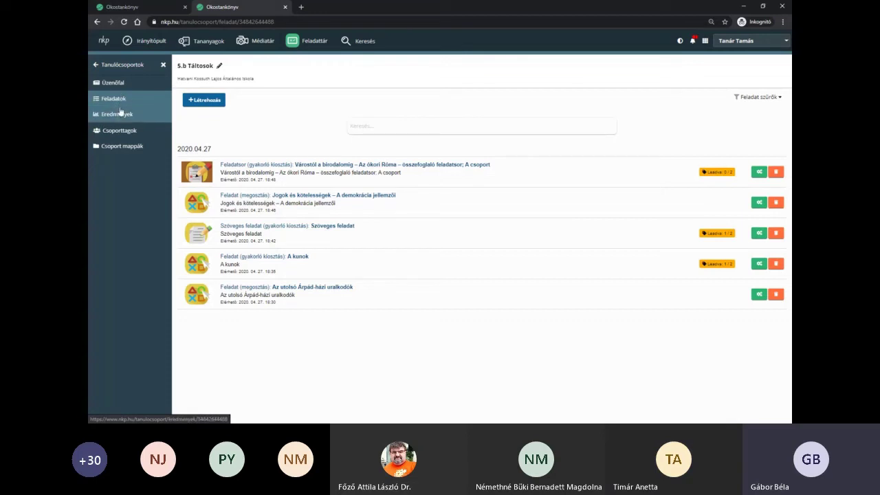
pyautogui.click(130, 146)
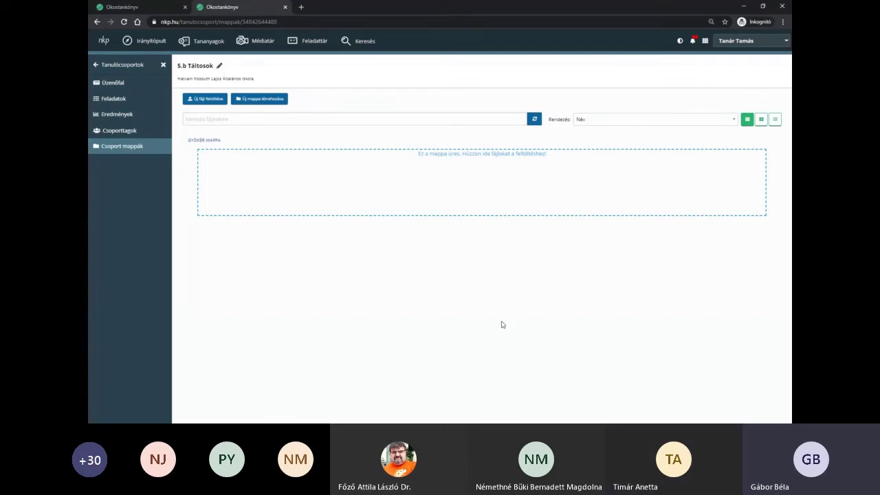
pyautogui.click(120, 104)
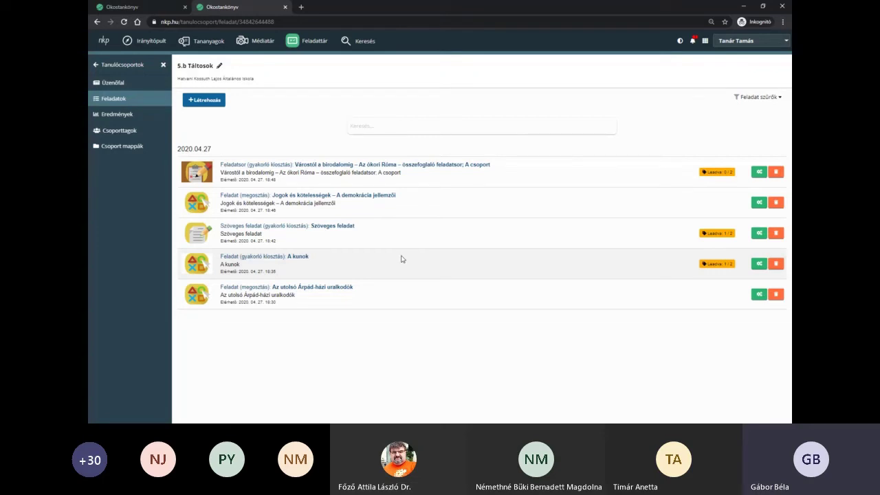
pyautogui.click(206, 103)
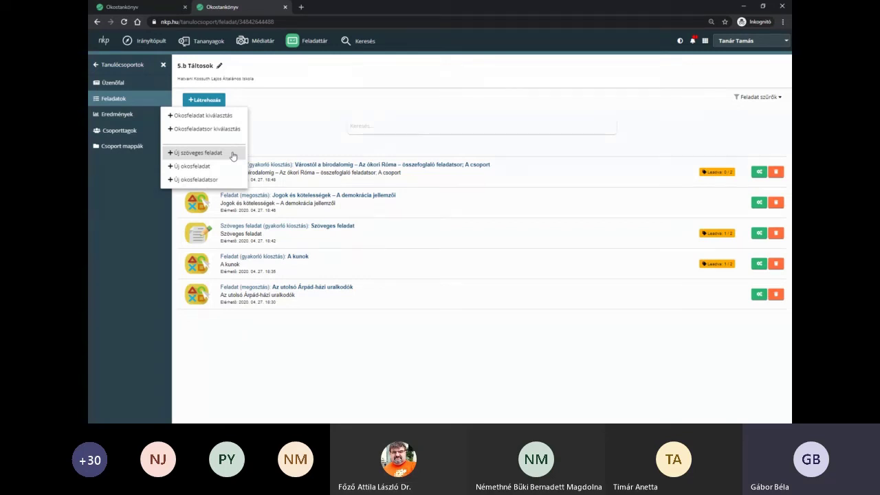
pyautogui.click(662, 143)
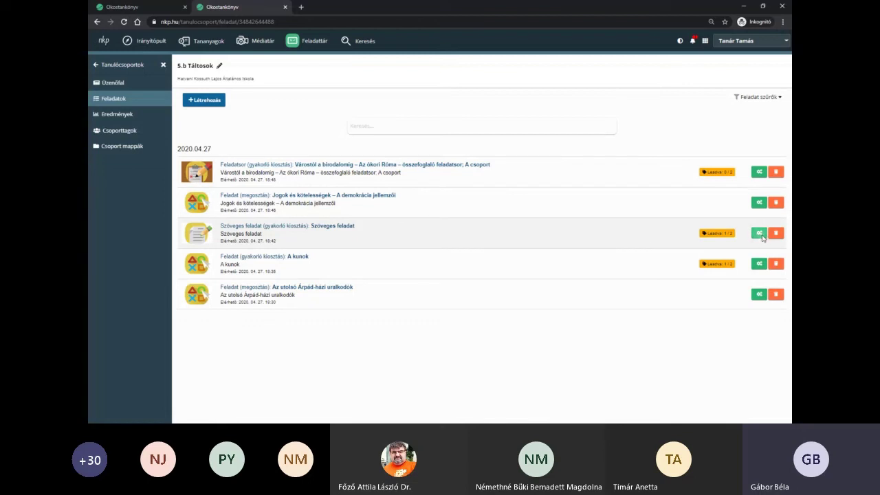
# - Raise Szöveges feladat's maximum plays to 2, then open the student's new assignment notification
pyautogui.click(762, 238)
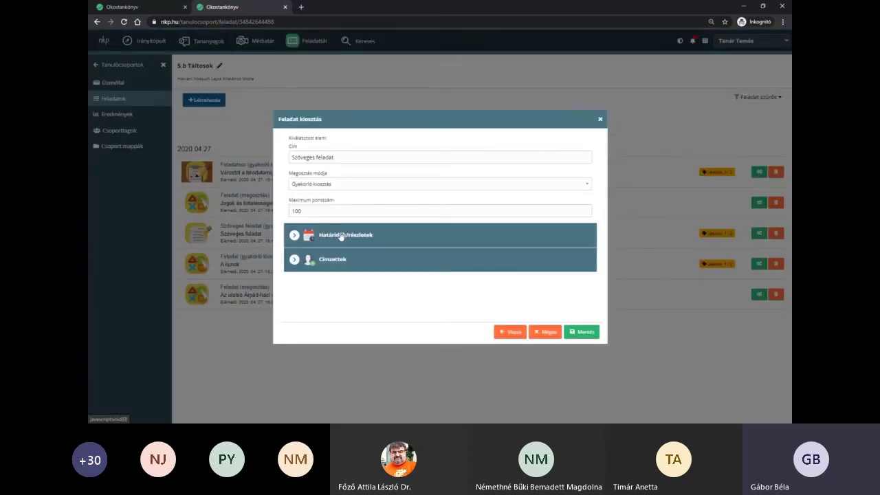
pyautogui.click(340, 235)
pyautogui.scroll(-2, 427, 274)
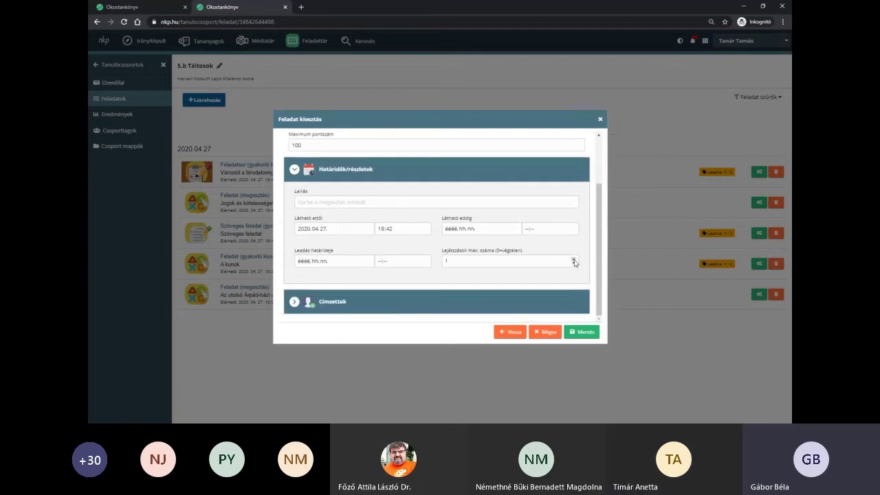
pyautogui.click(574, 260)
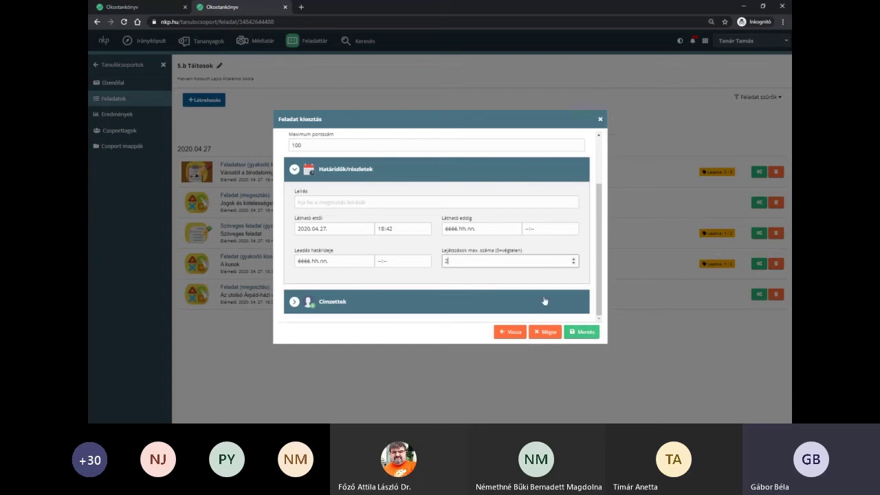
pyautogui.click(581, 335)
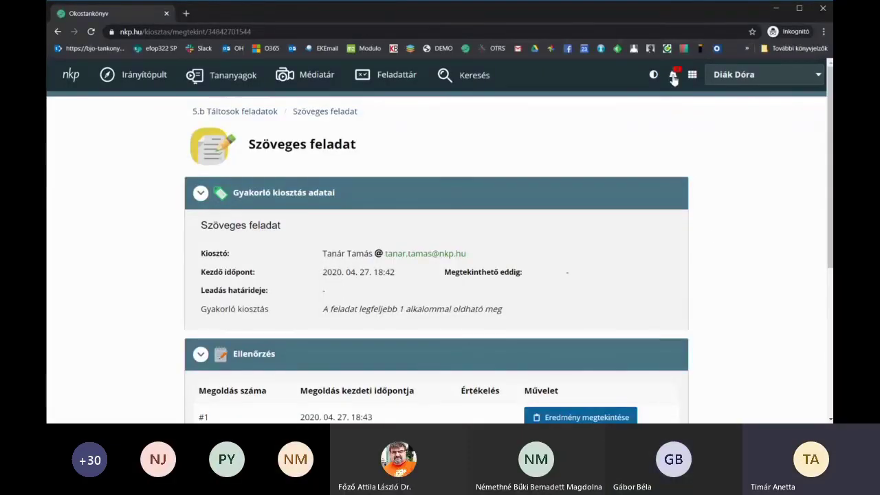
pyautogui.click(674, 77)
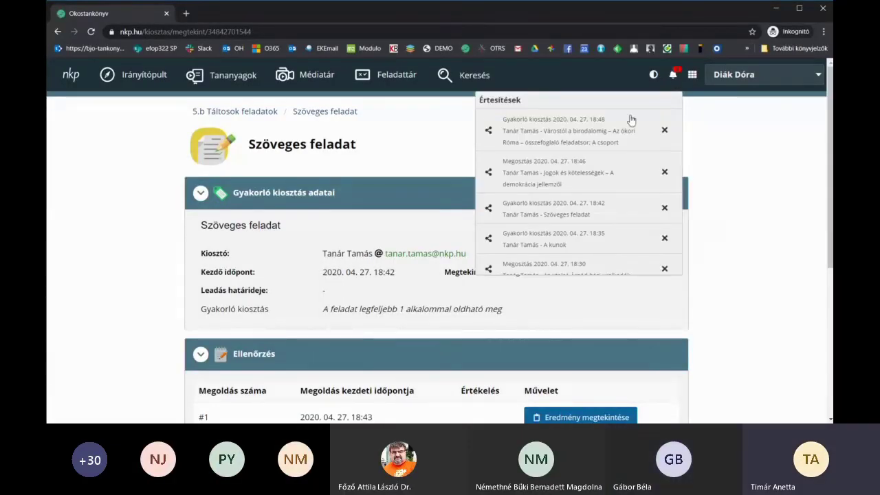
pyautogui.click(532, 135)
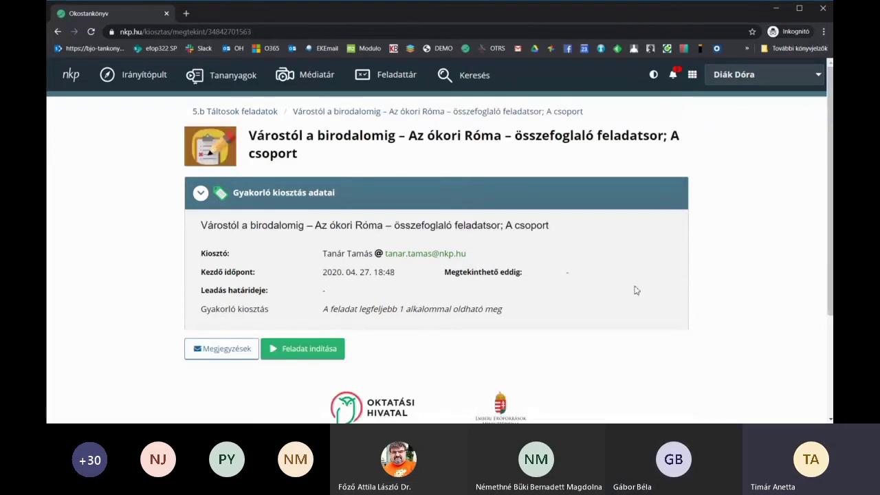
# - Start the Roman history practice task
pyautogui.scroll(-2, 642, 277)
pyautogui.scroll(2, 643, 280)
pyautogui.click(325, 352)
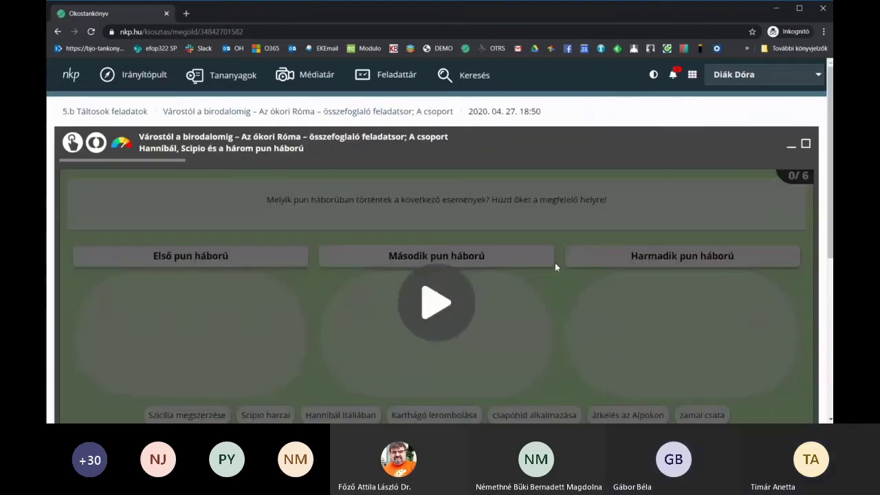
# - Sort the six events, such as Szicília megszerzése, Hannibál Itáliában and zamai csata, into the Punic wars
pyautogui.scroll(-2, 555, 266)
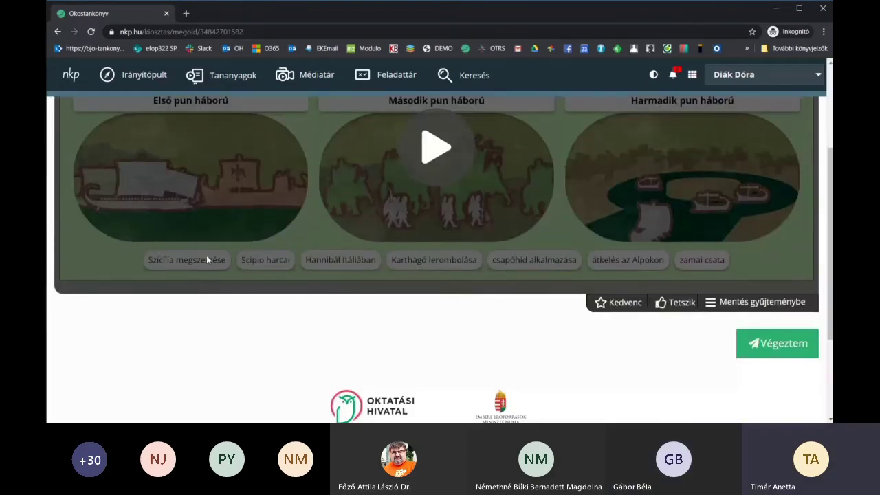
pyautogui.scroll(2, 314, 183)
pyautogui.scroll(-1, 311, 187)
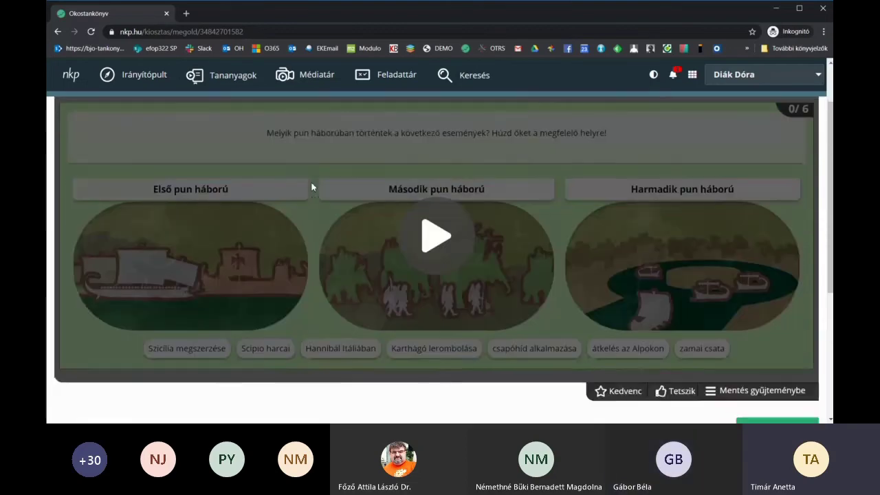
pyautogui.scroll(-1, 187, 259)
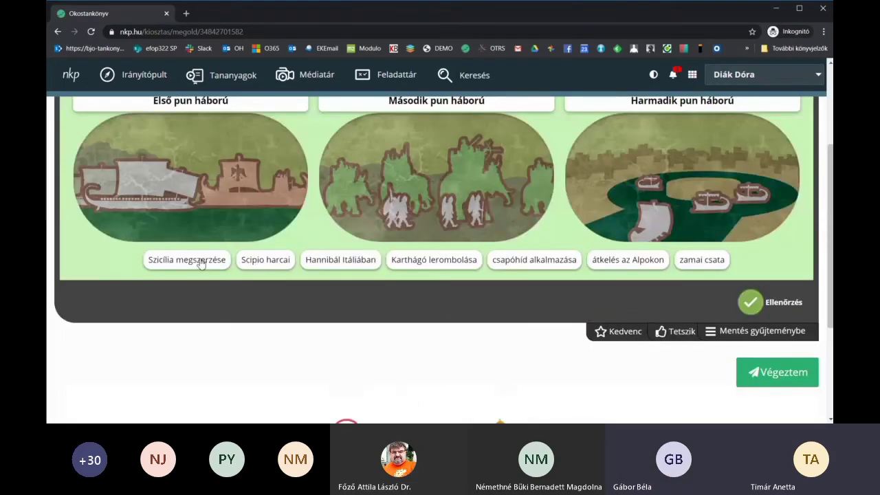
pyautogui.moveTo(199, 260); pyautogui.dragTo(190, 179)
pyautogui.moveTo(303, 260); pyautogui.dragTo(406, 220)
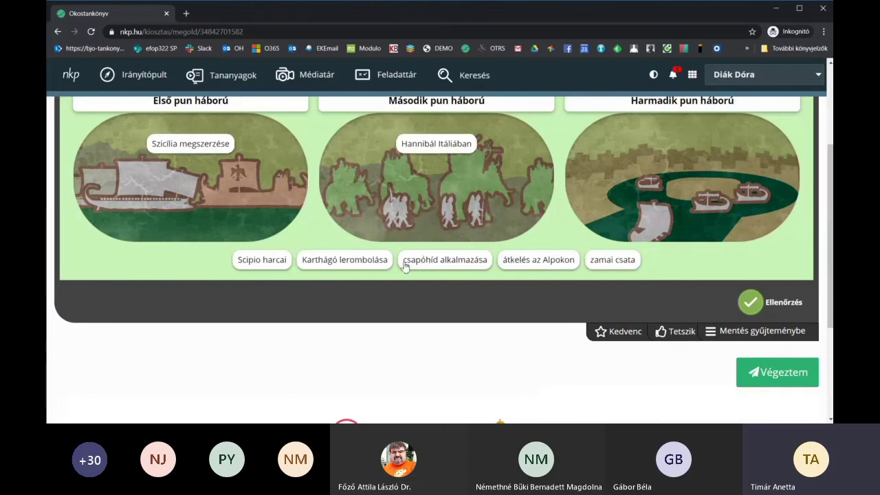
pyautogui.moveTo(404, 265); pyautogui.dragTo(440, 199)
pyautogui.moveTo(323, 265); pyautogui.dragTo(315, 231)
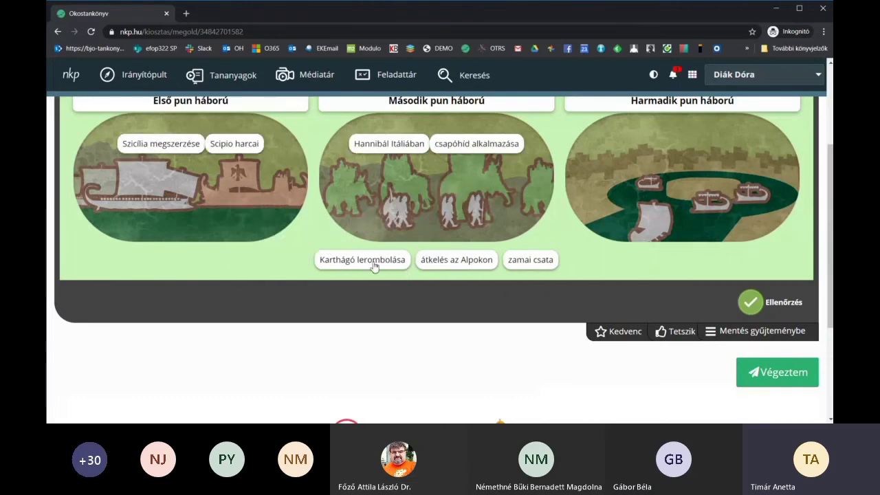
pyautogui.moveTo(374, 267); pyautogui.dragTo(661, 200)
pyautogui.moveTo(476, 262); pyautogui.dragTo(444, 206)
# - Check the sorting, which scores 0.57 points, and reveal the correct placement of every event
pyautogui.scroll(-1, 650, 243)
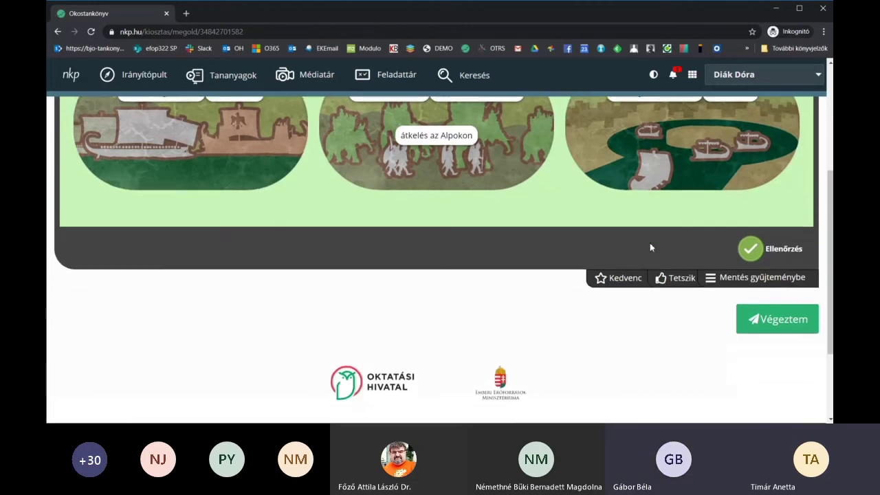
pyautogui.click(751, 250)
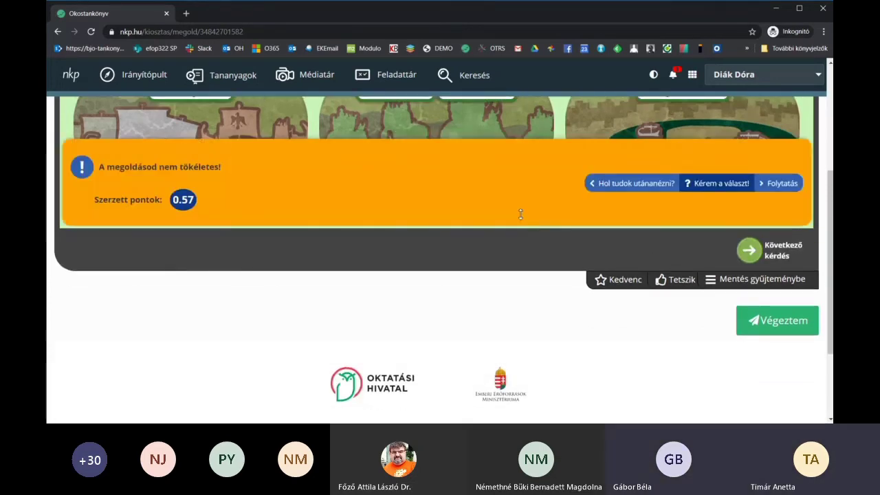
pyautogui.scroll(2, 521, 212)
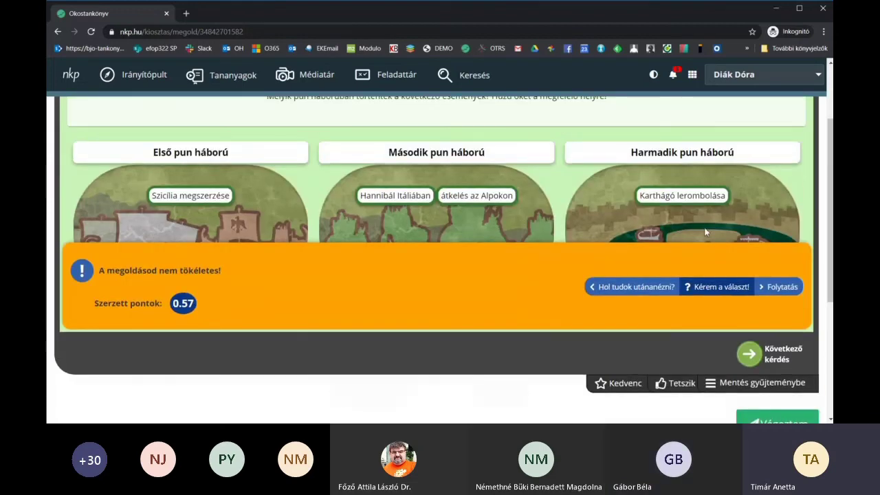
pyautogui.scroll(-1, 734, 216)
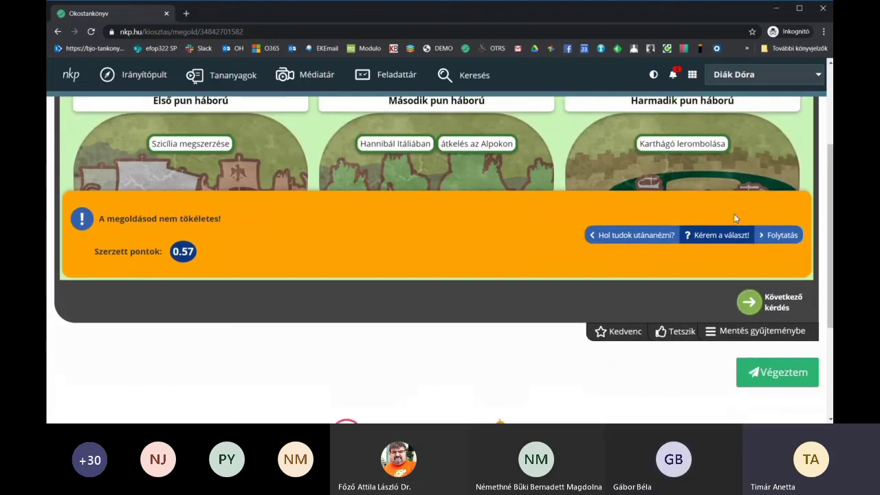
pyautogui.click(702, 238)
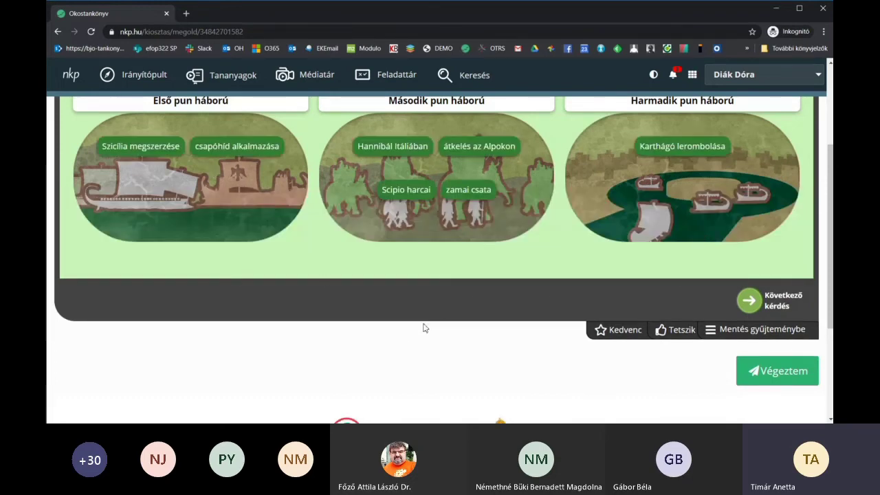
pyautogui.scroll(-2, 425, 328)
pyautogui.scroll(2, 424, 328)
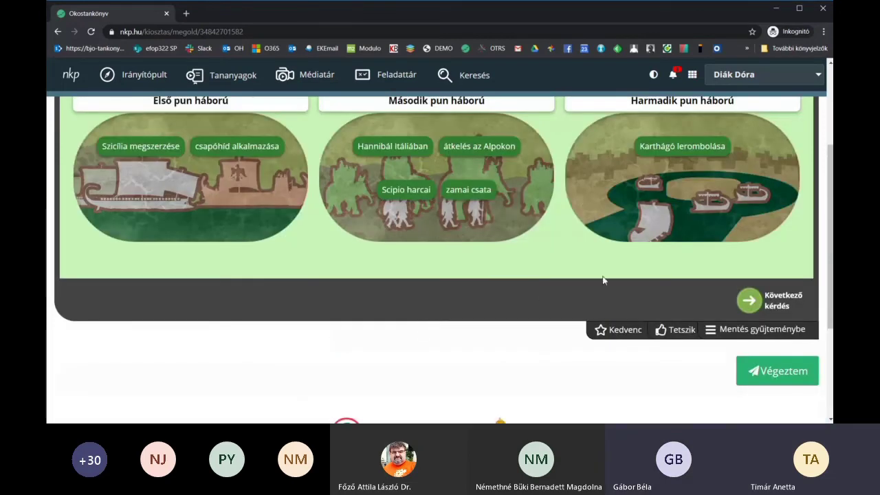
# - On the next question, answer Romulus, check it and reveal the correct answer
pyautogui.click(750, 302)
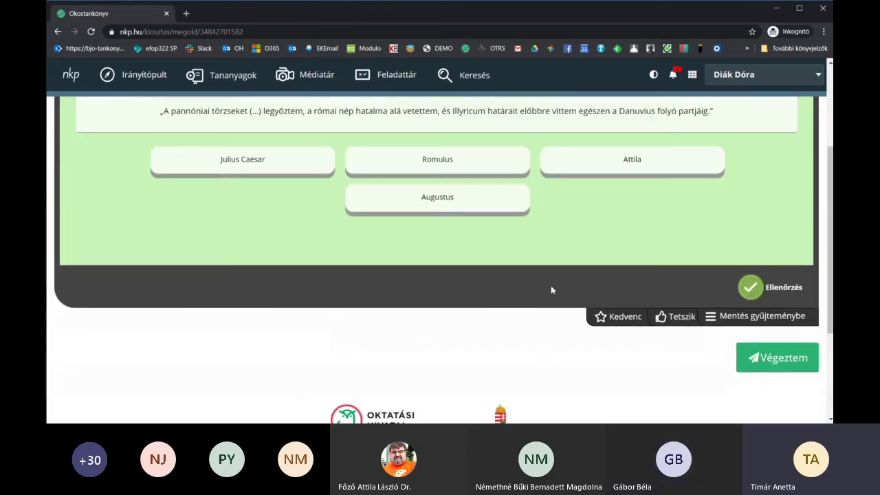
pyautogui.scroll(1, 489, 268)
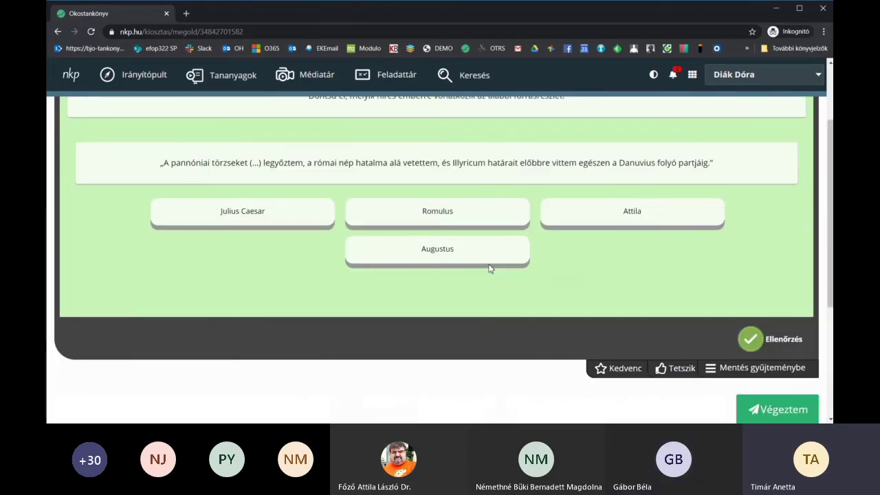
pyautogui.click(472, 219)
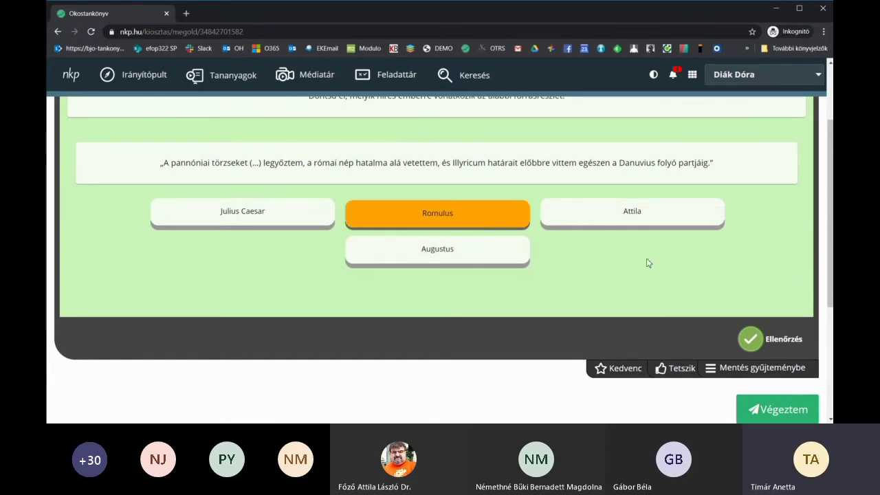
pyautogui.scroll(-2, 646, 262)
pyautogui.click(750, 235)
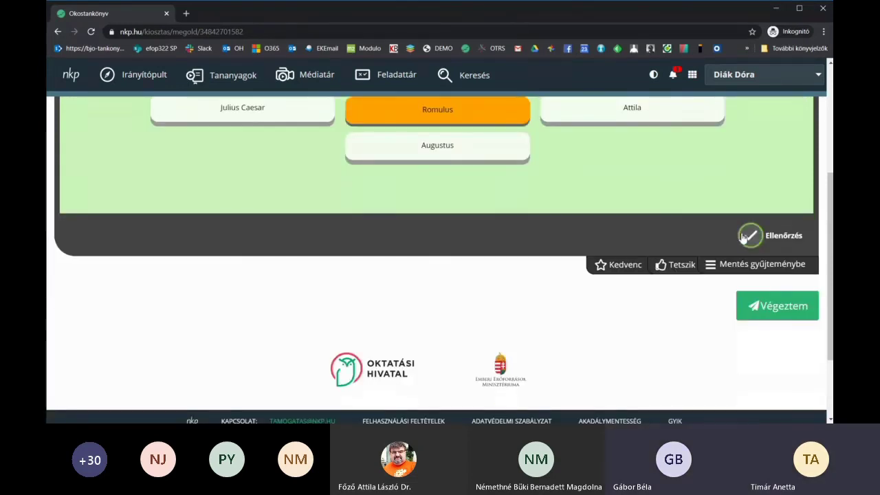
pyautogui.scroll(2, 464, 195)
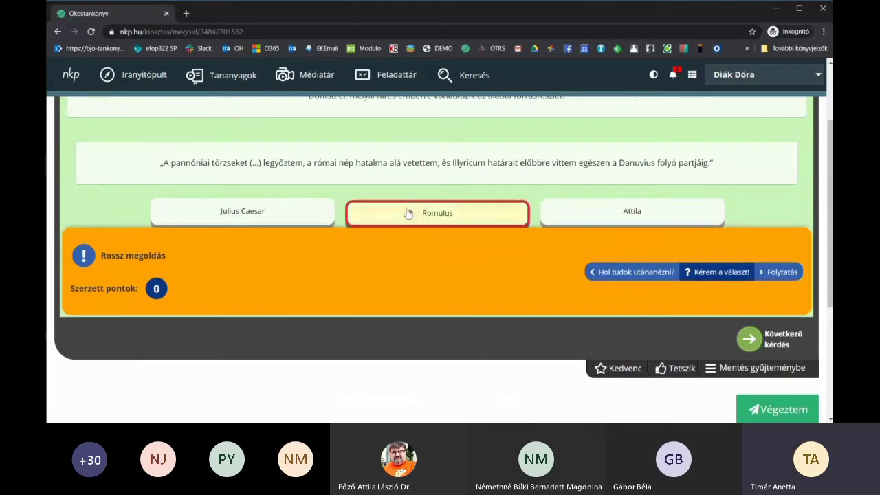
pyautogui.click(721, 272)
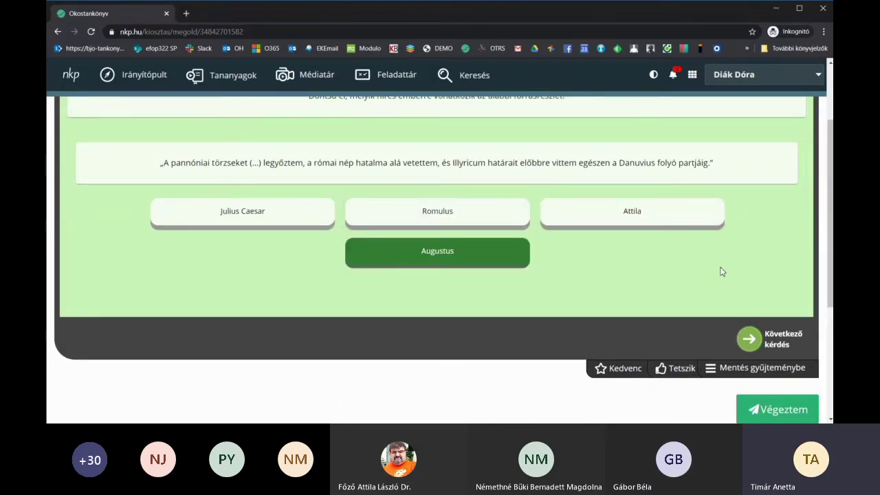
# - Move to the following question, answer Romulus again, check it and show the solution
pyautogui.scroll(-2, 720, 271)
pyautogui.click(752, 242)
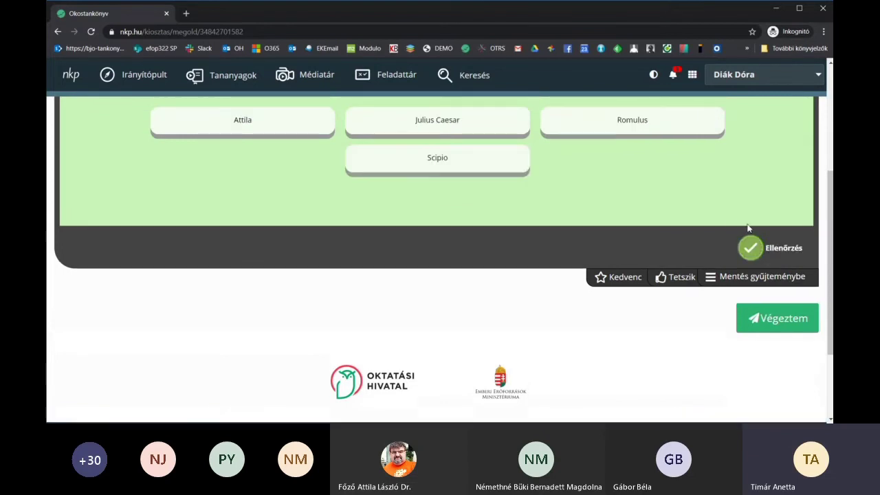
pyautogui.scroll(2, 645, 215)
pyautogui.click(650, 180)
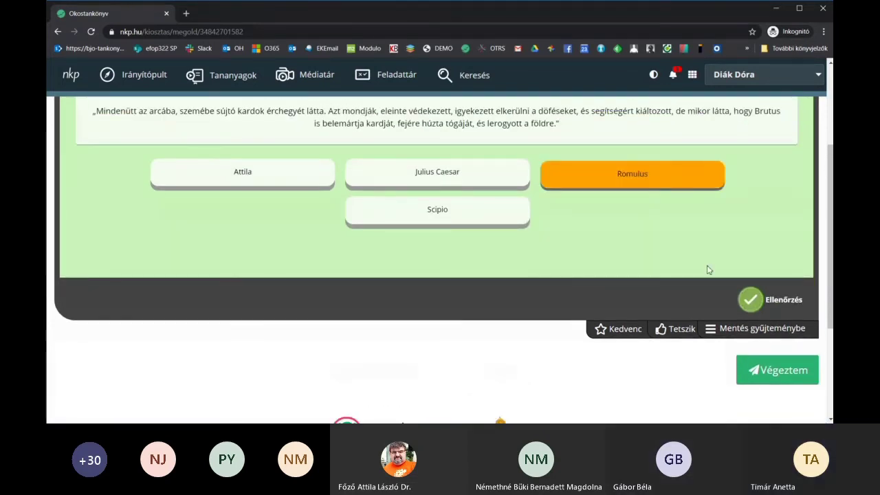
pyautogui.click(751, 300)
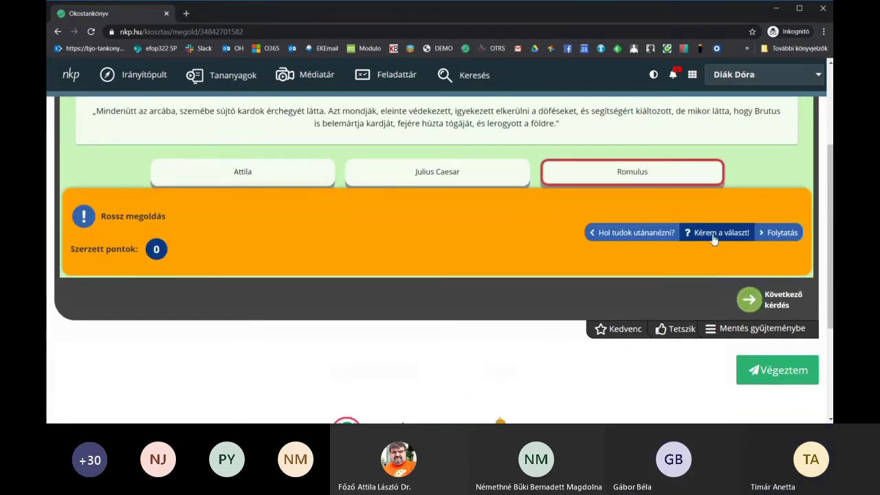
pyautogui.click(713, 239)
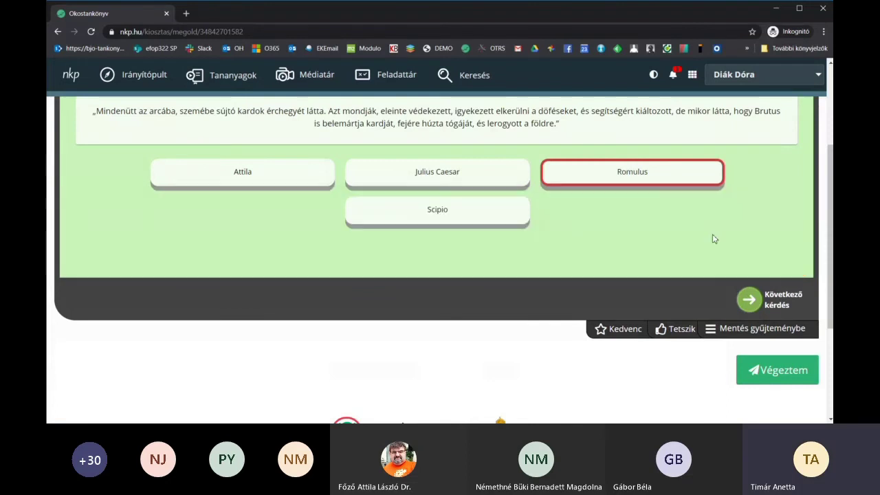
# - On the next question, answer Scipio, check it and reveal the correct answer
pyautogui.click(749, 299)
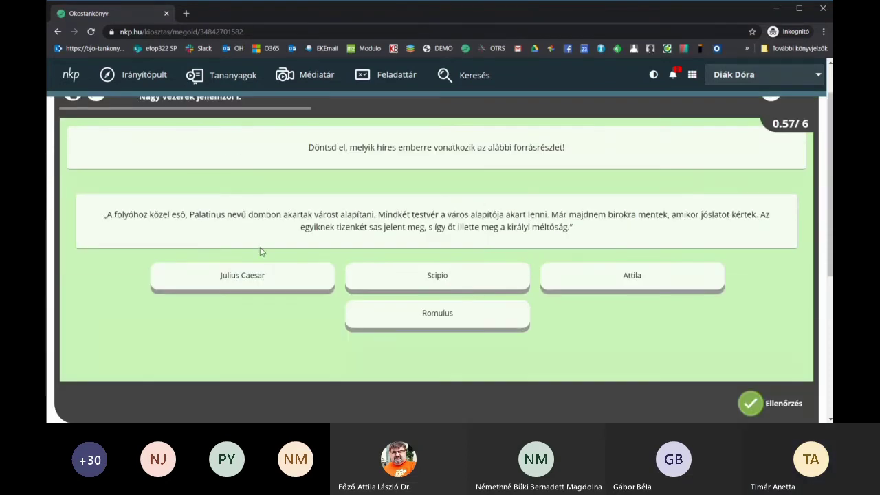
pyautogui.click(438, 278)
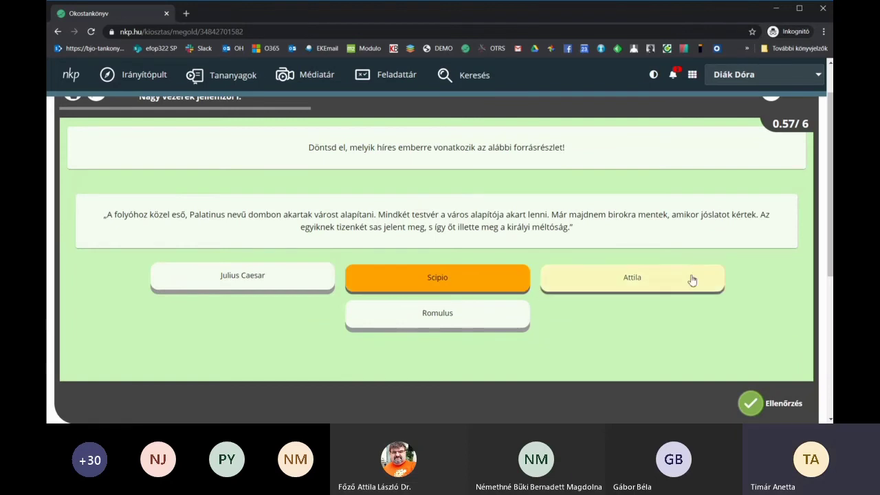
pyautogui.scroll(-2, 747, 271)
pyautogui.click(753, 255)
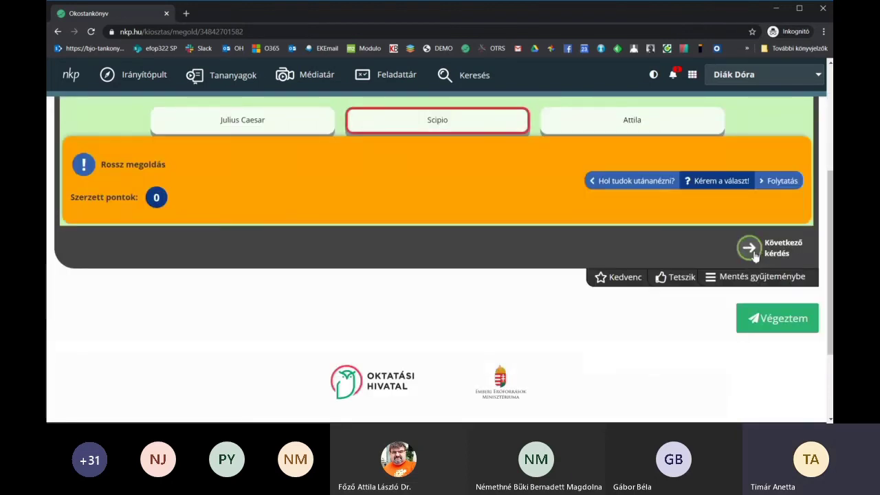
pyautogui.click(709, 186)
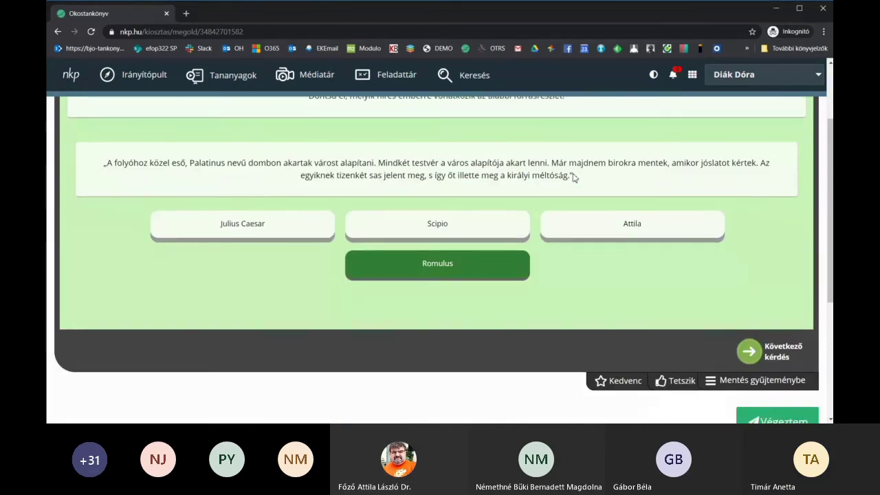
# - Advance past the last question and finish with Végeztem to reach the overview showing 9%
pyautogui.scroll(-3, 728, 227)
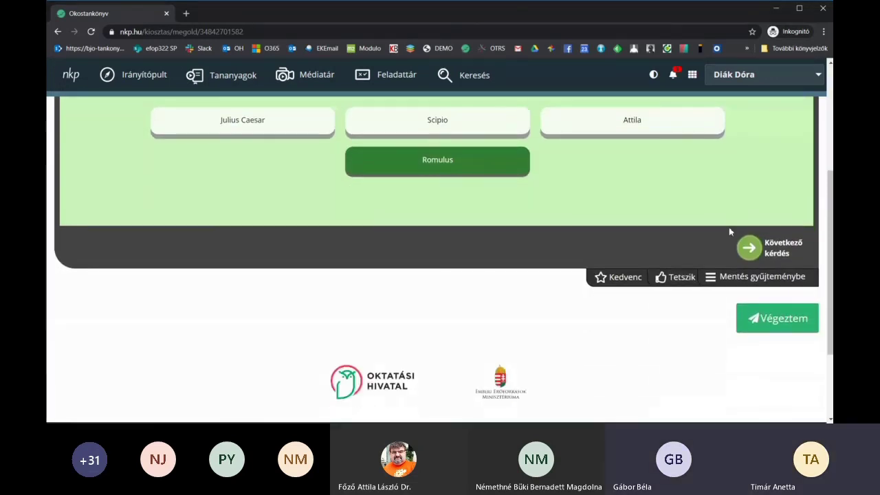
pyautogui.click(749, 248)
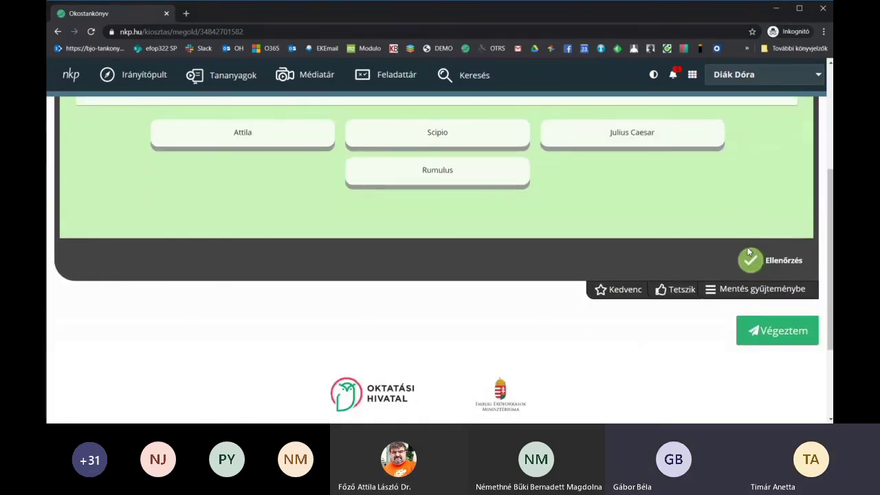
pyautogui.scroll(2, 749, 252)
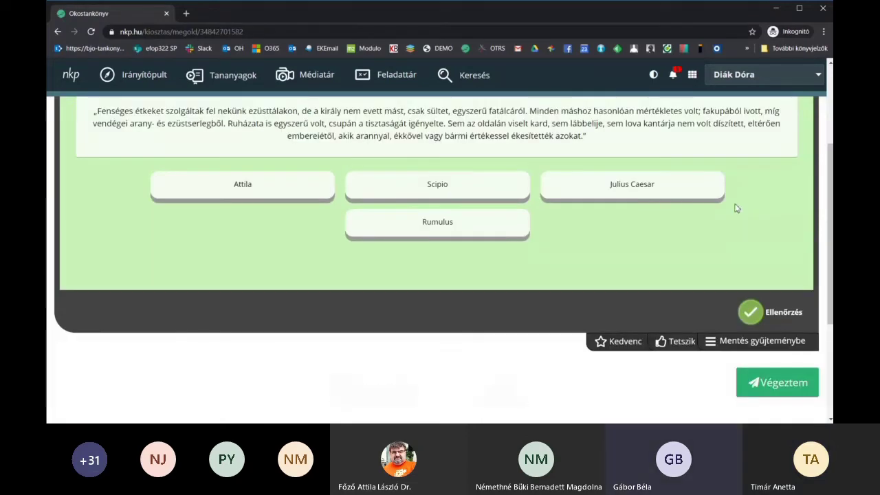
pyautogui.scroll(-3, 739, 220)
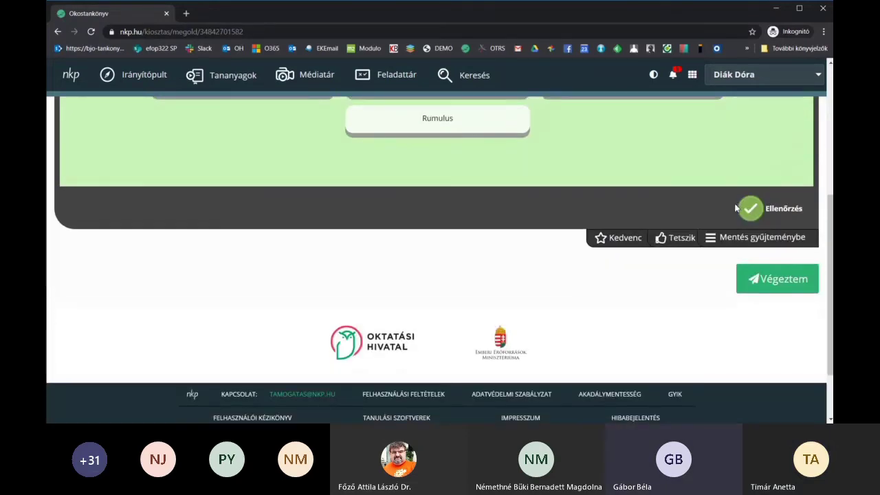
pyautogui.scroll(-2, 735, 208)
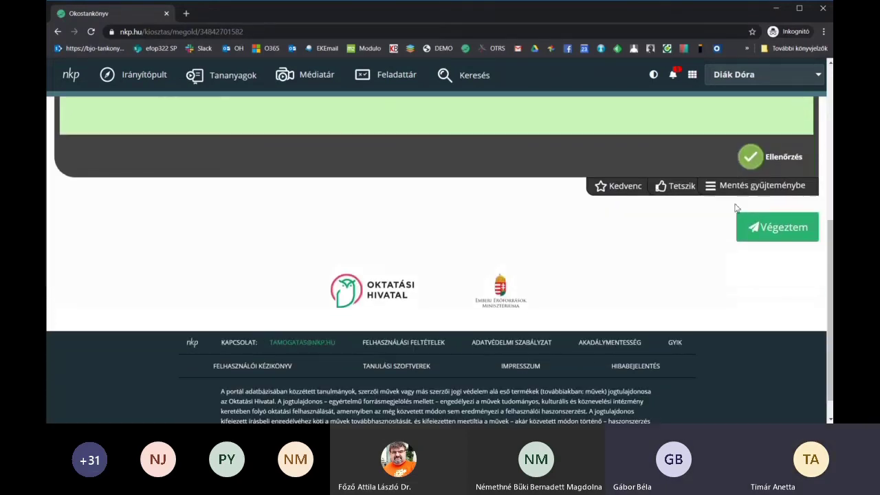
pyautogui.click(783, 231)
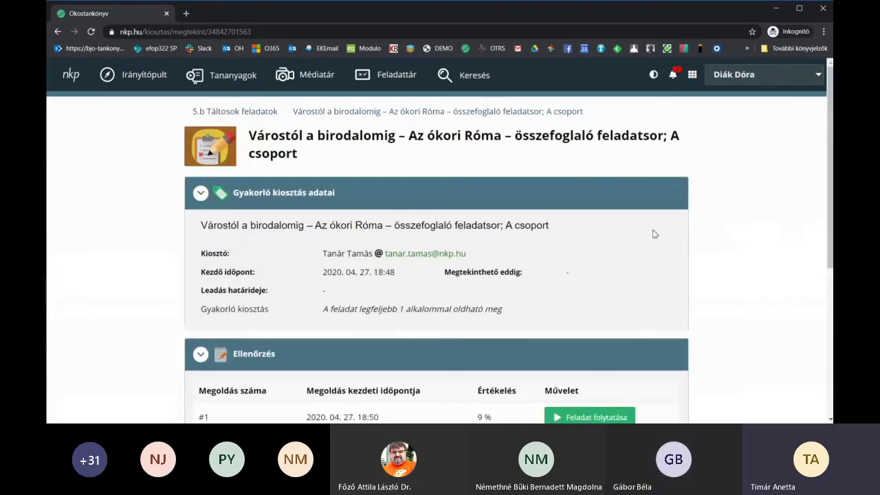
# - Resume the Roman history assignment with Feladat folytatása
pyautogui.scroll(-2, 727, 217)
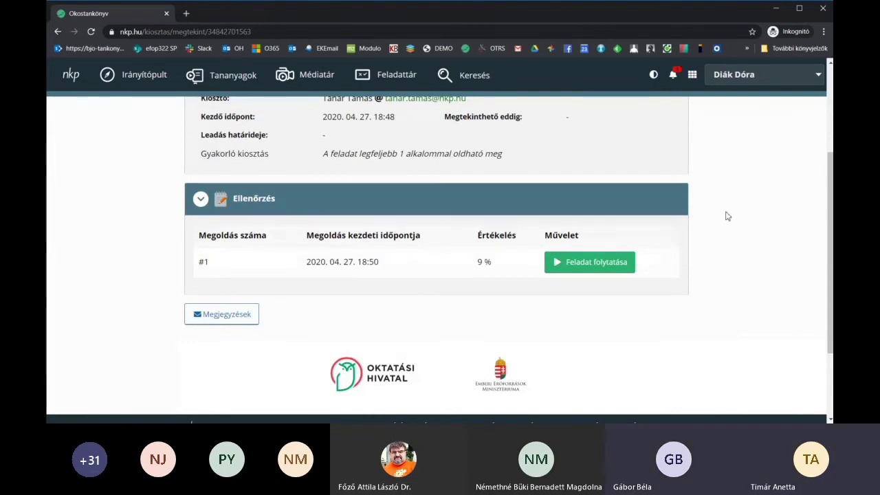
pyautogui.click(588, 265)
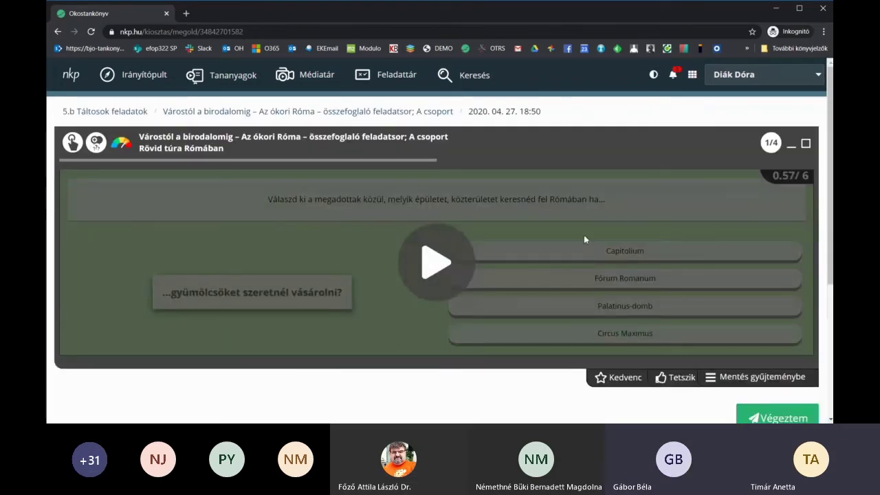
pyautogui.scroll(-3, 584, 237)
pyautogui.scroll(1, 617, 225)
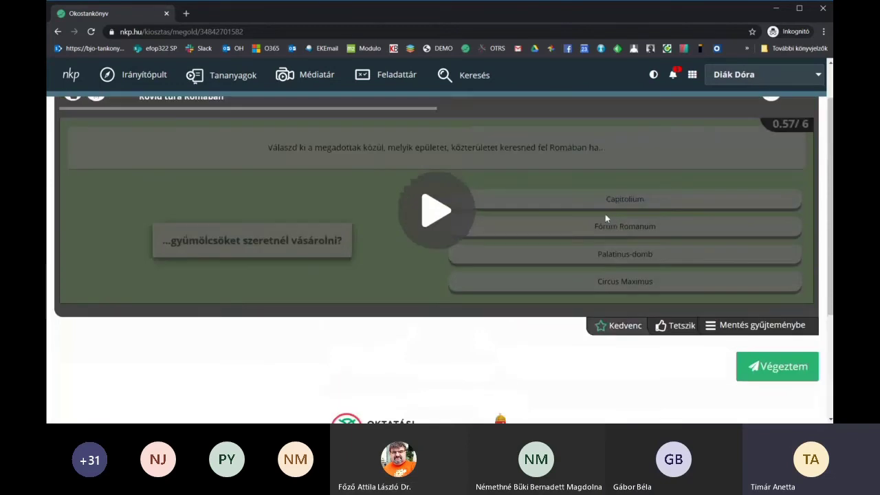
# - Start the fruit-buying question, pick Fórum Romanum and check it for 0.25 points
pyautogui.click(433, 201)
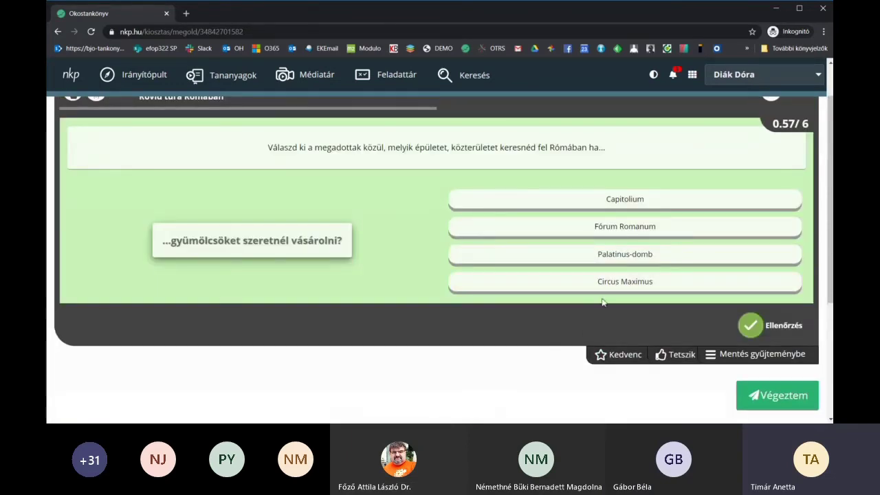
pyautogui.click(638, 234)
pyautogui.scroll(-3, 687, 230)
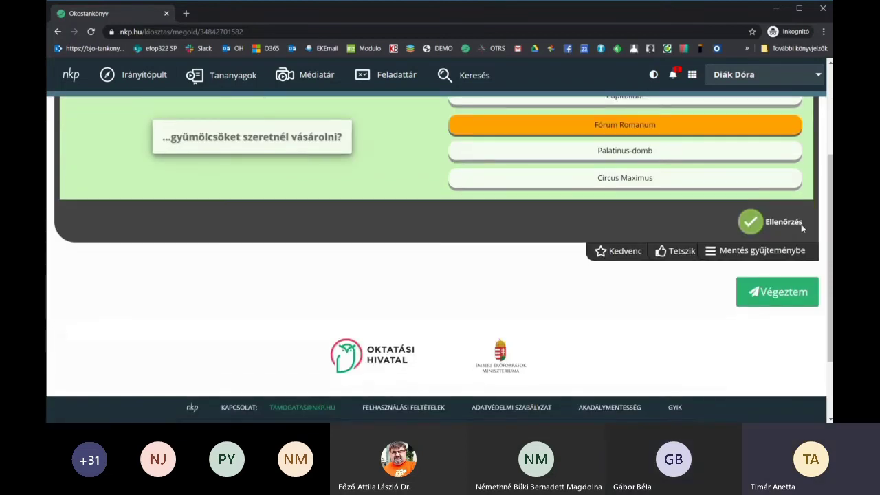
pyautogui.click(751, 222)
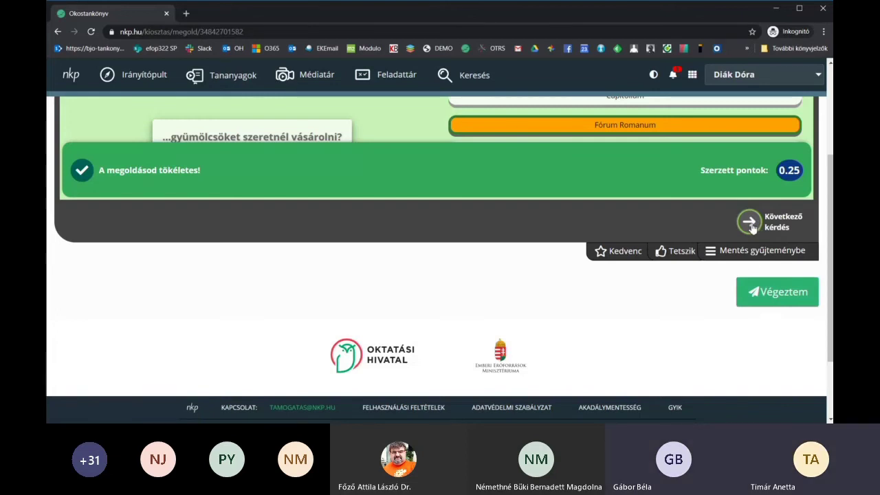
# - Finish the attempt with Végeztem and look over its summary
pyautogui.click(767, 293)
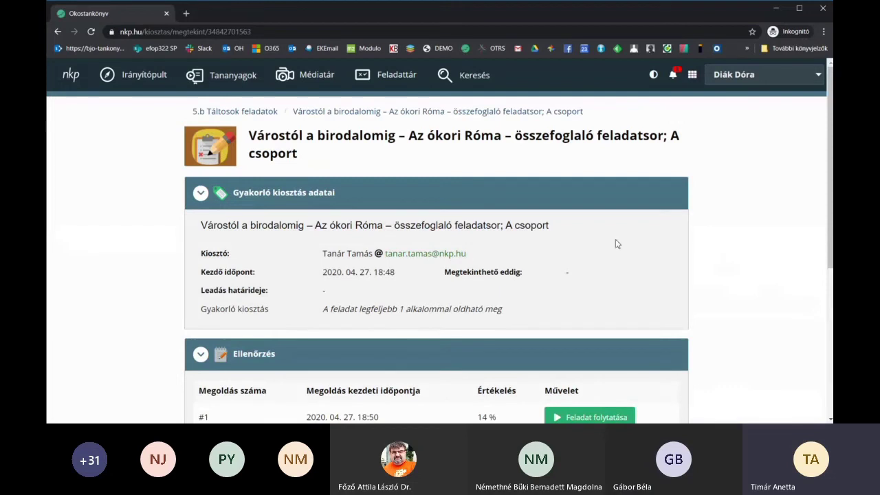
pyautogui.scroll(-3, 698, 237)
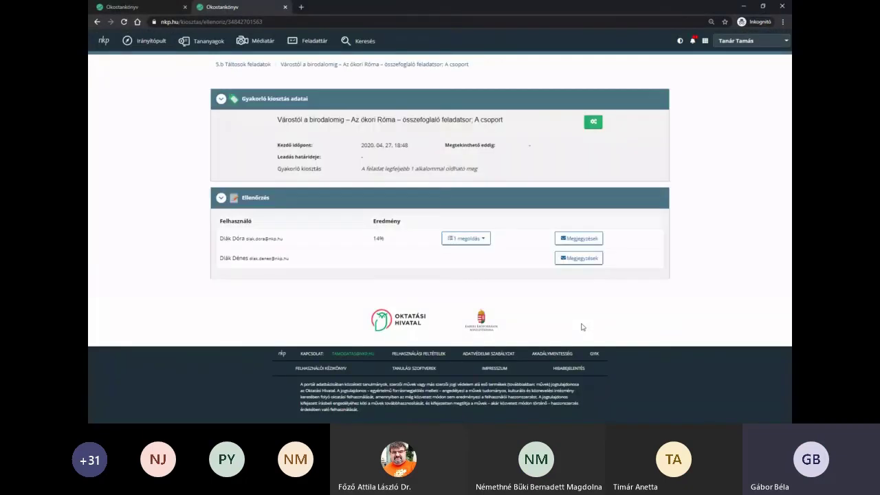
# - Expand the student's 14% attempt, highlight '6. feladatnál tart', then return to the 5.b Táltosok tasks
pyautogui.doubleClick(376, 256)
pyautogui.click(480, 258)
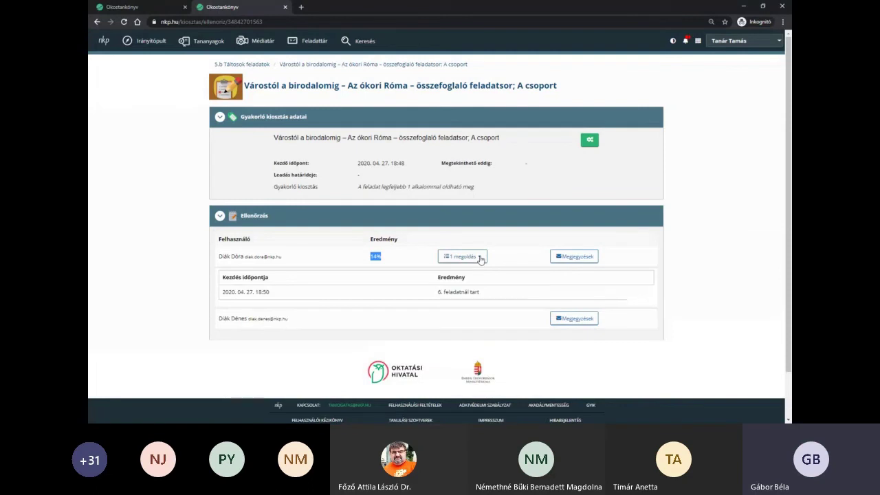
pyautogui.moveTo(436, 293); pyautogui.dragTo(508, 296)
pyautogui.click(525, 295)
pyautogui.moveTo(483, 294); pyautogui.dragTo(438, 293)
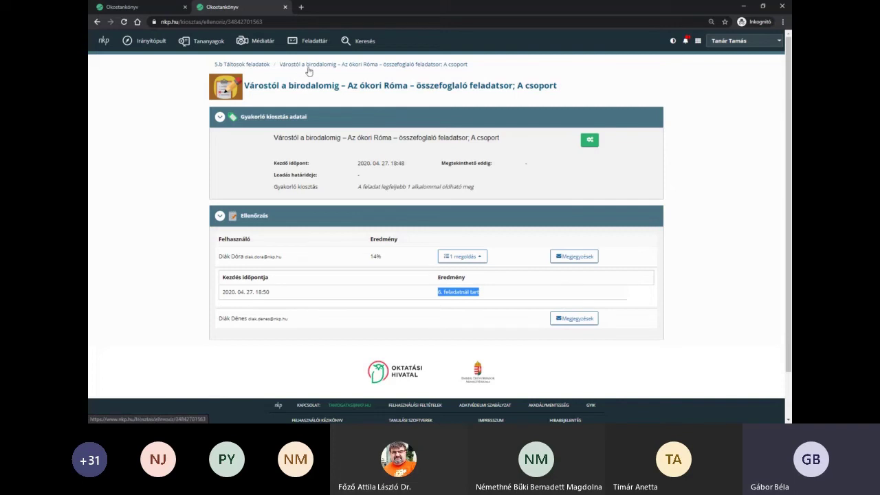
pyautogui.click(241, 65)
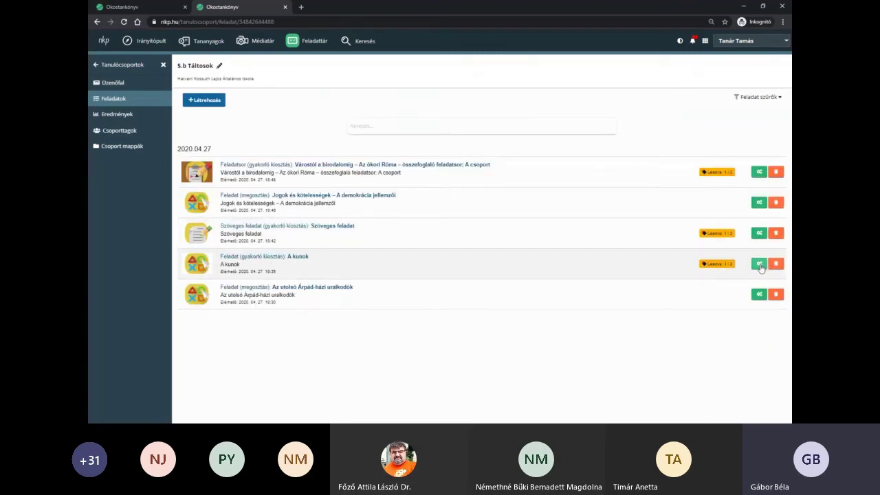
# - In A kunok's share settings, set maximum plays to 1 under Határidők/részletek and save
pyautogui.click(757, 265)
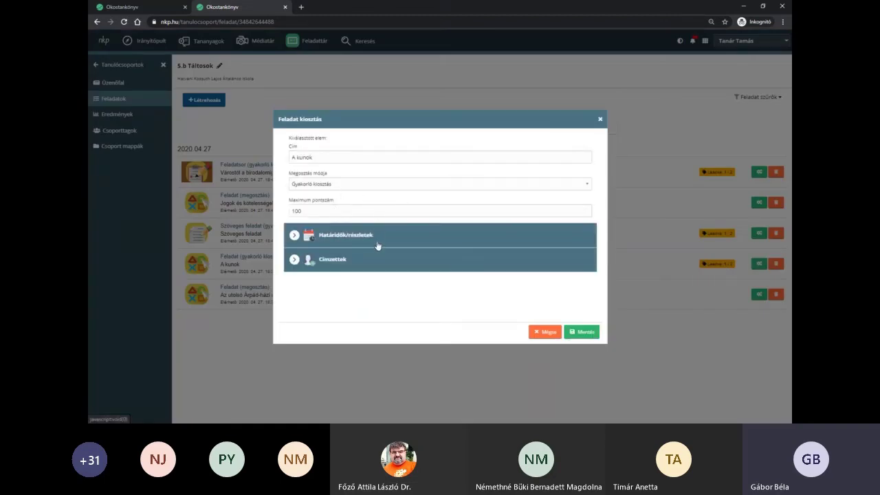
pyautogui.click(378, 245)
pyautogui.scroll(-1, 539, 296)
pyautogui.click(570, 260)
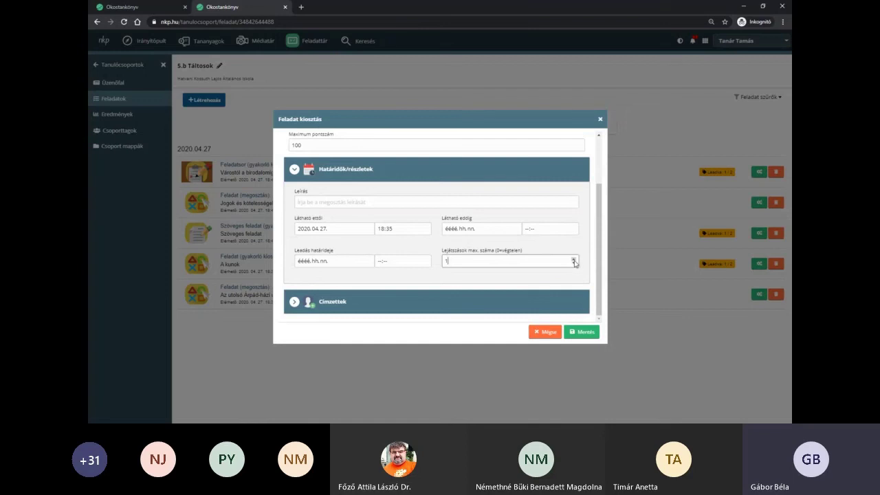
pyautogui.click(583, 333)
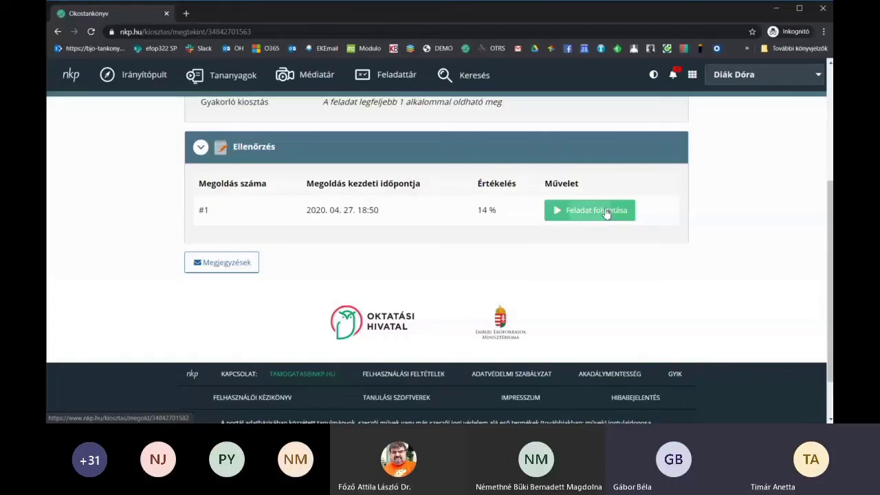
# - As the student, go through notifications to the 5.b Táltosok tasks and open A kunok
pyautogui.click(605, 211)
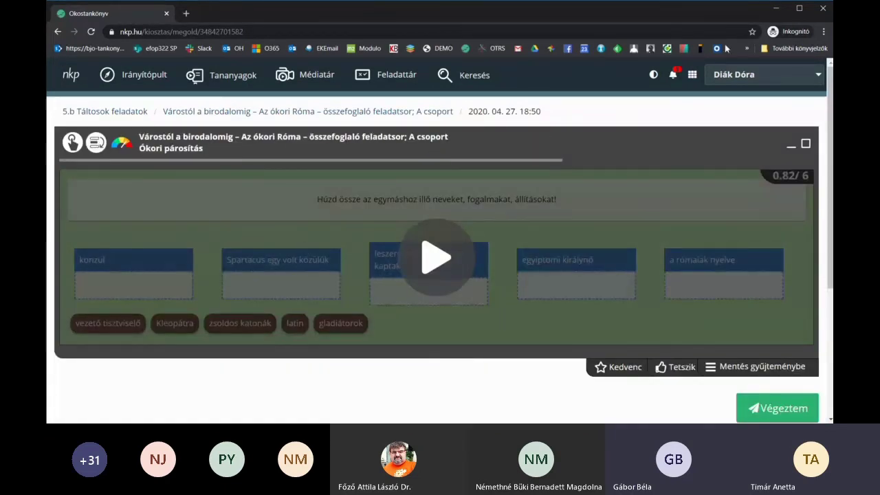
pyautogui.click(673, 78)
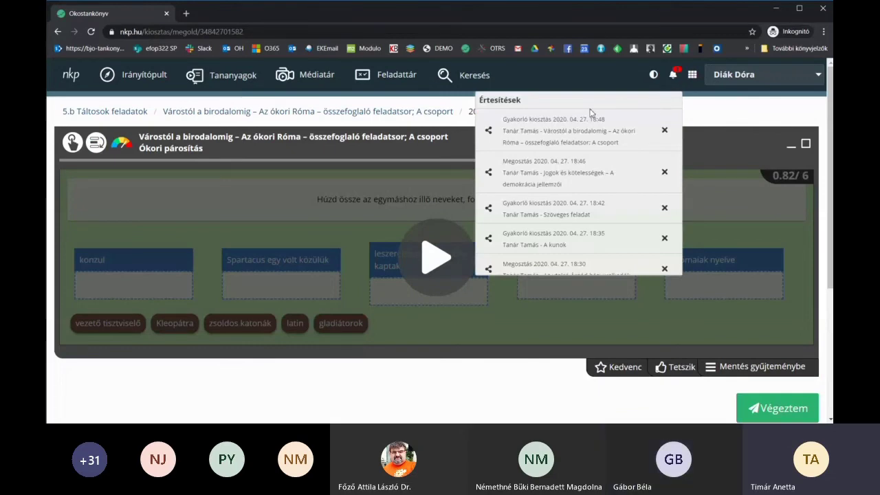
pyautogui.click(423, 112)
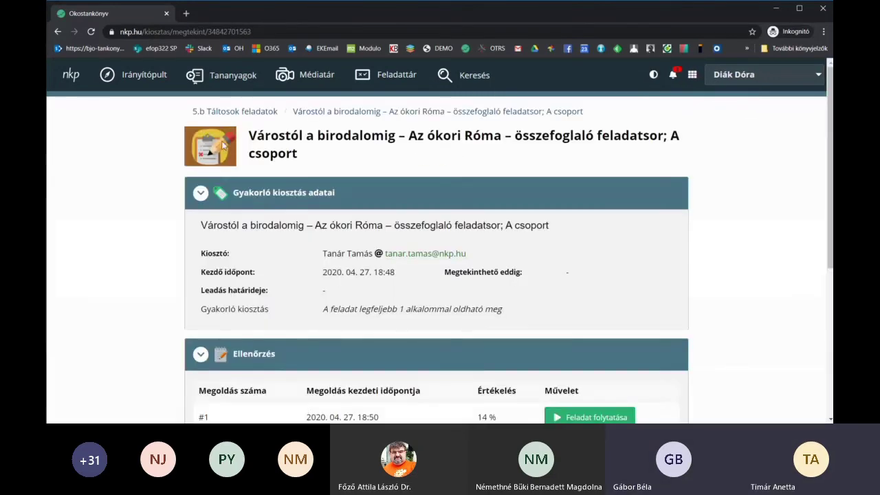
pyautogui.click(223, 111)
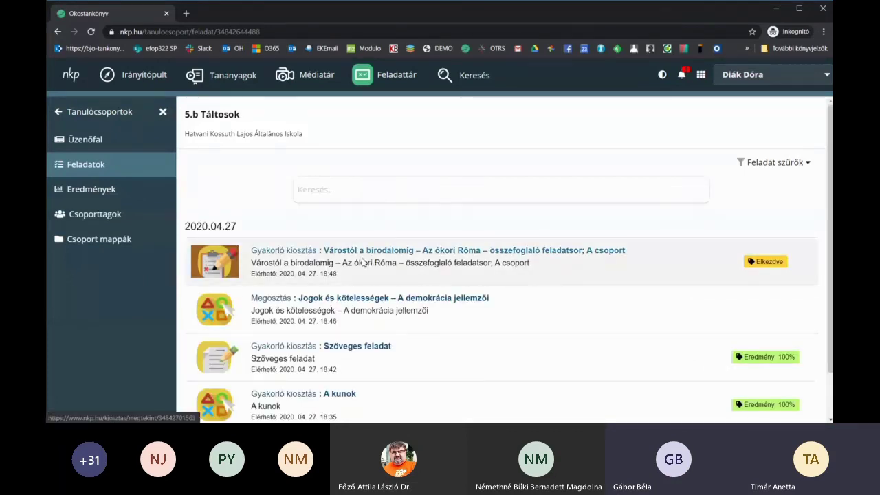
pyautogui.scroll(-1, 337, 348)
pyautogui.click(337, 349)
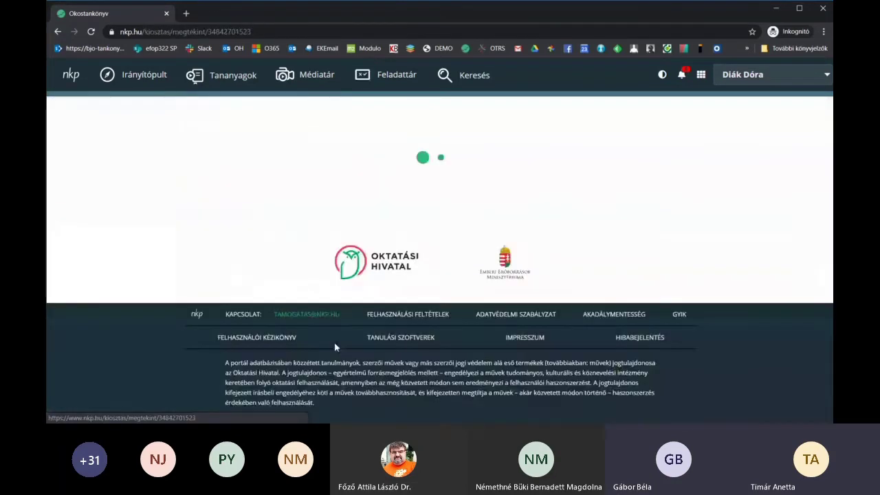
pyautogui.scroll(-3, 629, 251)
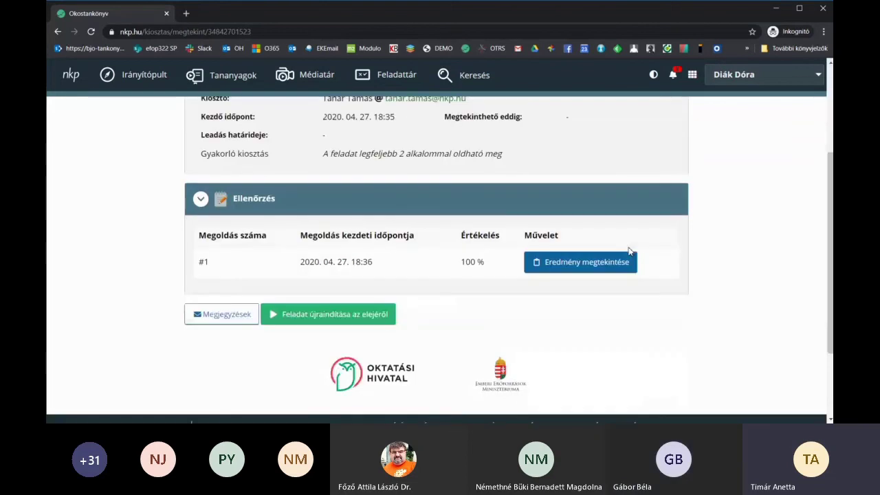
# - Restart A kunok, answer muszlim, check it and finish the attempt at 0%
pyautogui.click(326, 314)
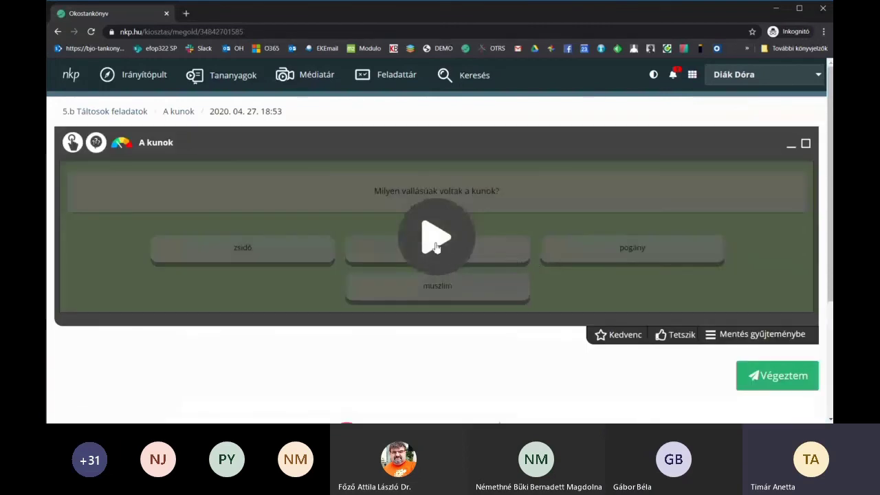
pyautogui.click(435, 248)
pyautogui.click(419, 289)
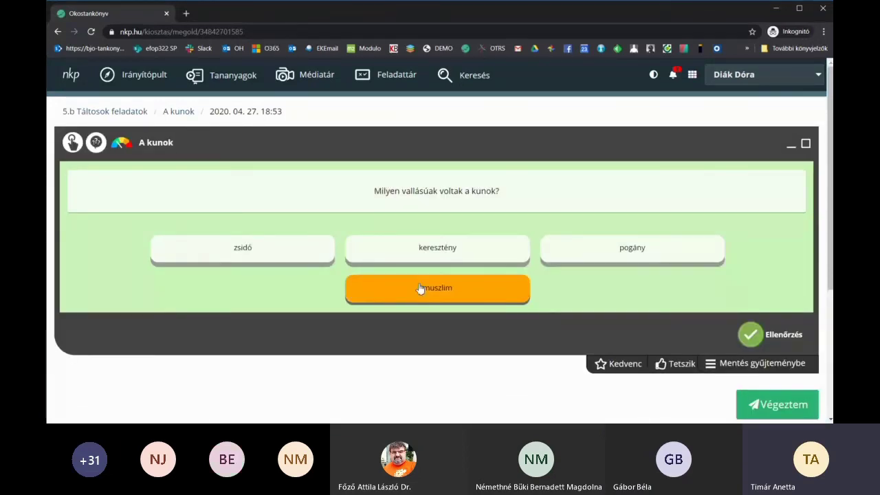
pyautogui.scroll(-2, 607, 287)
pyautogui.click(754, 237)
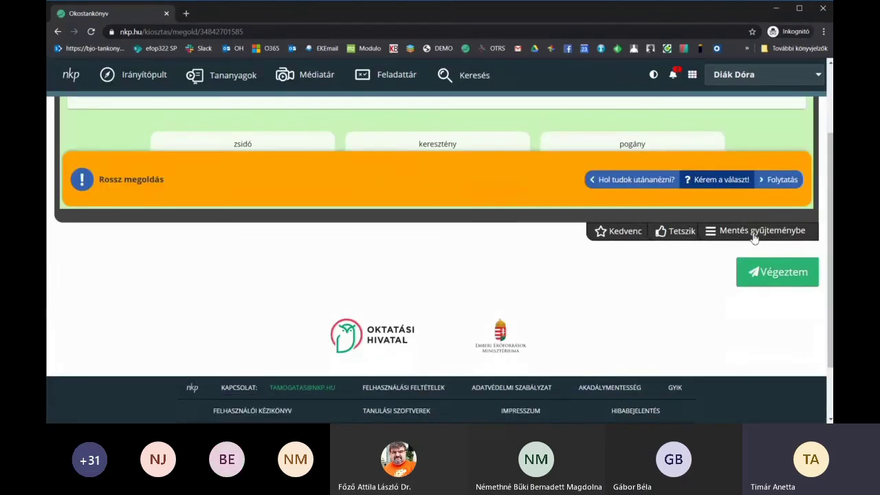
pyautogui.click(776, 274)
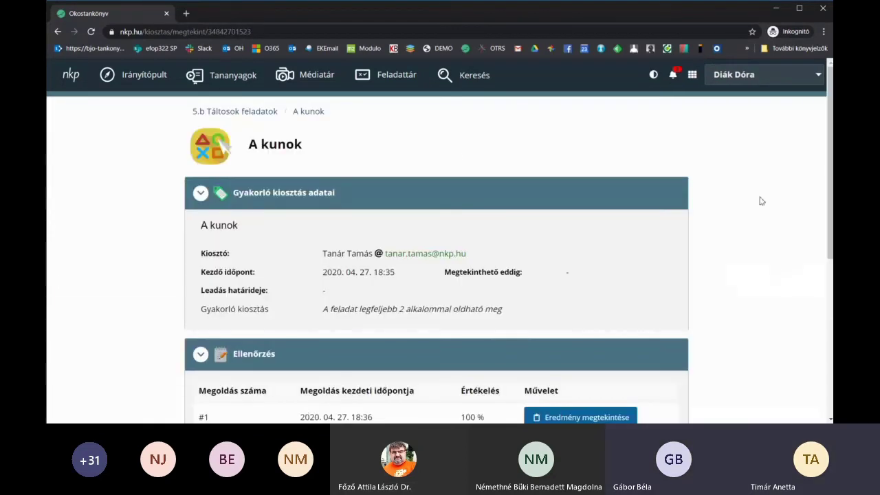
pyautogui.scroll(-3, 755, 185)
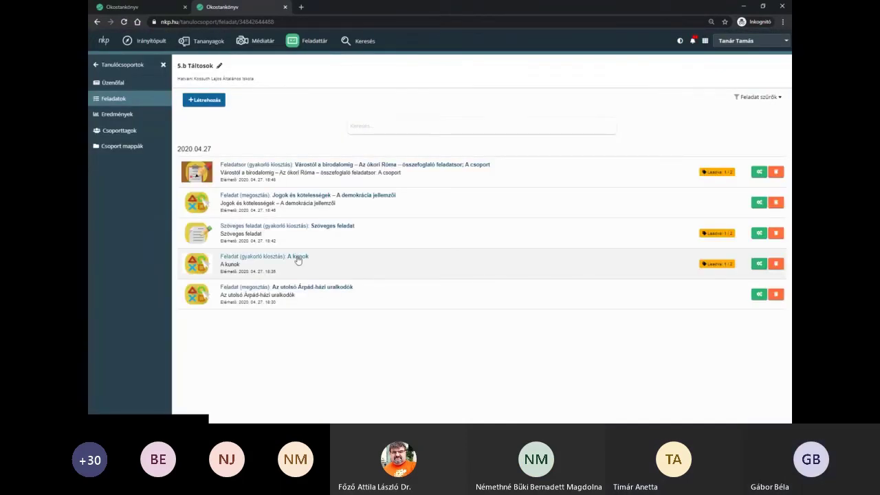
# - Review the student's second A kunok attempt from 18:53 (muszlim, 0%), then return to the task list
pyautogui.click(297, 256)
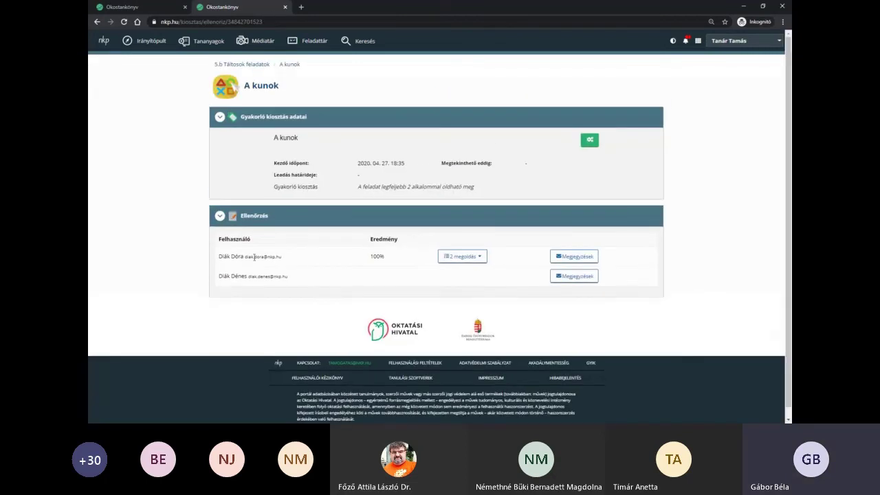
pyautogui.click(482, 258)
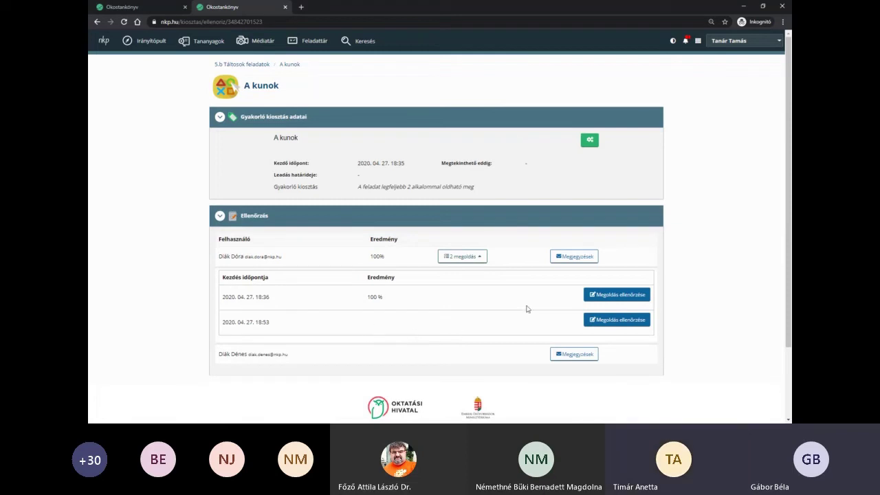
pyautogui.click(633, 320)
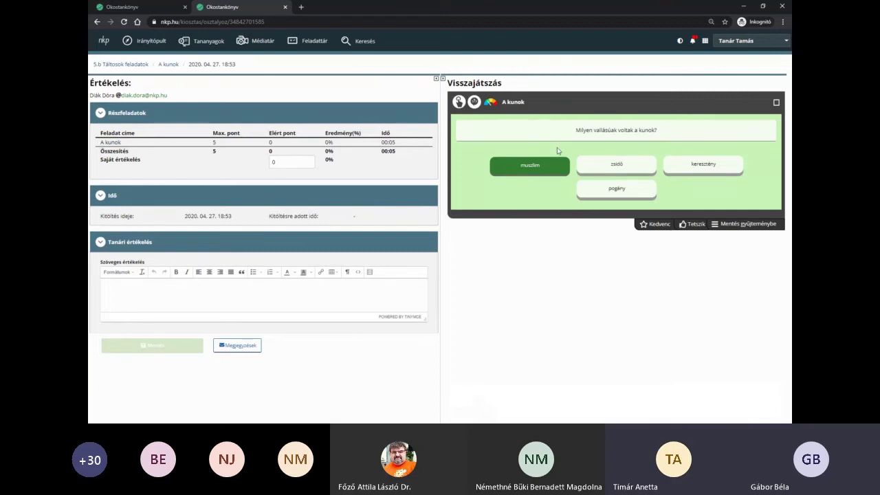
pyautogui.click(121, 64)
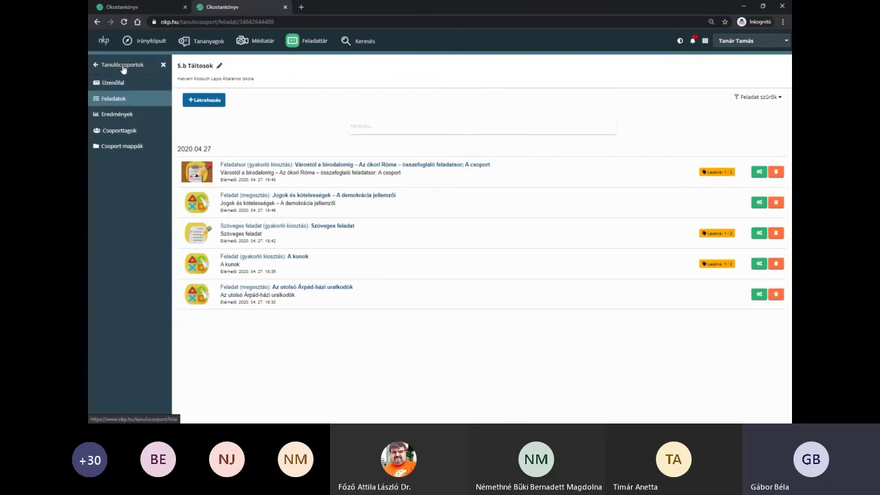
# - Go to Tanulócsoportok and view the teacher's profile page from the account menu
pyautogui.click(122, 66)
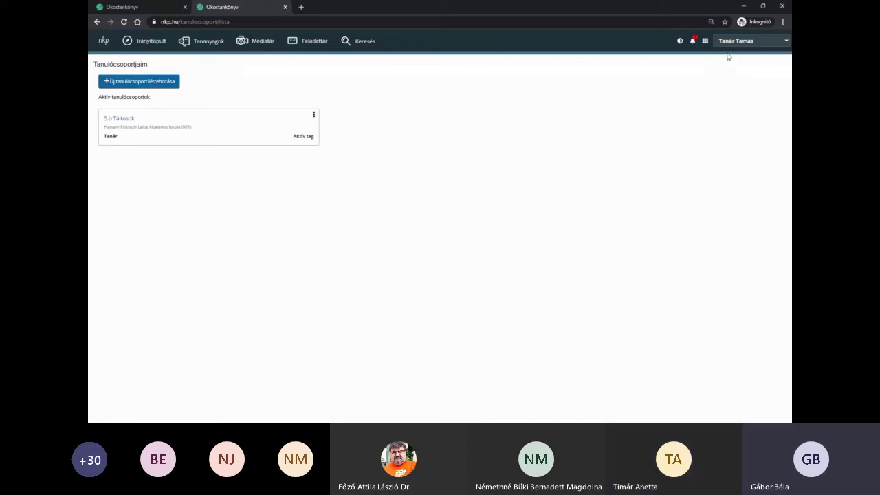
pyautogui.click(731, 43)
pyautogui.click(723, 56)
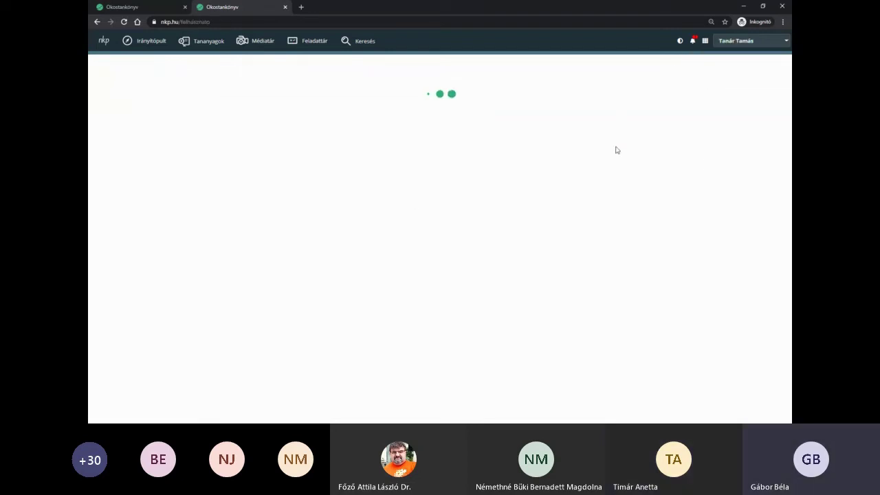
pyautogui.scroll(-2, 249, 372)
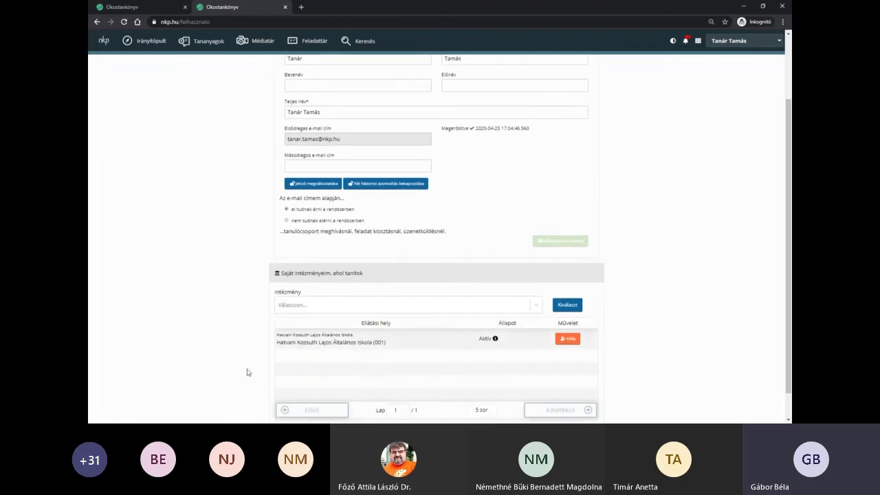
pyautogui.scroll(2, 705, 332)
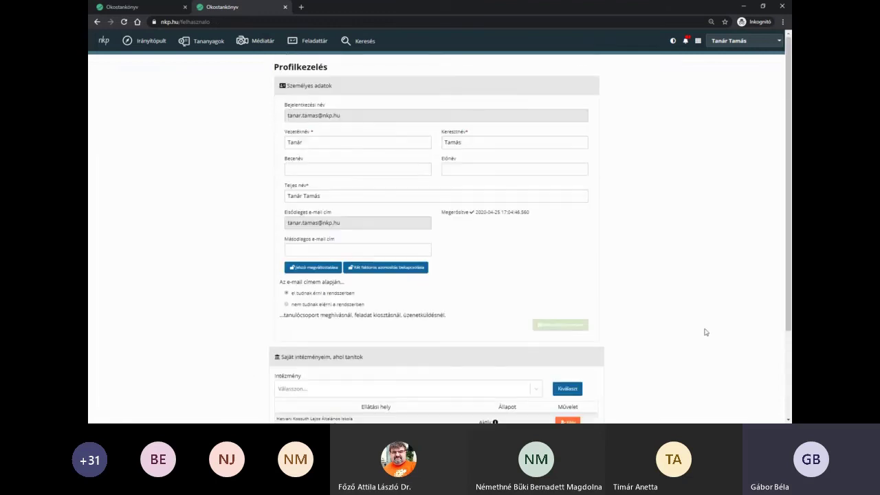
# - Through the app grid's Tanulócsoportok, open 5.b Táltosok and show its Csoporttagok
pyautogui.click(698, 41)
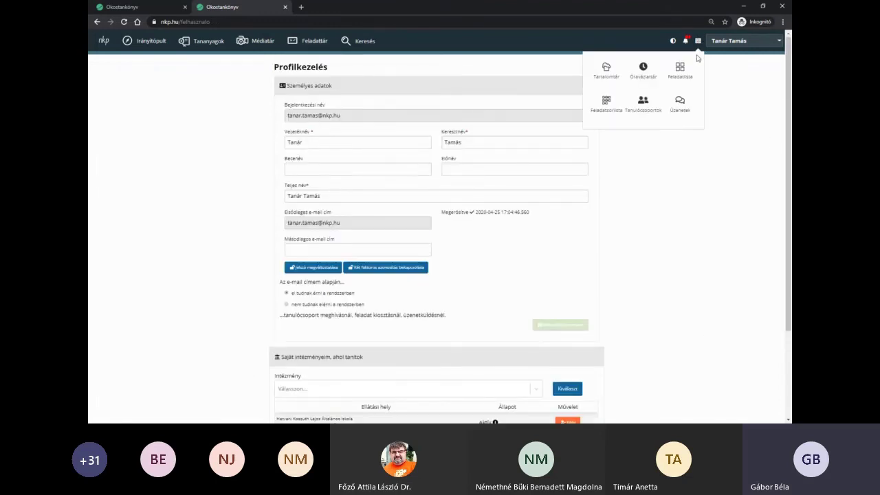
pyautogui.click(634, 111)
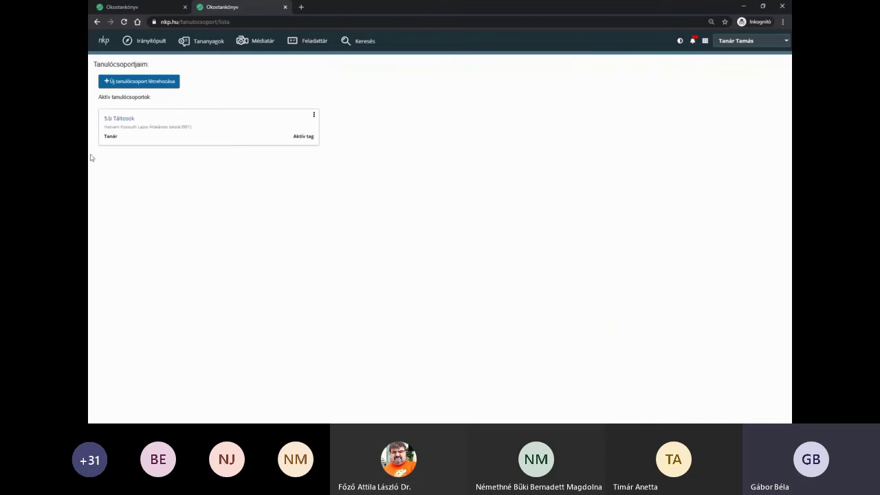
pyautogui.click(112, 119)
pyautogui.click(117, 132)
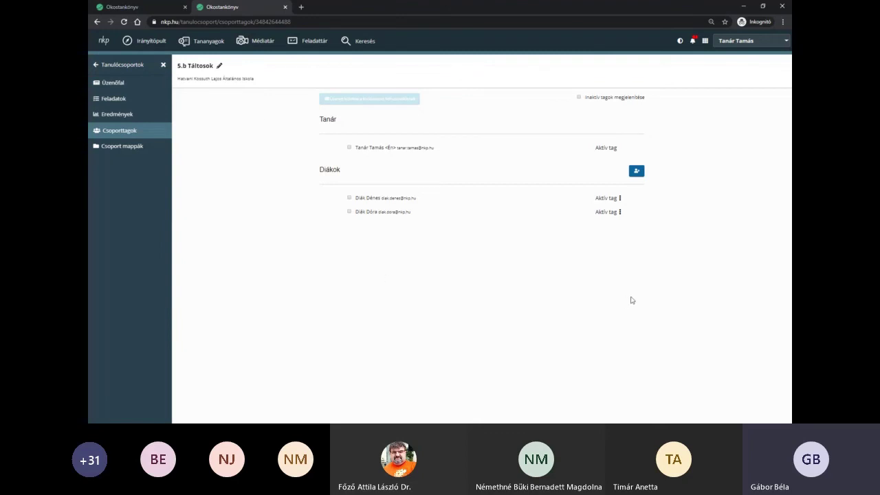
# - Read the Üzenőfal posts, marking their authors, then open Feladatok and the Létrehozás dropdown
pyautogui.click(117, 84)
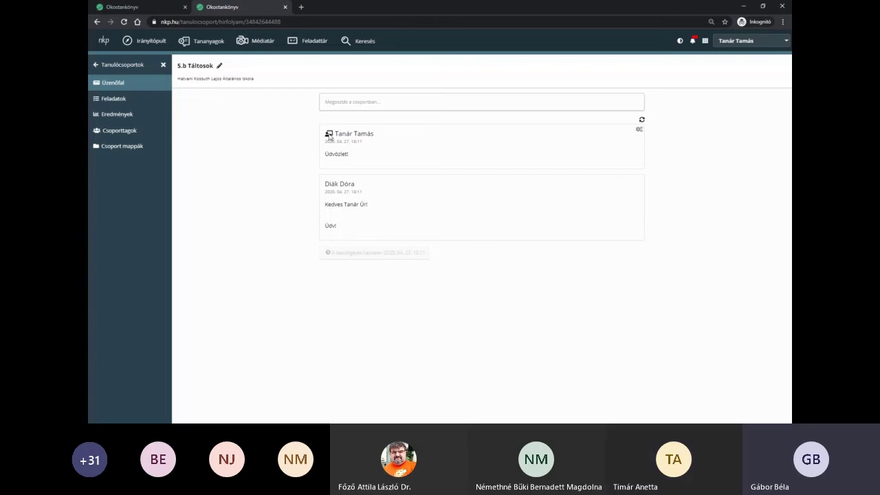
pyautogui.moveTo(373, 134); pyautogui.dragTo(334, 133)
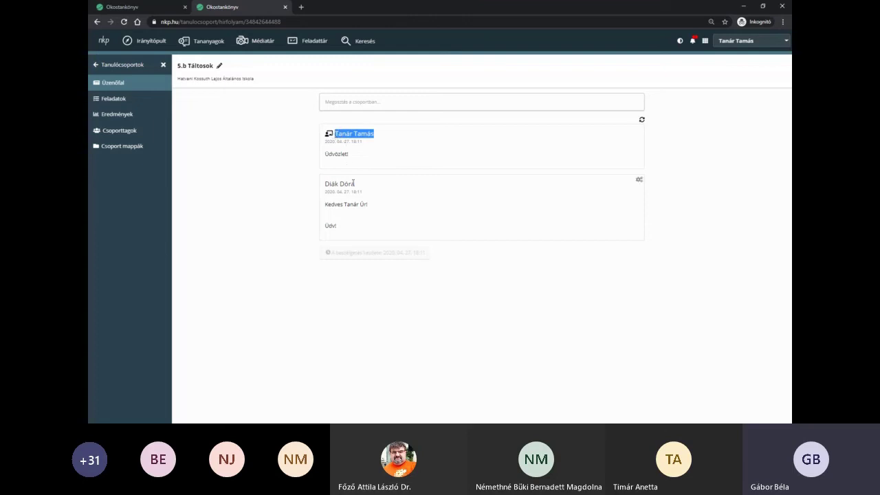
pyautogui.moveTo(361, 186); pyautogui.dragTo(324, 184)
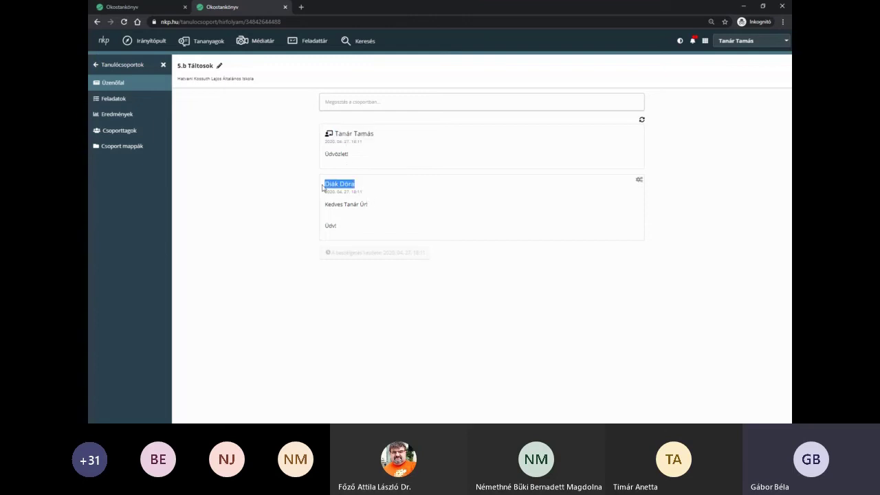
pyautogui.click(114, 103)
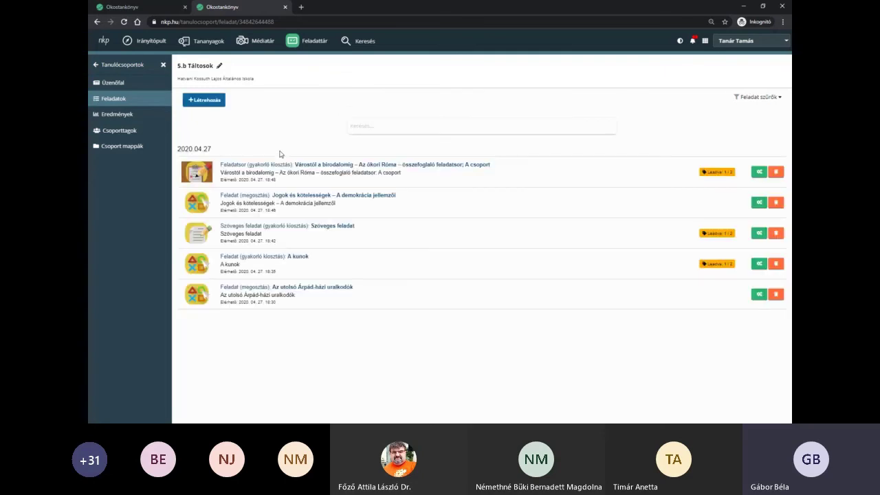
pyautogui.click(215, 101)
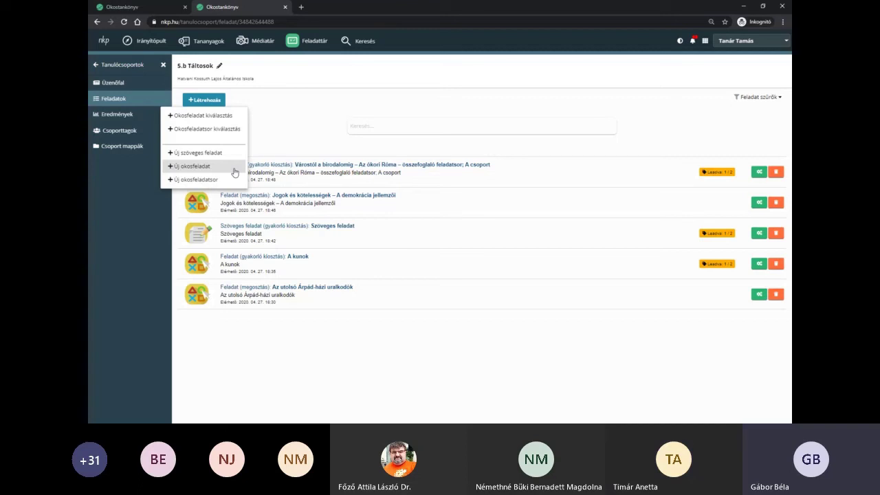
# - View the group's Eredmények page for the first listed student
pyautogui.click(142, 201)
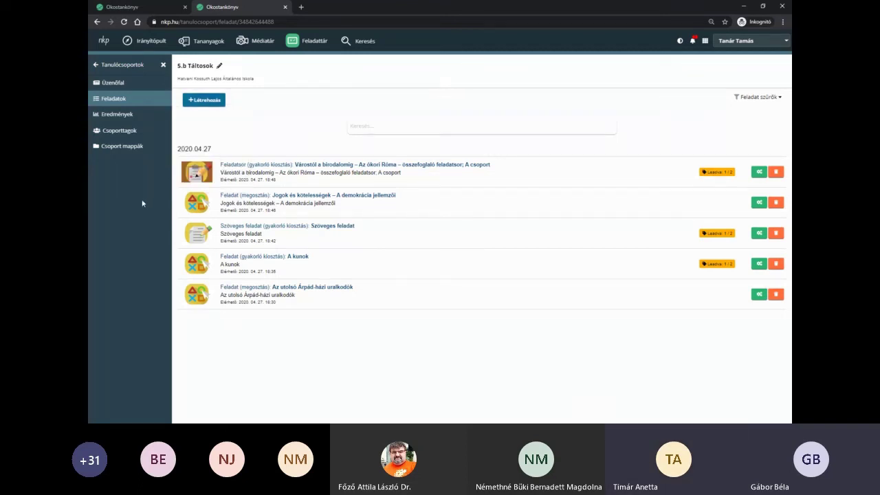
pyautogui.click(127, 122)
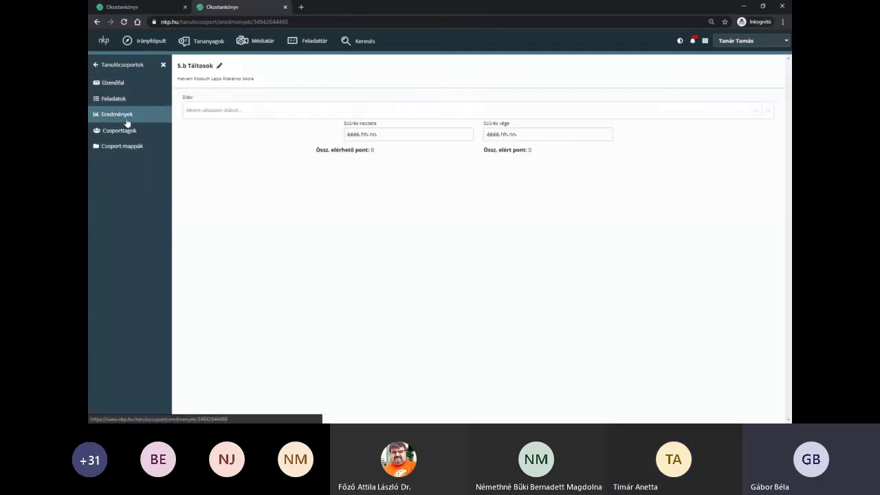
pyautogui.click(324, 112)
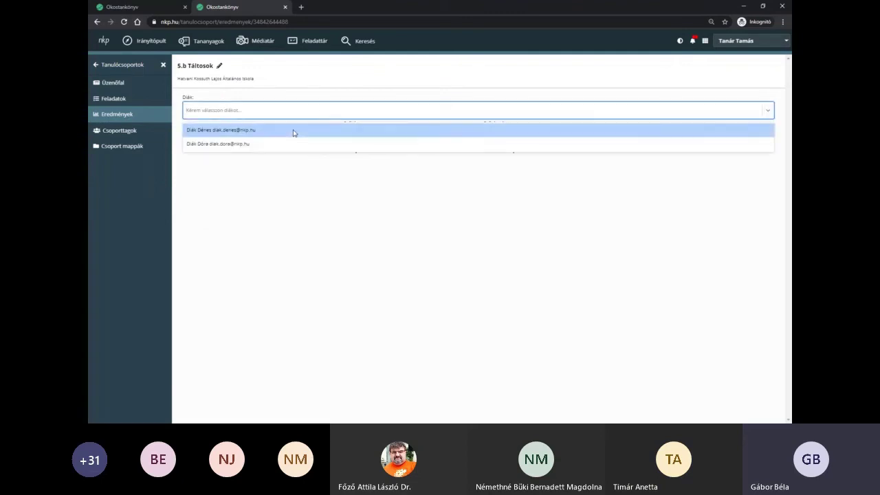
pyautogui.click(297, 129)
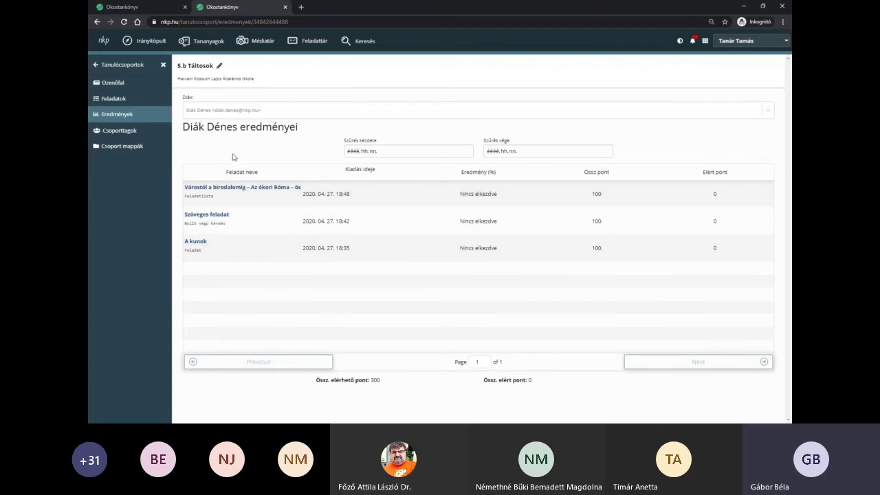
# - Tick both students in the Csoporttagok member list
pyautogui.click(121, 131)
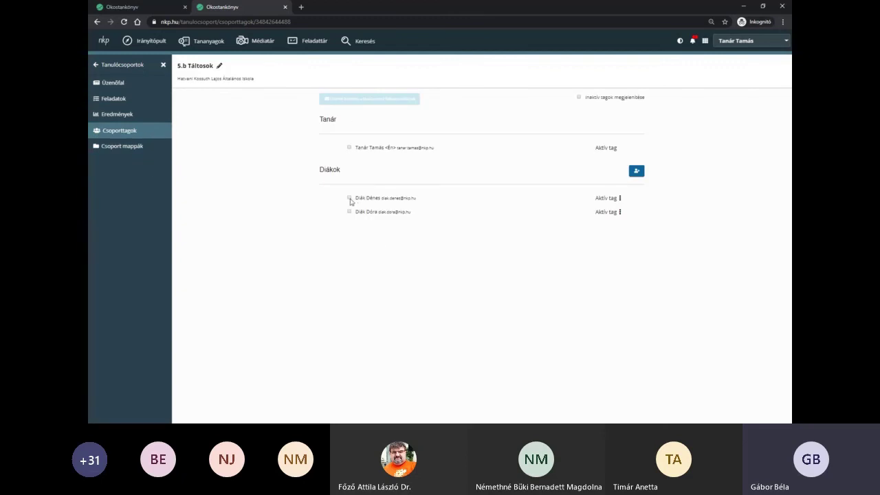
pyautogui.click(349, 197)
pyautogui.click(350, 211)
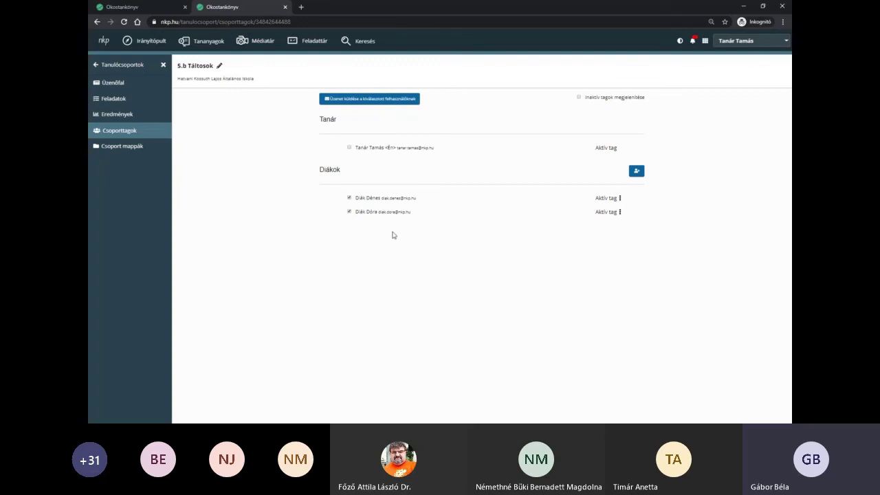
# - Check the empty Csoport mappák, cancel the group rename, and return via Üzenőfal to Feladatok
pyautogui.click(116, 147)
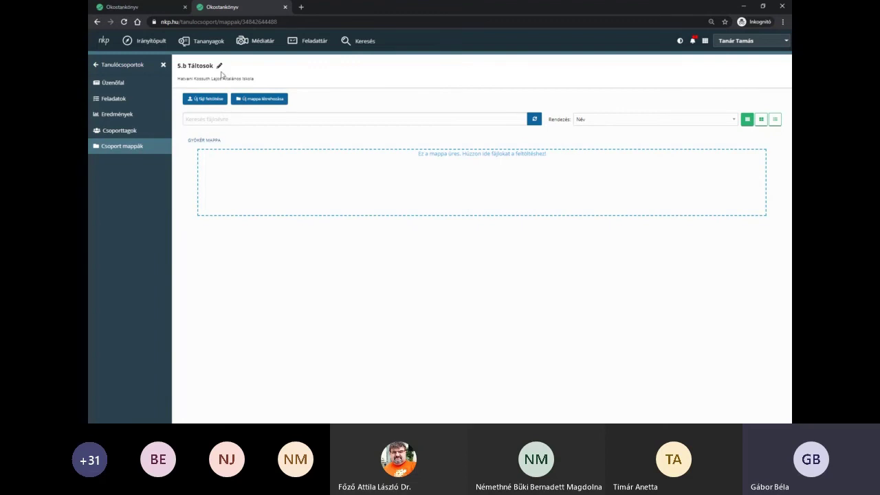
pyautogui.click(219, 65)
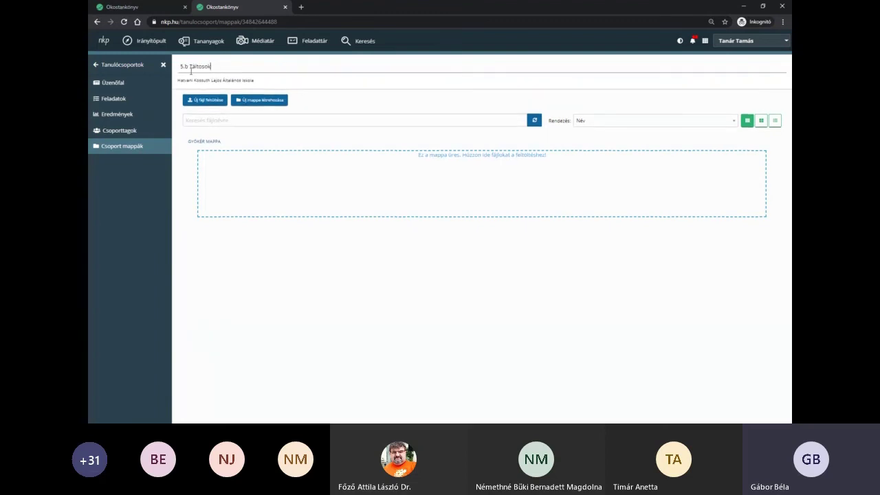
pyautogui.press('Return')
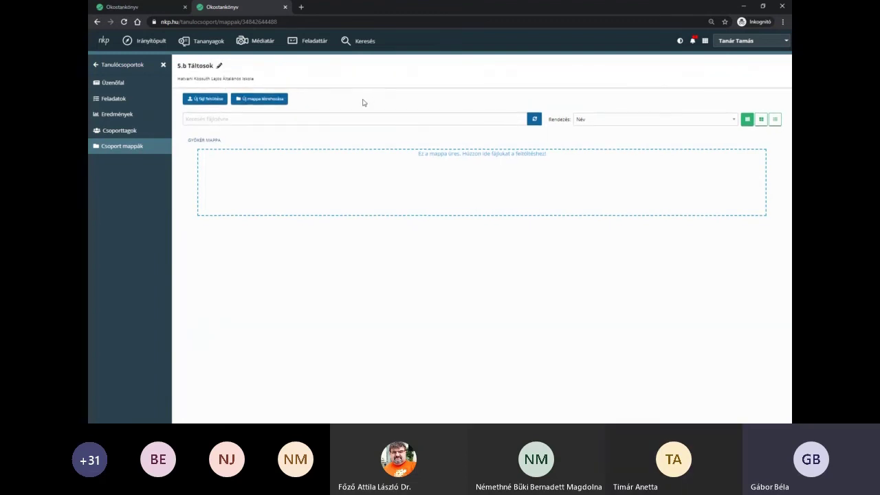
pyautogui.click(123, 84)
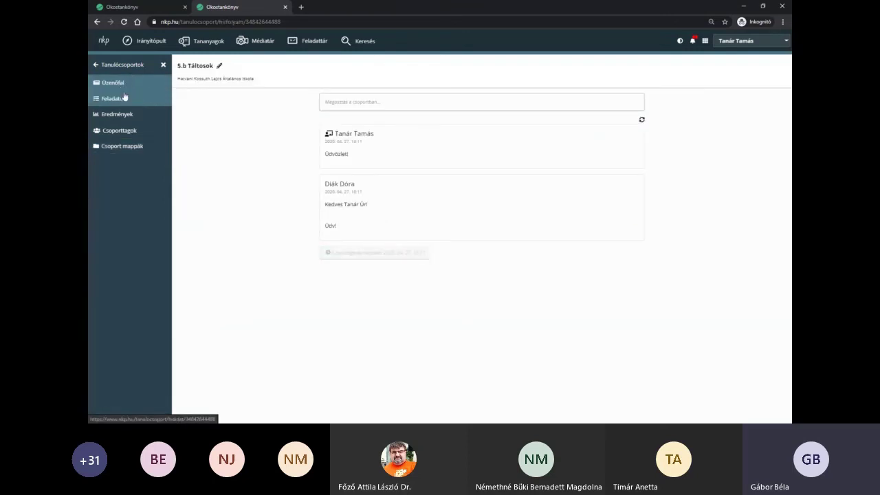
pyautogui.click(123, 98)
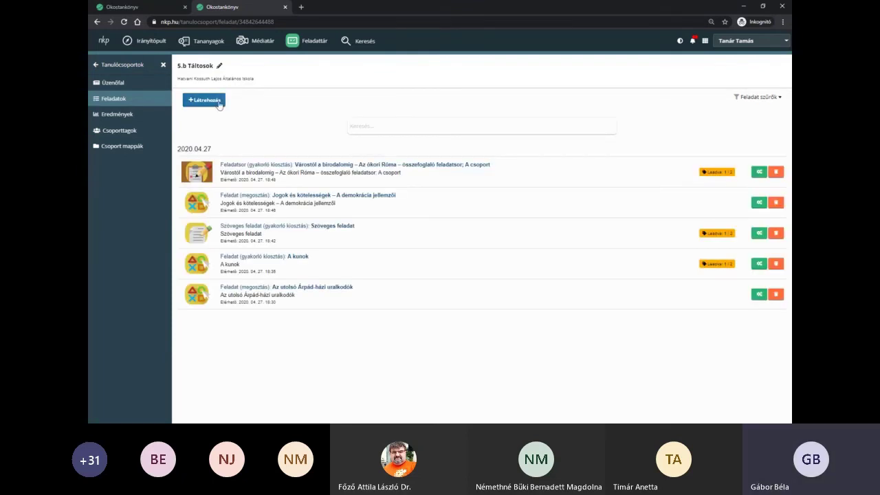
# - Go to Tartalomtár and view the Feladatlista's own and published tasks
pyautogui.click(218, 102)
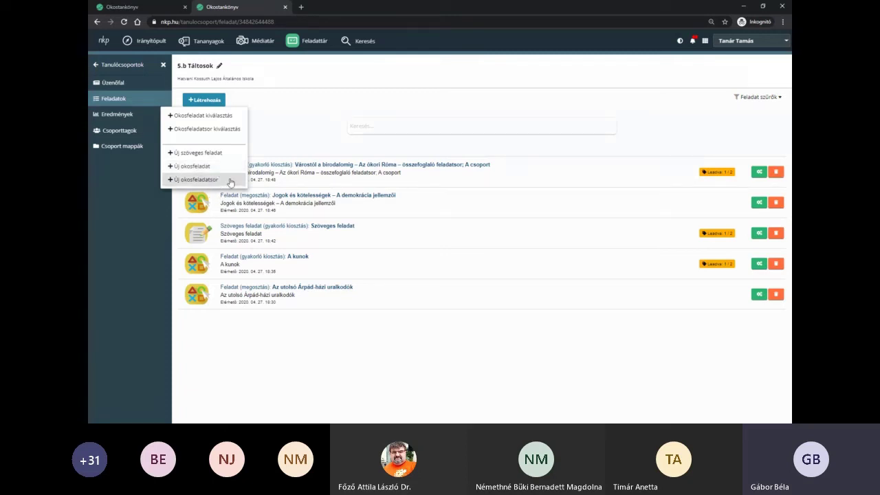
pyautogui.click(684, 80)
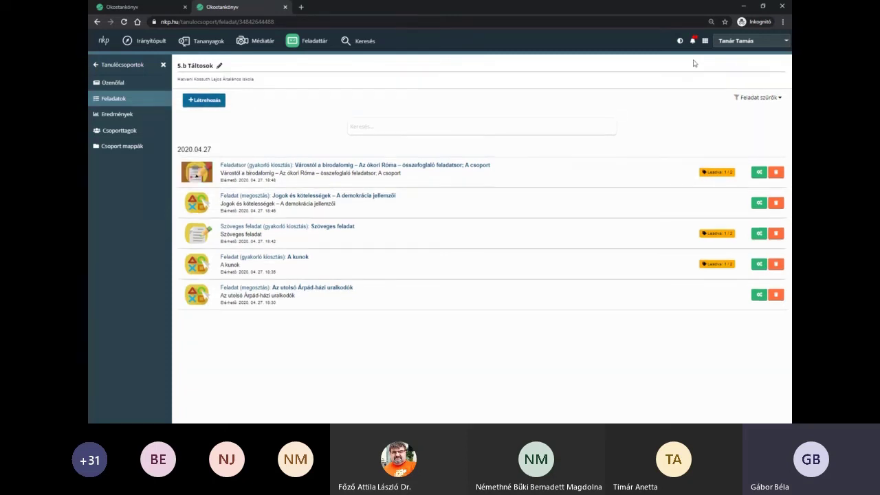
pyautogui.click(705, 43)
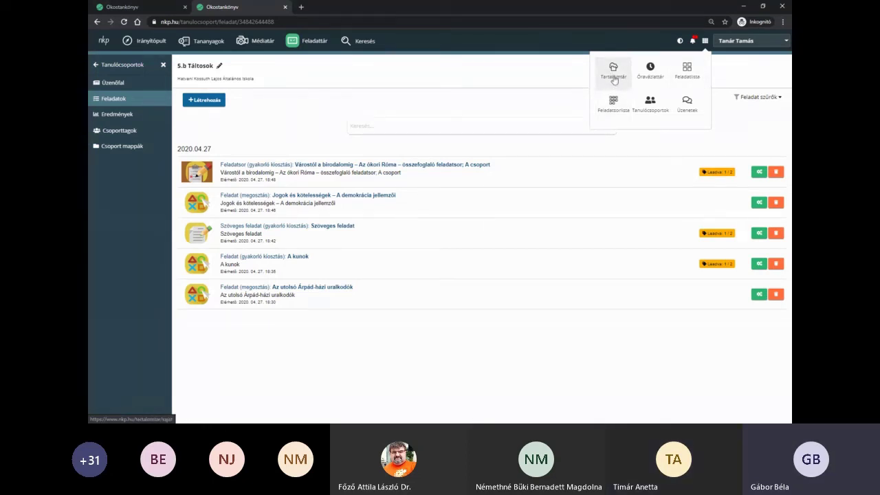
pyautogui.click(613, 76)
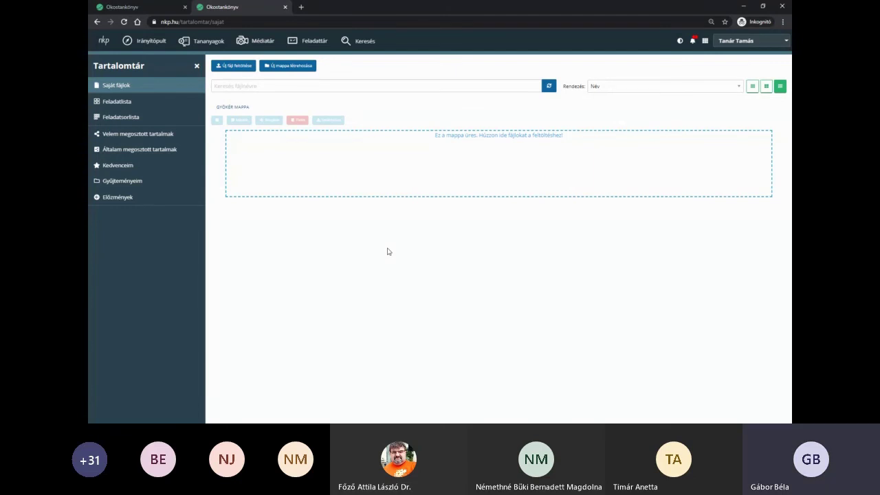
pyautogui.click(137, 103)
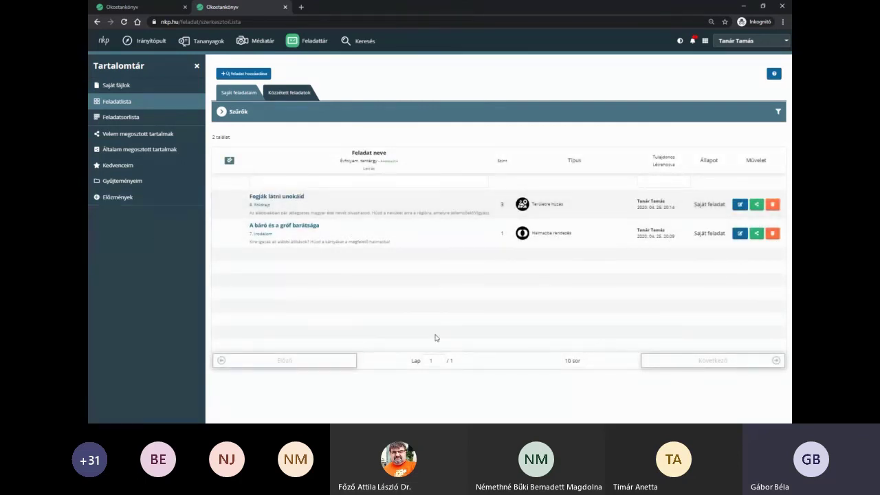
pyautogui.click(303, 96)
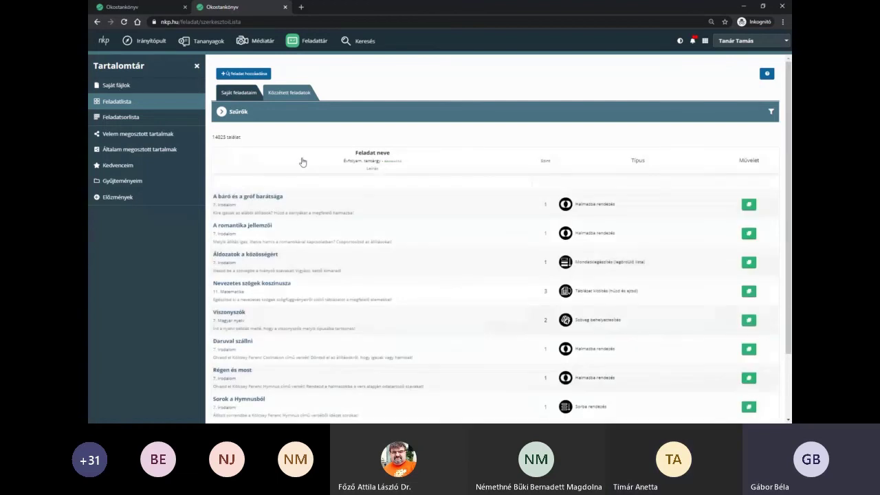
# - Browse the 14025 published tasks, toggling the filter options and own/published tabs
pyautogui.moveTo(214, 140); pyautogui.dragTo(242, 141)
pyautogui.click(251, 112)
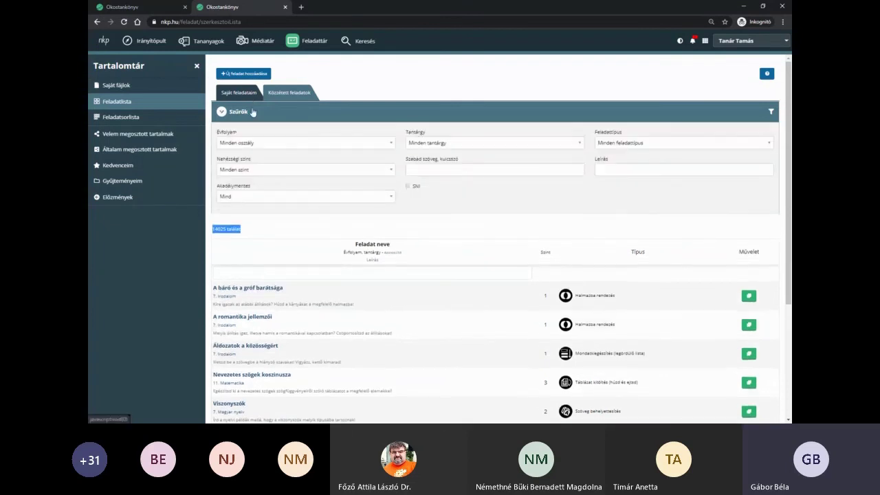
pyautogui.click(251, 111)
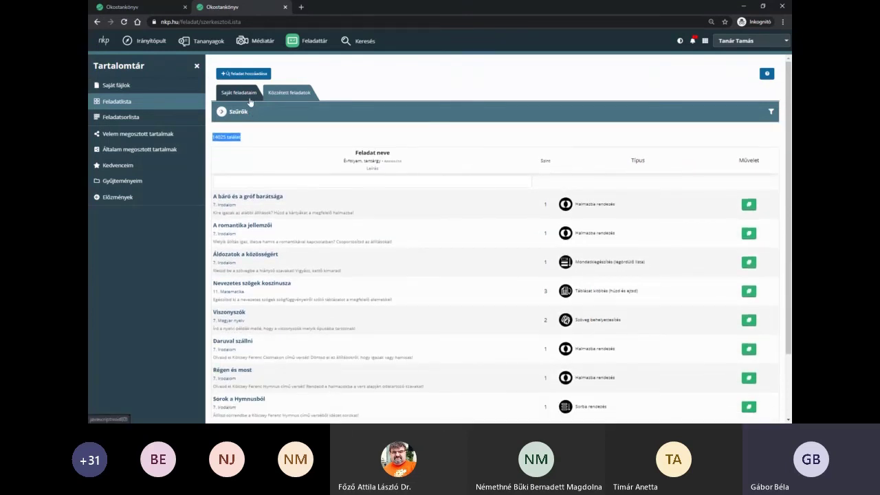
pyautogui.click(245, 95)
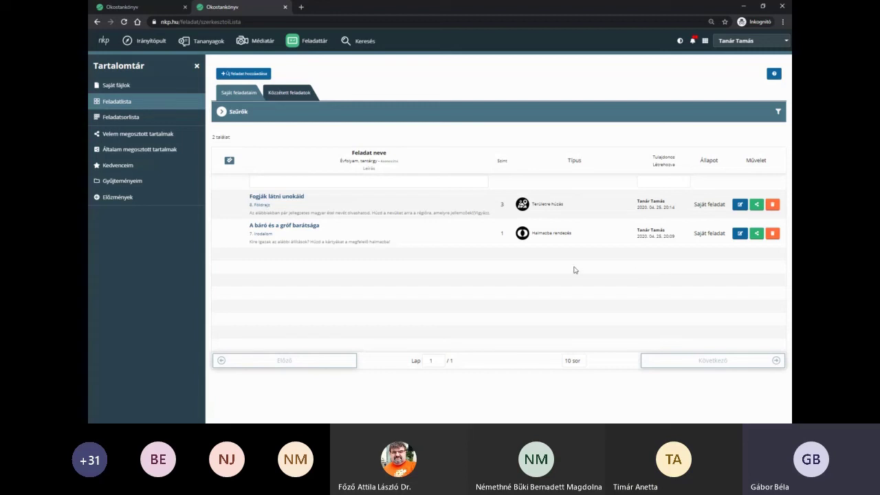
pyautogui.click(283, 95)
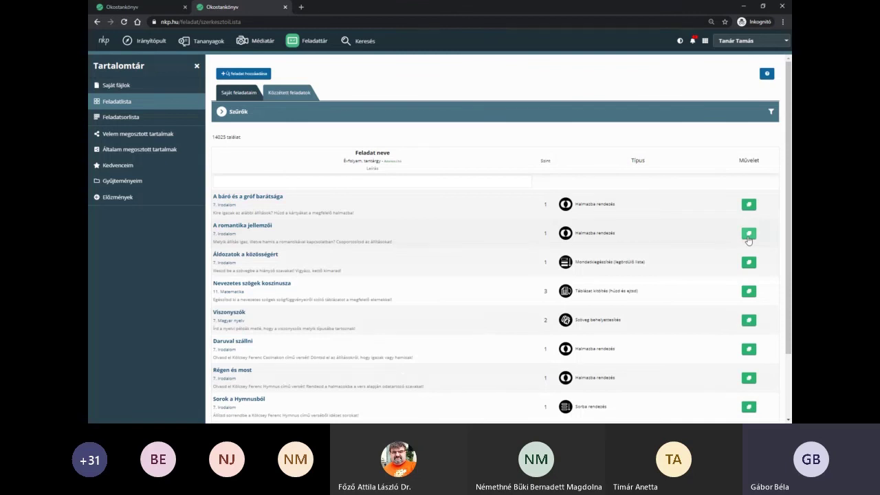
# - Copy A romantika jellemzői into Saját feladataim, open the copy for editing, then go home
pyautogui.click(749, 235)
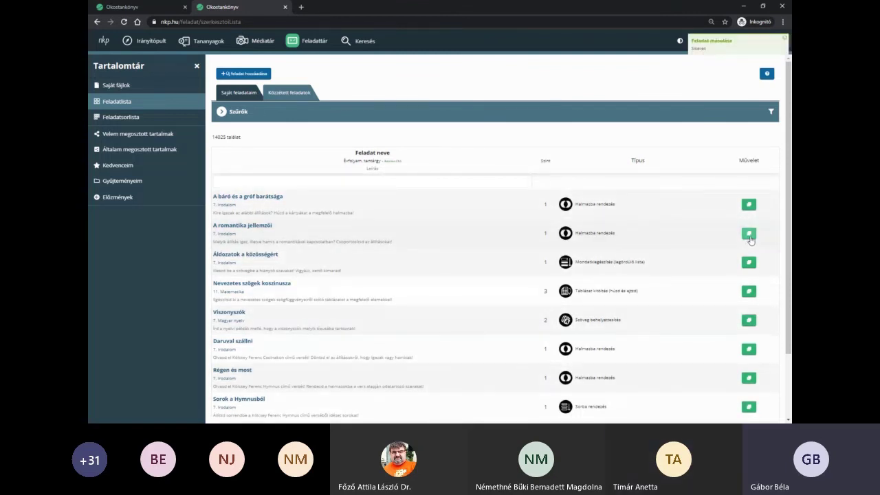
pyautogui.click(241, 95)
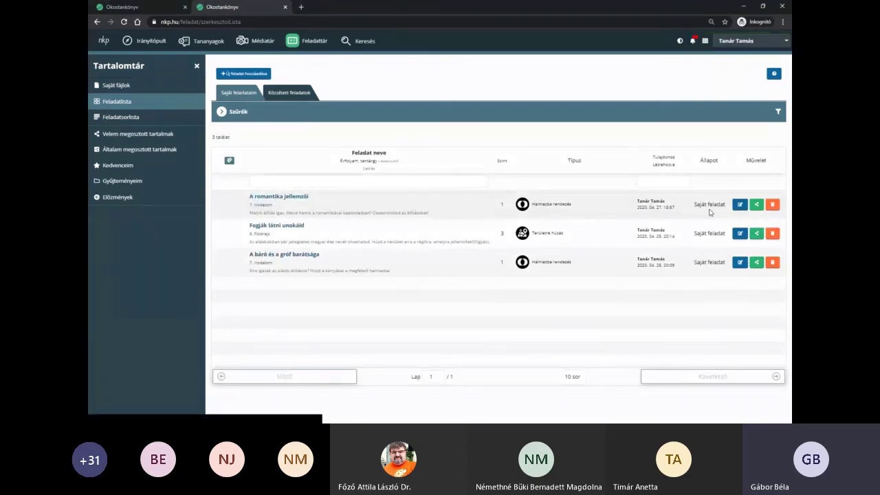
pyautogui.click(300, 94)
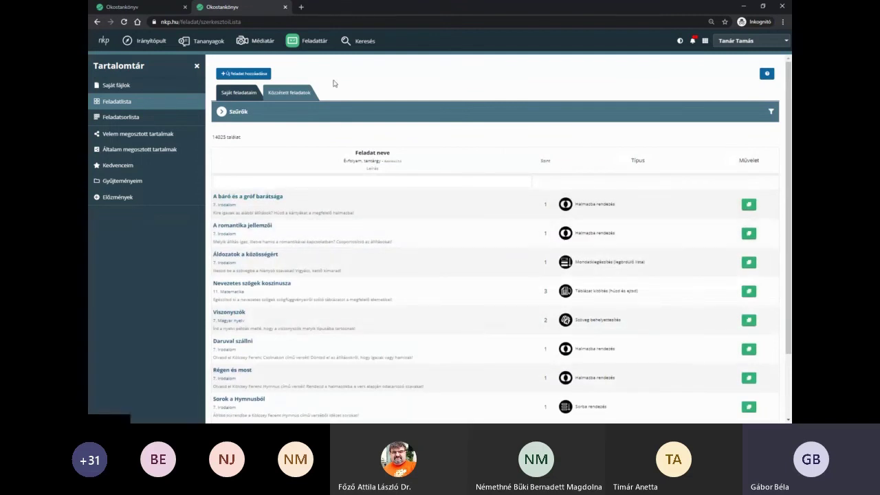
pyautogui.click(252, 93)
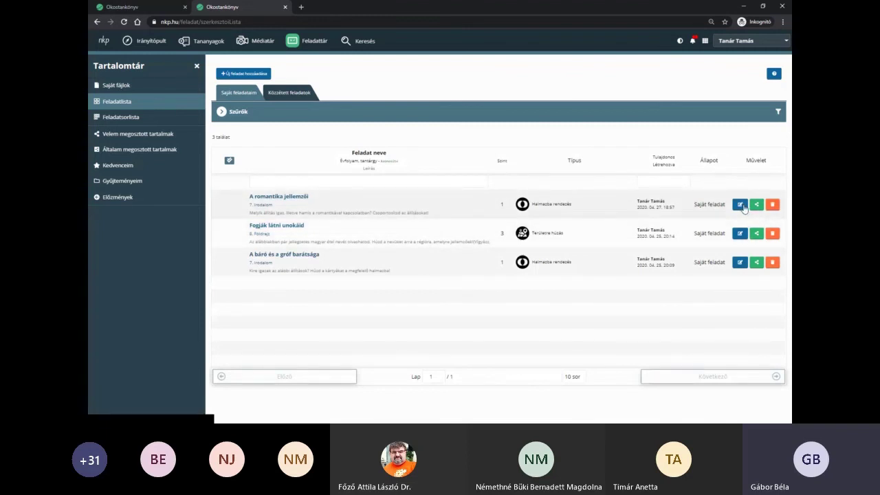
pyautogui.click(740, 205)
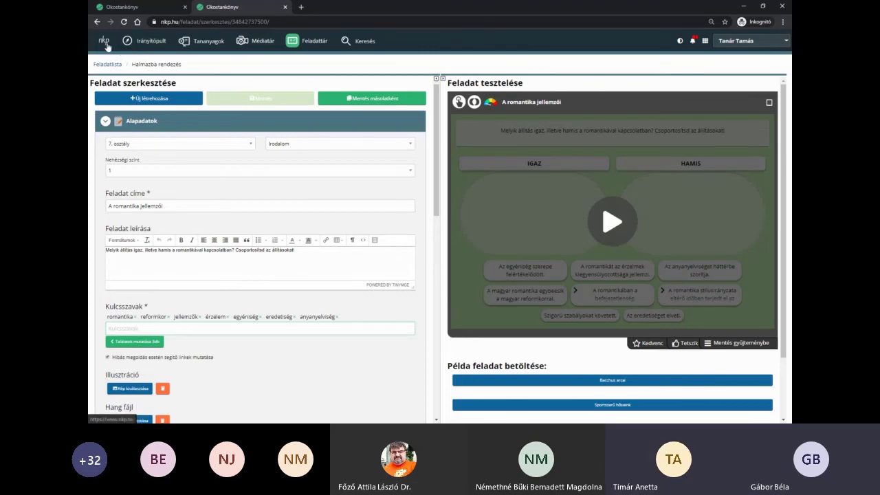
pyautogui.click(104, 42)
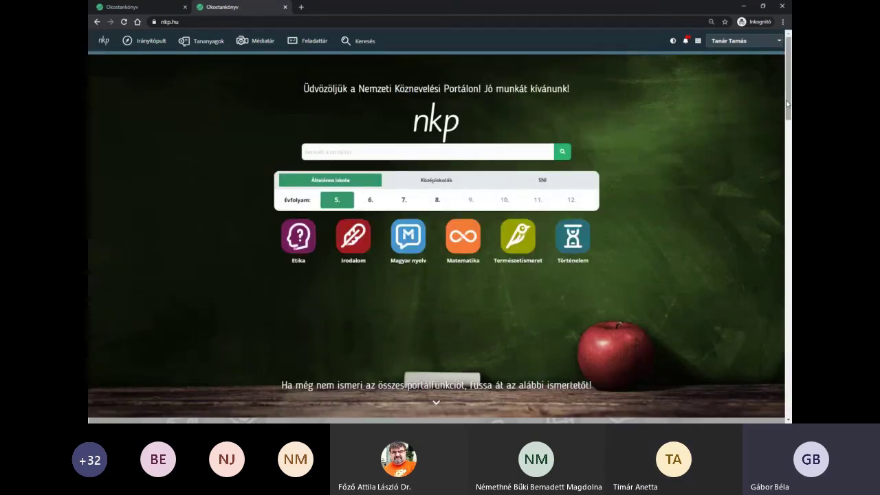
# - Open the Felhasználói kézikönyv from the footer and peek at Tudnivalók a portálról
pyautogui.moveTo(788, 103); pyautogui.dragTo(789, 412)
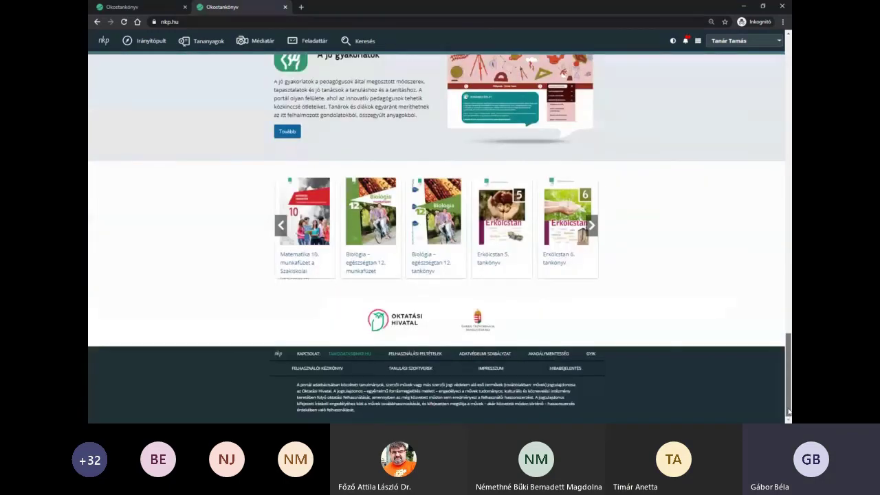
pyautogui.click(312, 371)
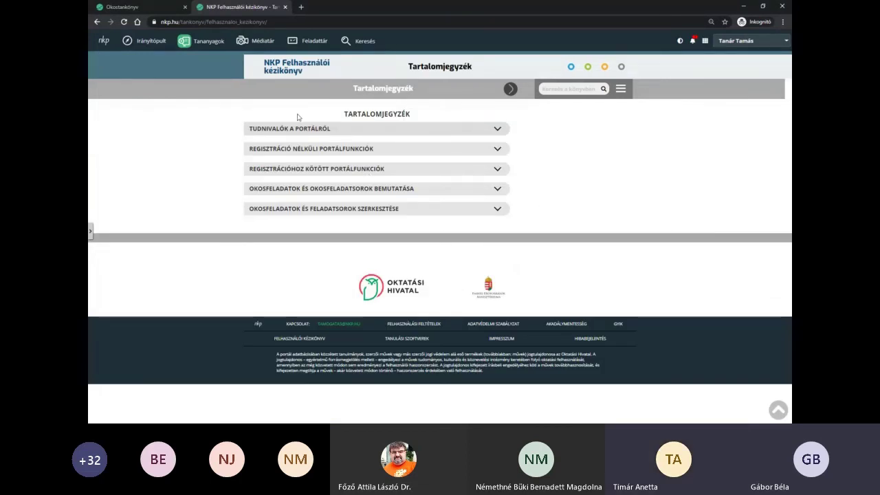
pyautogui.click(314, 131)
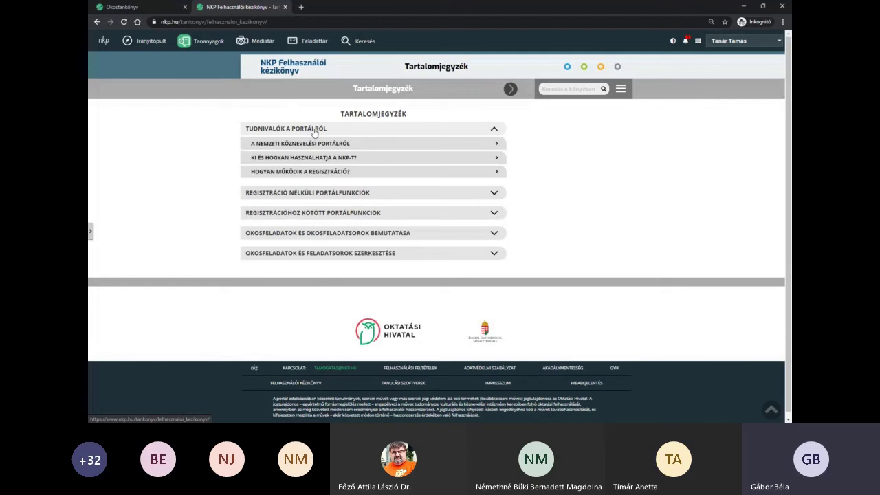
pyautogui.click(314, 131)
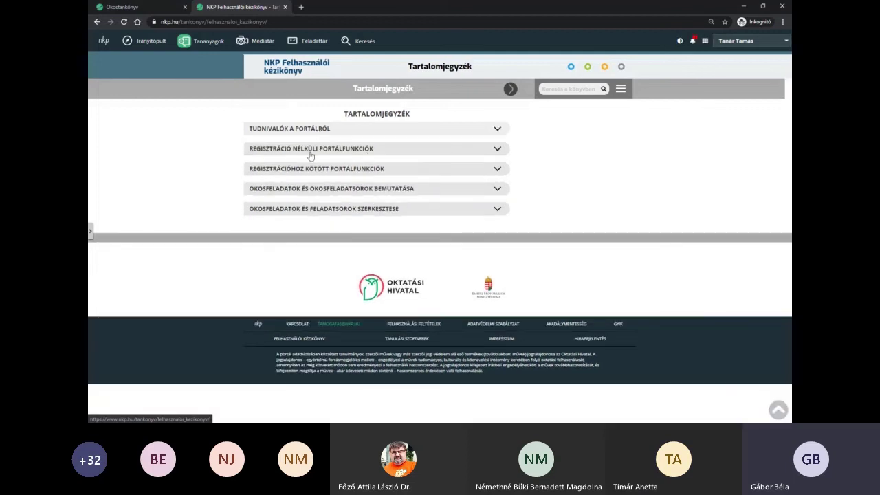
# - Open the Okosfeladatok szerkesztése lesson and read its Új feladat létrehozása part
pyautogui.click(360, 194)
pyautogui.click(360, 193)
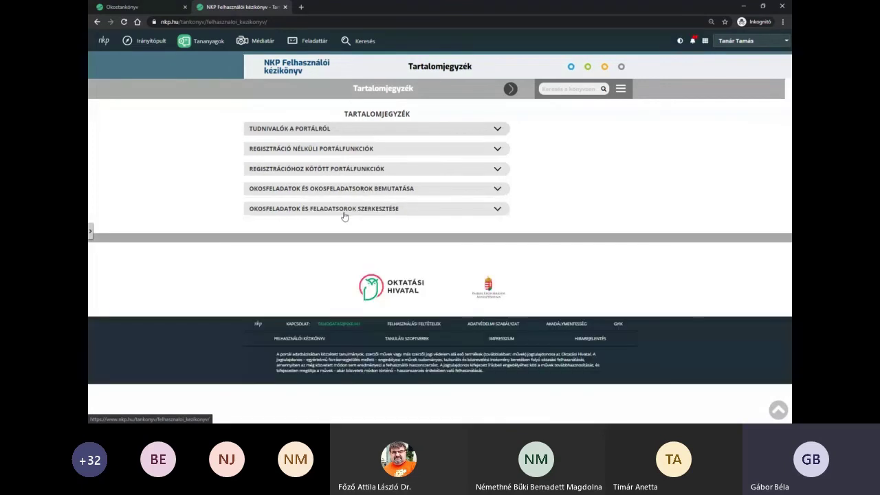
pyautogui.click(349, 211)
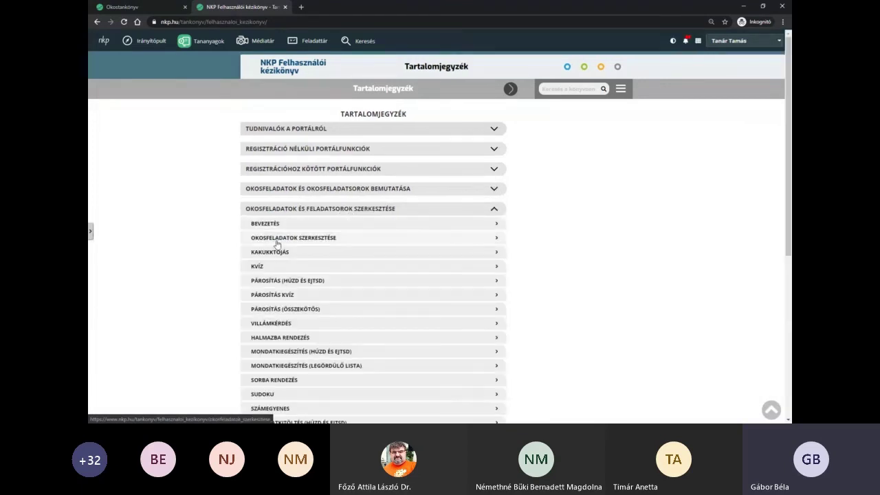
pyautogui.click(303, 239)
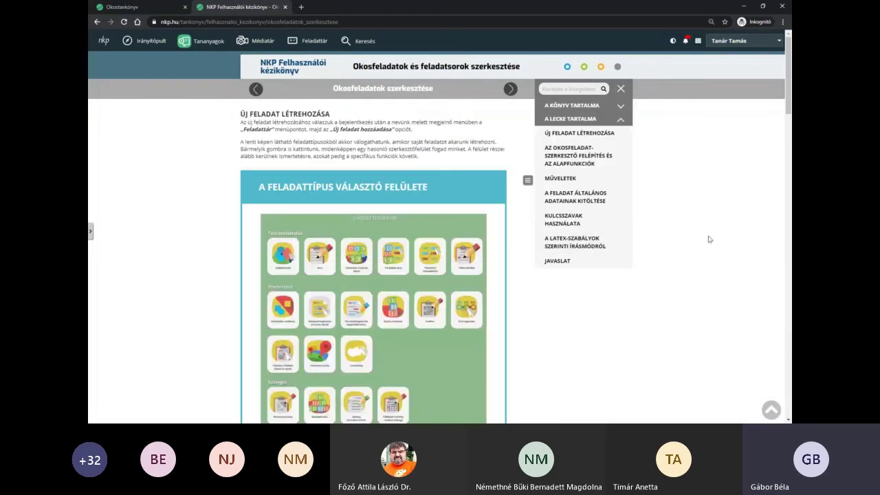
pyautogui.scroll(-2, 710, 239)
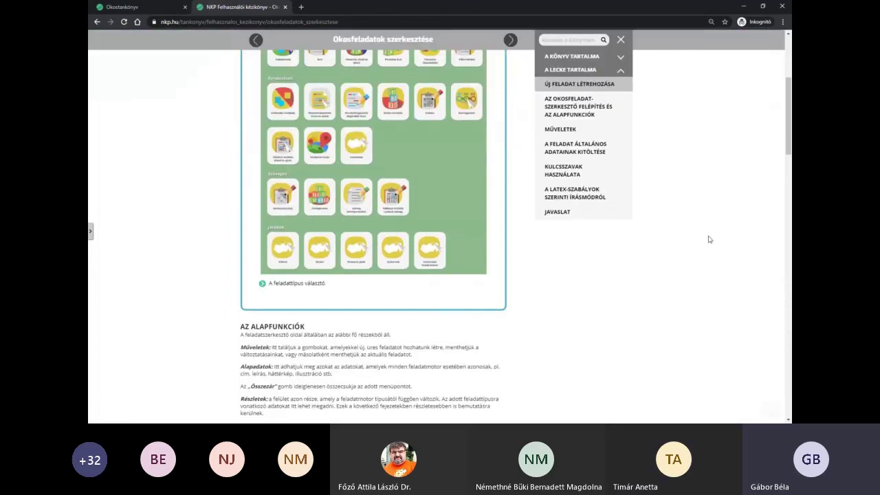
pyautogui.scroll(-5, 709, 239)
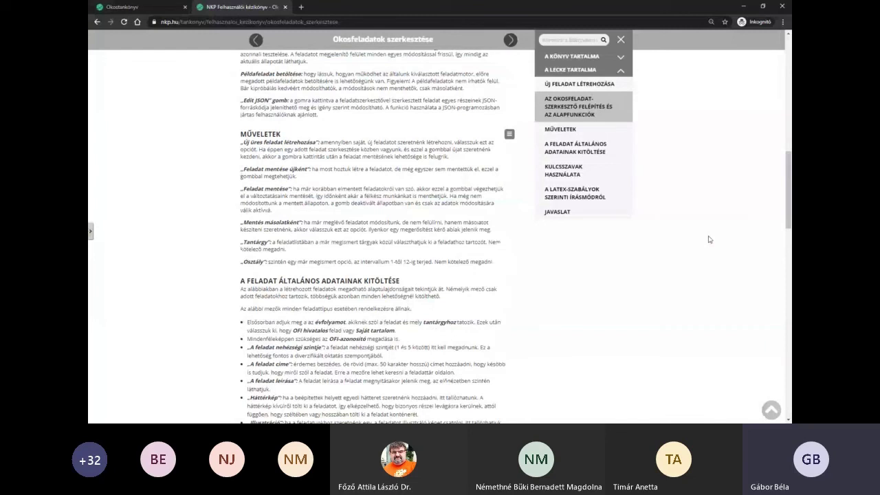
pyautogui.scroll(10, 710, 239)
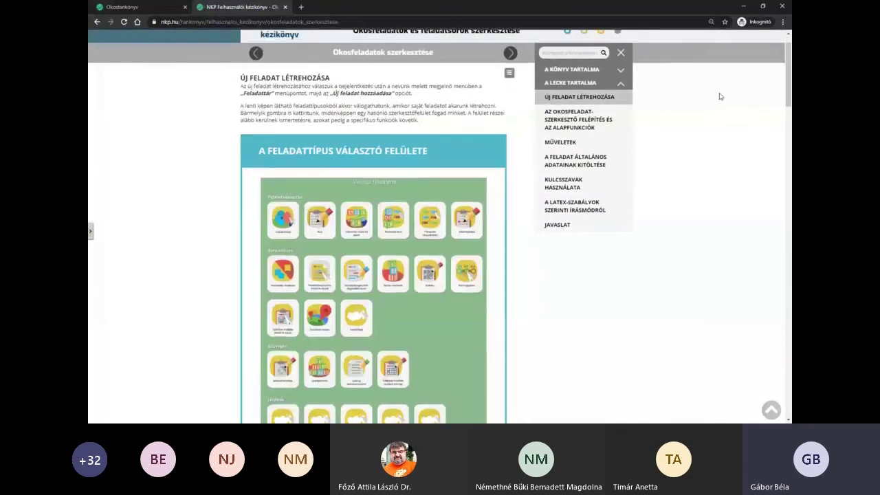
# - Open Tartalomtár's Feladatsorlista and view the 887 published task series
pyautogui.click(698, 40)
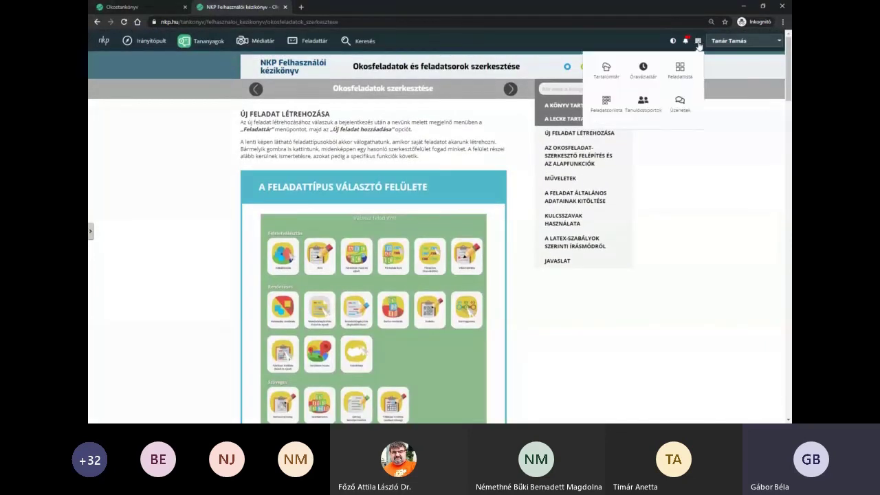
pyautogui.click(600, 75)
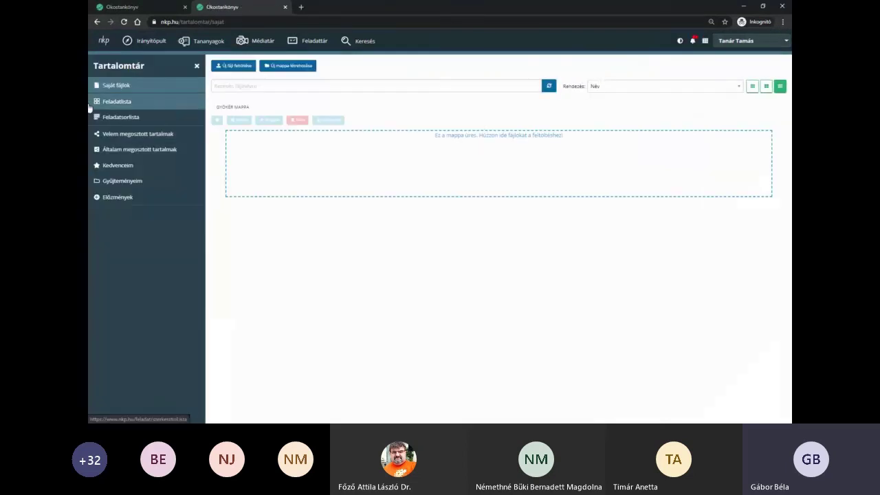
pyautogui.click(154, 103)
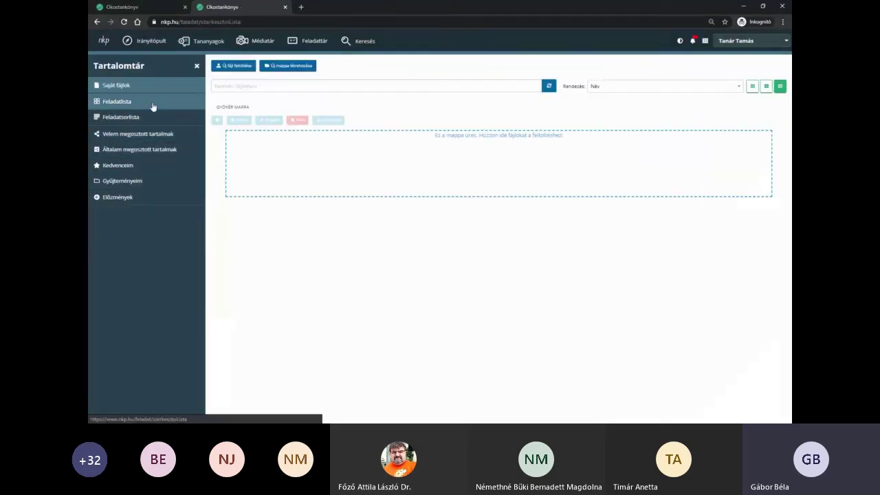
pyautogui.click(140, 121)
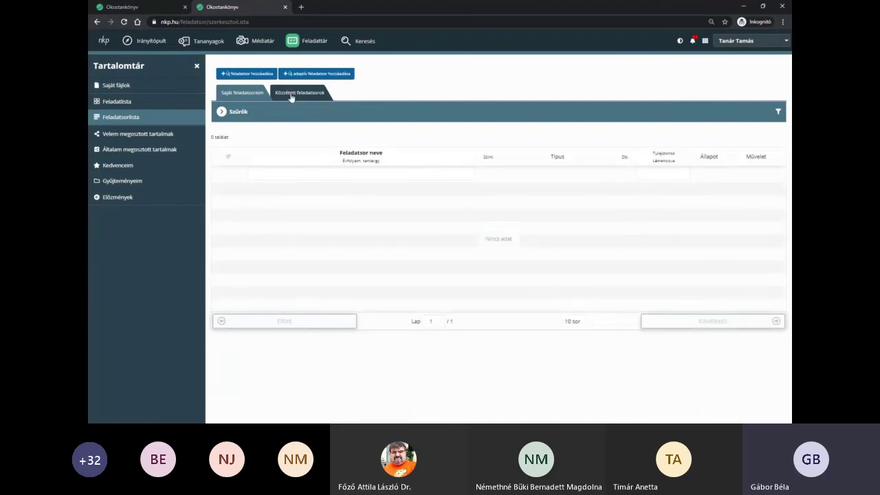
pyautogui.click(291, 98)
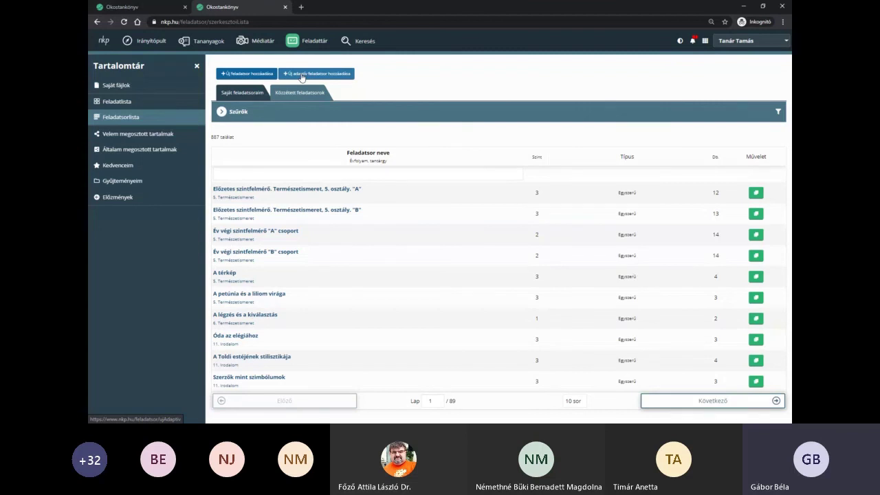
# - Start a new task from the Feladatlista and look over the task type choices
pyautogui.click(167, 103)
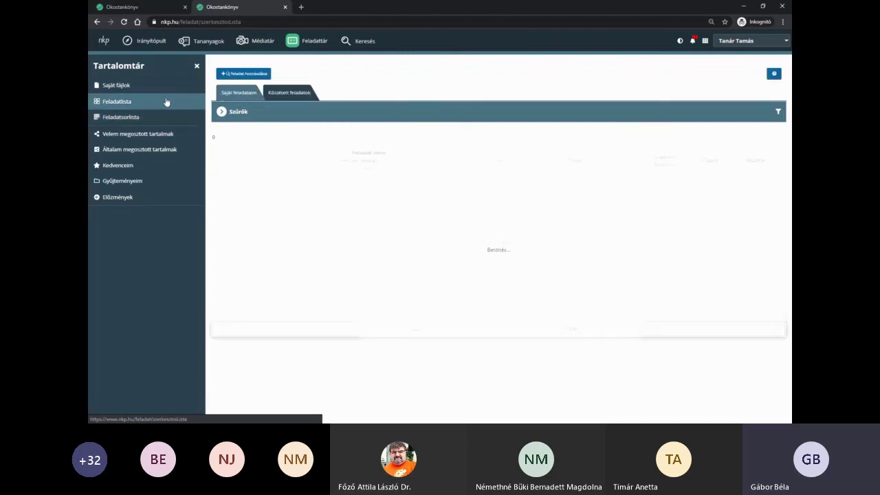
pyautogui.click(239, 74)
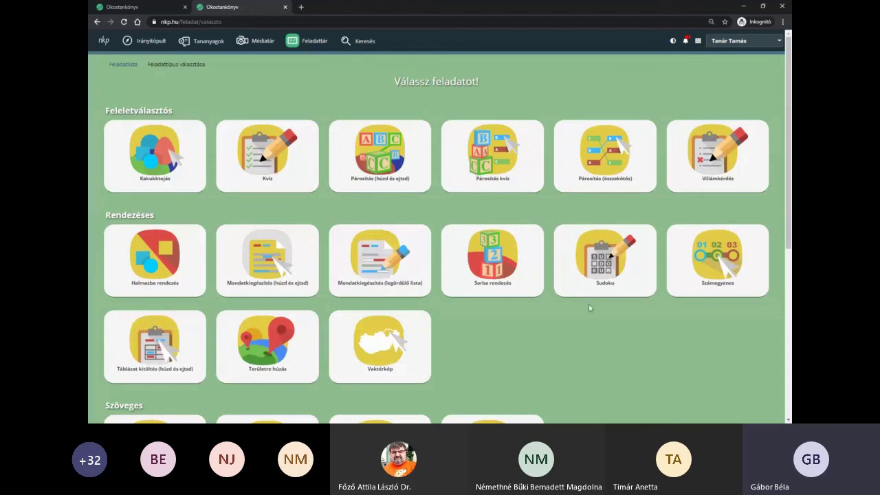
pyautogui.scroll(-1, 590, 308)
pyautogui.scroll(-4, 590, 308)
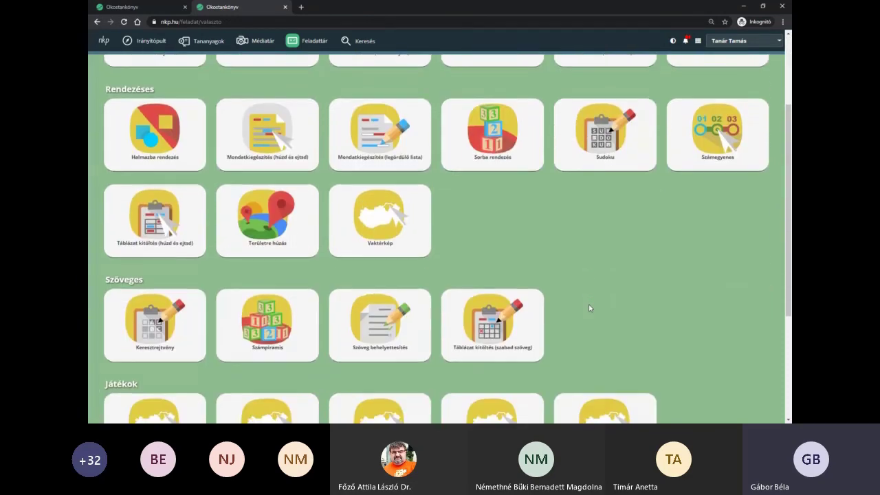
pyautogui.scroll(5, 732, 291)
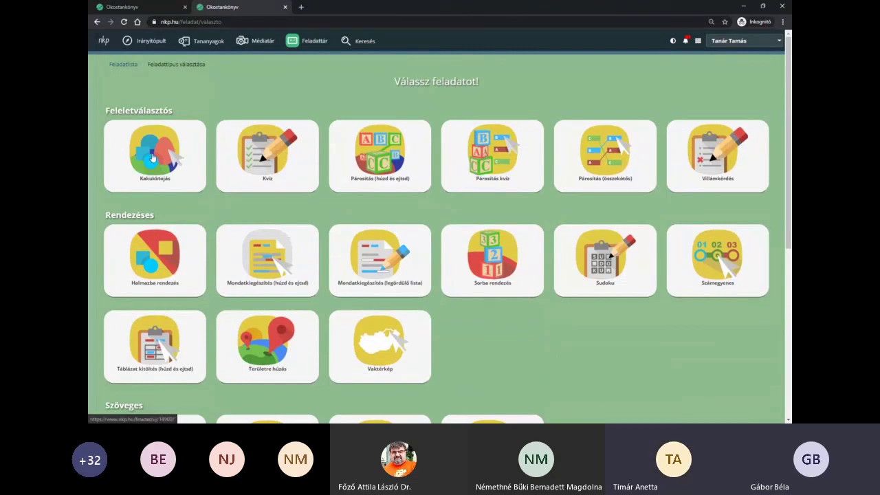
# - Load the Helyesírástotó example into a new Kakukktojás task and return to the task list
pyautogui.click(152, 158)
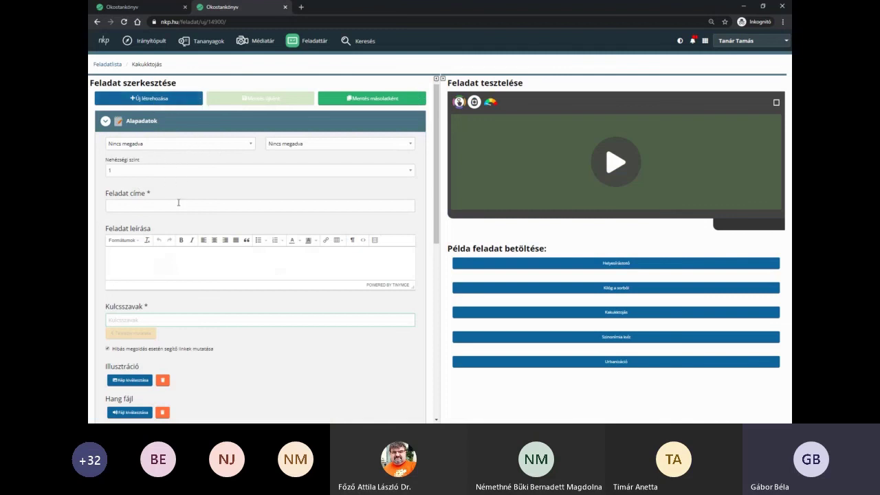
pyautogui.scroll(-3, 181, 201)
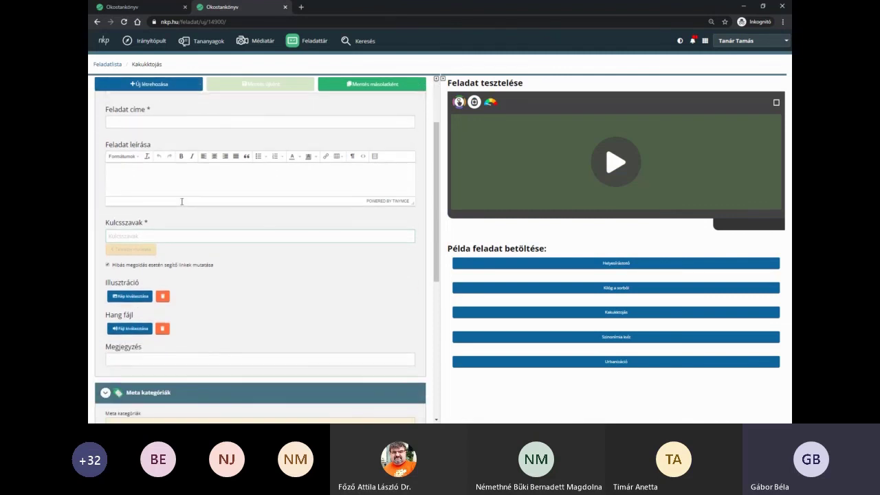
pyautogui.scroll(-4, 183, 255)
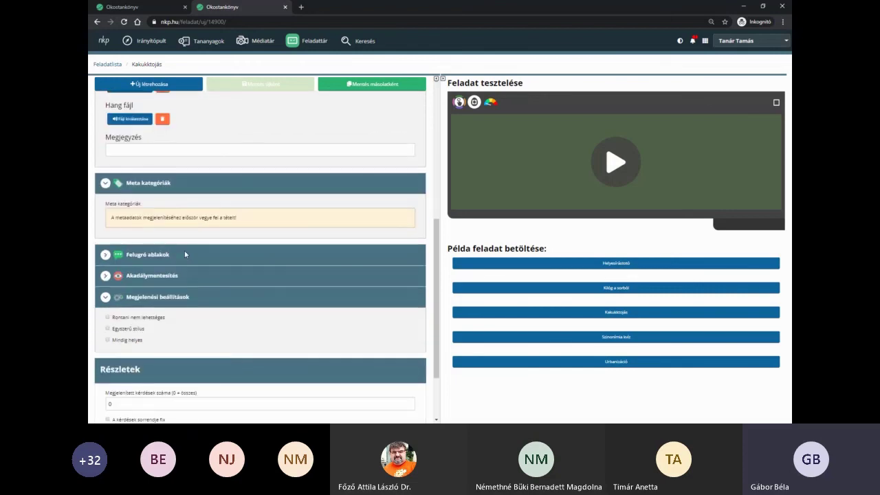
pyautogui.scroll(-2, 189, 275)
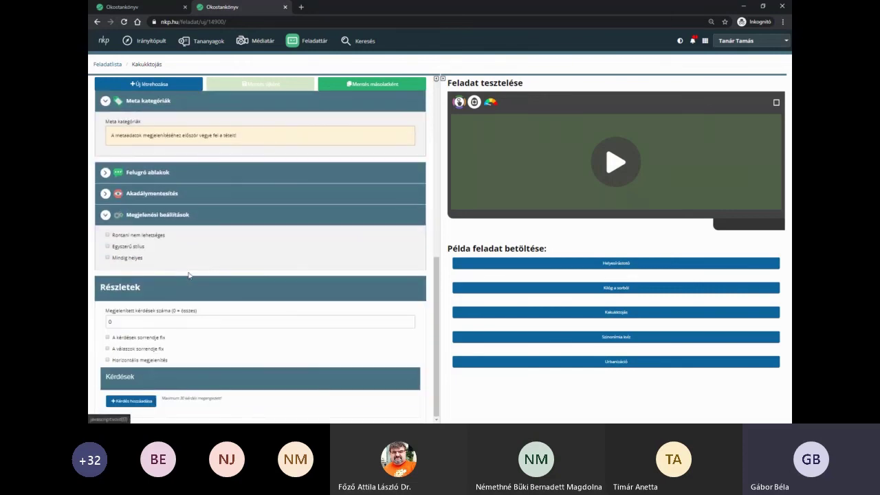
pyautogui.scroll(10, 189, 275)
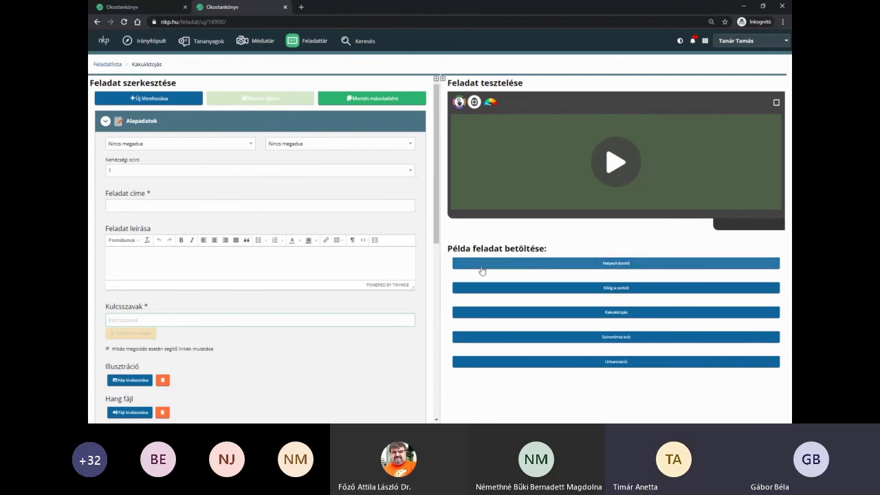
pyautogui.click(622, 269)
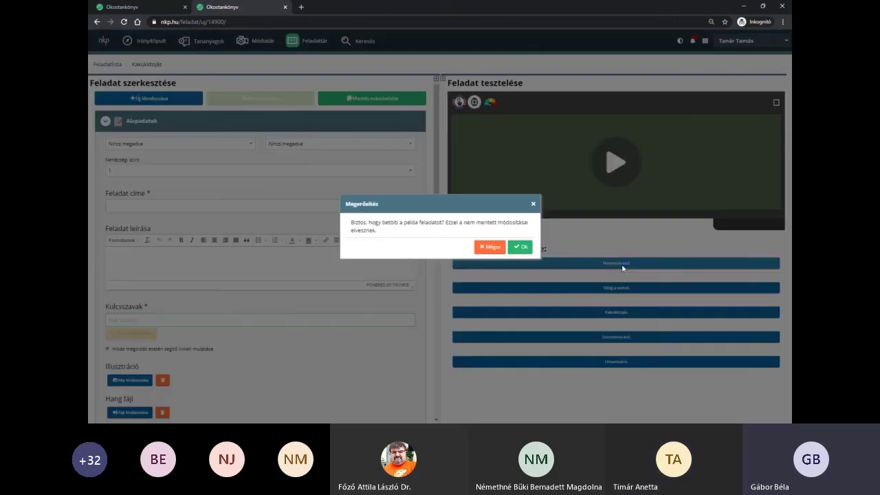
pyautogui.click(522, 248)
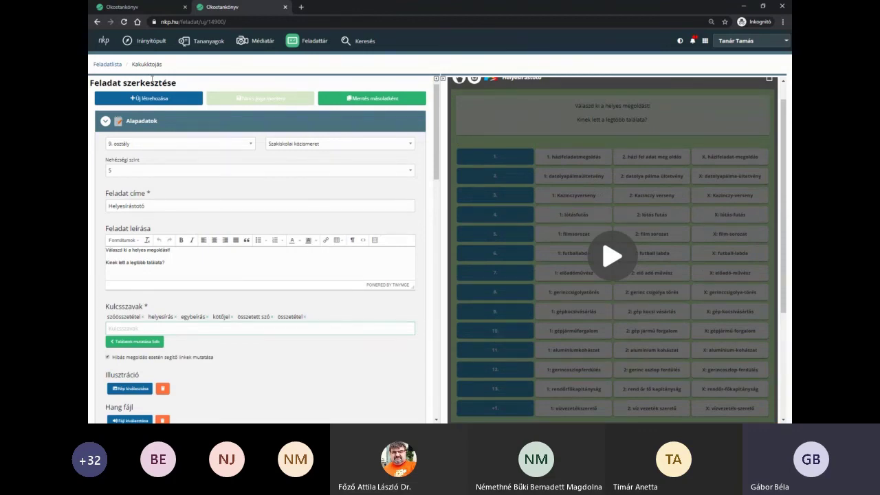
pyautogui.click(108, 65)
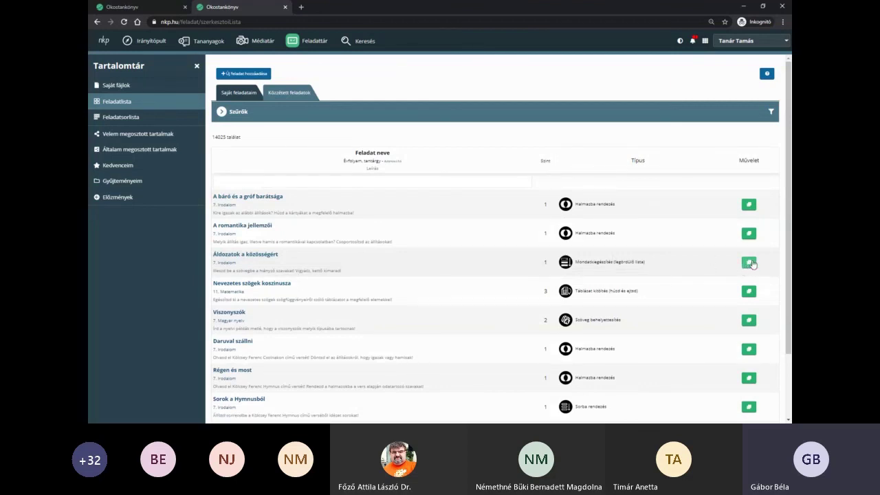
# - Copy Áldozatok a közösségért into Saját feladataim, inspect it in the editor, then go back
pyautogui.click(749, 262)
pyautogui.click(229, 94)
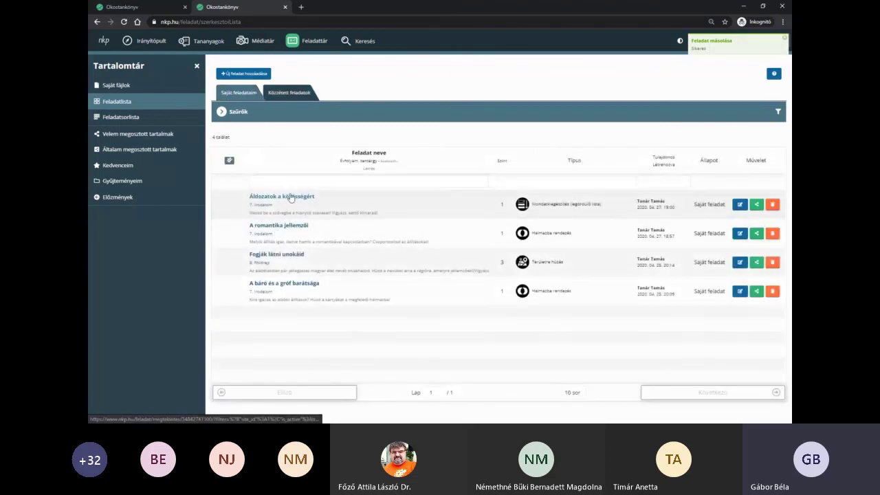
pyautogui.click(740, 204)
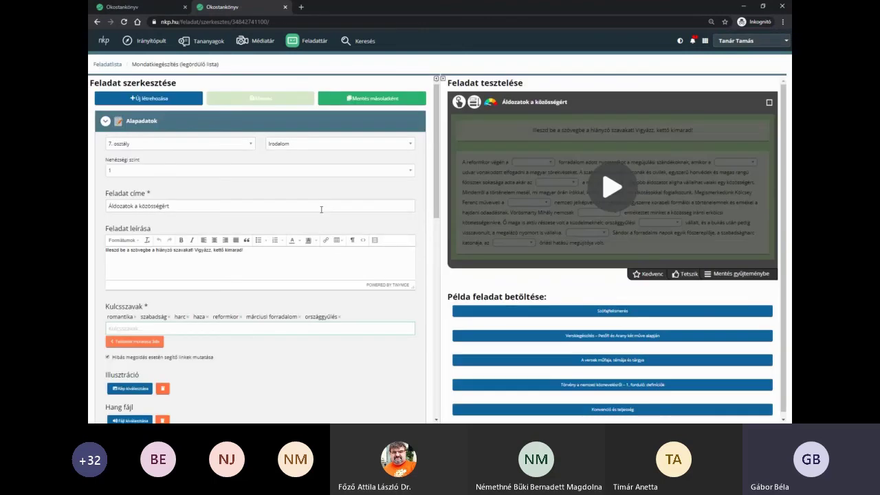
pyautogui.scroll(-3, 332, 217)
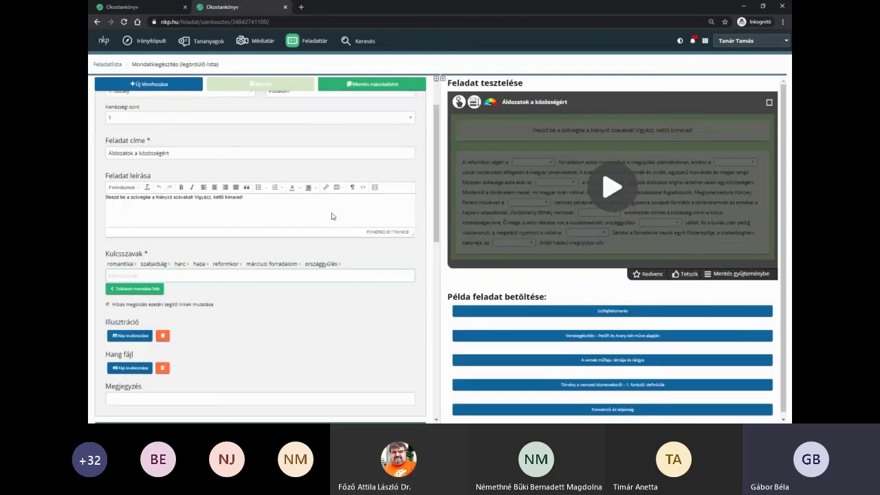
pyautogui.scroll(3, 331, 217)
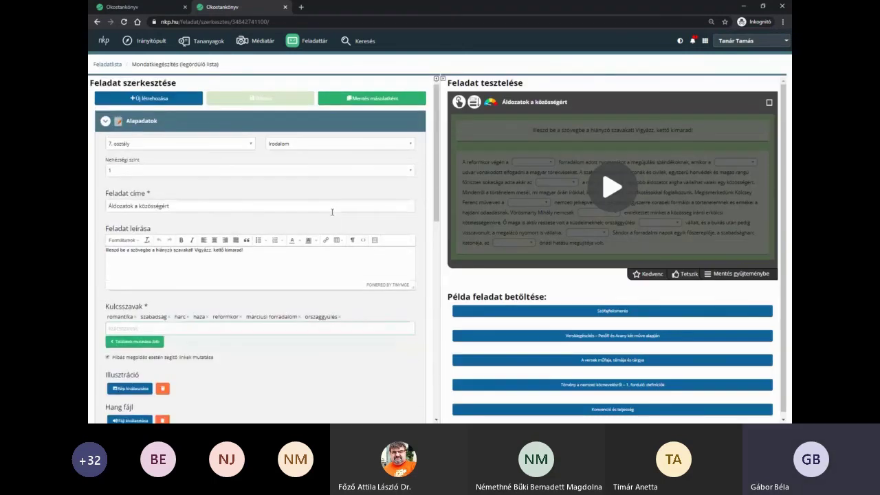
pyautogui.click(108, 64)
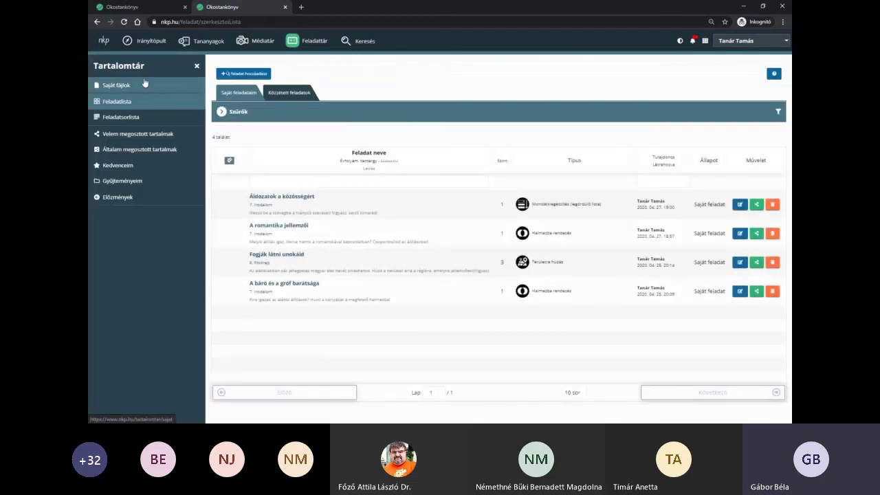
# - View the Velem megosztott, Általam megosztott, Kedvenceim and Előzmények lists in turn
pyautogui.click(155, 137)
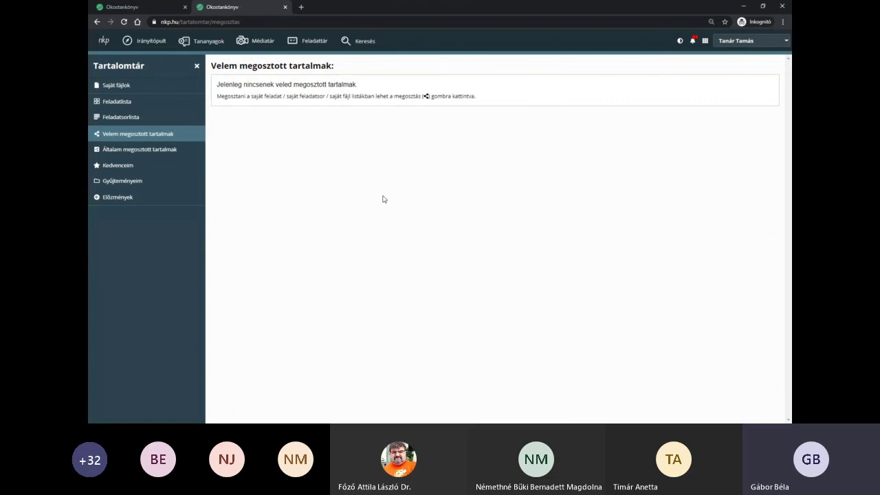
pyautogui.click(182, 149)
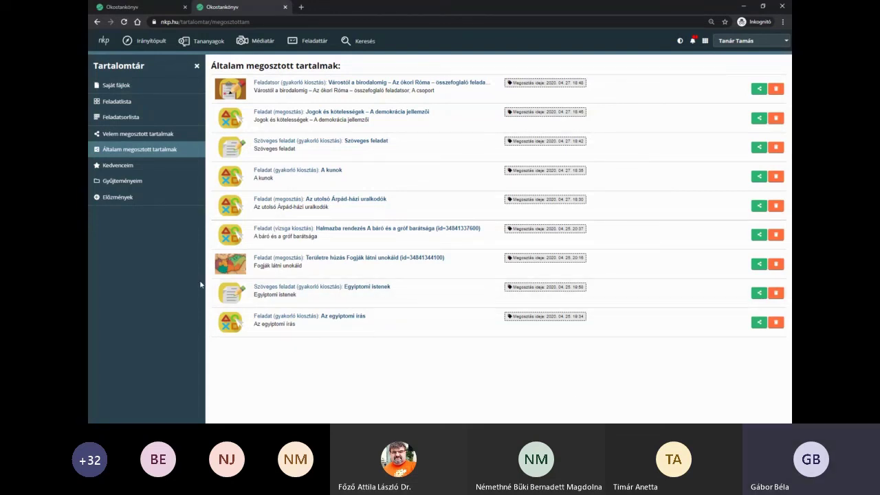
pyautogui.click(151, 135)
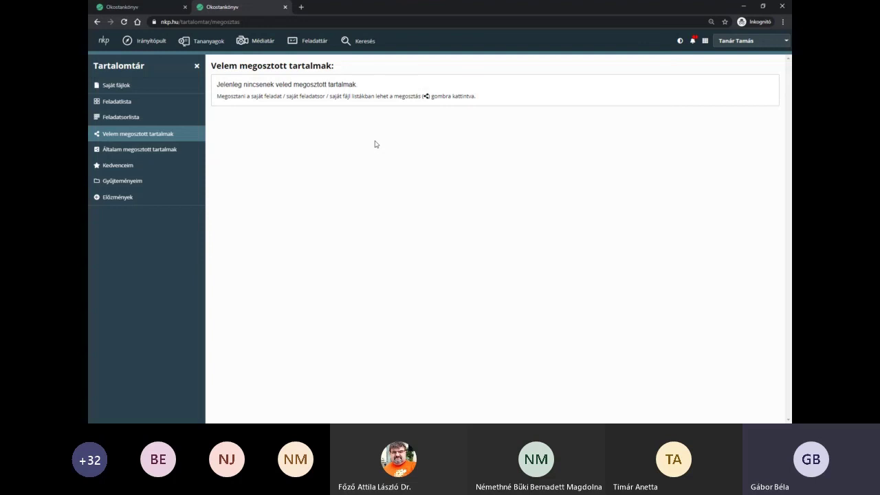
pyautogui.click(127, 168)
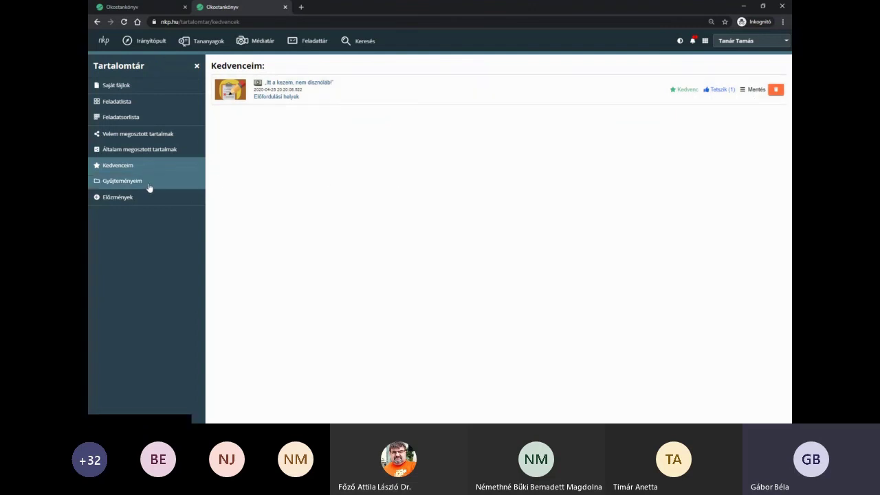
pyautogui.click(129, 199)
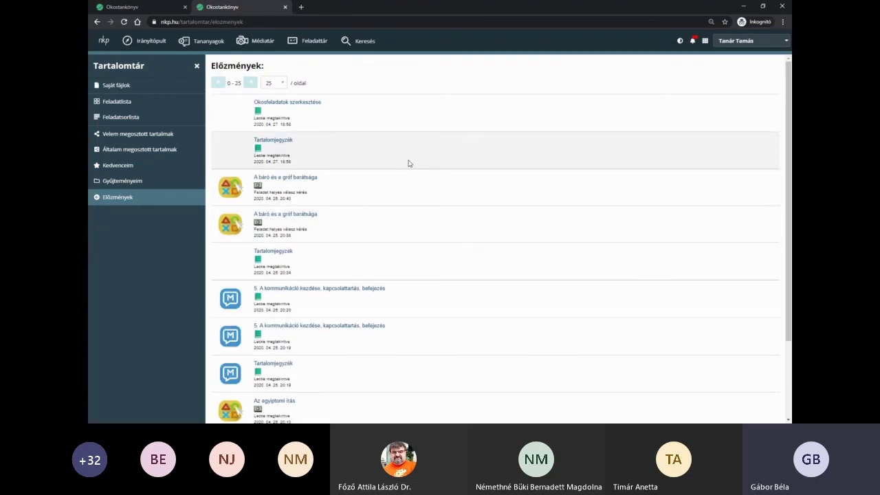
pyautogui.scroll(-3, 408, 163)
pyautogui.scroll(3, 409, 163)
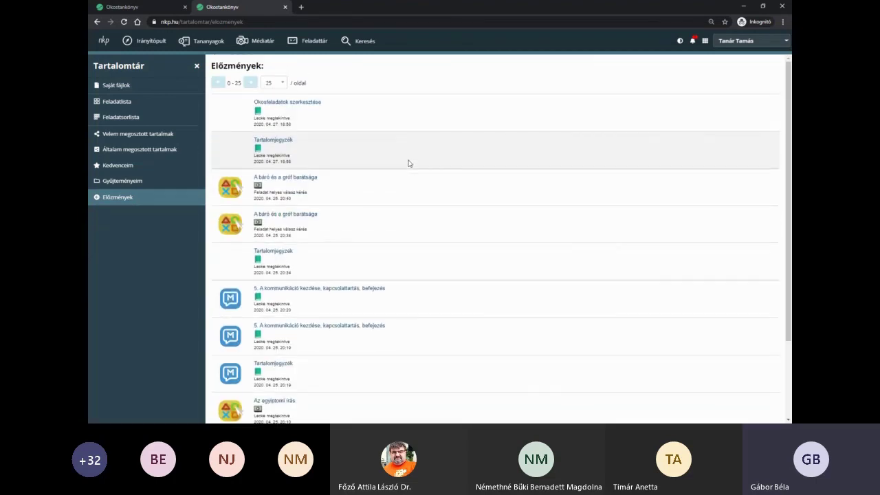
# - Open Gyűjteményeim's Történelem collection holding Fogják látni unokáid, then go to Feladattár
pyautogui.click(122, 182)
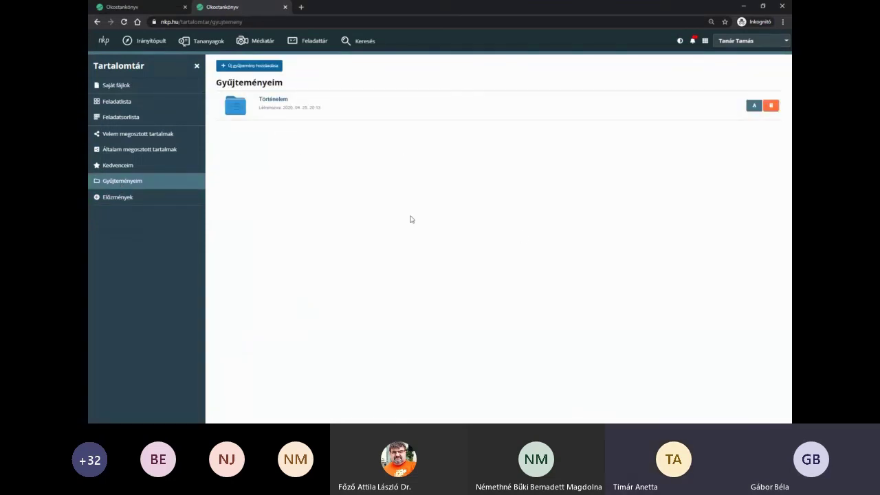
pyautogui.click(275, 104)
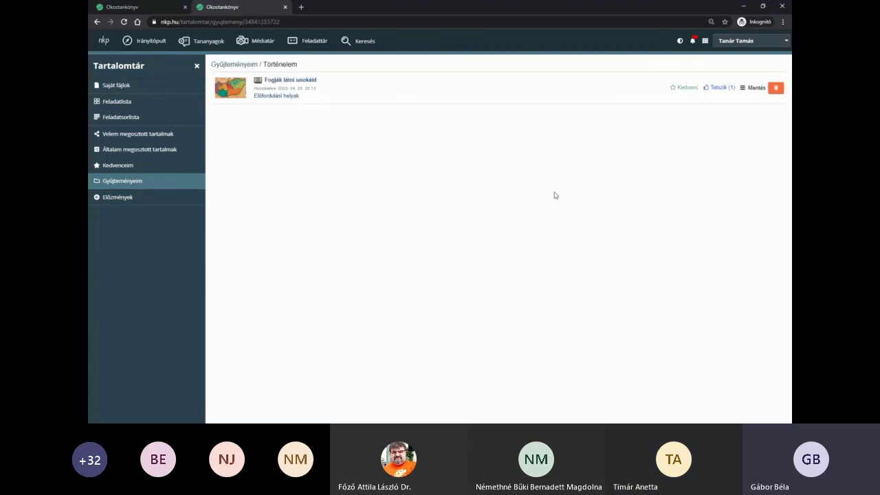
pyautogui.click(309, 42)
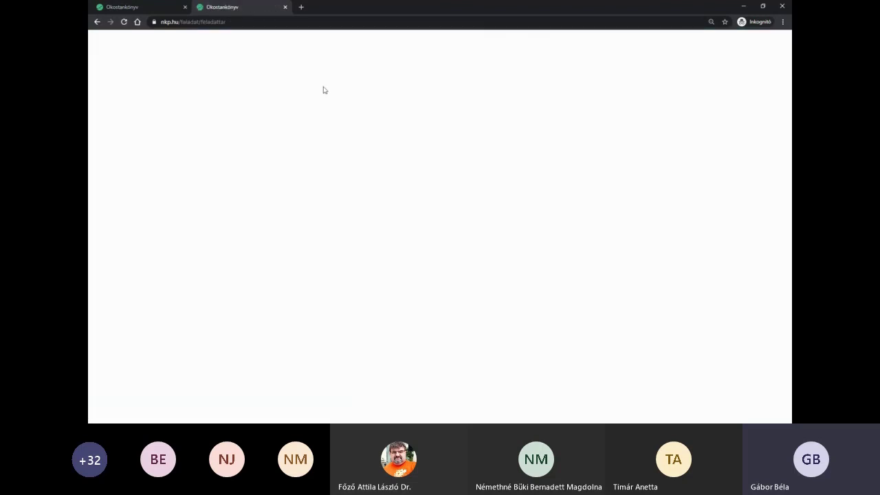
# - Search the task bank for 'mátyás király' and open the first matching task
pyautogui.write('mt')
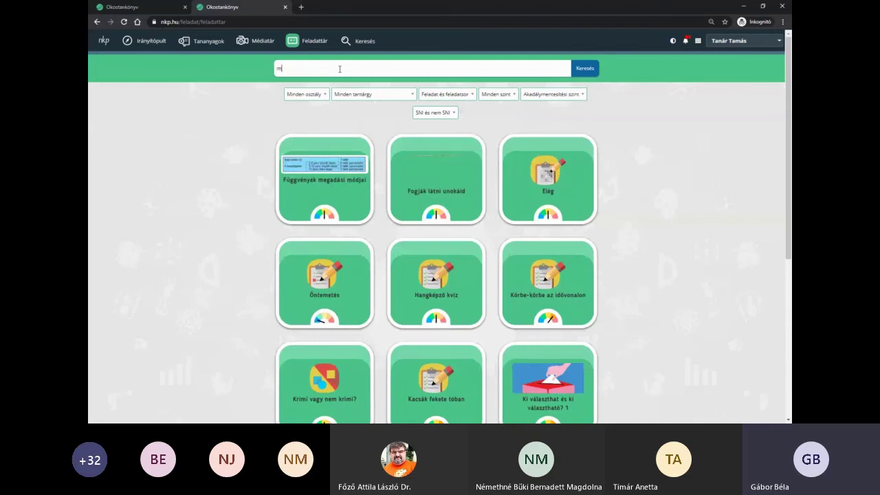
pyautogui.write('á')
pyautogui.press('BackSpace')
pyautogui.press('BackSpace')
pyautogui.write('áty')
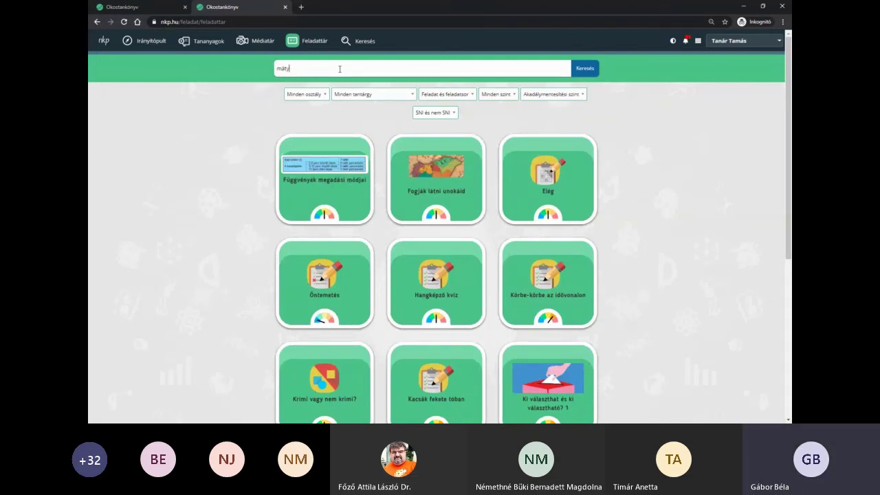
pyautogui.write('ás')
pyautogui.press('BackSpace')
pyautogui.press('BackSpace')
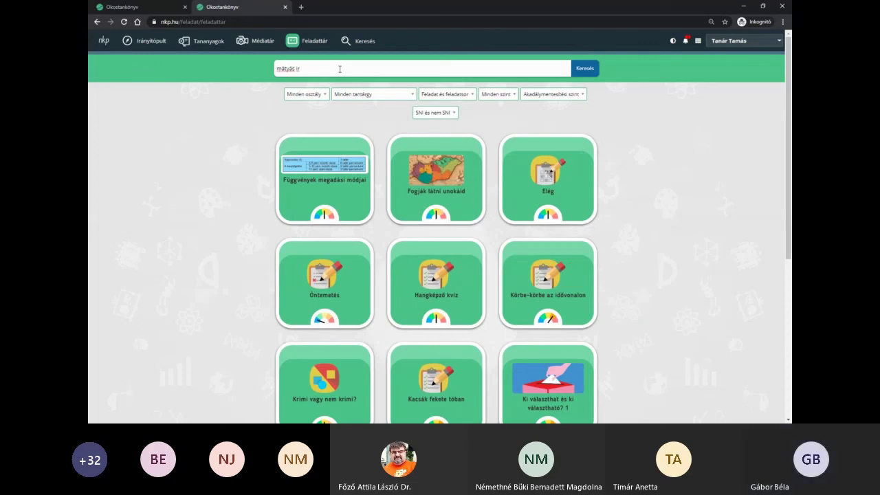
pyautogui.write('király')
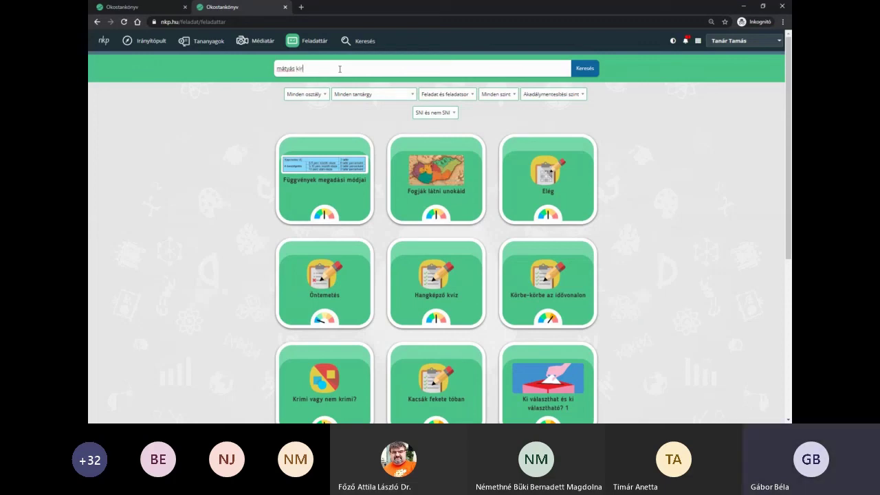
pyautogui.press('Return')
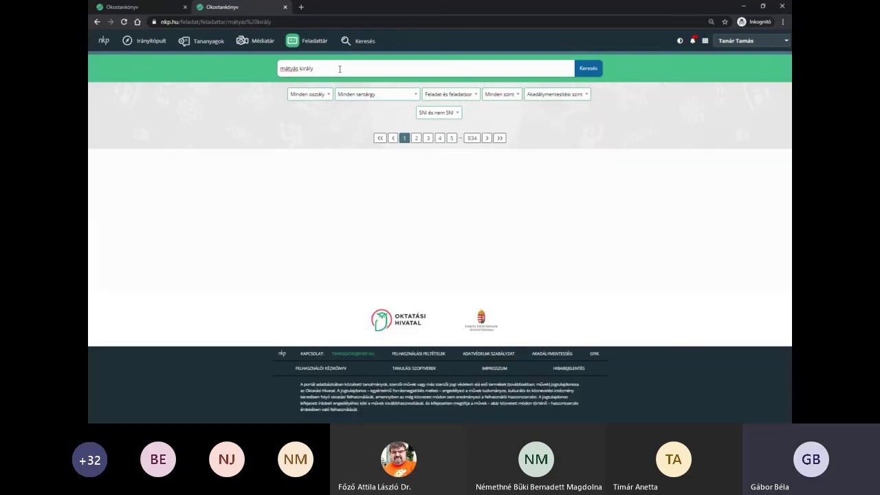
pyautogui.click(351, 208)
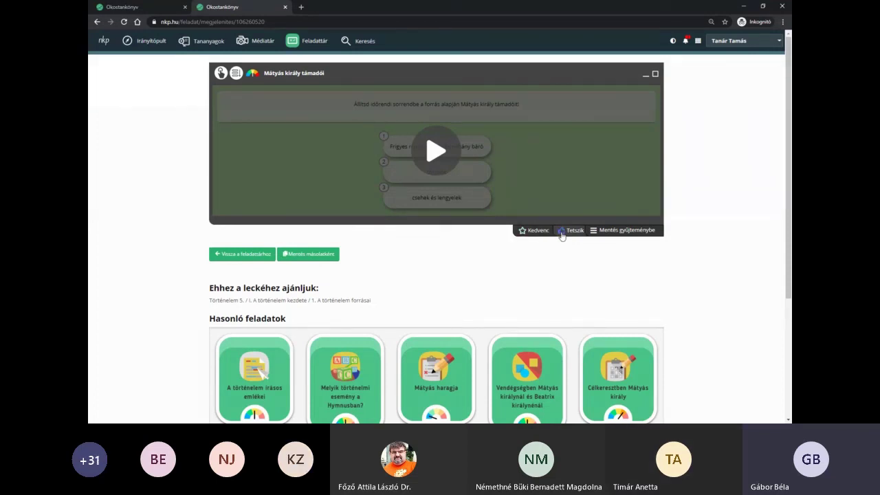
# - Save the Mátyás király támadói task into the Történelem collection
pyautogui.click(615, 232)
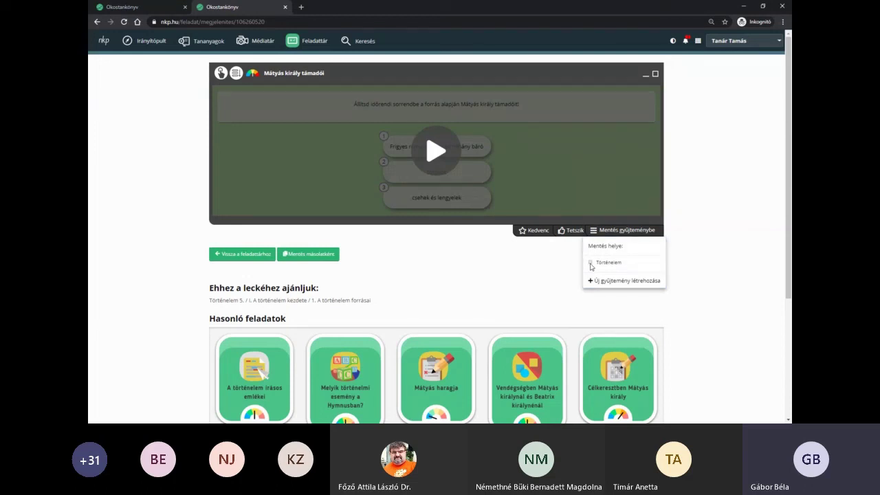
pyautogui.click(590, 263)
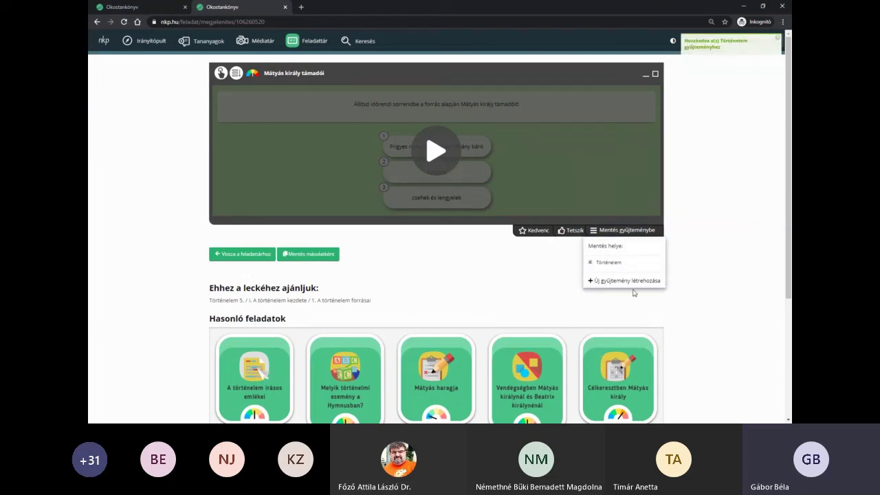
pyautogui.click(684, 280)
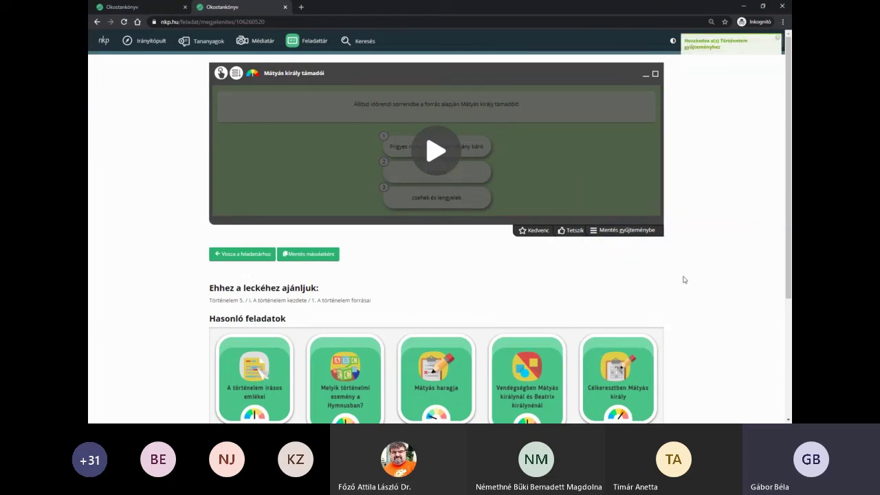
# - Close the task assignment dialog and open the Történelem collection, now listing Mátyás király támadói
pyautogui.click(158, 12)
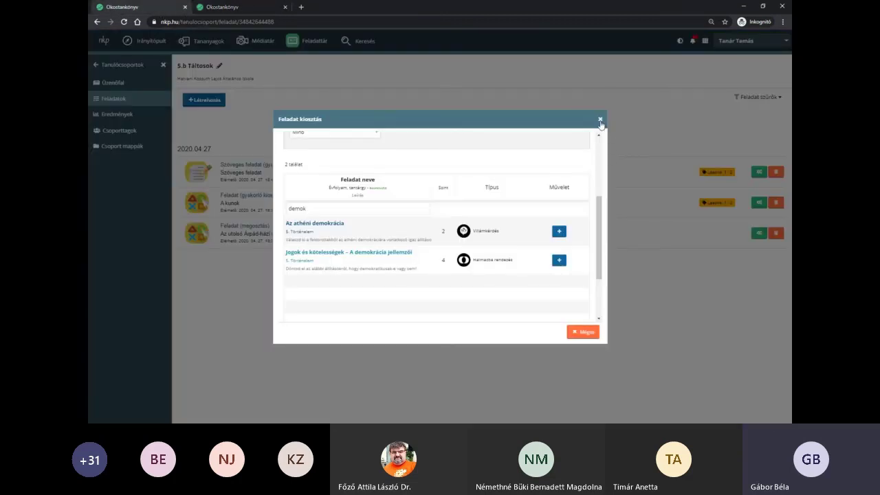
pyautogui.click(600, 121)
pyautogui.click(705, 41)
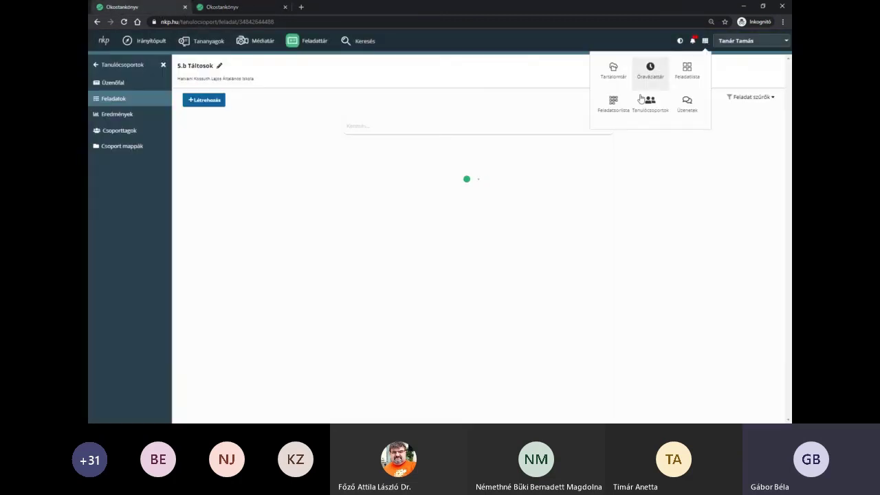
pyautogui.click(611, 78)
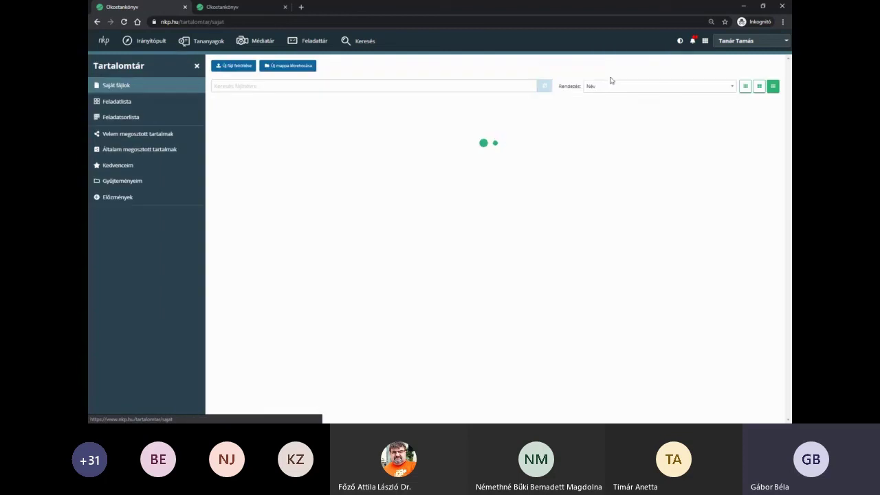
pyautogui.click(122, 181)
pyautogui.click(276, 104)
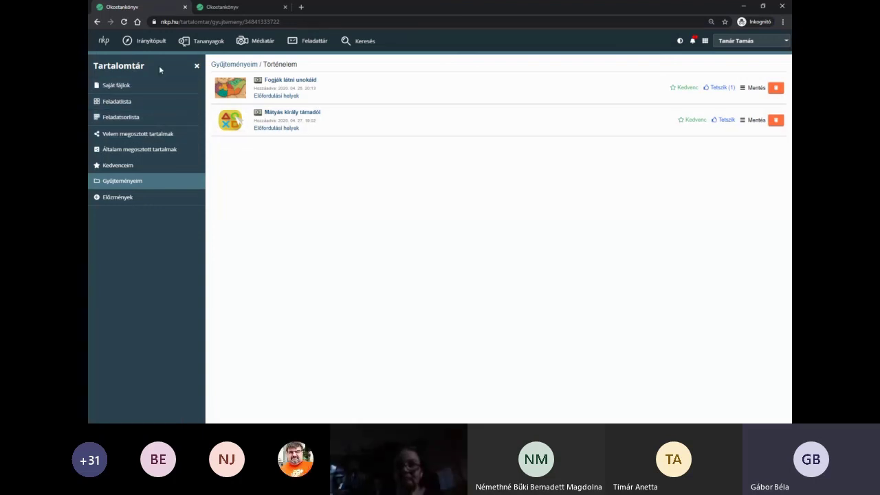
pyautogui.click(196, 66)
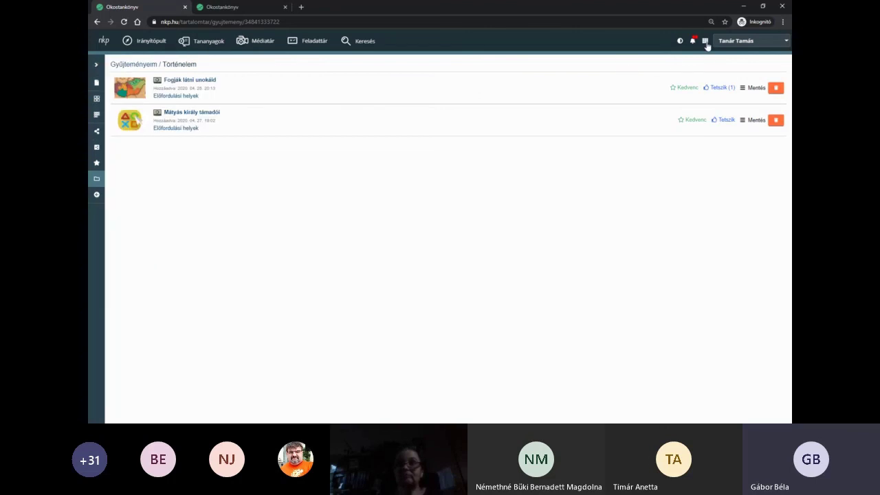
pyautogui.click(705, 42)
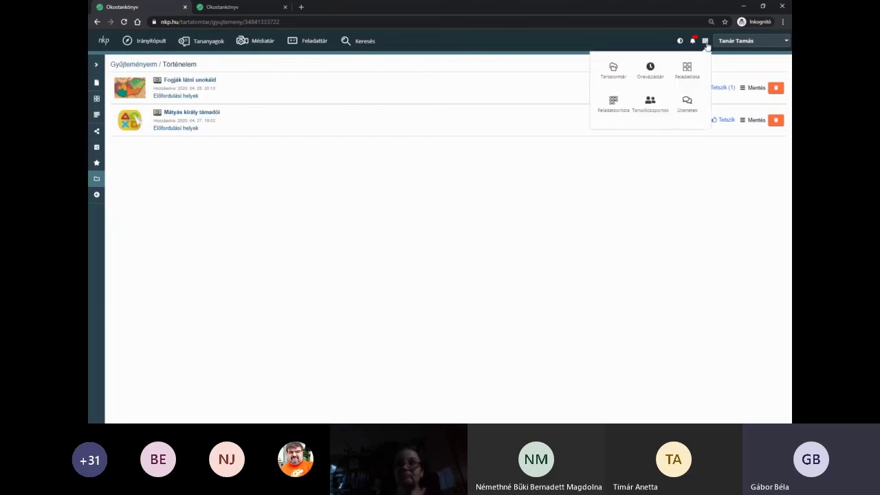
# - In incoming messages, discard a new-message draft and open A kunok to read the 'Köszönöm!' reply
pyautogui.click(687, 109)
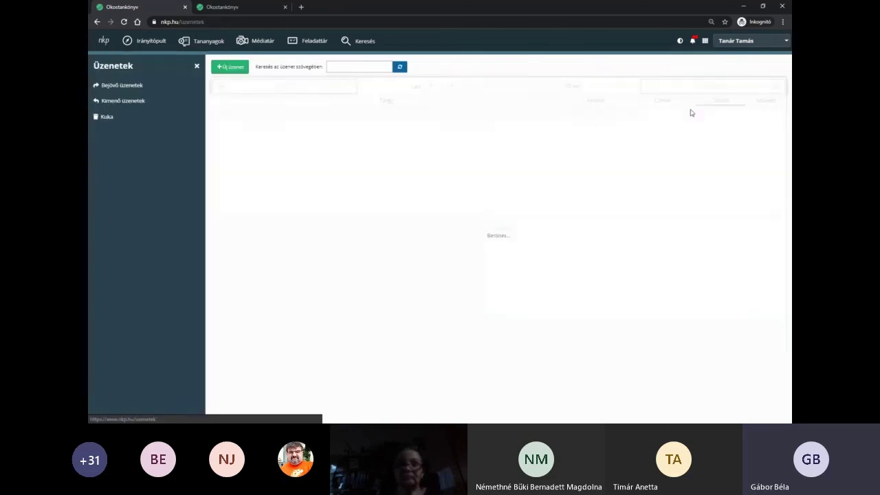
pyautogui.click(122, 86)
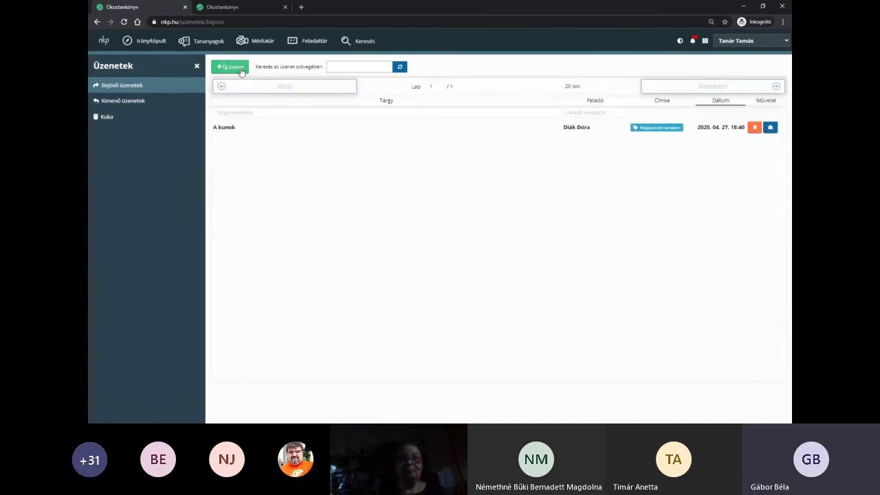
pyautogui.click(231, 67)
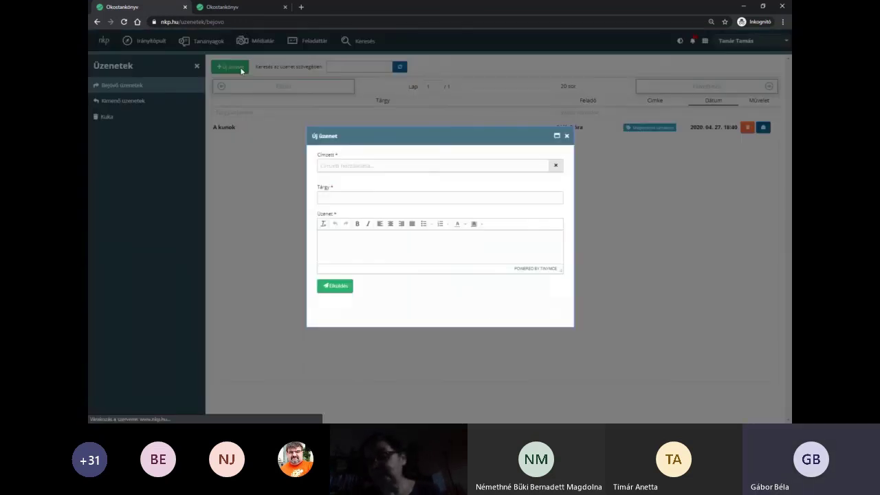
pyautogui.click(372, 165)
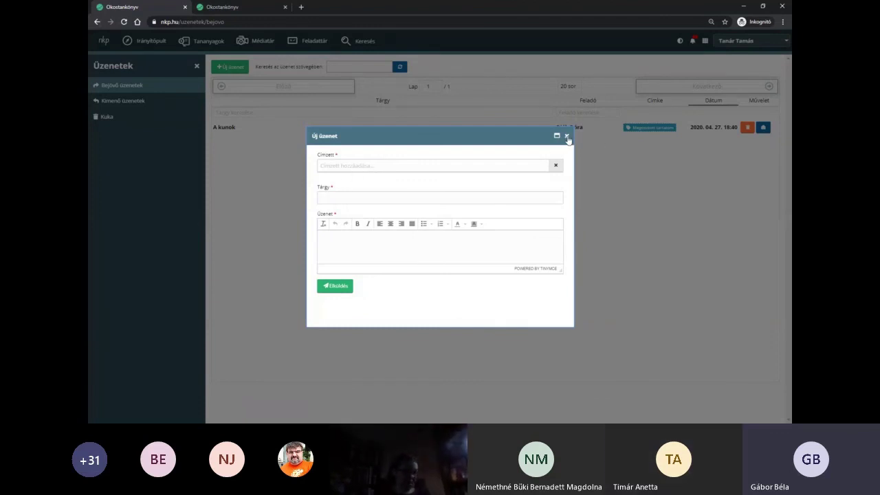
pyautogui.click(567, 137)
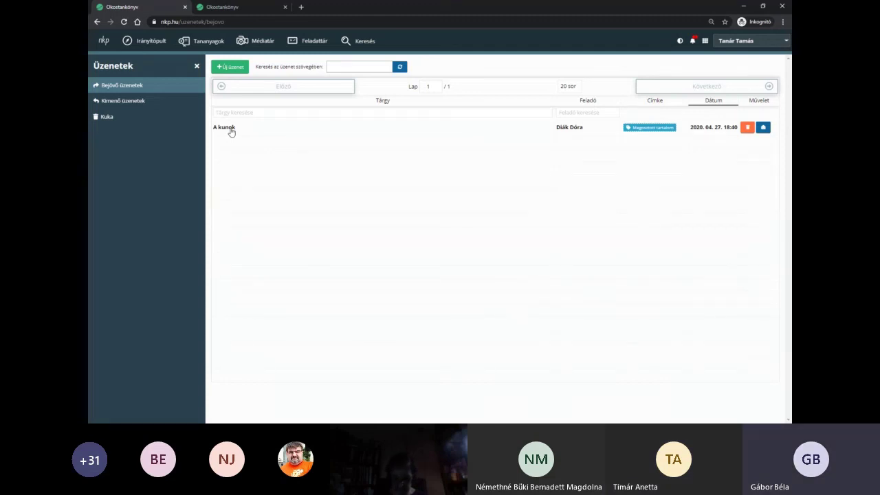
pyautogui.click(228, 128)
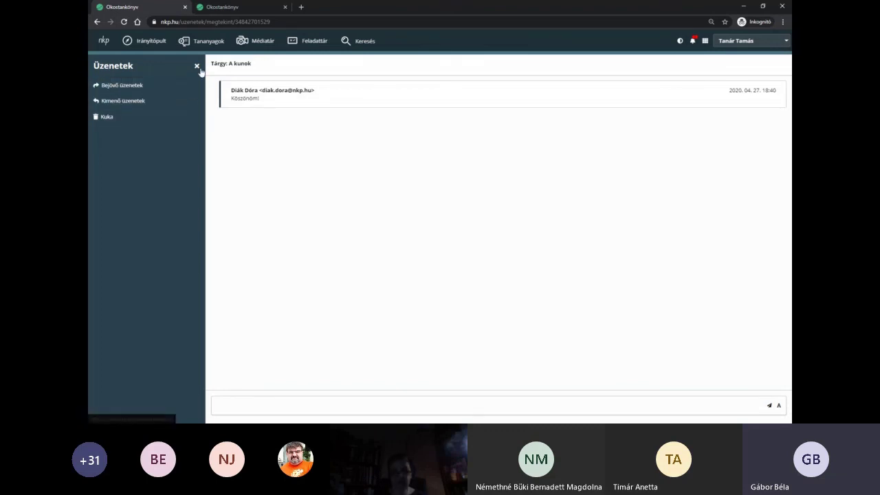
pyautogui.click(705, 42)
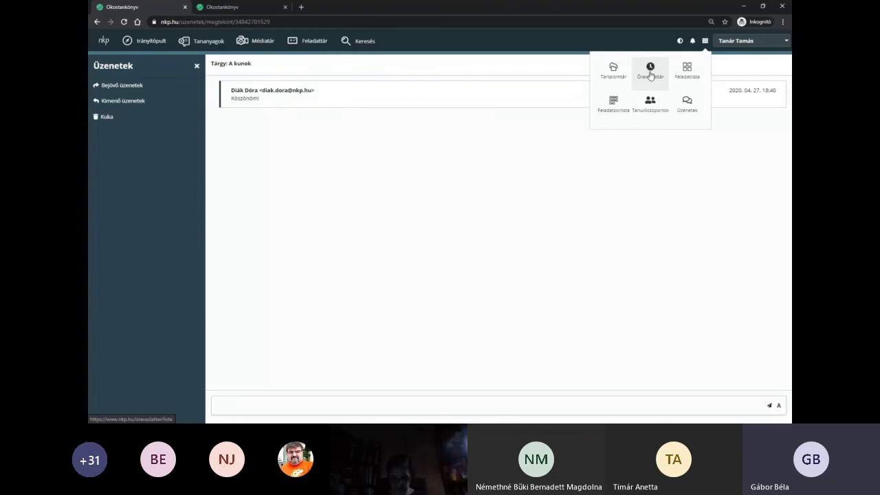
# - Open the Óravázlattár lesson-plan library and highlight its 6282 lesson-plan count
pyautogui.click(650, 72)
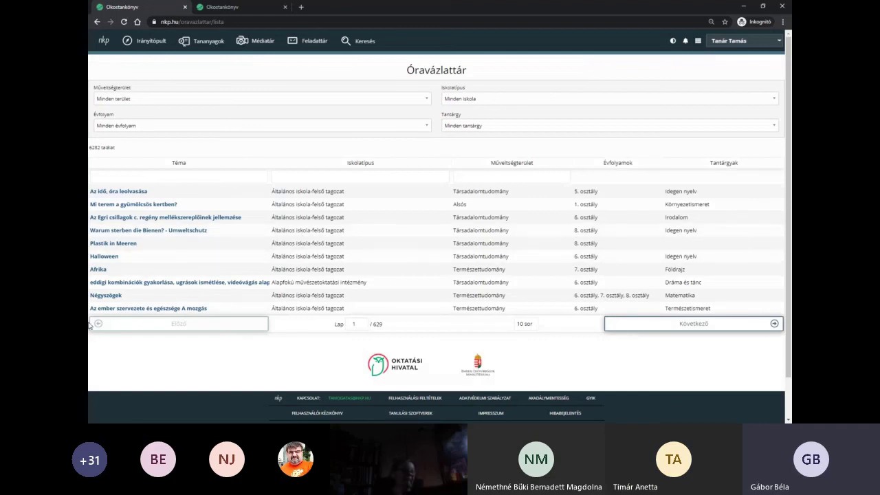
pyautogui.moveTo(90, 148); pyautogui.dragTo(220, 148)
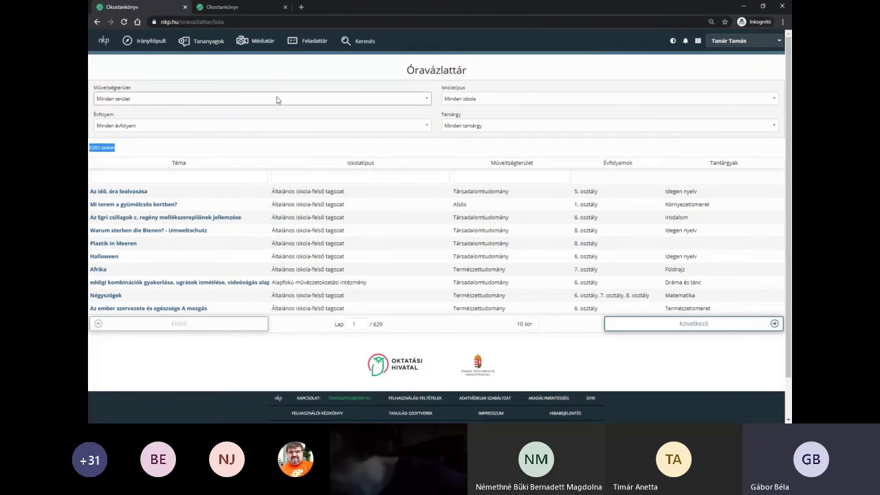
pyautogui.click(556, 93)
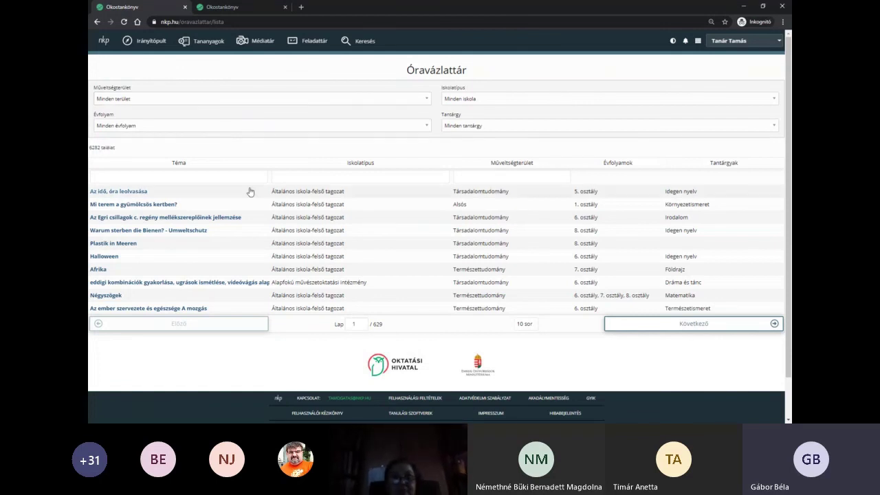
# - Open the Az idő, óra leolvasása lesson plan and collapse its data sheet, three tasks and attachments
pyautogui.click(133, 193)
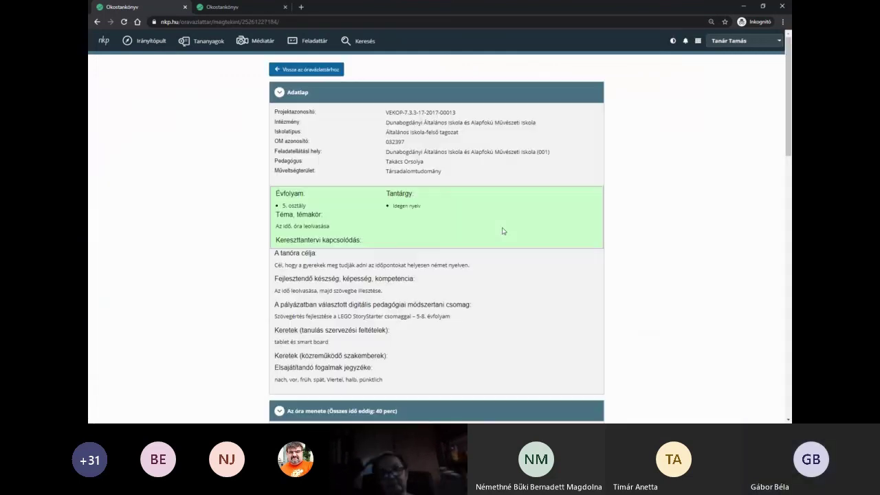
pyautogui.click(345, 94)
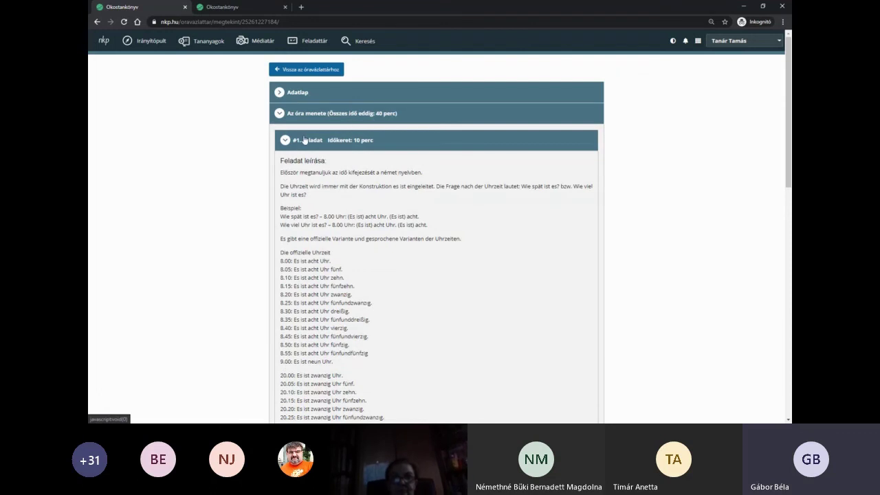
pyautogui.click(348, 141)
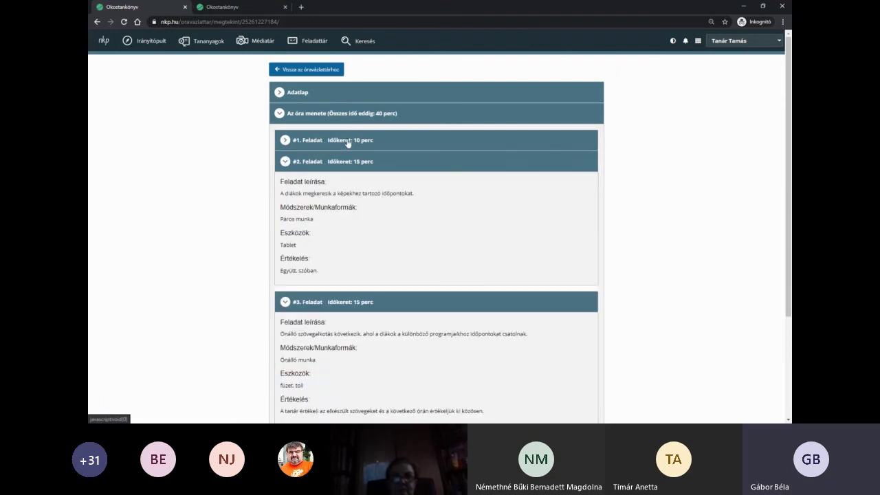
pyautogui.click(343, 167)
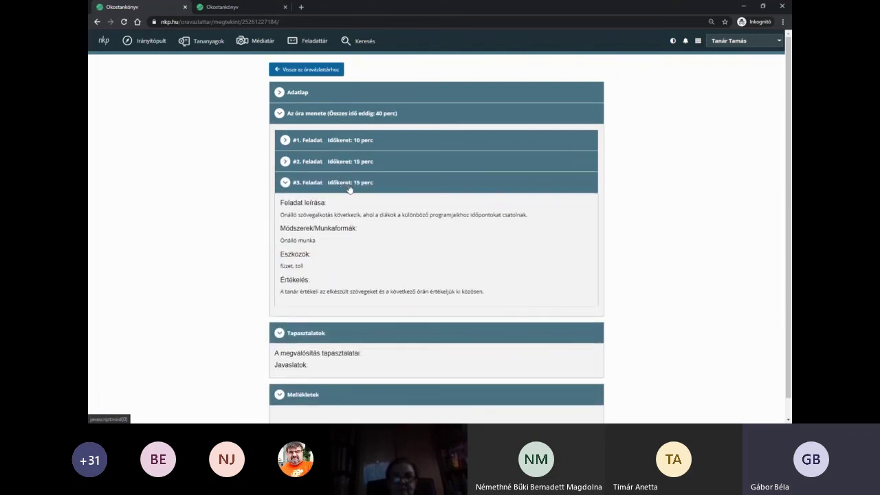
pyautogui.click(349, 187)
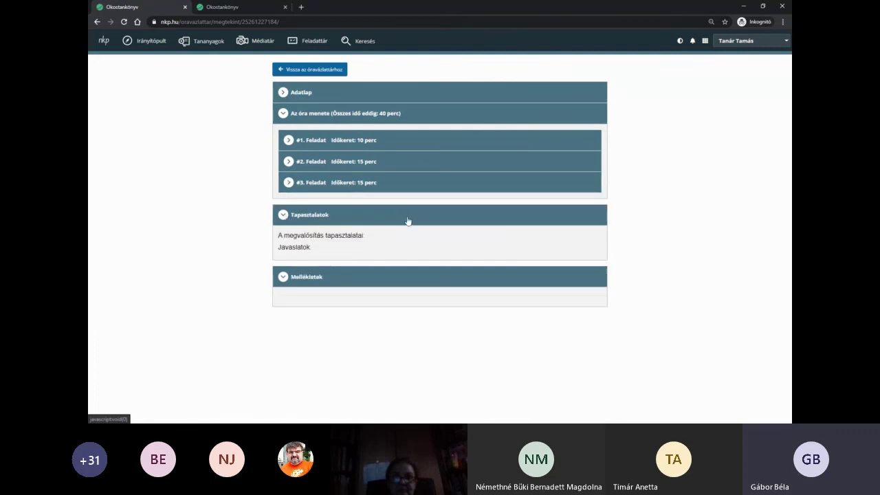
pyautogui.click(324, 277)
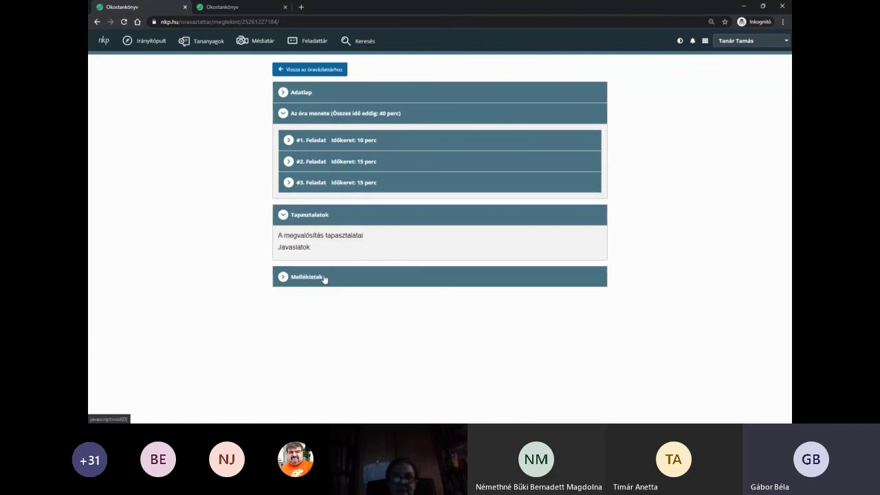
# - Return to the lesson-plan library, then go to Tanulócsoportok showing the 5.b Táltosok group
pyautogui.click(312, 73)
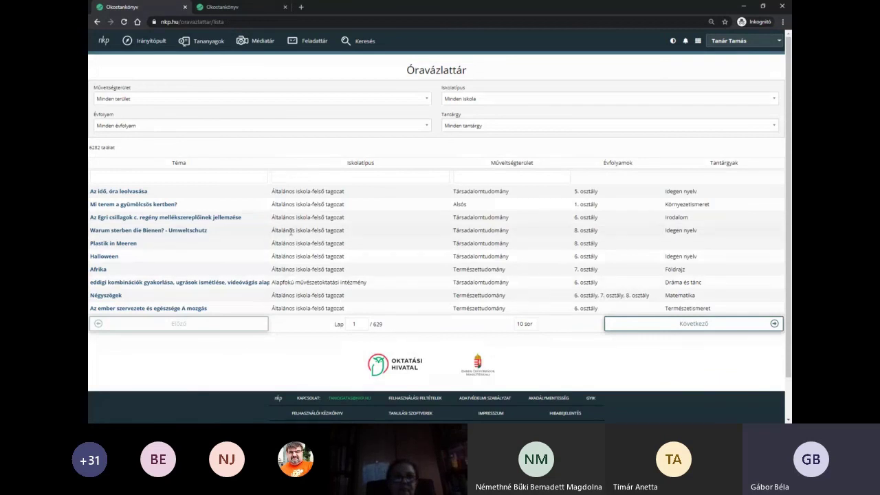
pyautogui.click(699, 43)
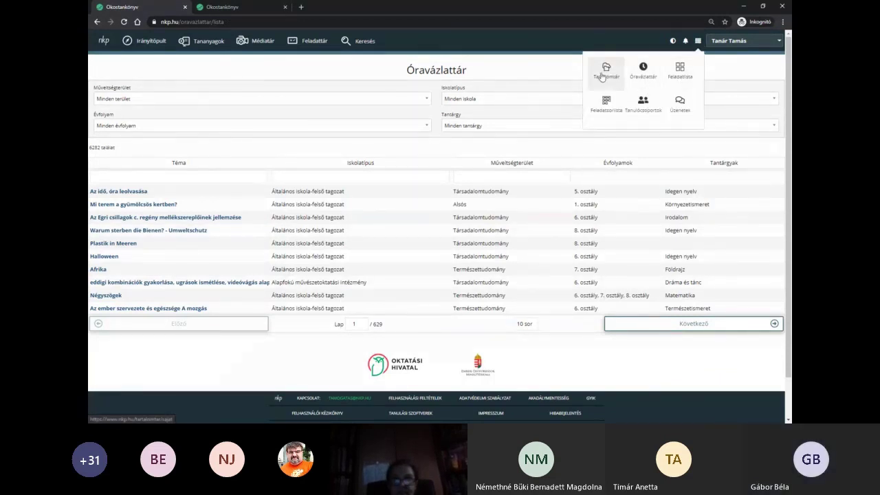
pyautogui.click(643, 103)
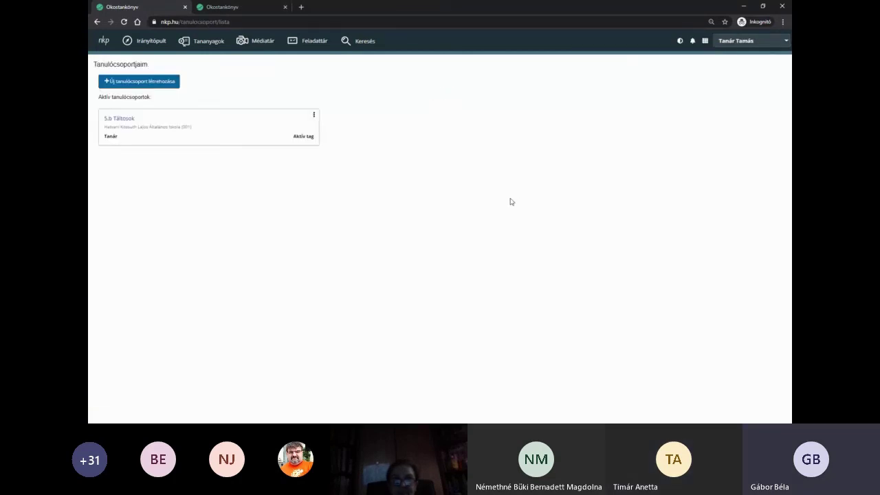